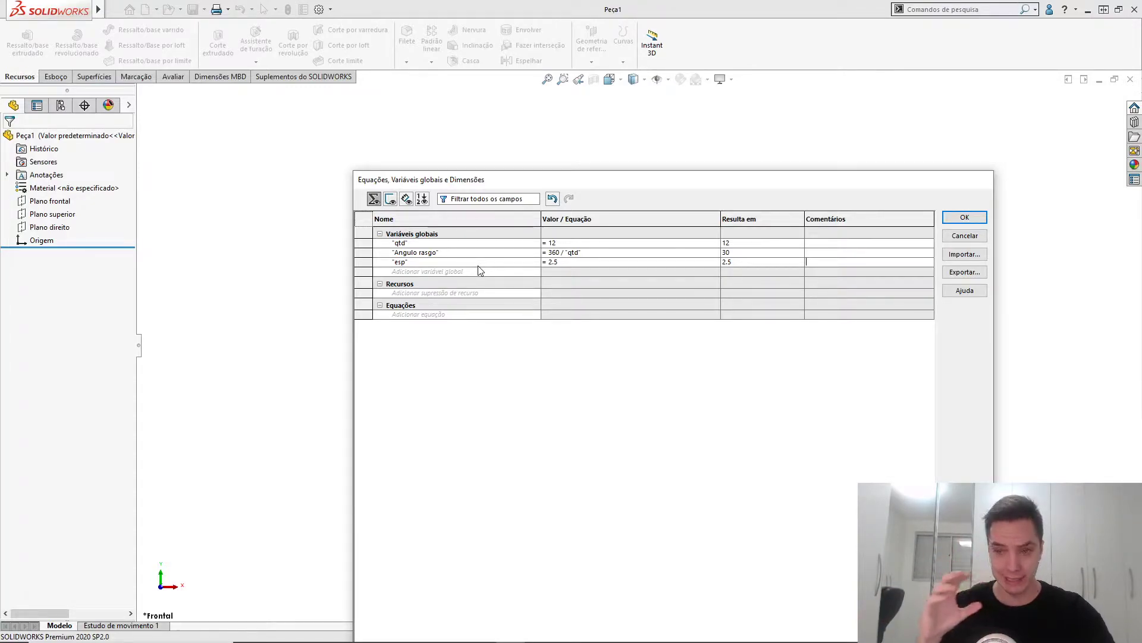
- Add a global variable "esp entre pecas" equal to "esp" * 2 and accept the equations
click(444, 271)
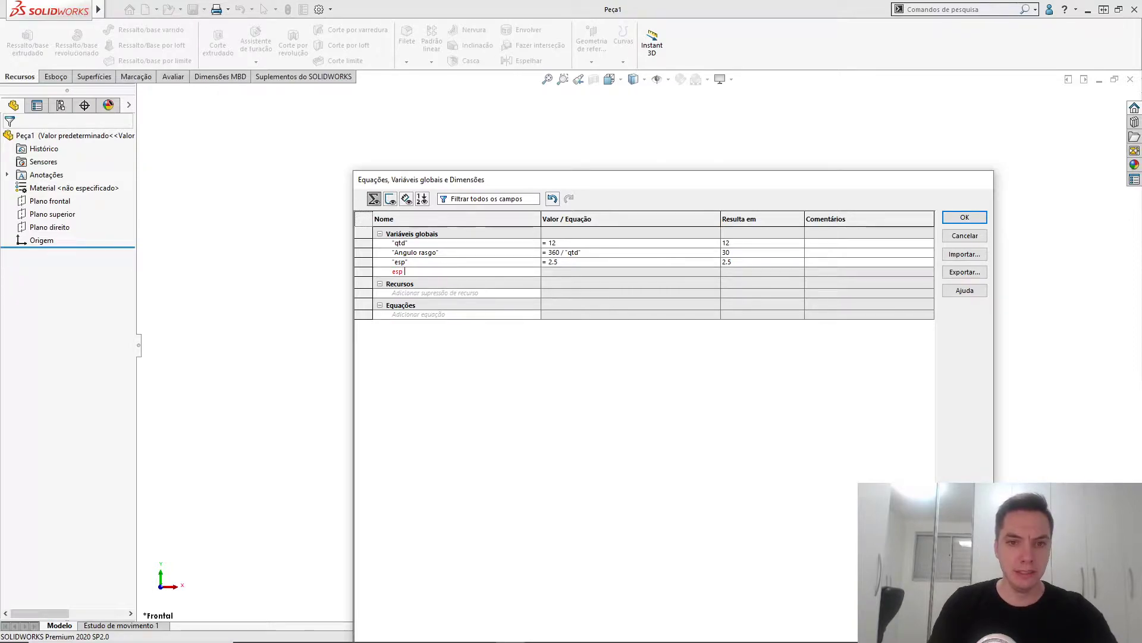
text(esp entre pecas)
key(Tab)
mouse_move(582, 293)
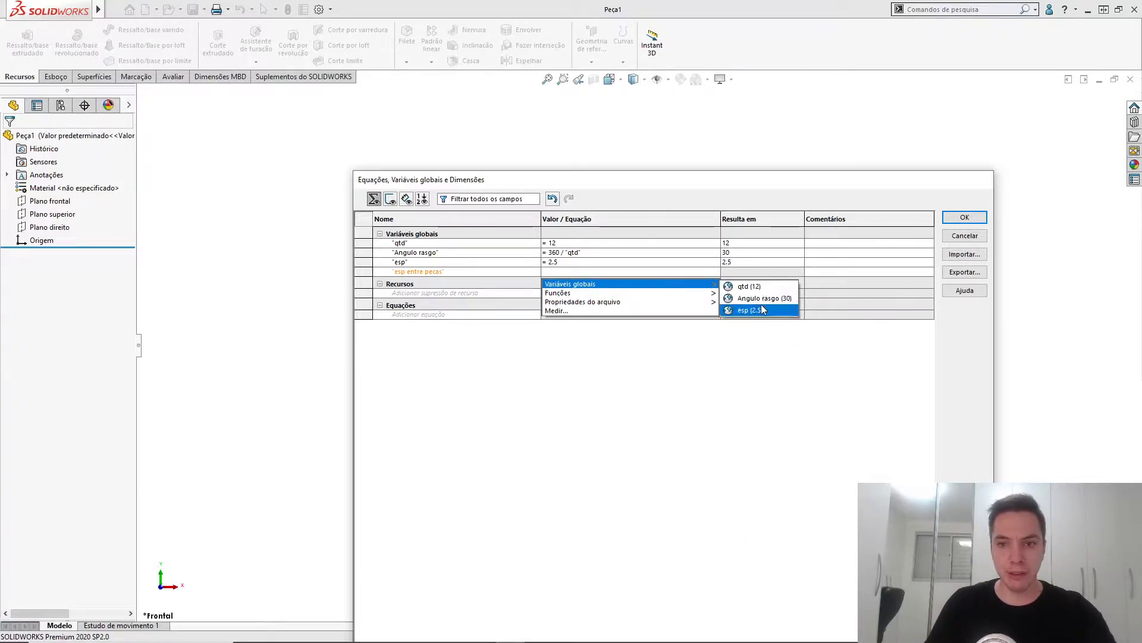
click(759, 308)
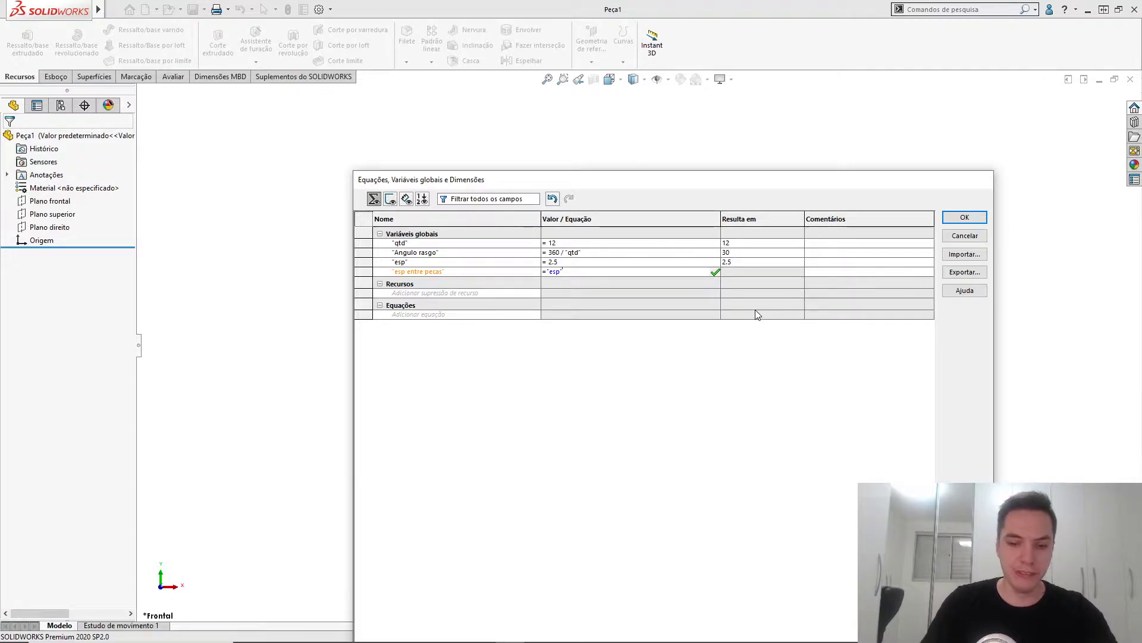
text(*2)
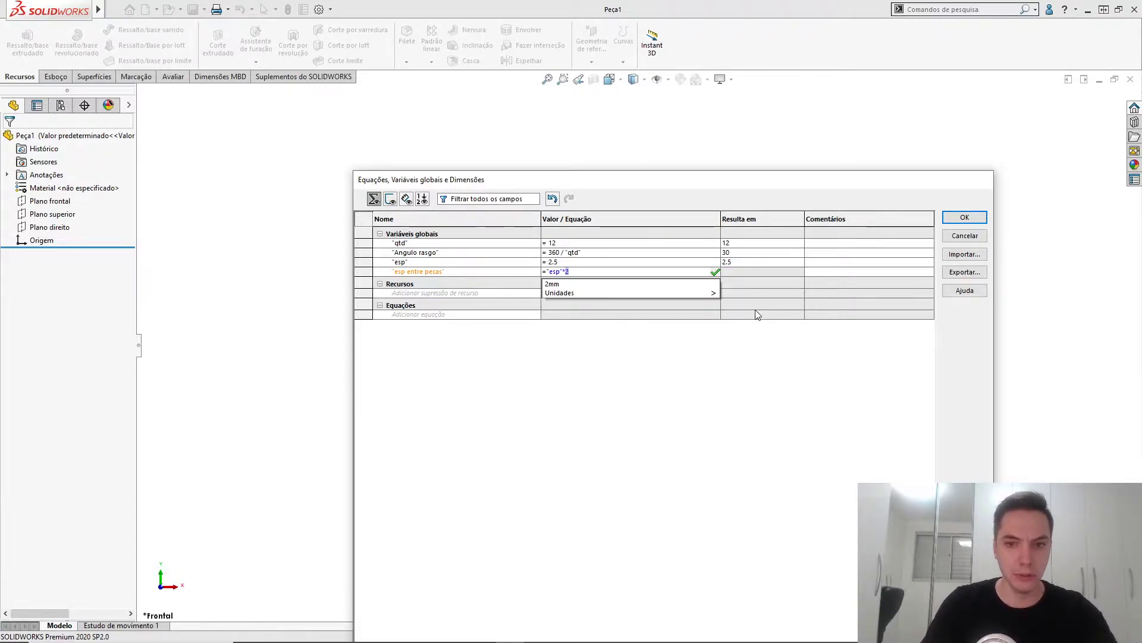
key(Return)
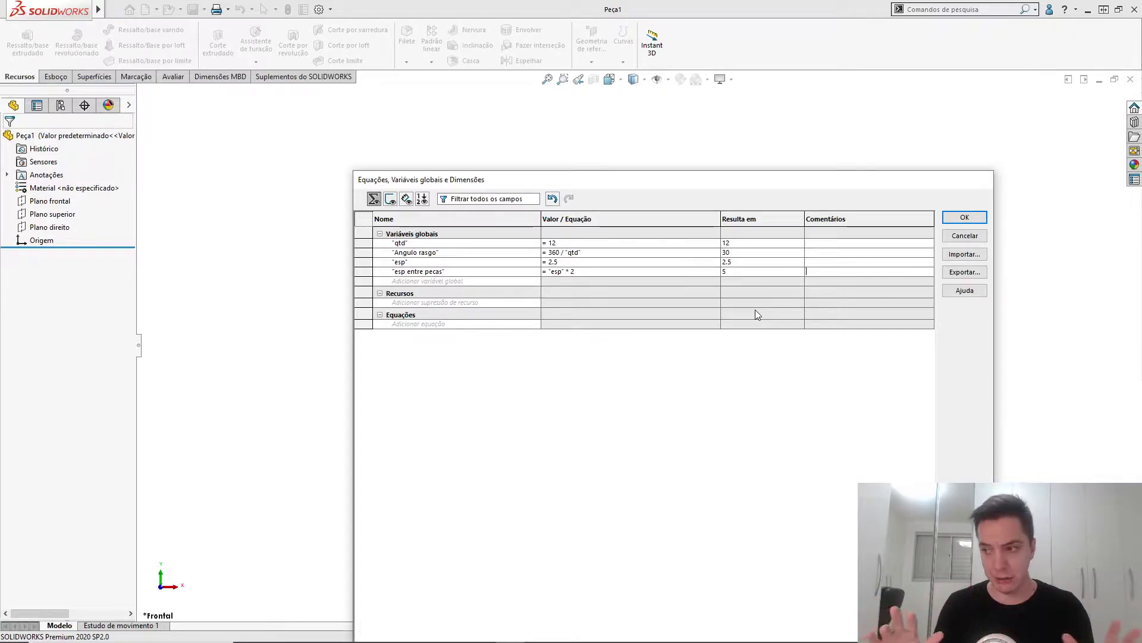
click(967, 216)
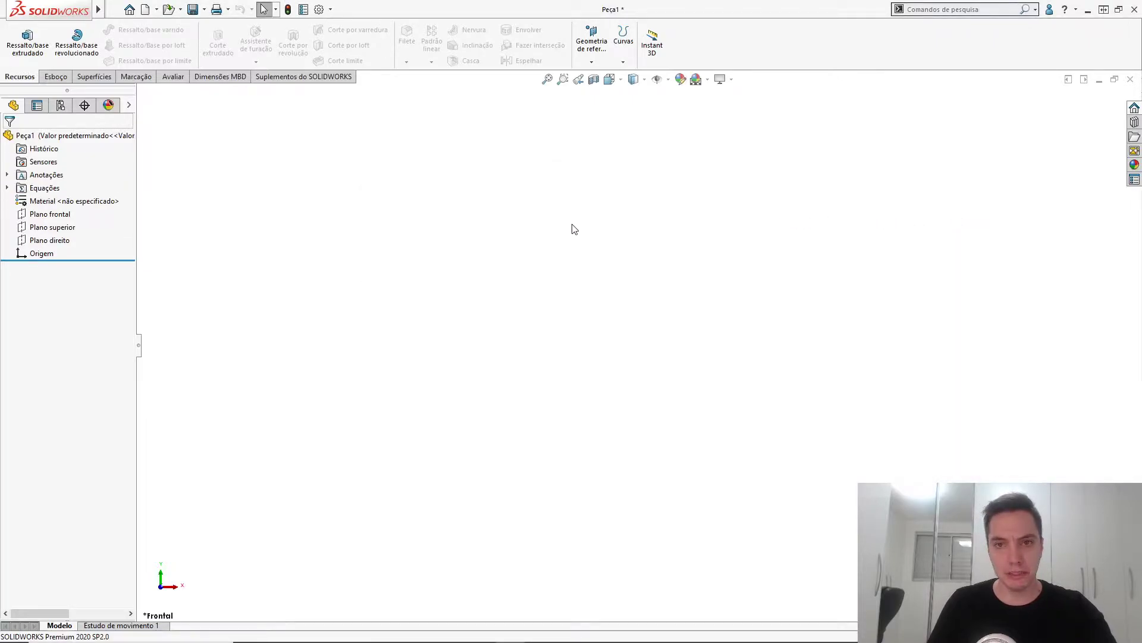
- Check the part code on the PowerPoint drawing, and save the SOLIDWORKS part as "13 - Volante" in the "17 - Revolução e corte" subfolder
key(alt+Tab)
key(Tab)
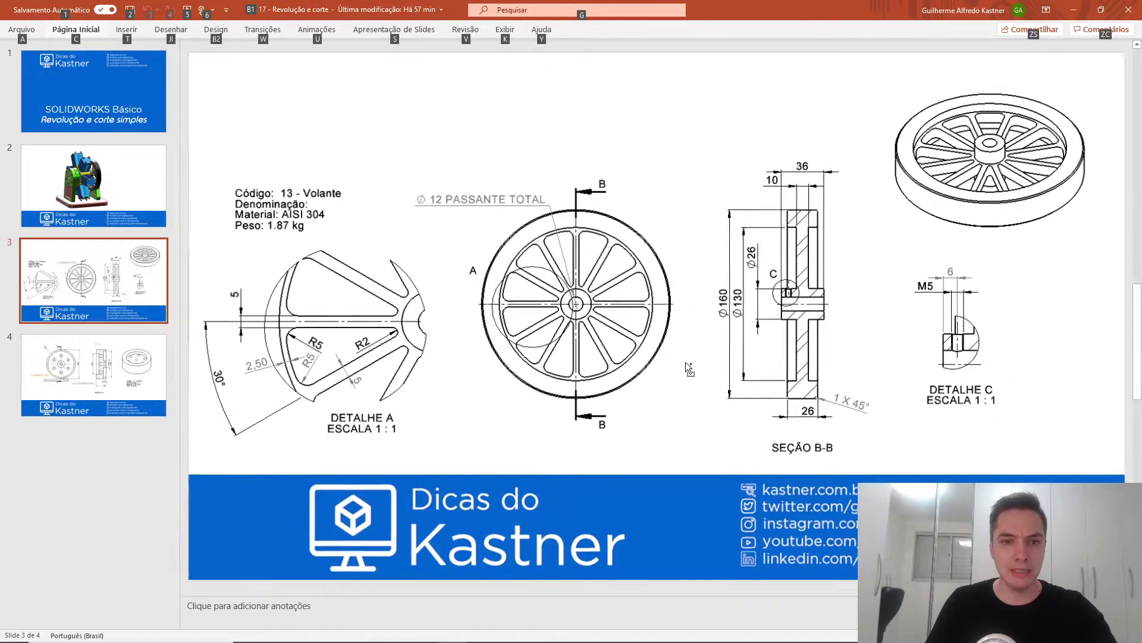
click(300, 217)
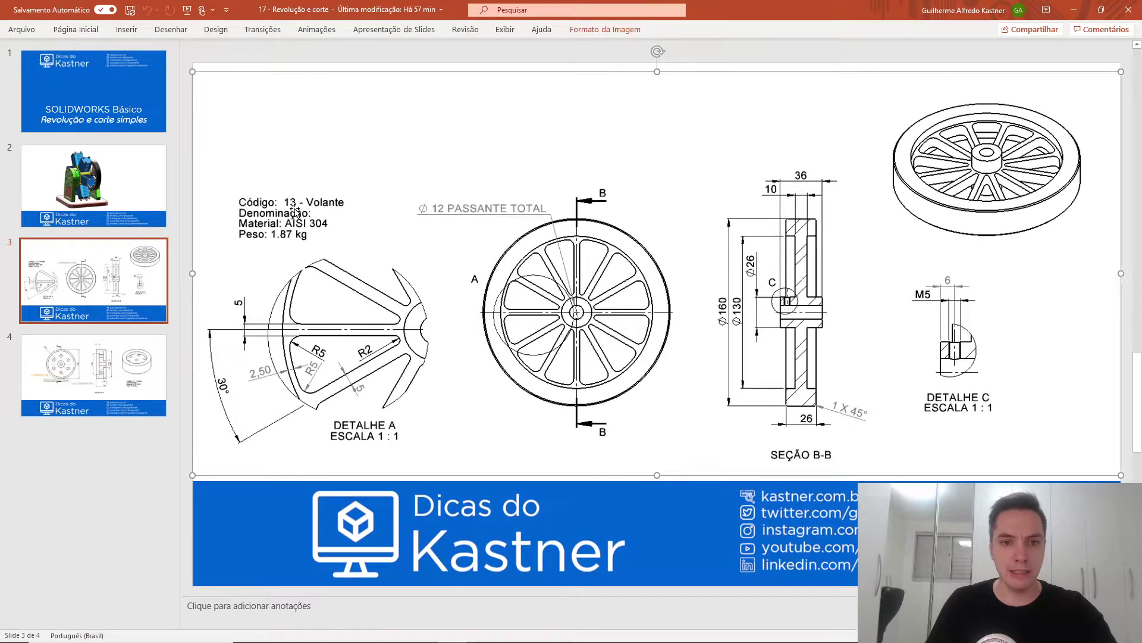
key(alt+Tab)
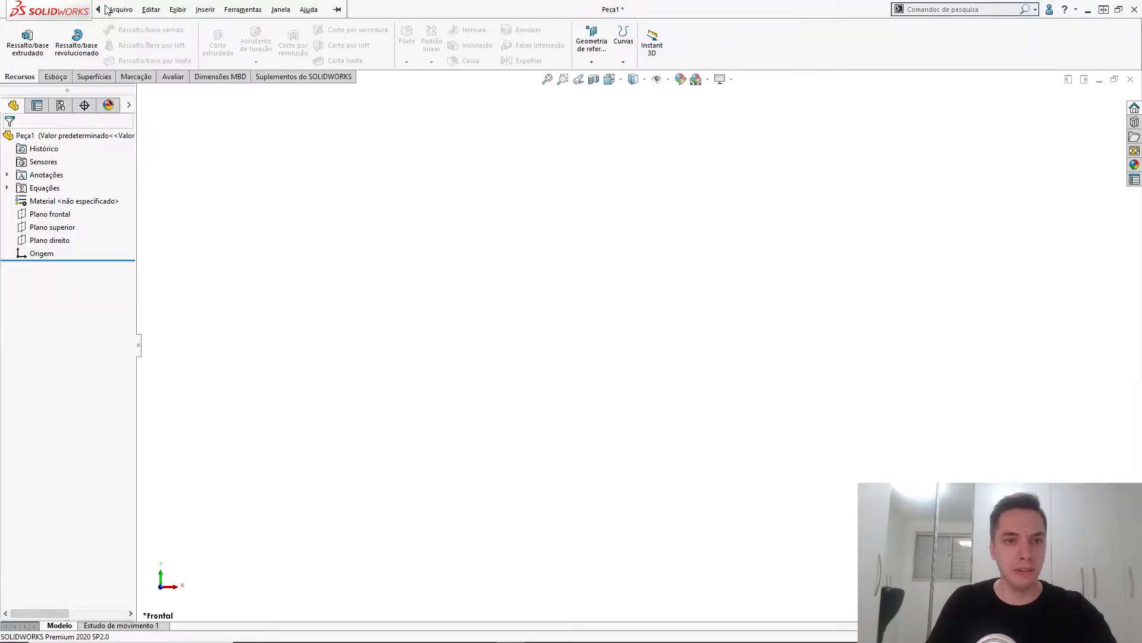
click(116, 9)
click(156, 152)
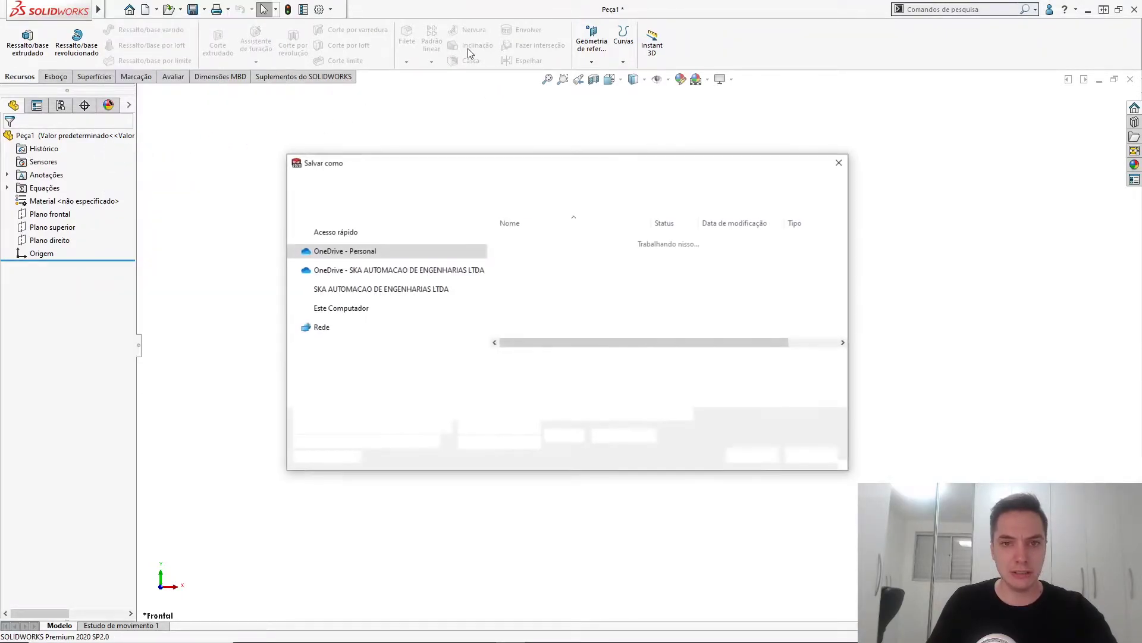
click(485, 184)
scroll(572, 274, down, 3)
double_click(556, 318)
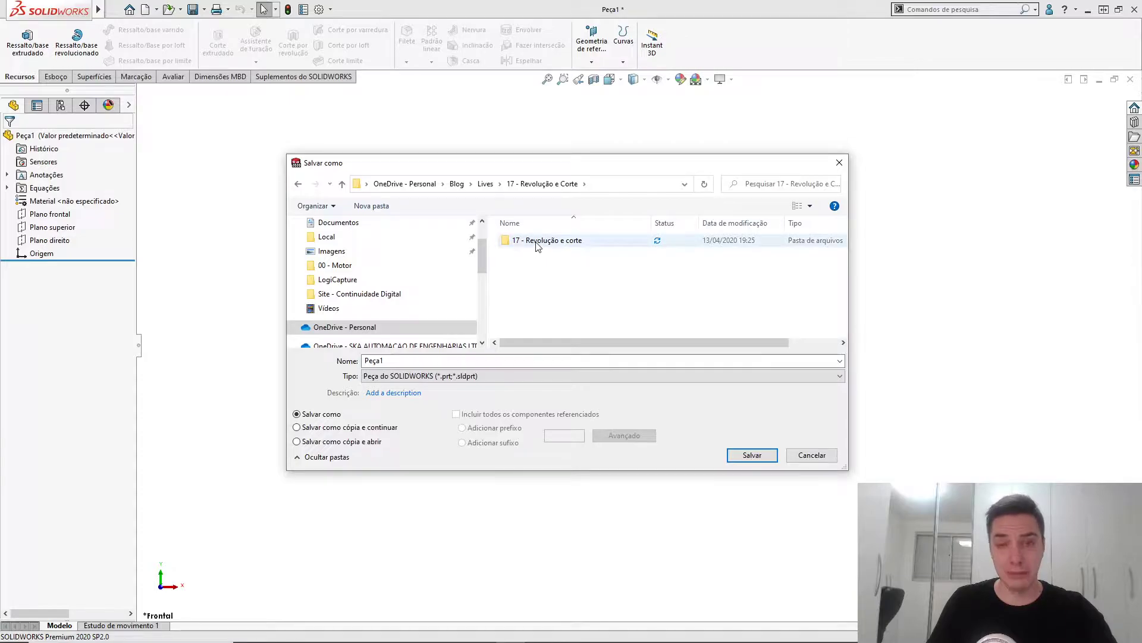
double_click(538, 241)
double_click(409, 361)
text(13 - )
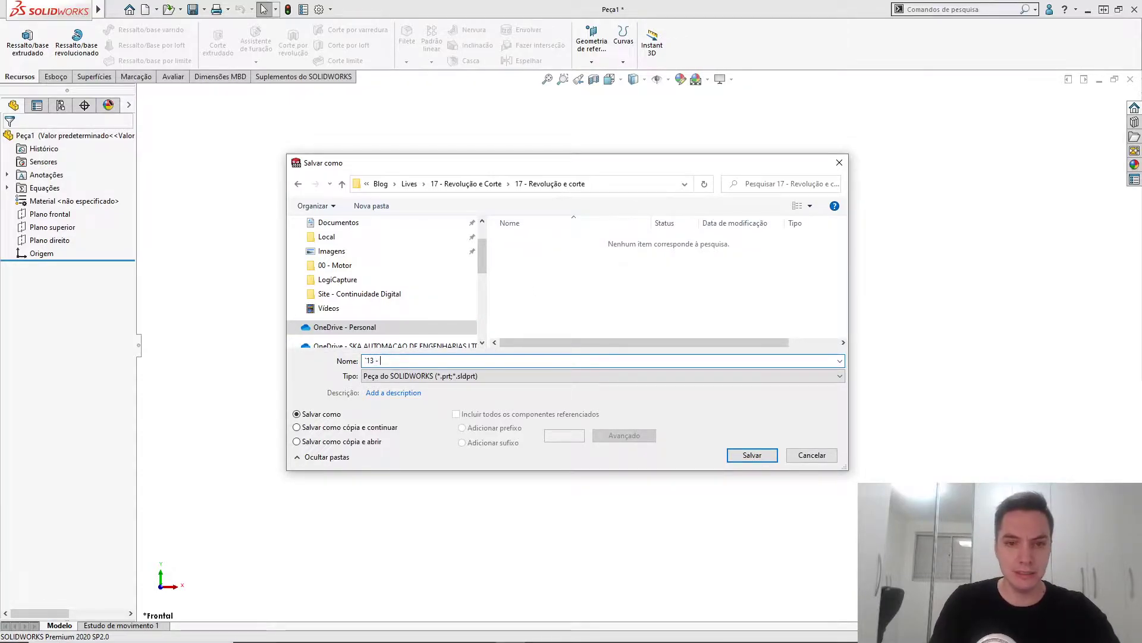
text(Vo - )
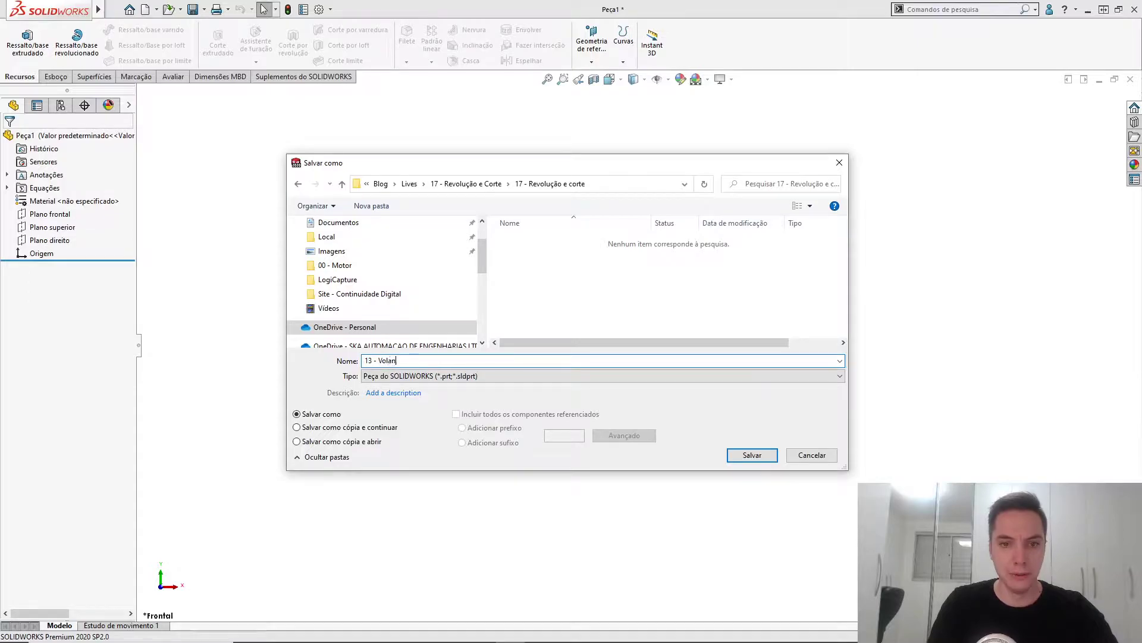
text(lante)
key(Return)
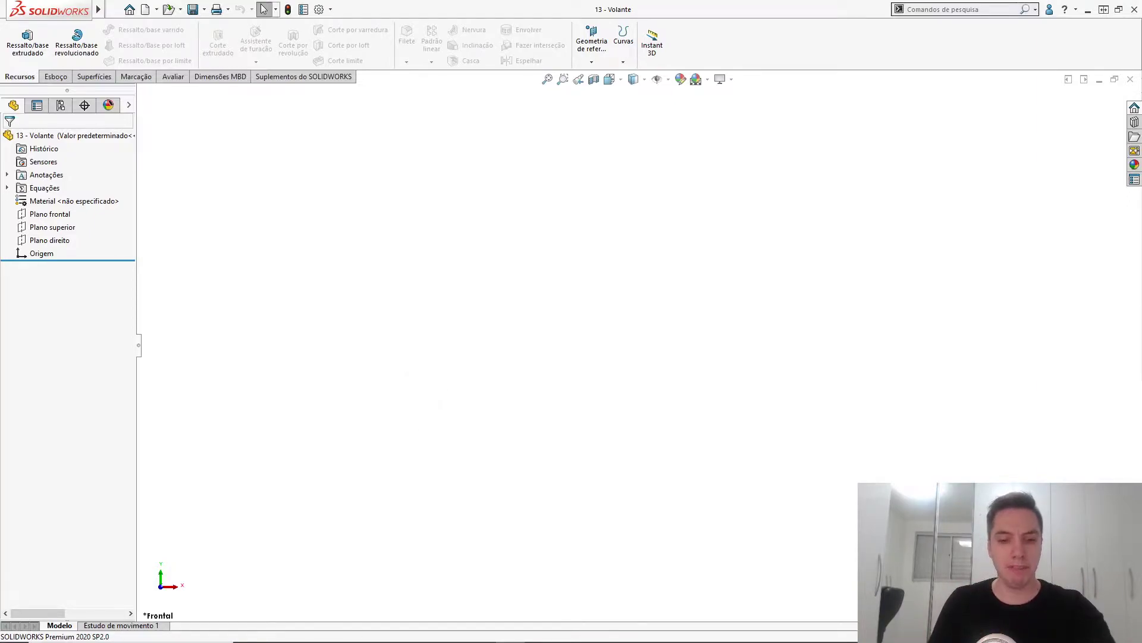
- Switch to the PowerPoint drawing and examine the flywheel's section B-B, including its diameters, widths and hub profile
mouse_move(394, 636)
click(483, 634)
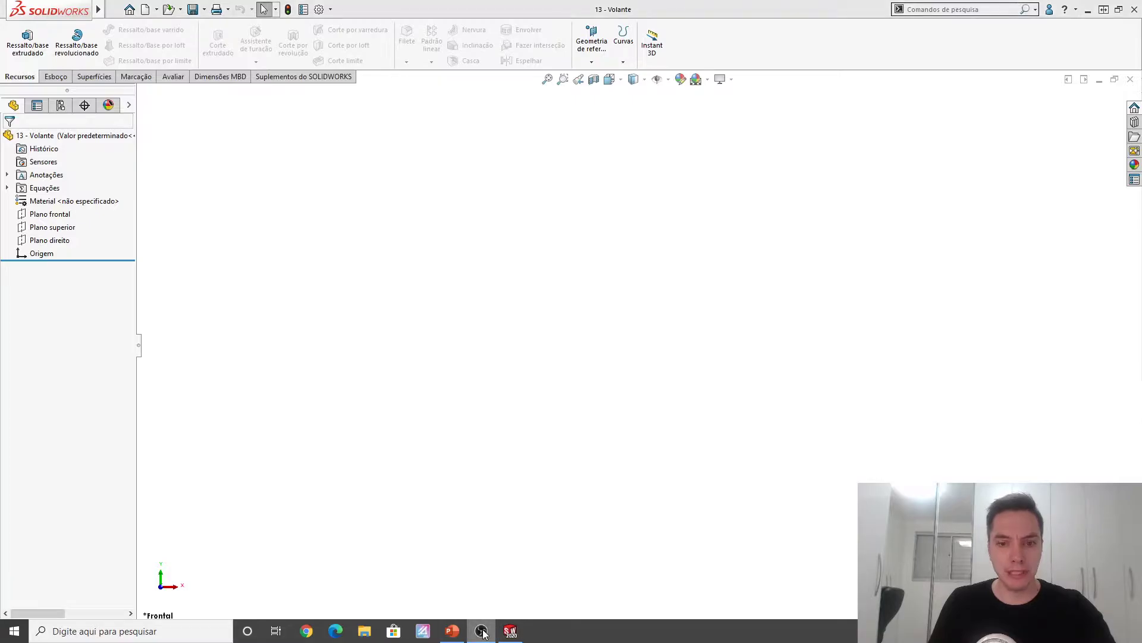
click(456, 628)
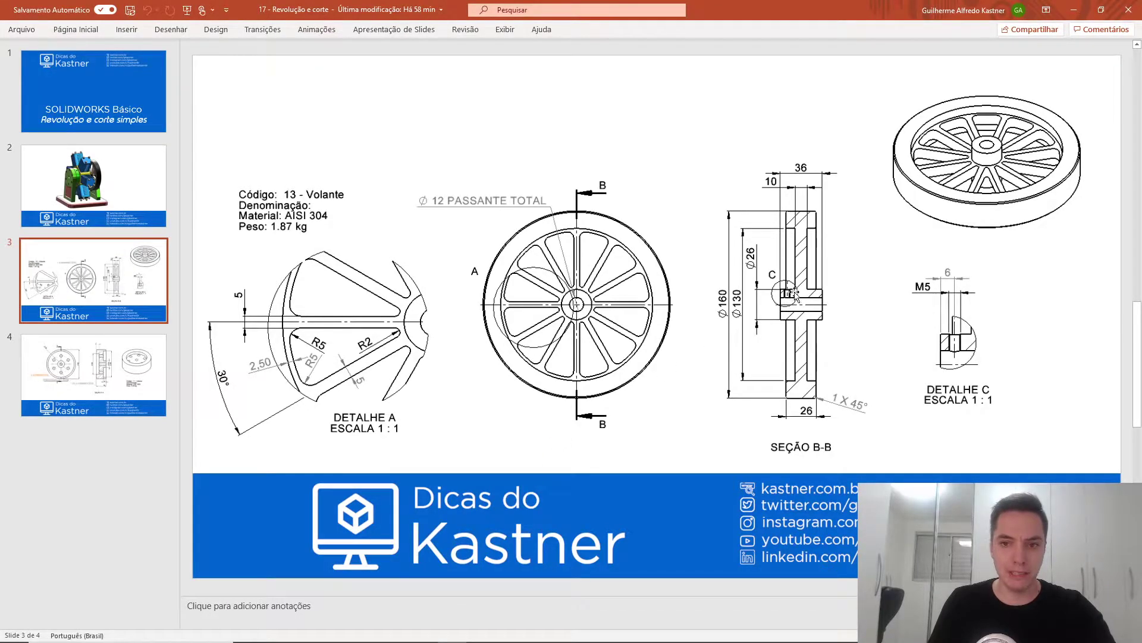
ctrl+scroll(790, 277, up, 2)
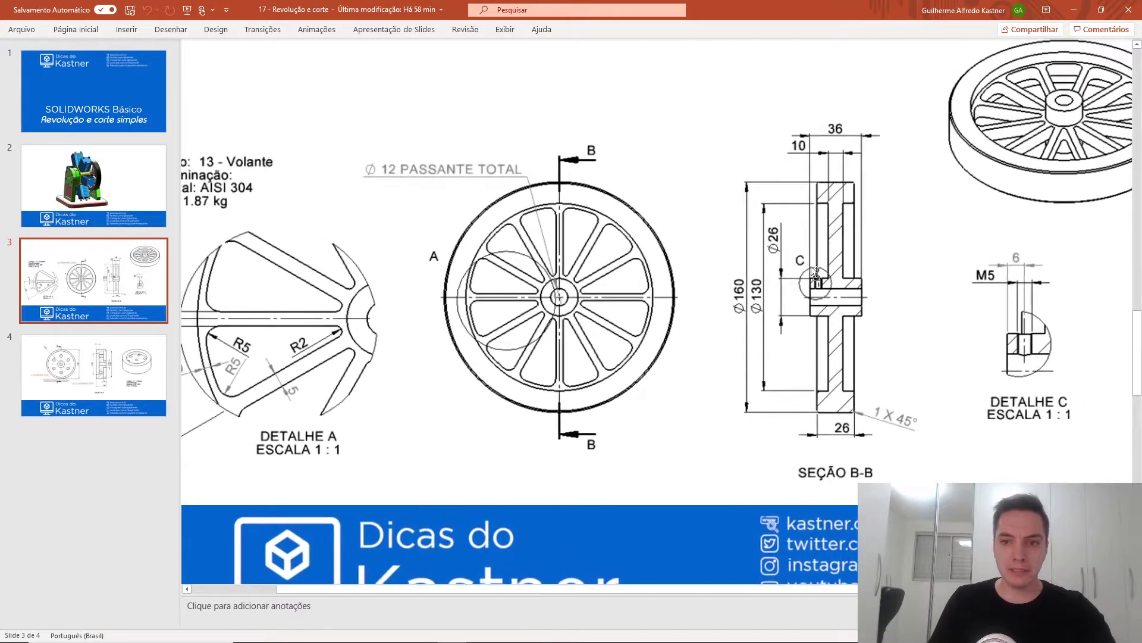
ctrl+scroll(858, 280, up, 3)
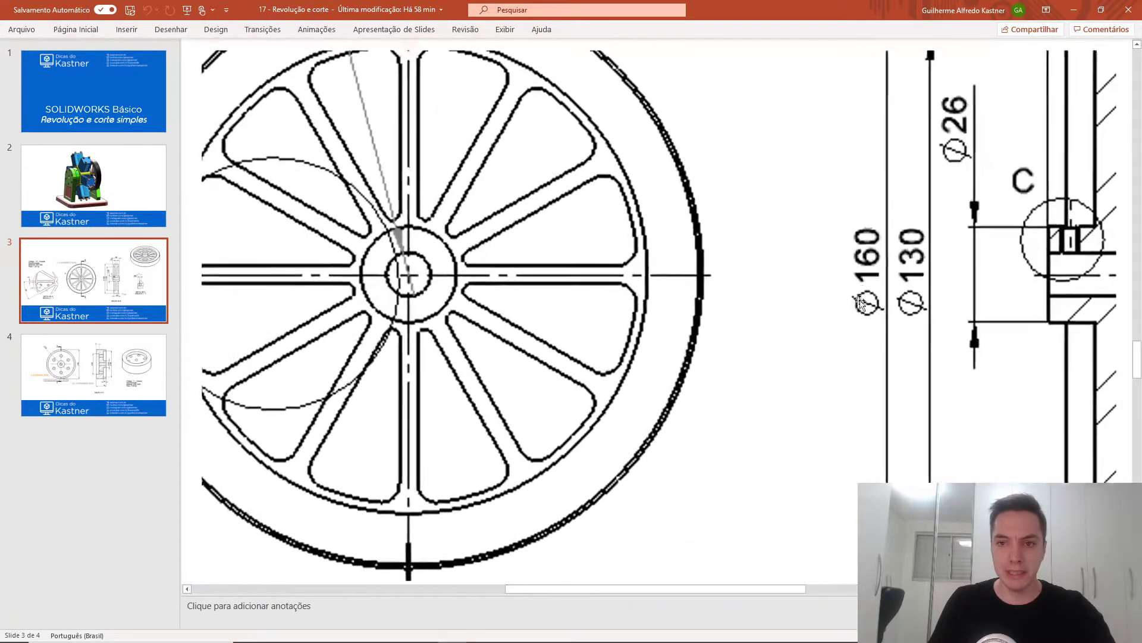
drag(768, 589, 902, 591)
scroll(790, 375, up, 3)
scroll(774, 380, up, 1)
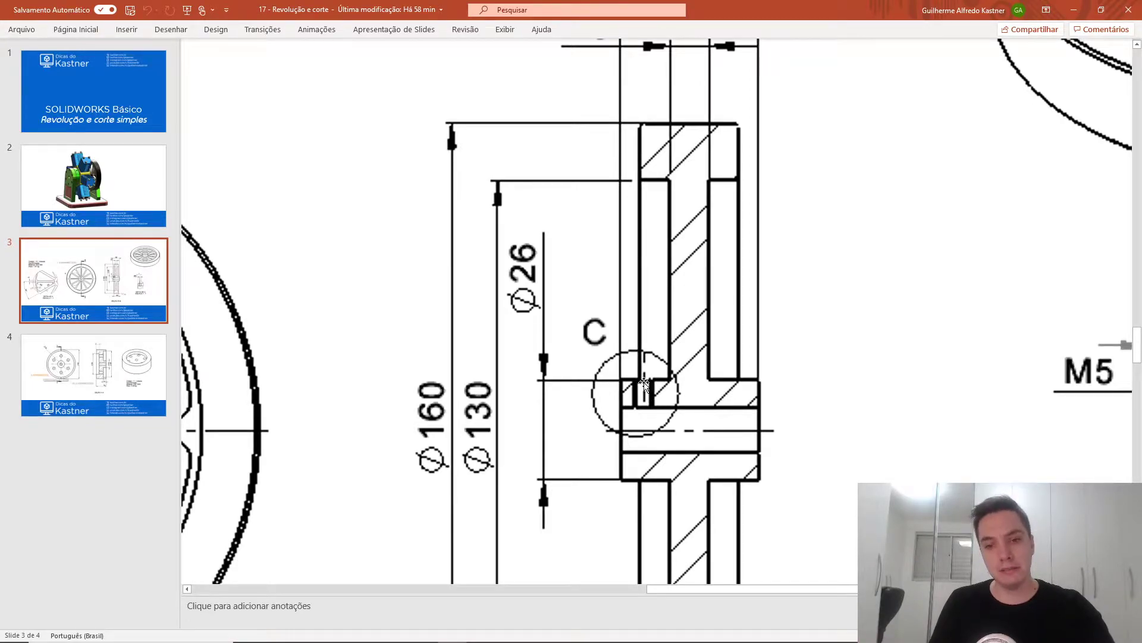
ctrl+scroll(652, 351, down, 5)
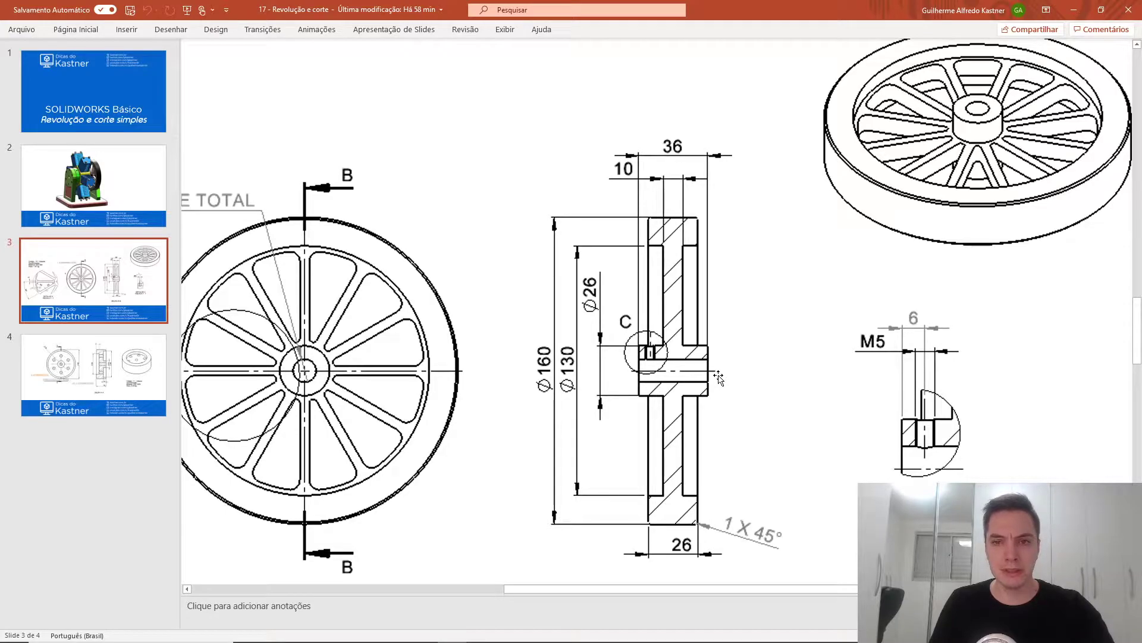
ctrl+scroll(719, 375, down, 3)
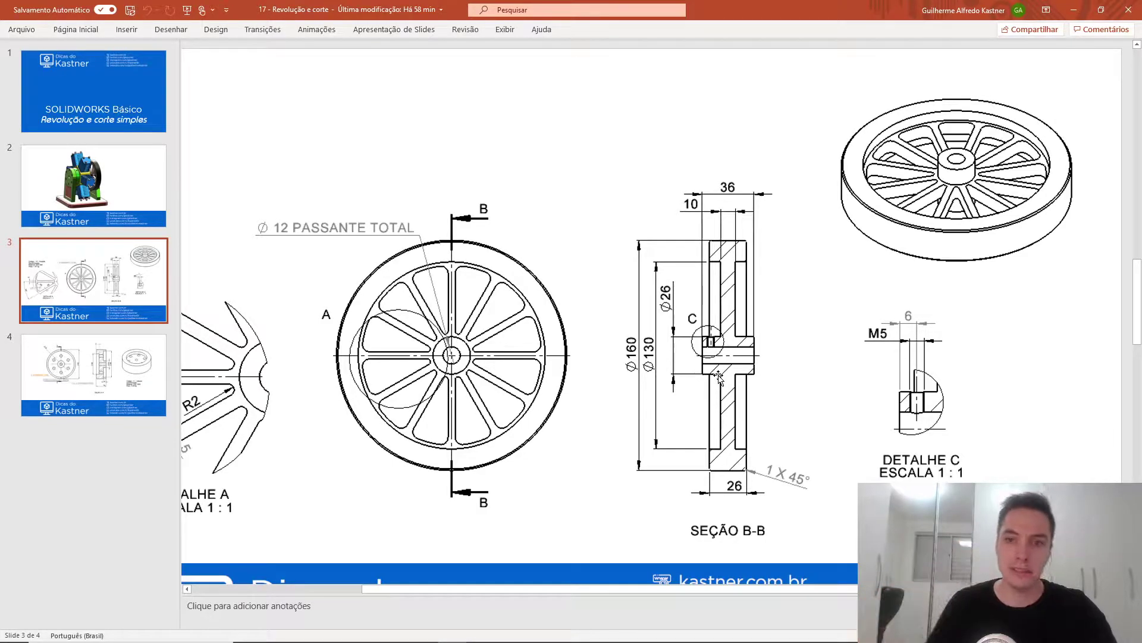
- Return to SOLIDWORKS, open a sketch on the right plane (Plano direito) and draw a horizontal centerline from the origin toward the left
click(510, 631)
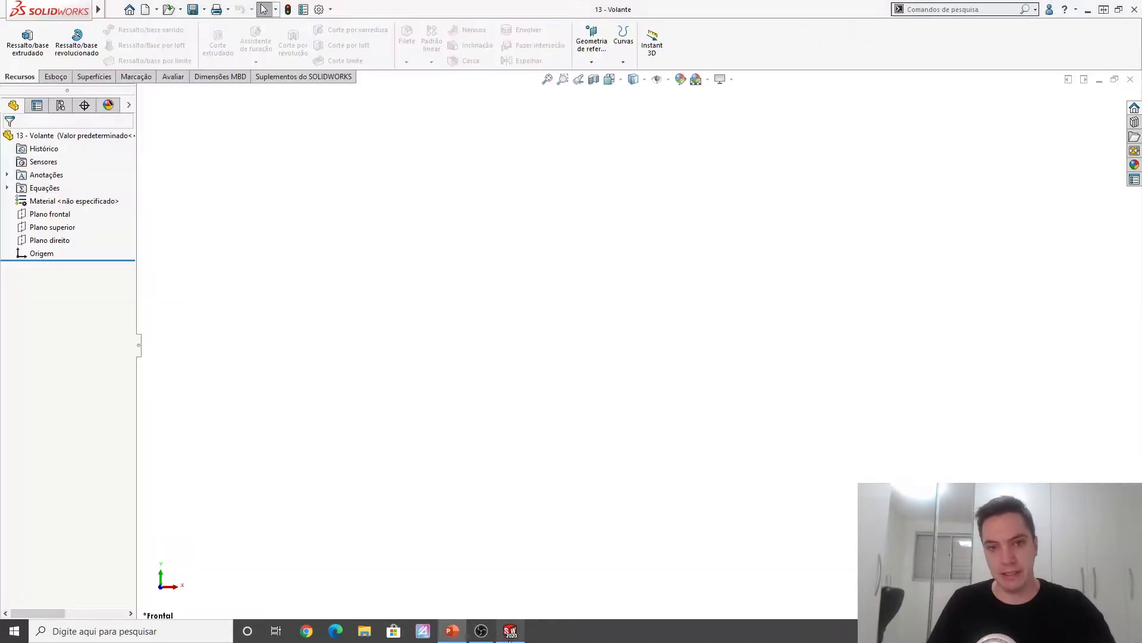
click(53, 238)
click(59, 220)
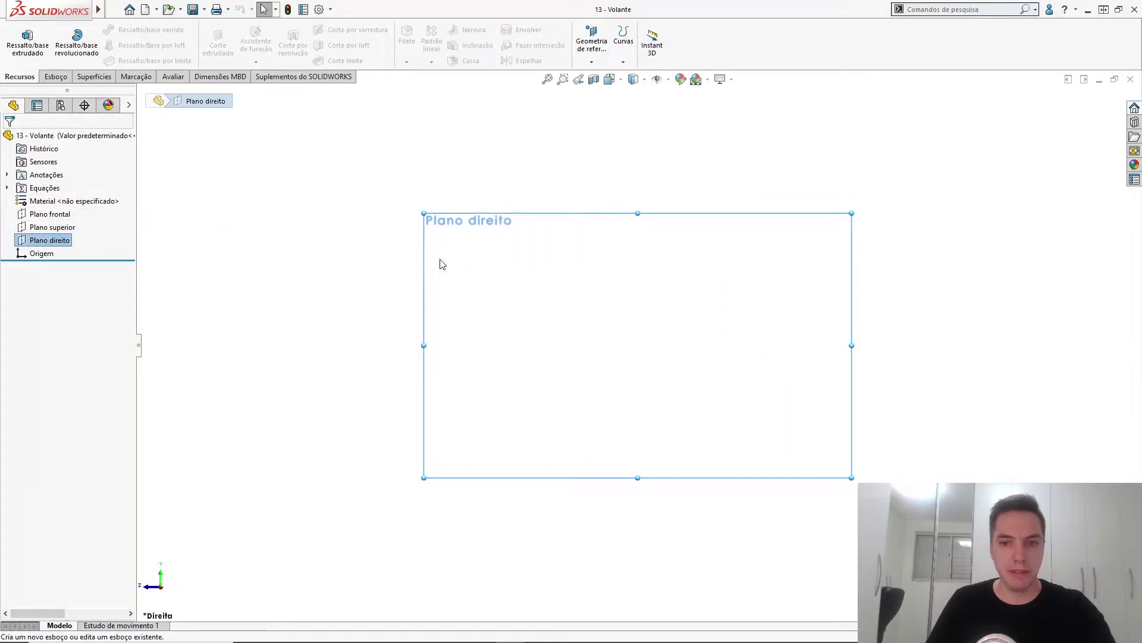
key(s)
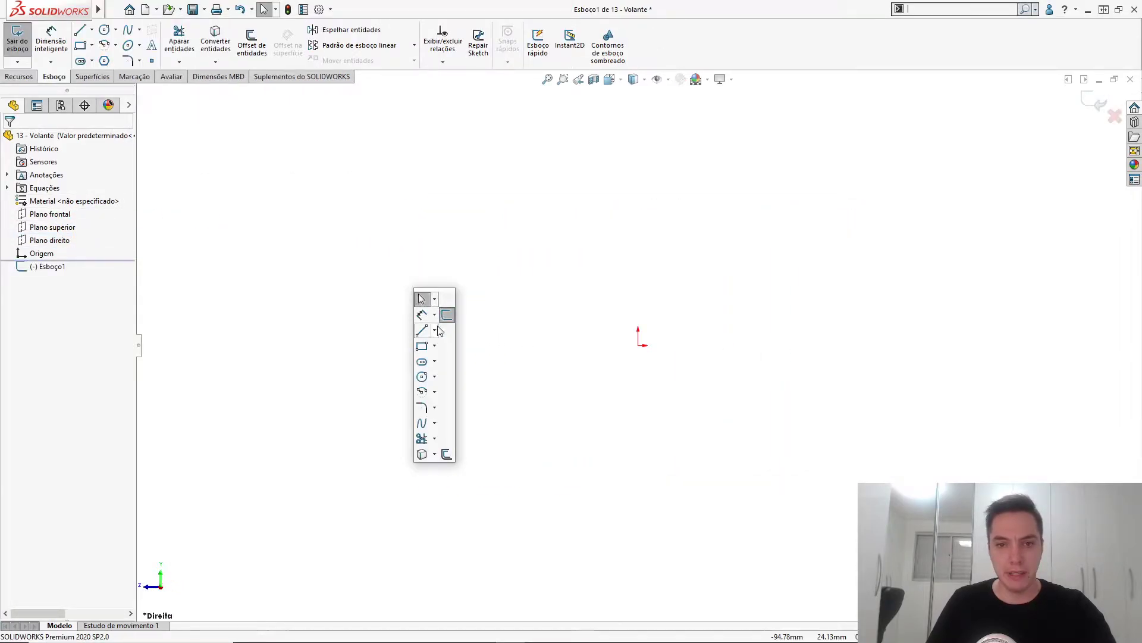
click(435, 331)
click(457, 361)
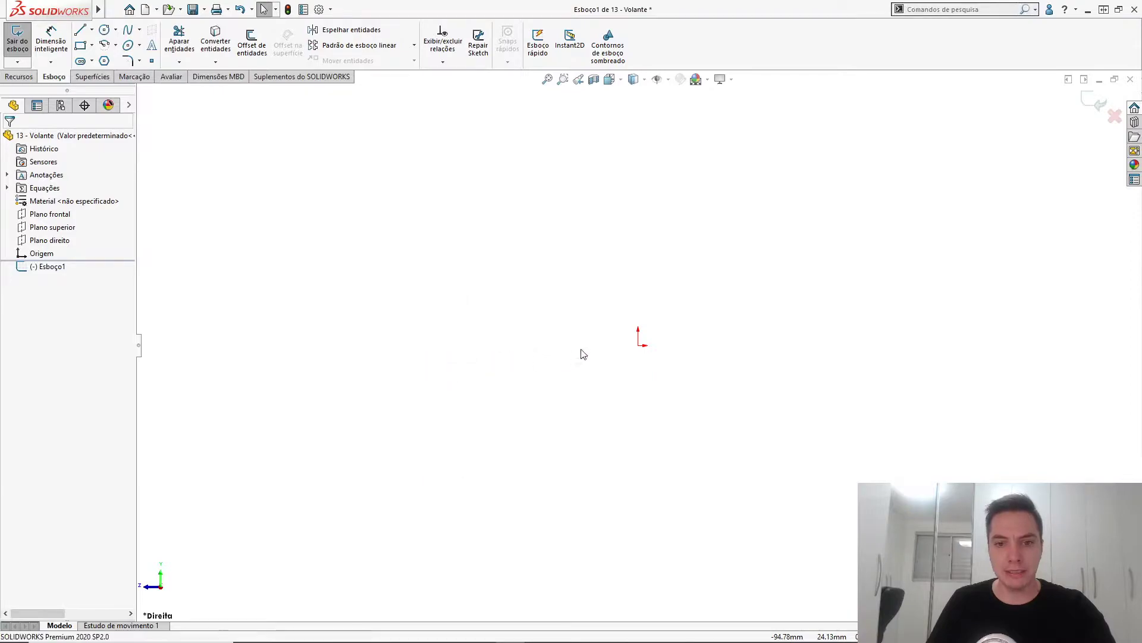
click(639, 345)
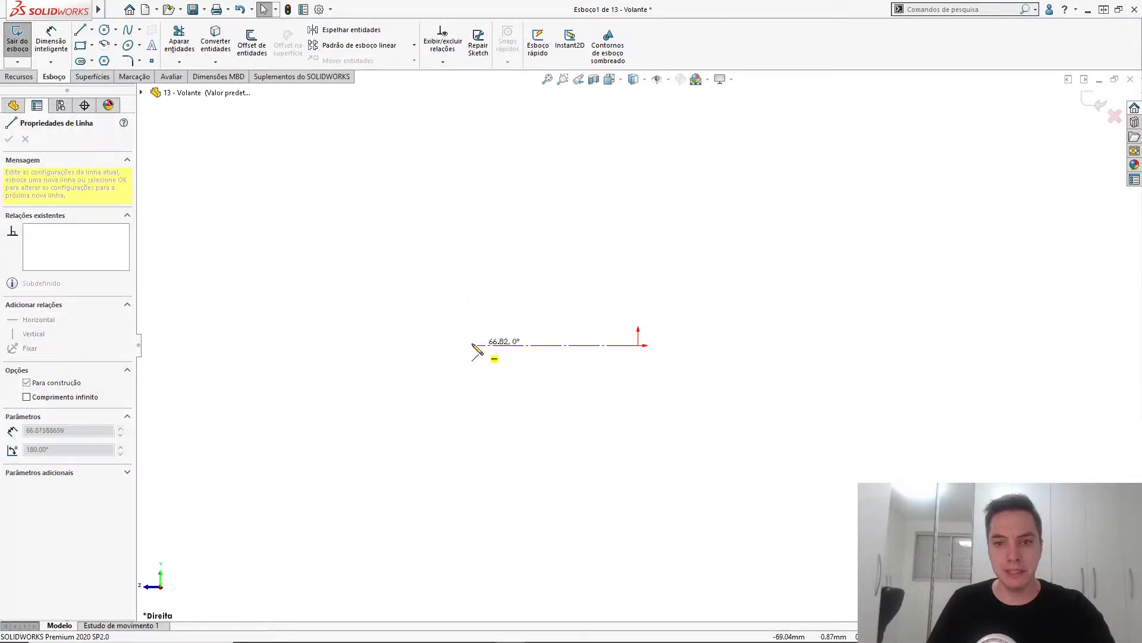
click(452, 345)
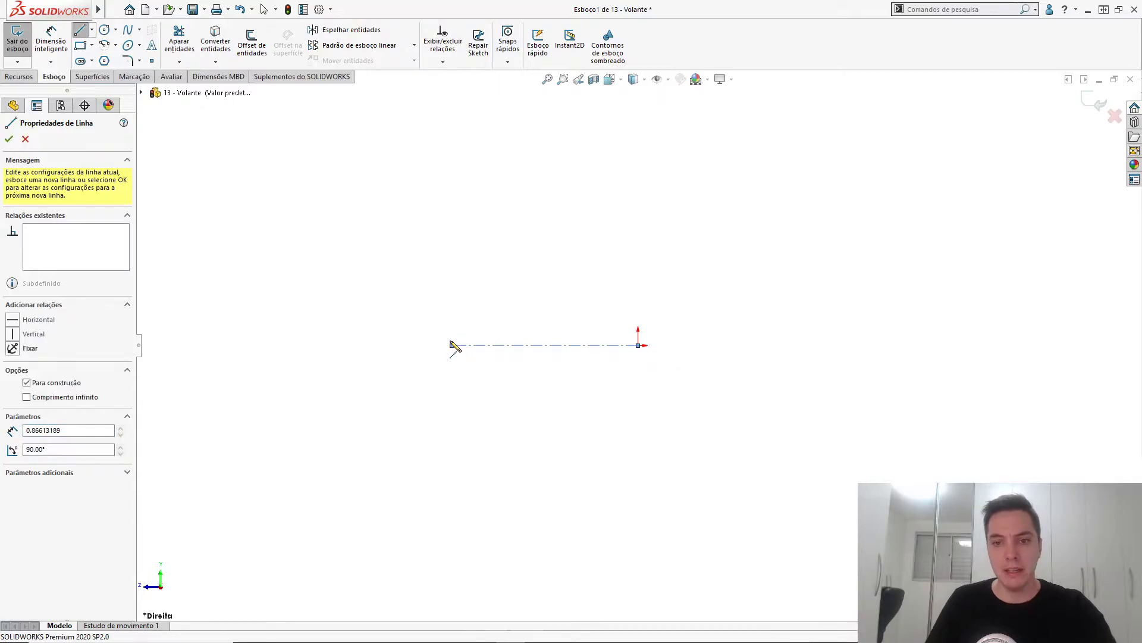
key(Escape)
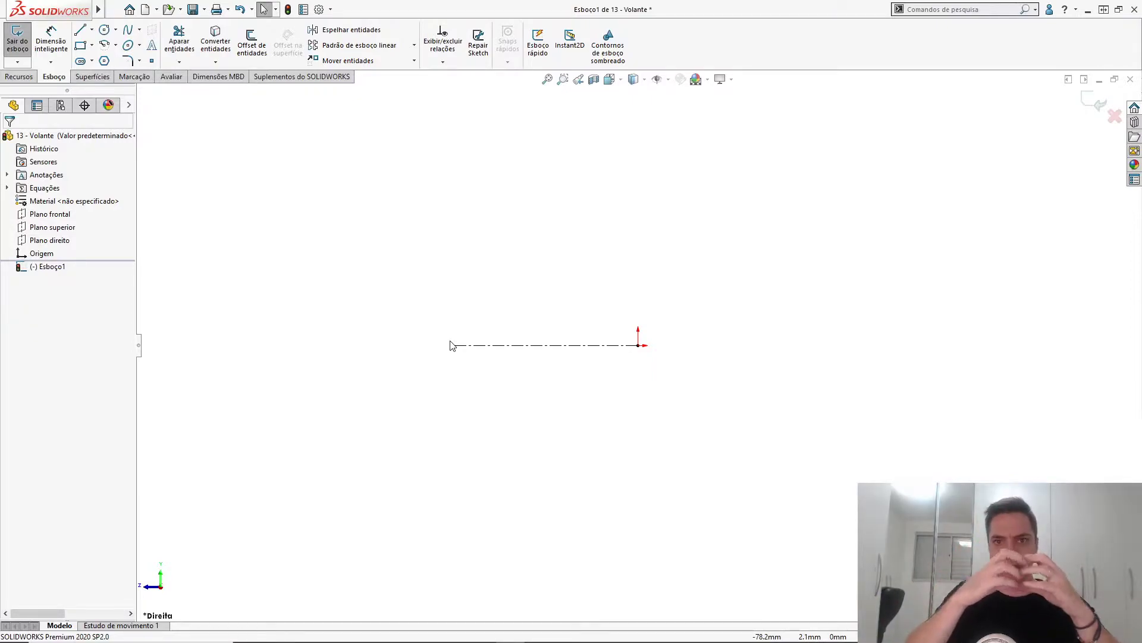
- Draw a vertical centerline upward from the origin, longer than the horizontal one
click(453, 345)
key(s)
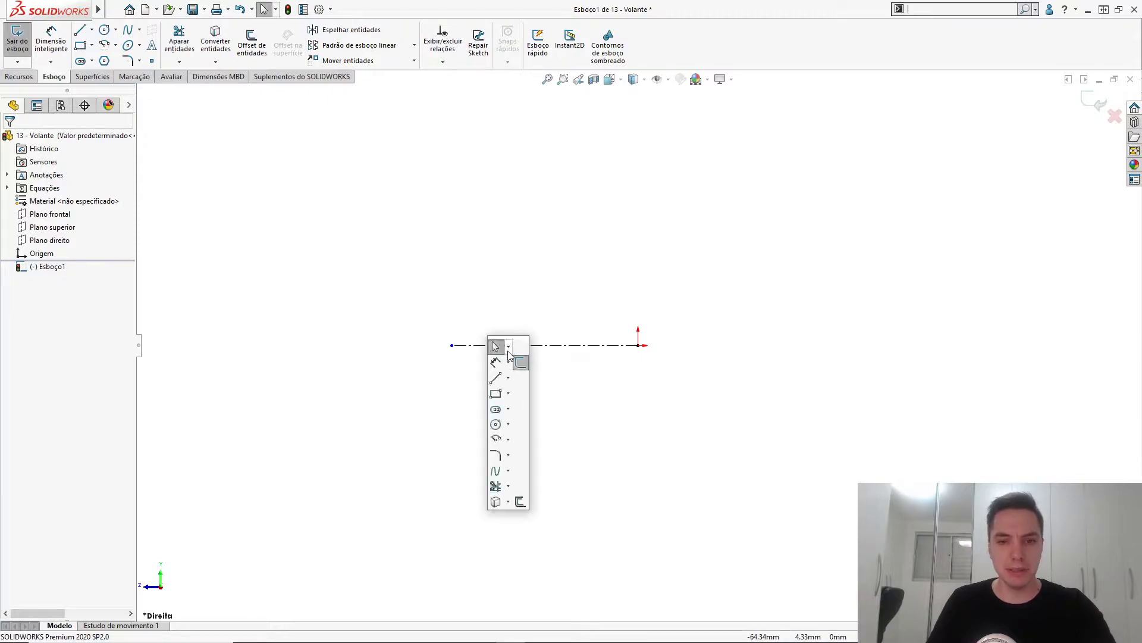
click(508, 377)
click(519, 408)
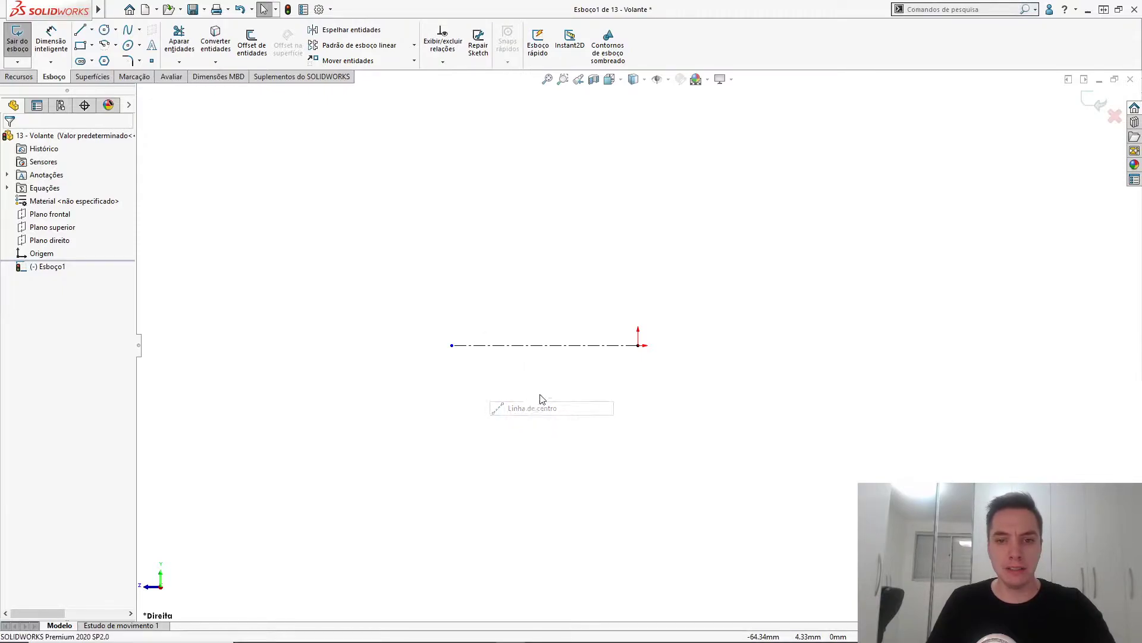
click(638, 345)
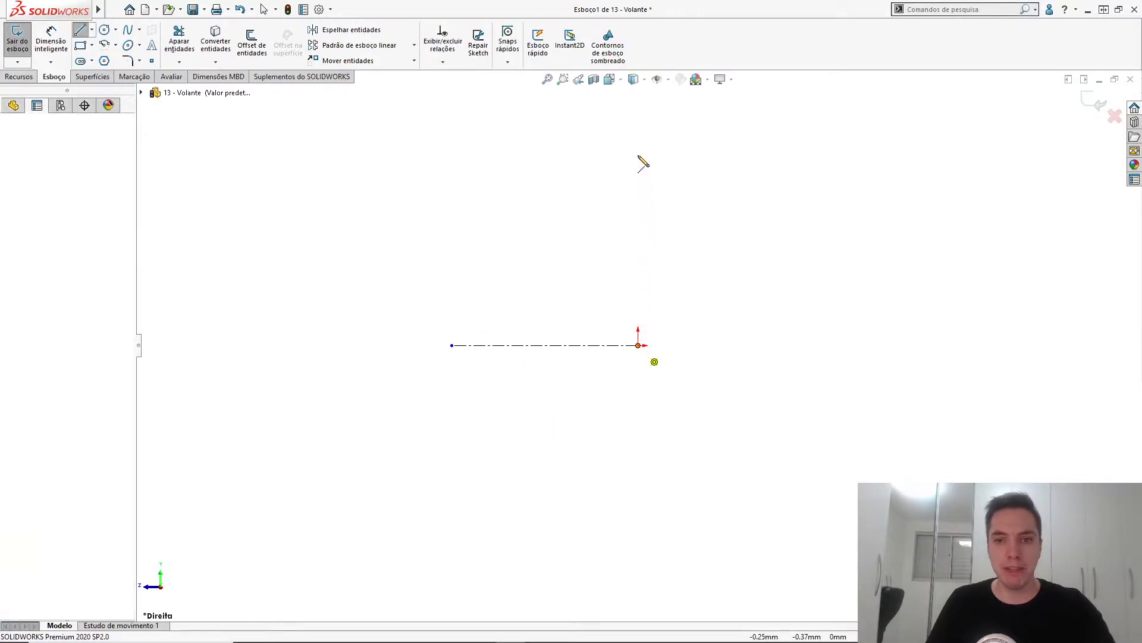
click(639, 124)
key(Escape)
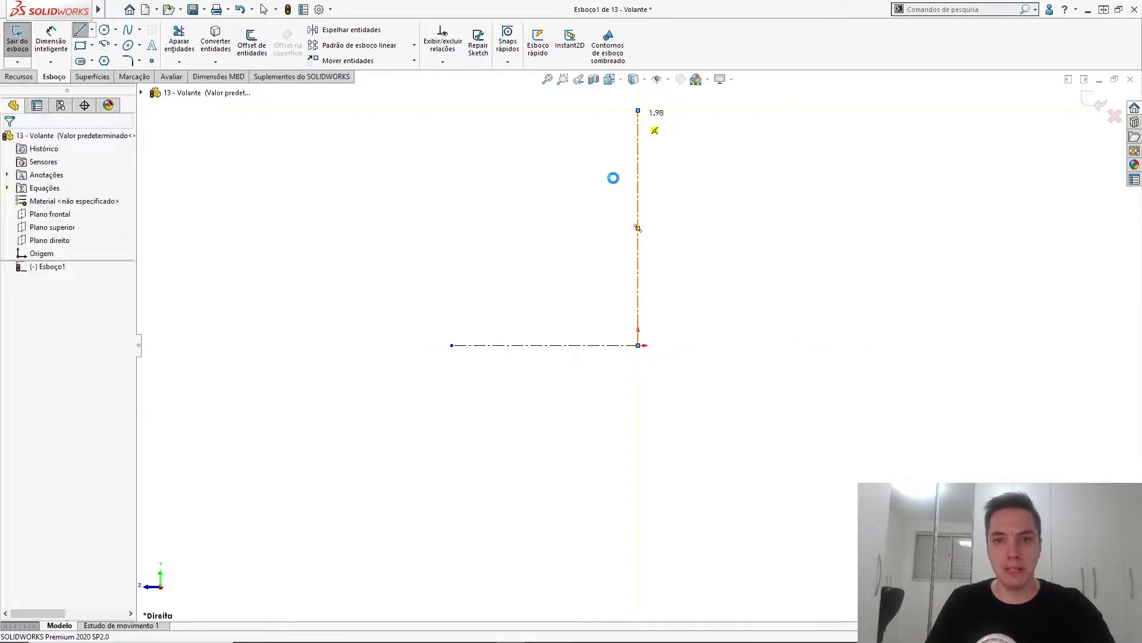
scroll(612, 196, up, 1)
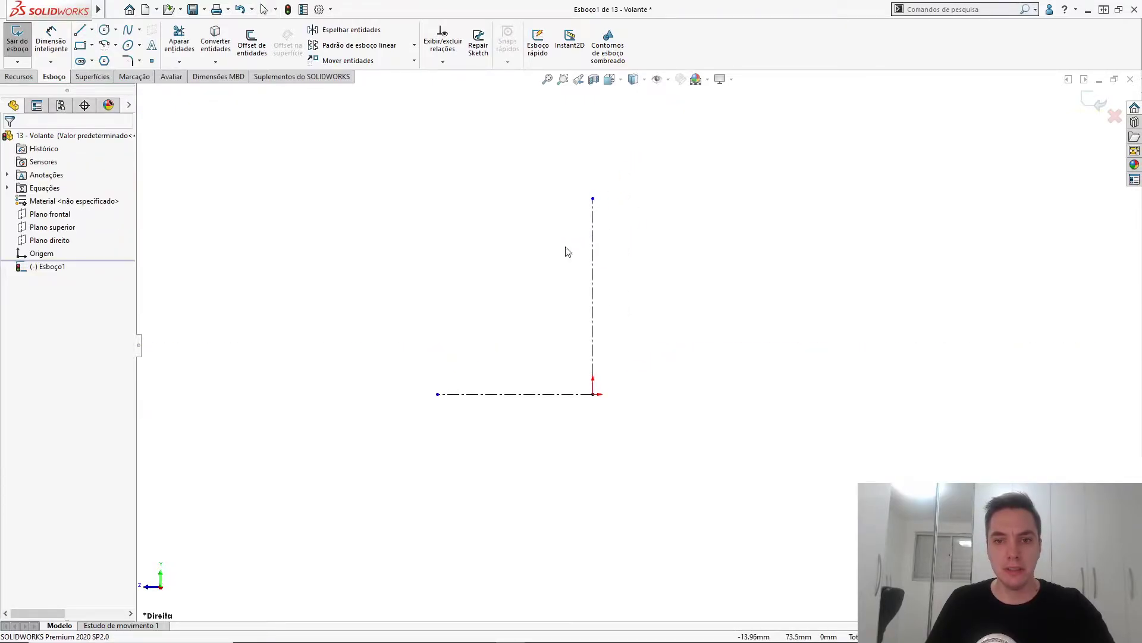
- Check the section B-B dimensions on the PowerPoint drawing and return to the SOLIDWORKS sketch
key(alt+Tab)
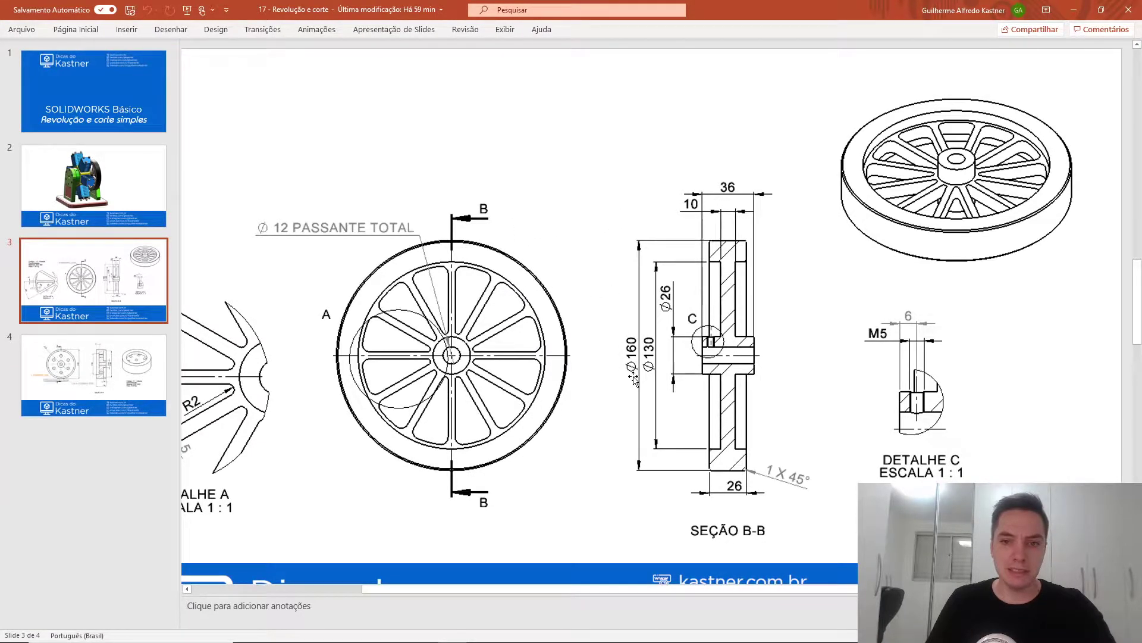
key(alt+Tab)
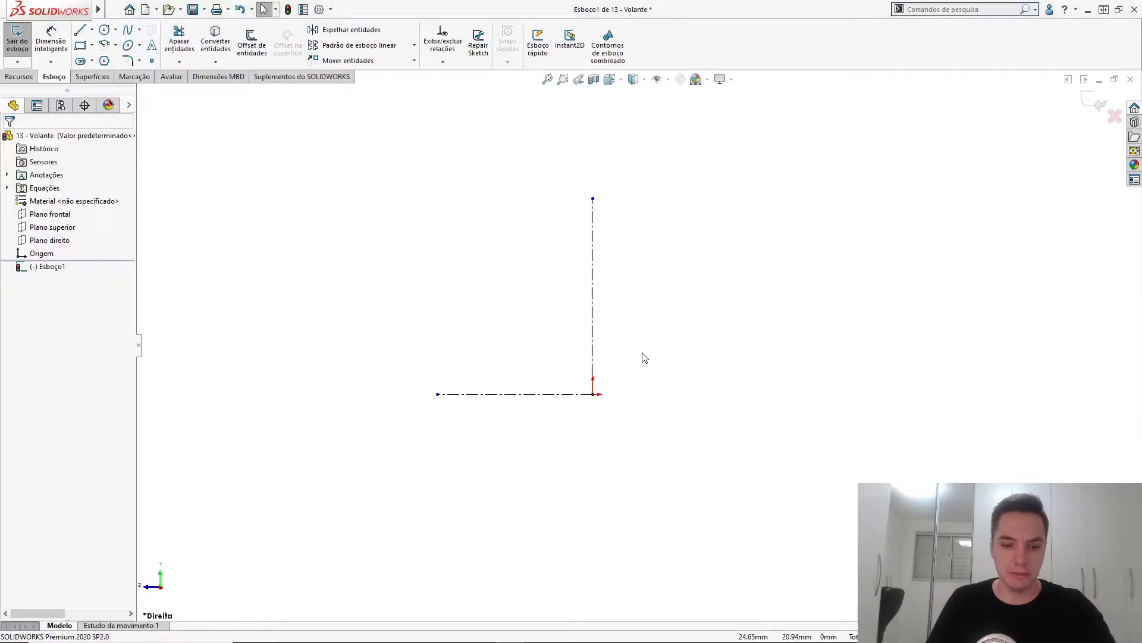
key(super)
text(s)
click(650, 352)
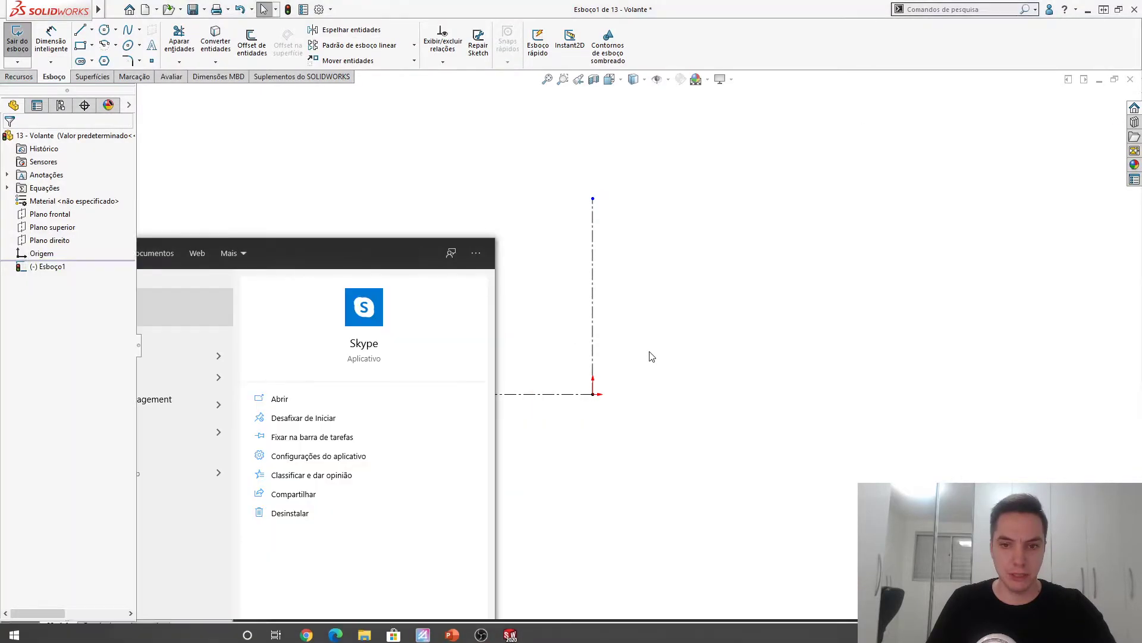
- Dimension the vertical centerline's upper endpoint across the horizontal centerline as a 160 mm diameter
key(s)
click(661, 379)
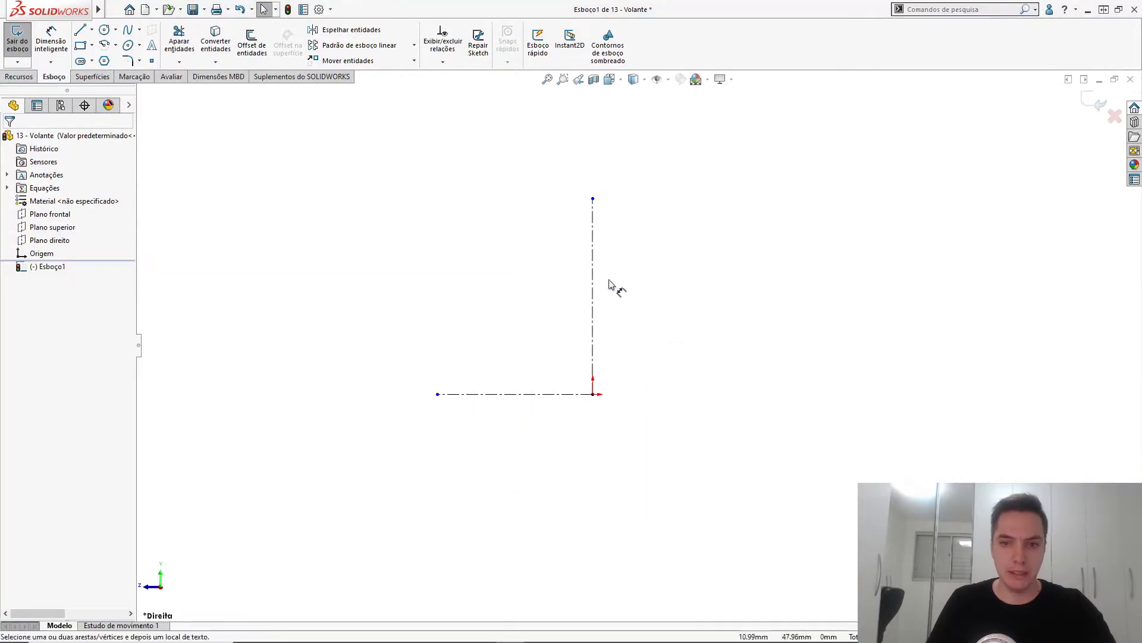
click(592, 200)
click(556, 394)
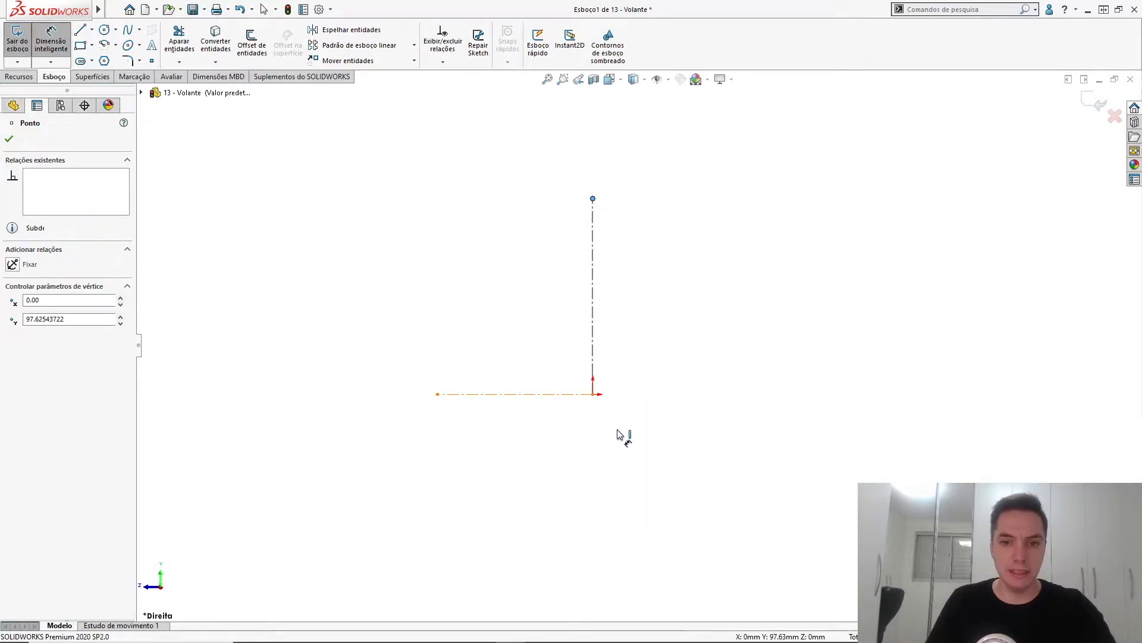
click(702, 438)
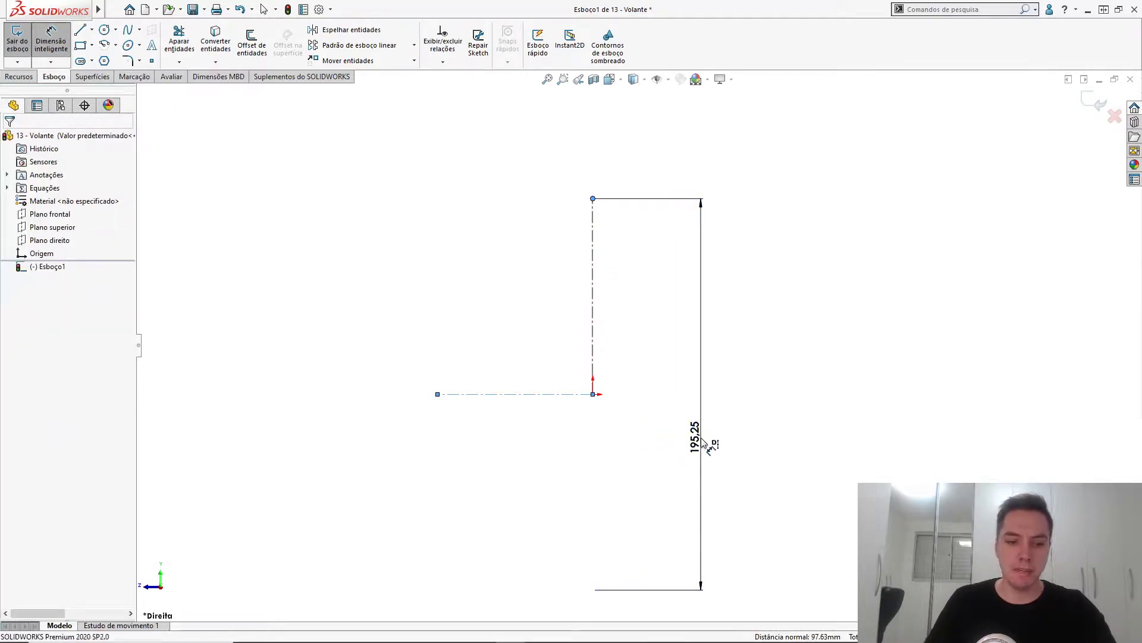
text(160)
key(Return)
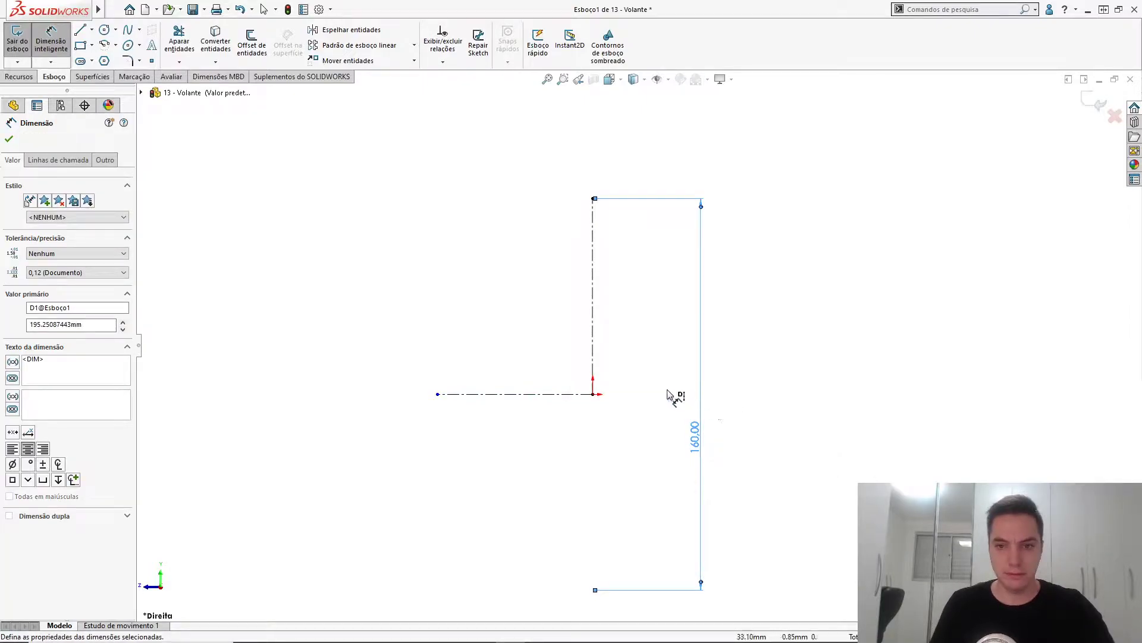
key(Escape)
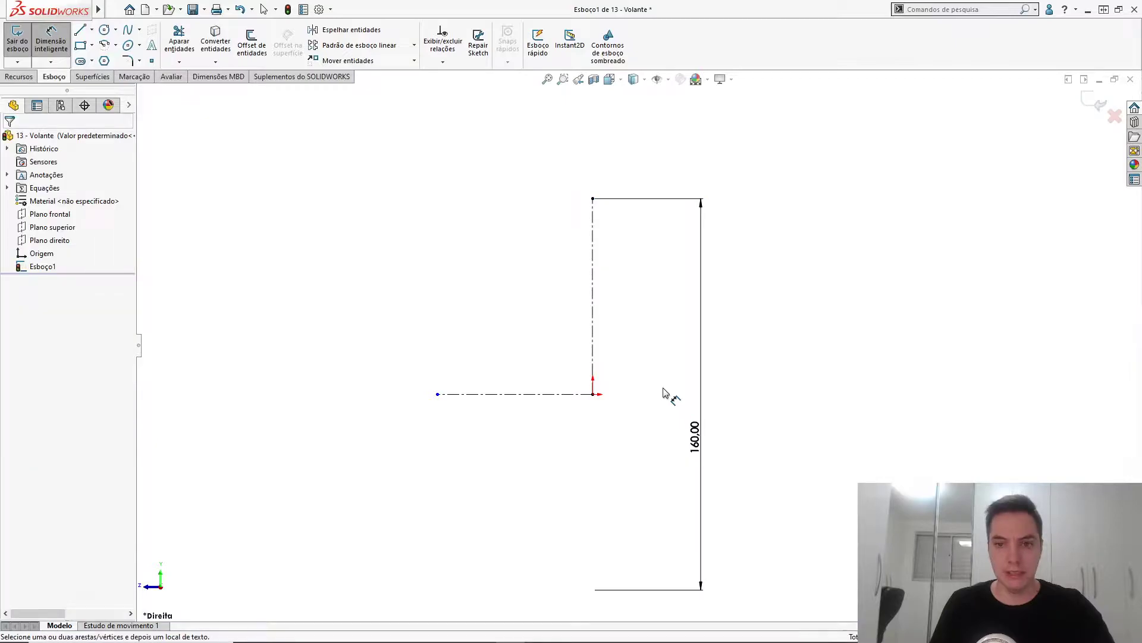
- Examine the profile shape in section B-B on the PowerPoint drawing and return to the SOLIDWORKS sketch
scroll(588, 390, down, 2)
scroll(588, 389, up, 1)
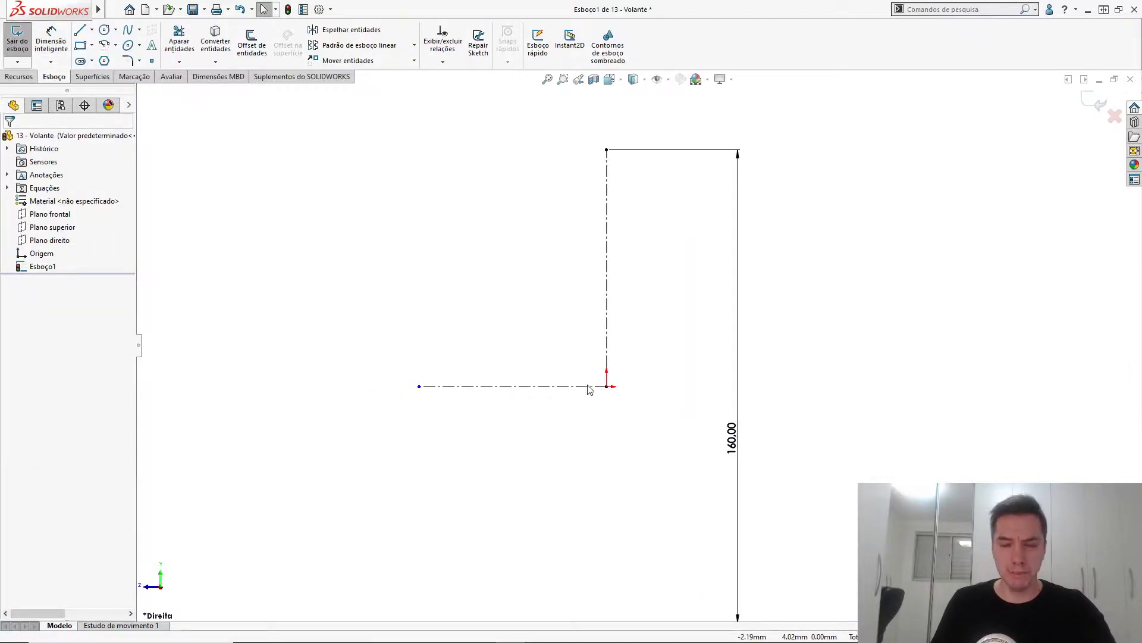
key(alt+Tab)
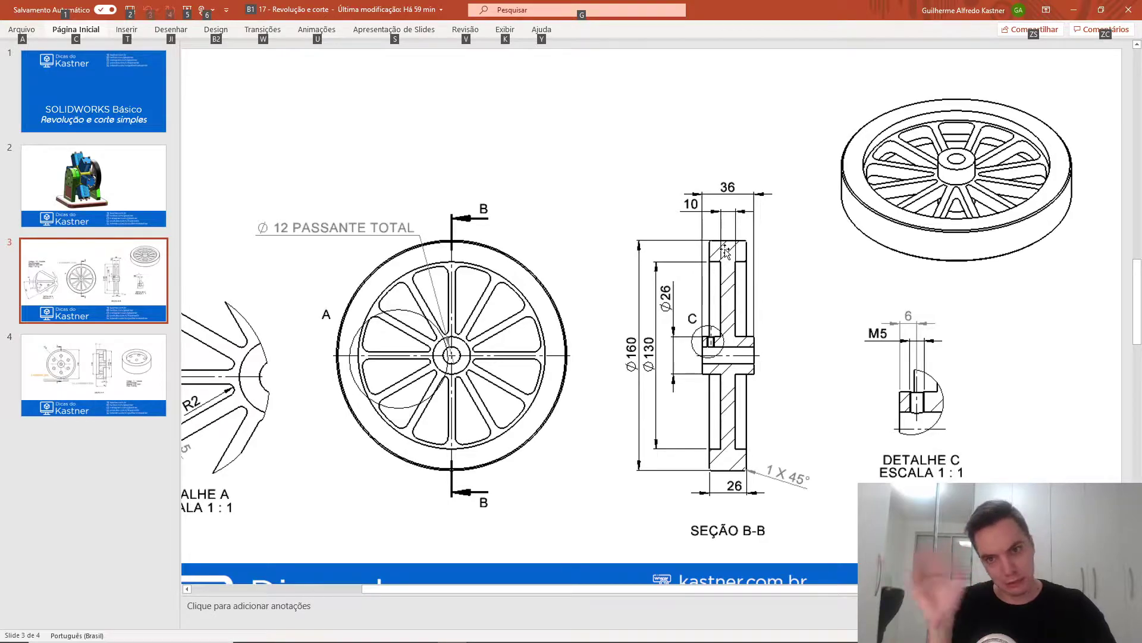
key(alt+Tab)
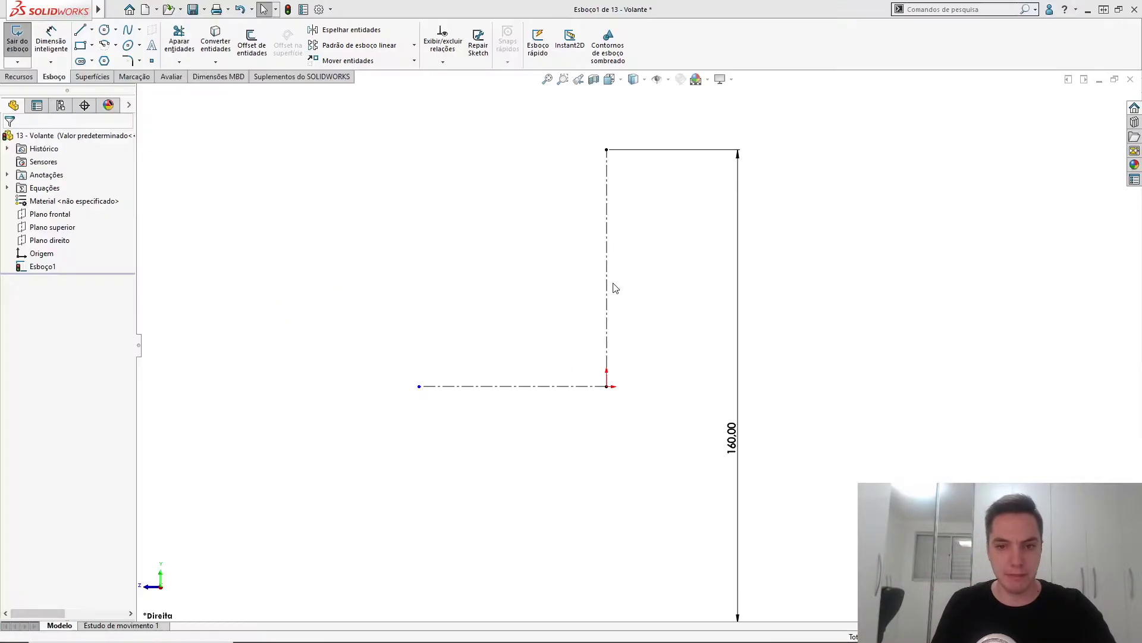
- Draw a stepped half profile from the origin to the vertical centerline's upper endpoint, about 36 mm wide at the hub, 18 mm at the web and 25 mm at the rim
key(s)
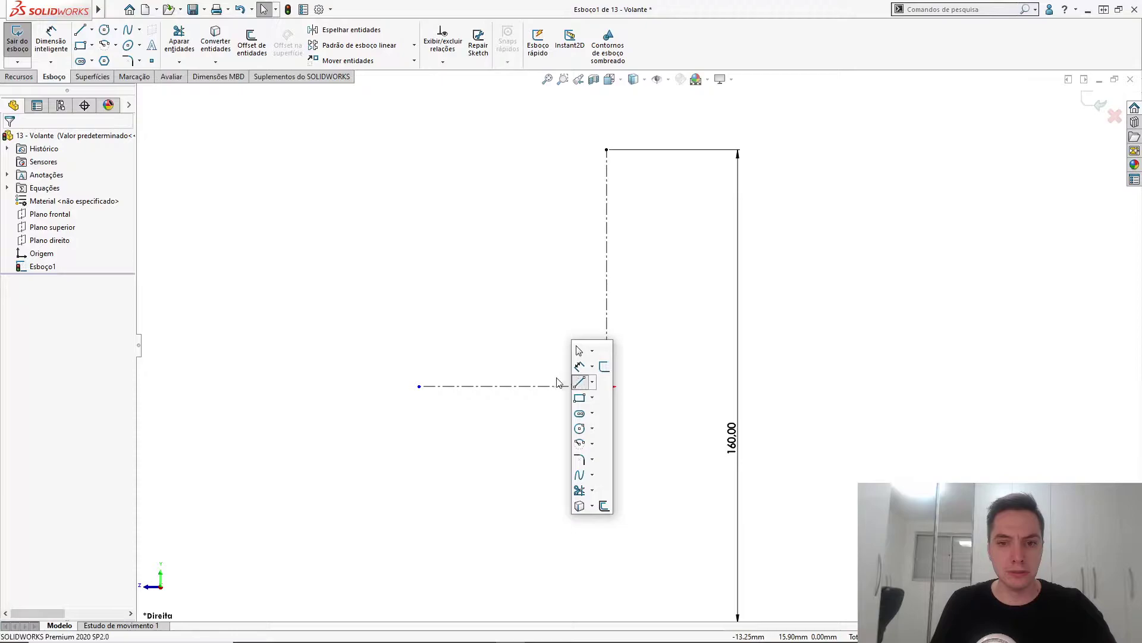
click(580, 382)
click(607, 387)
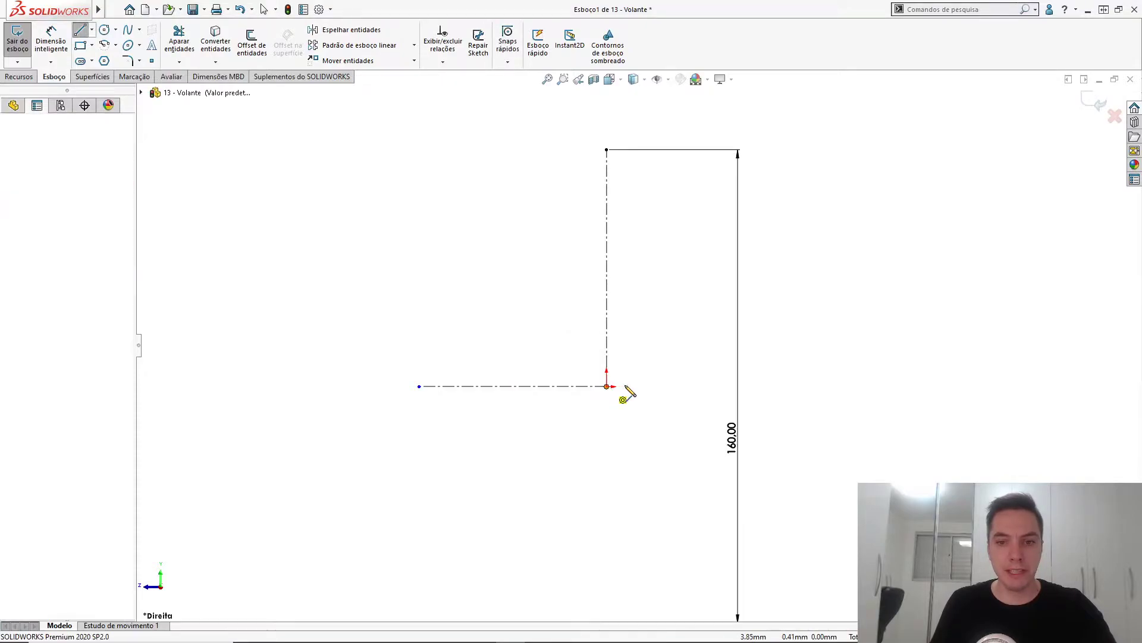
click(713, 386)
click(713, 323)
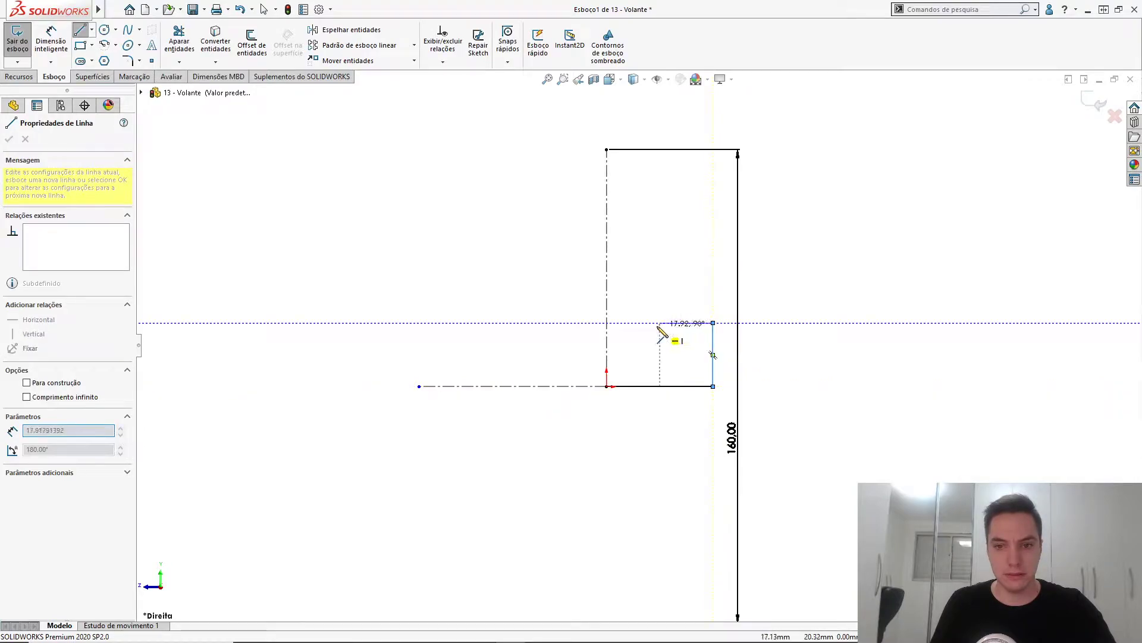
click(660, 322)
click(659, 194)
click(680, 193)
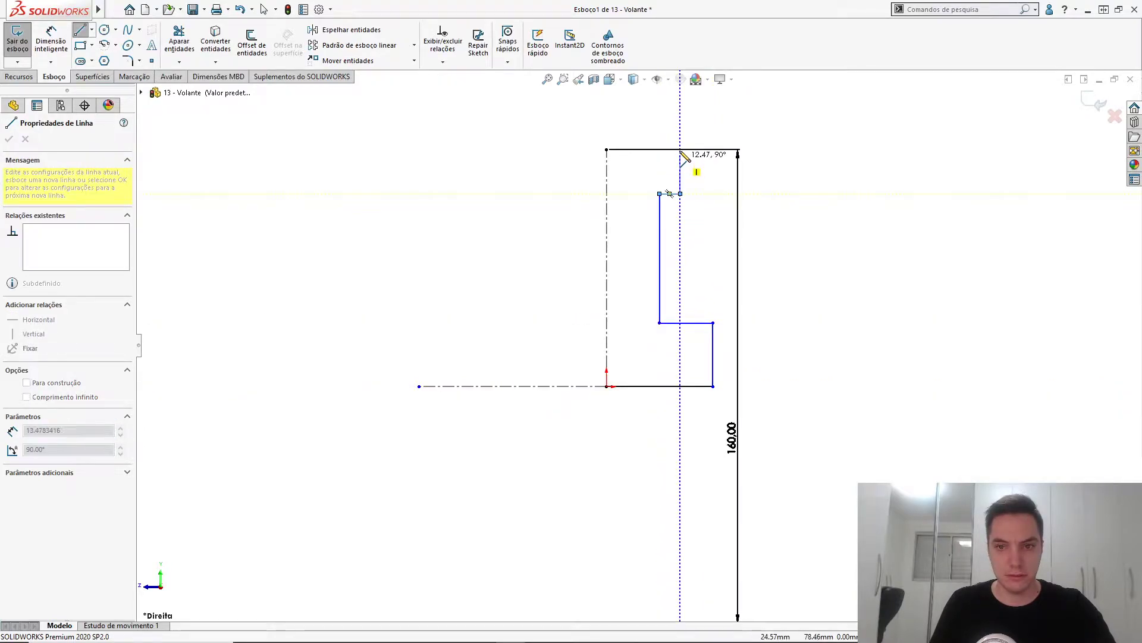
click(680, 149)
click(607, 149)
key(Escape)
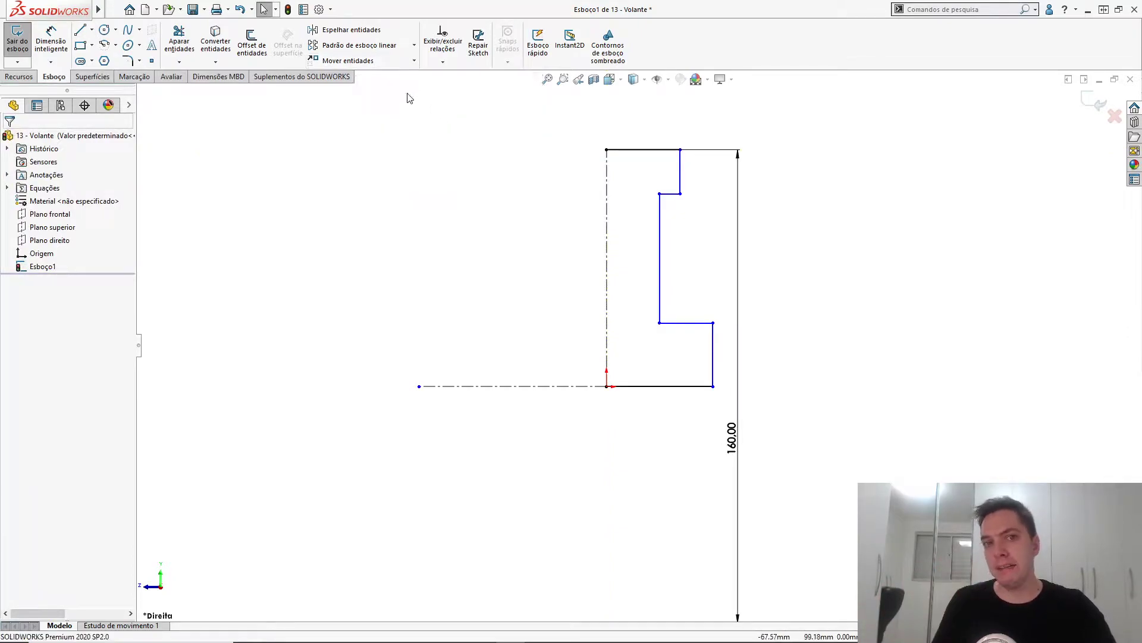
- Mirror all seven lines of the half profile about the vertical centerline, keeping the originals
click(348, 30)
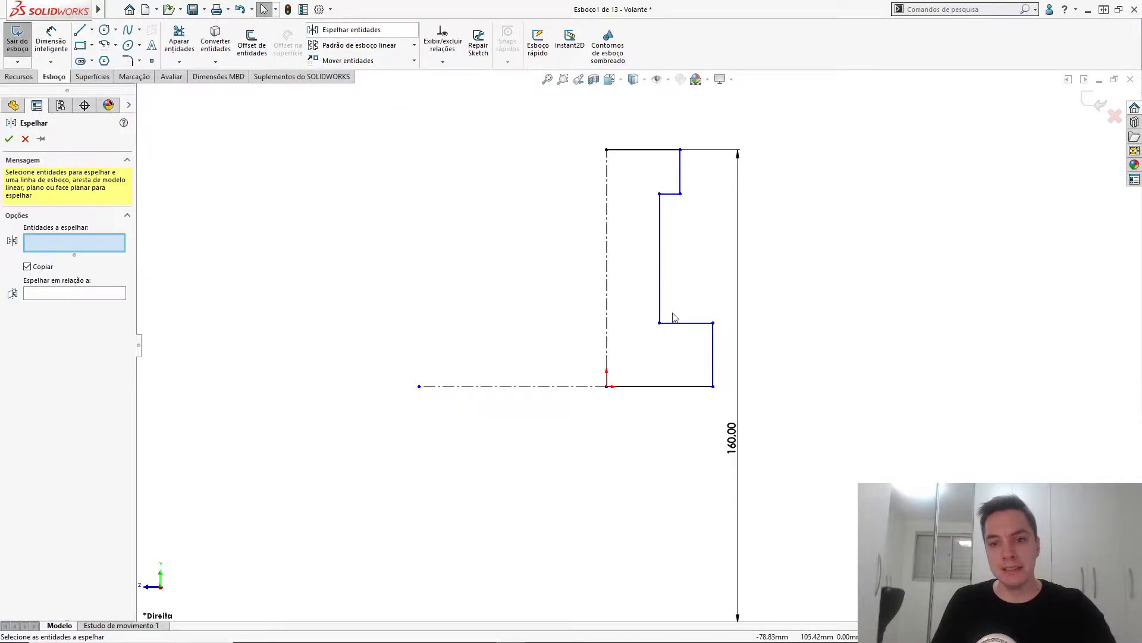
drag(681, 331, 640, 143)
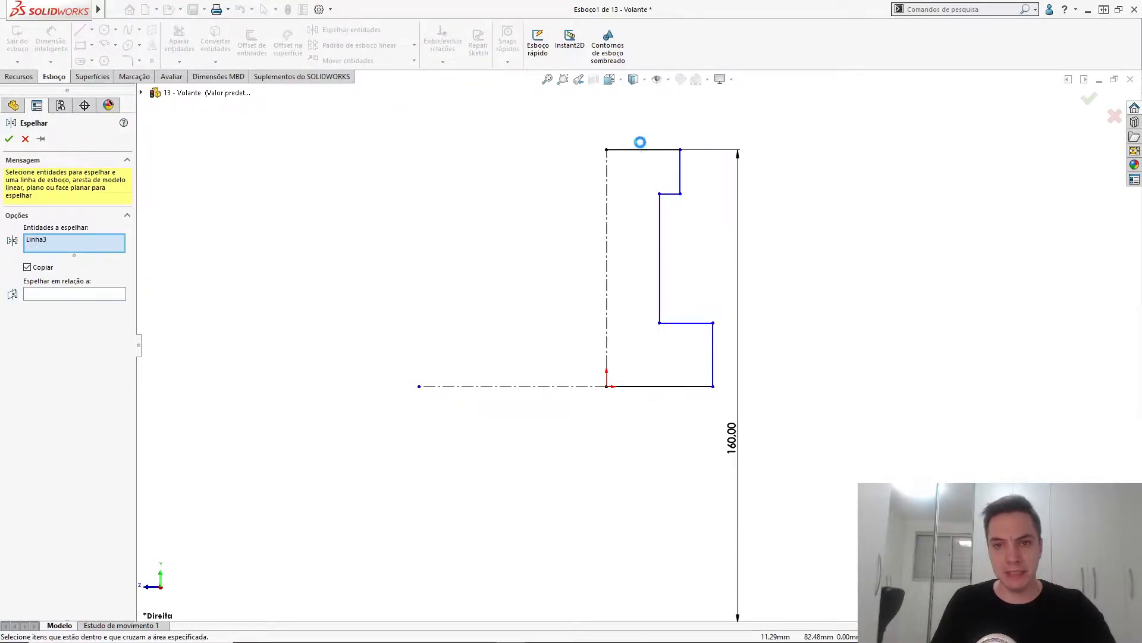
click(64, 351)
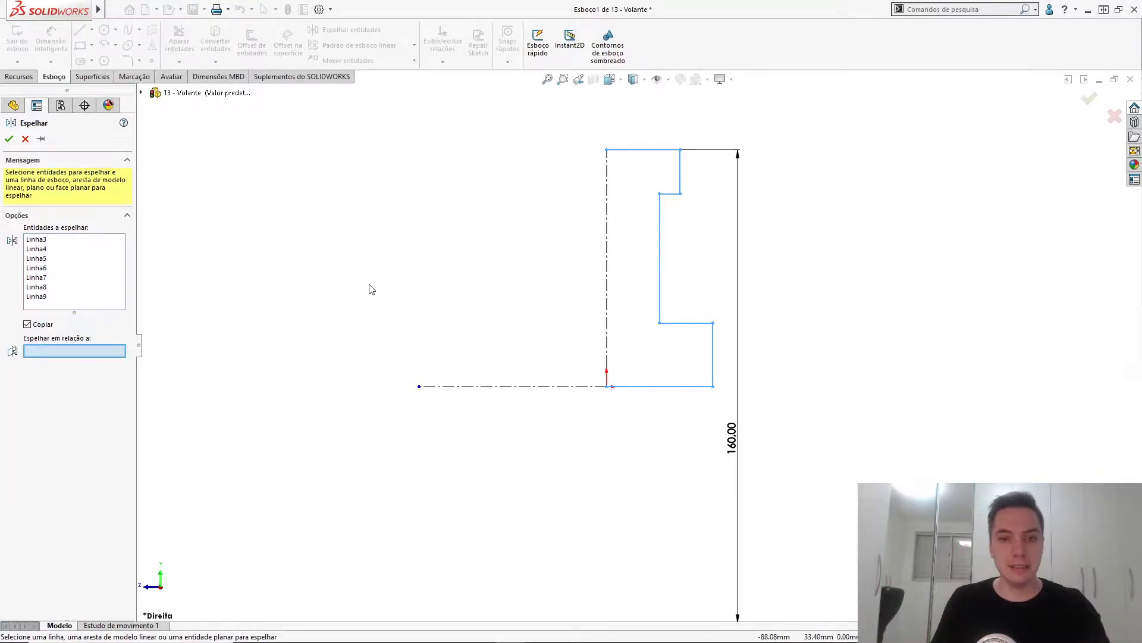
click(607, 261)
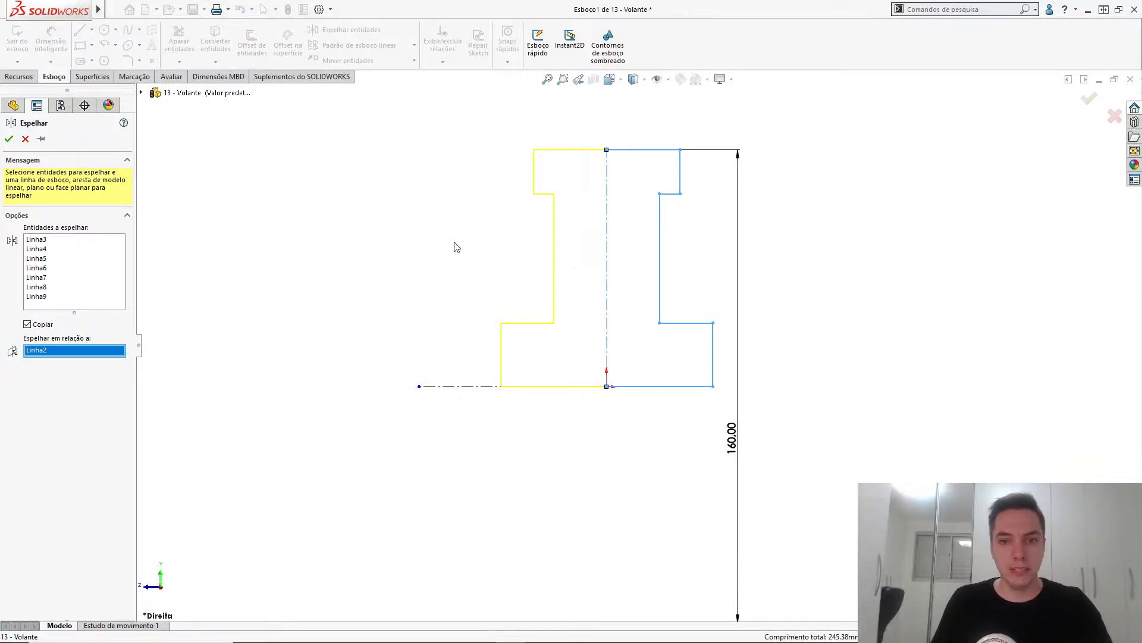
click(8, 140)
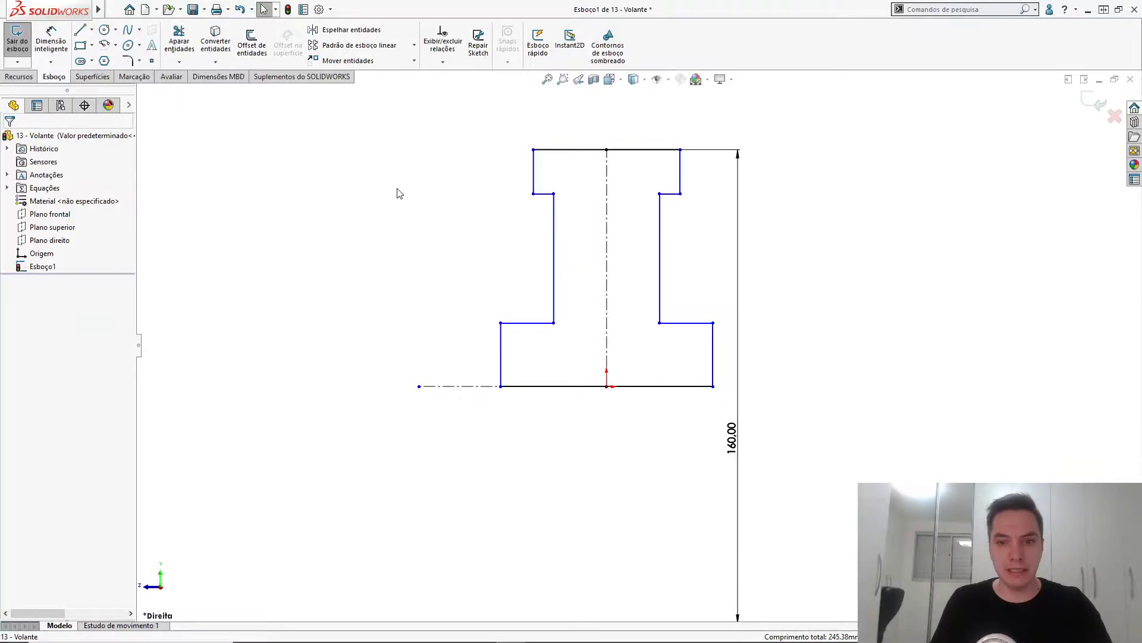
- Check the section B-B widths on the PowerPoint drawing, return to the SOLIDWORKS sketch and narrow the web to about 17 mm
key(f)
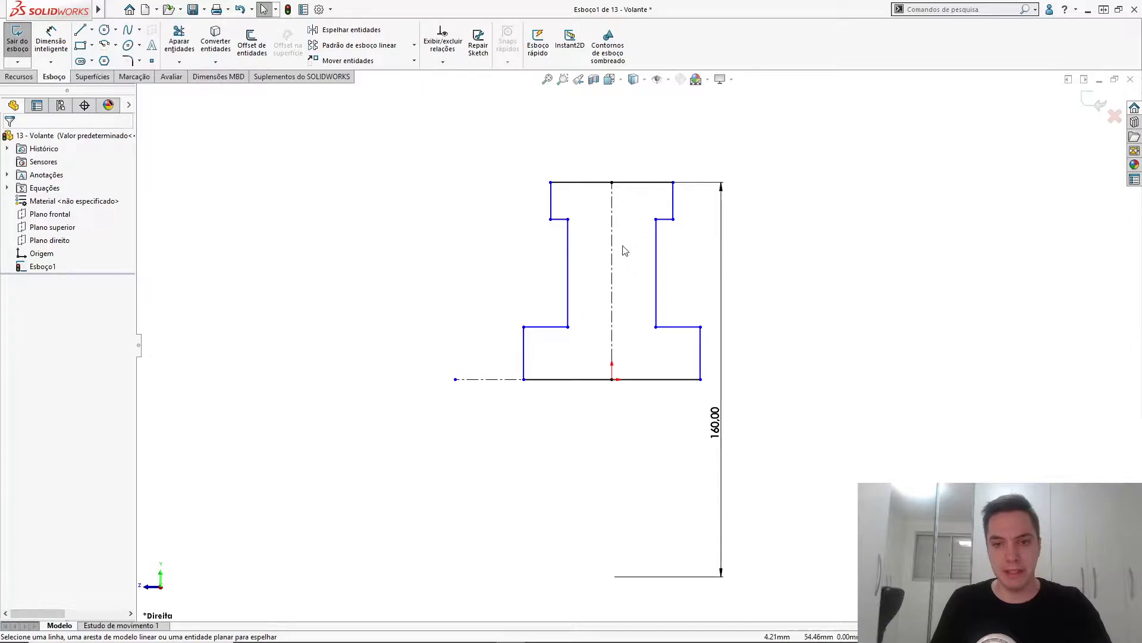
scroll(645, 260, up, 1)
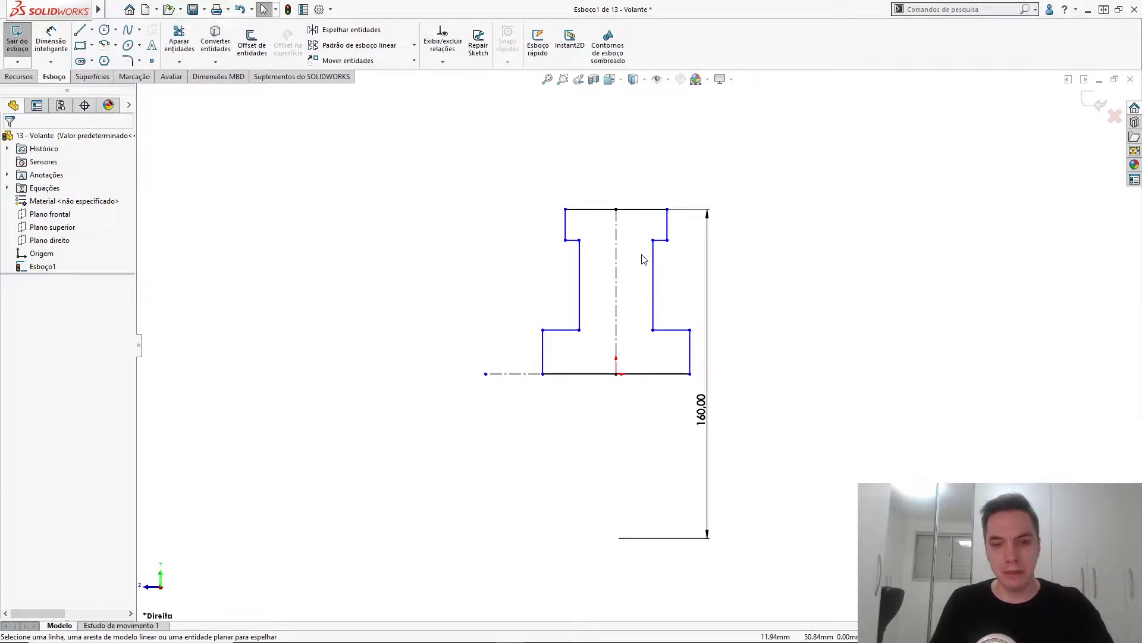
key(alt+Tab)
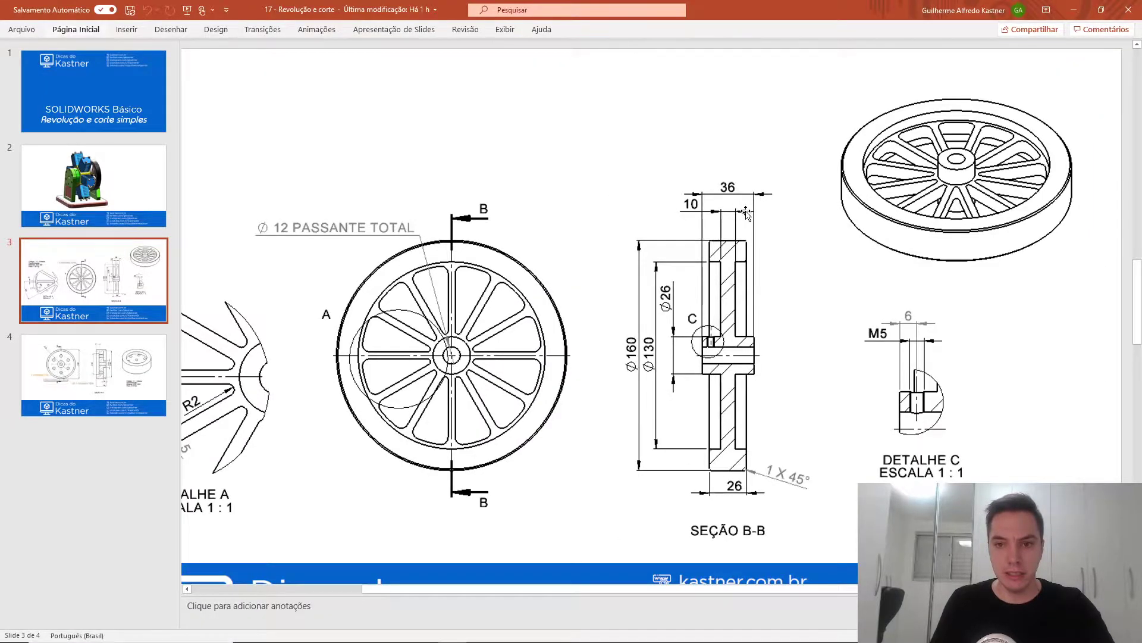
key(alt)
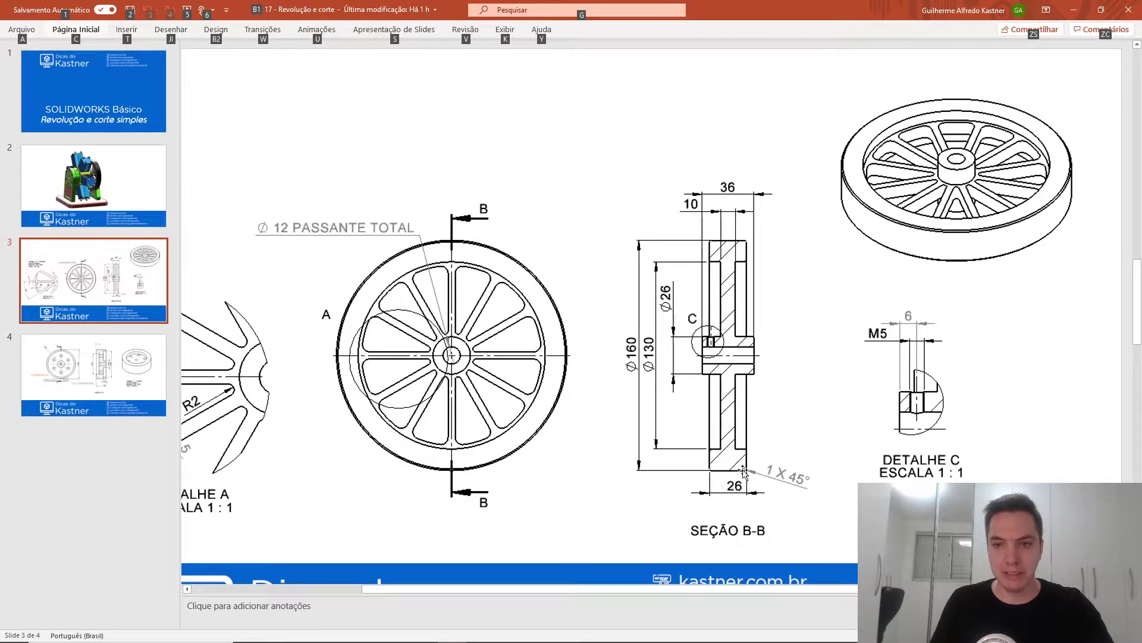
key(alt+Tab)
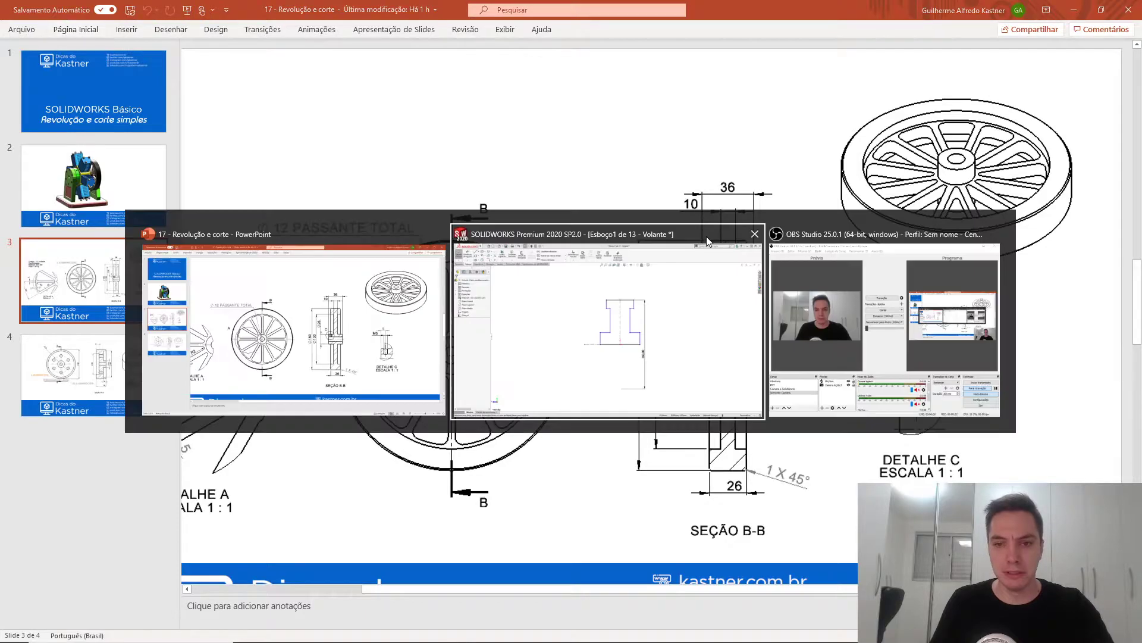
drag(578, 259, 598, 257)
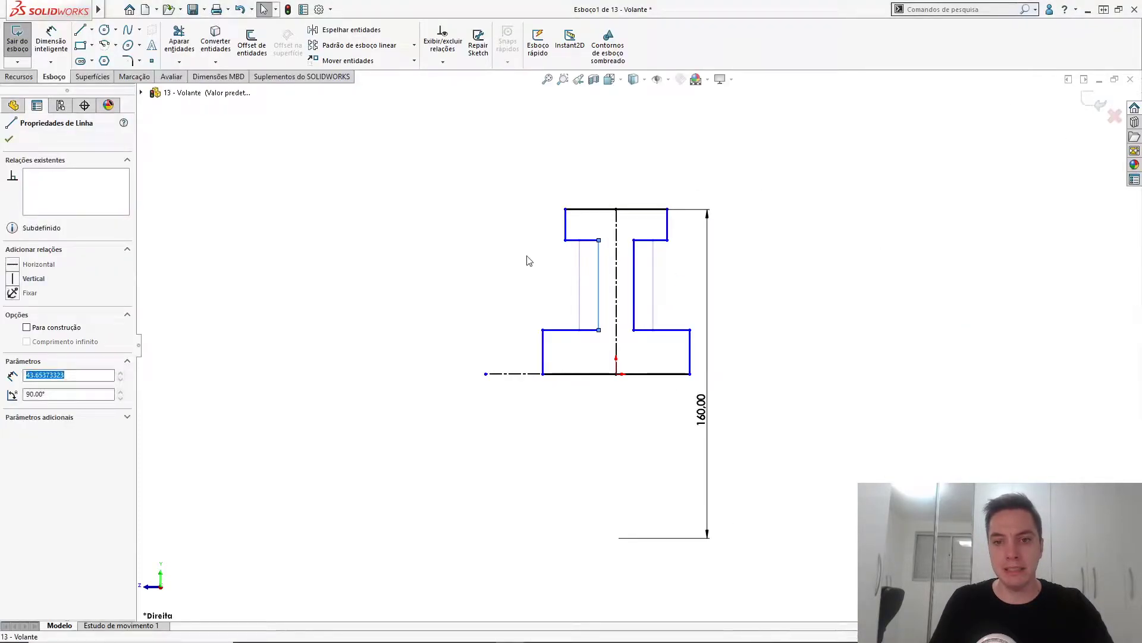
click(529, 260)
- Dimension the hub's overall width as 36 mm and the rim's width as 26 mm
key(s)
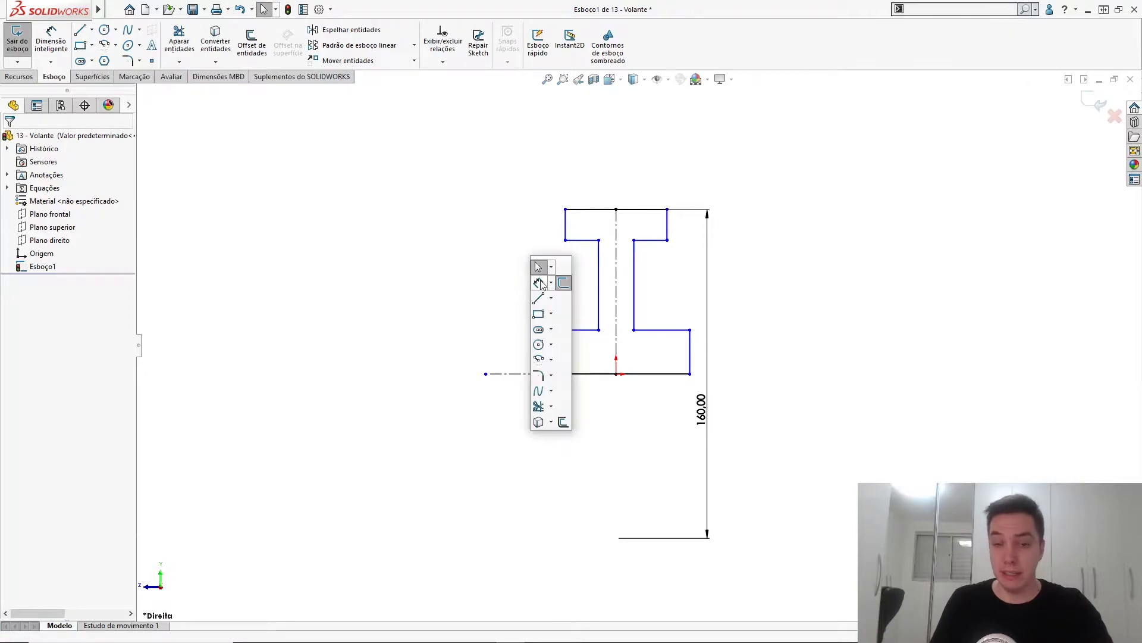
click(537, 265)
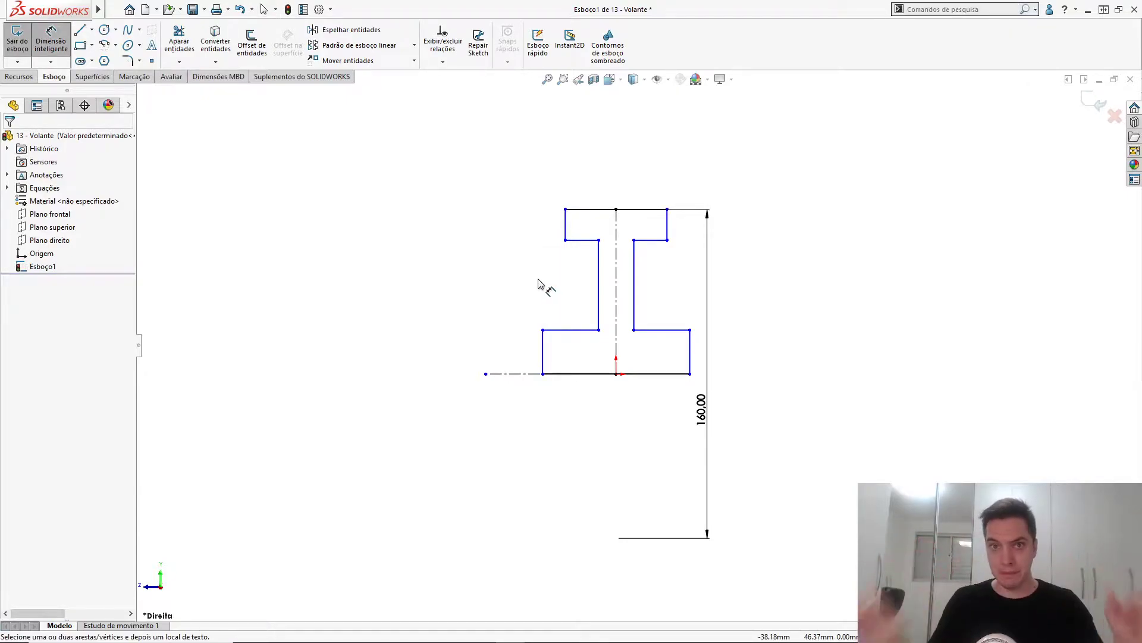
click(619, 304)
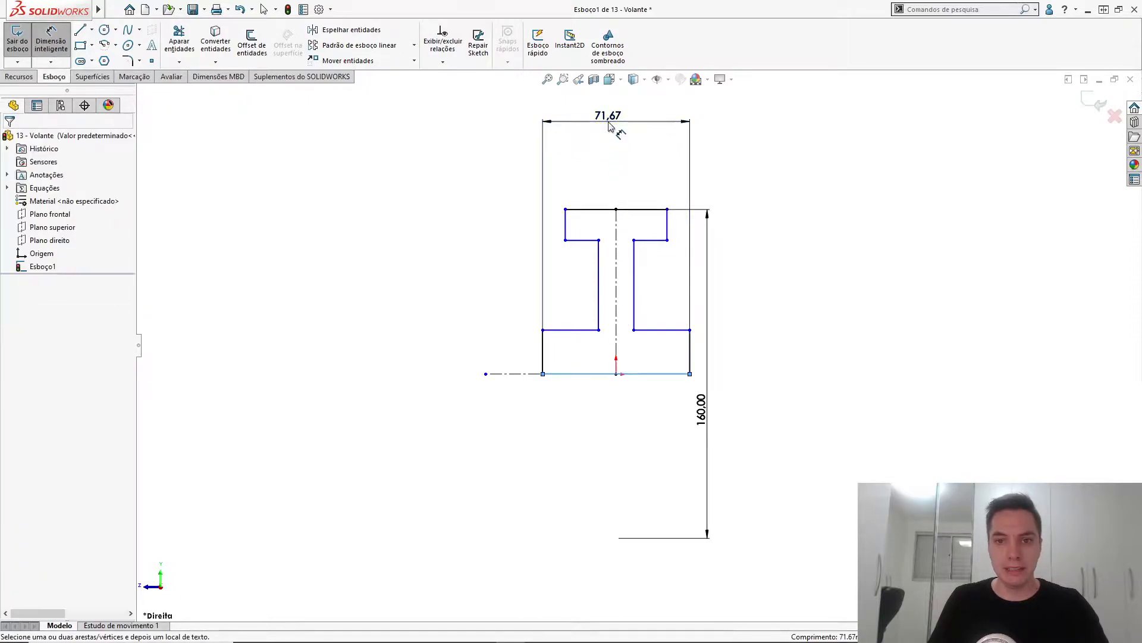
click(608, 125)
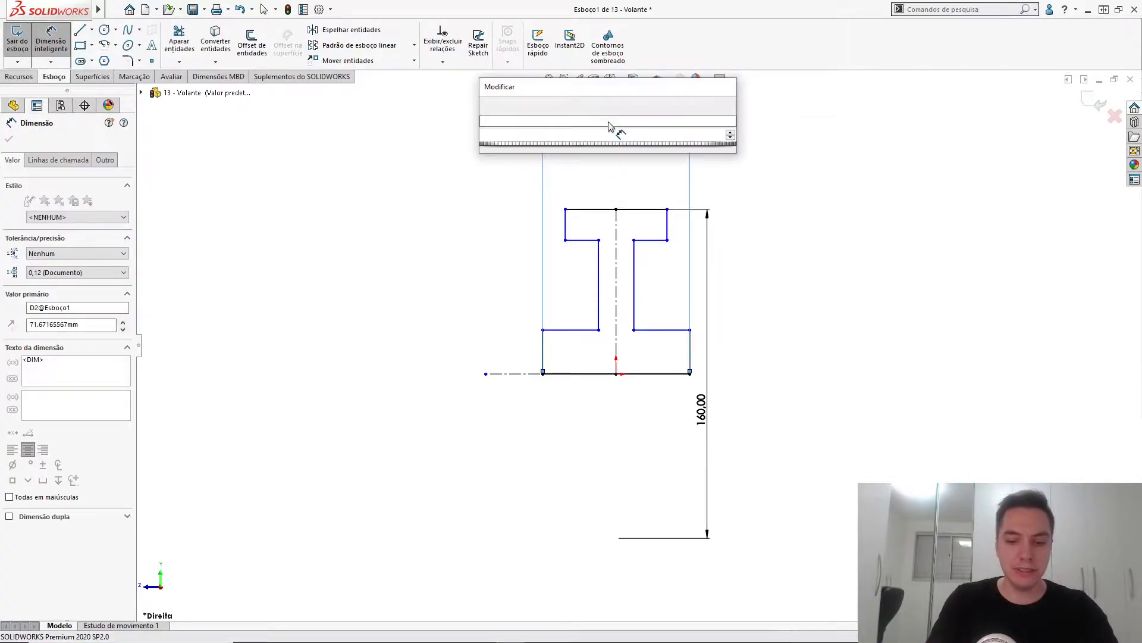
key(Escape)
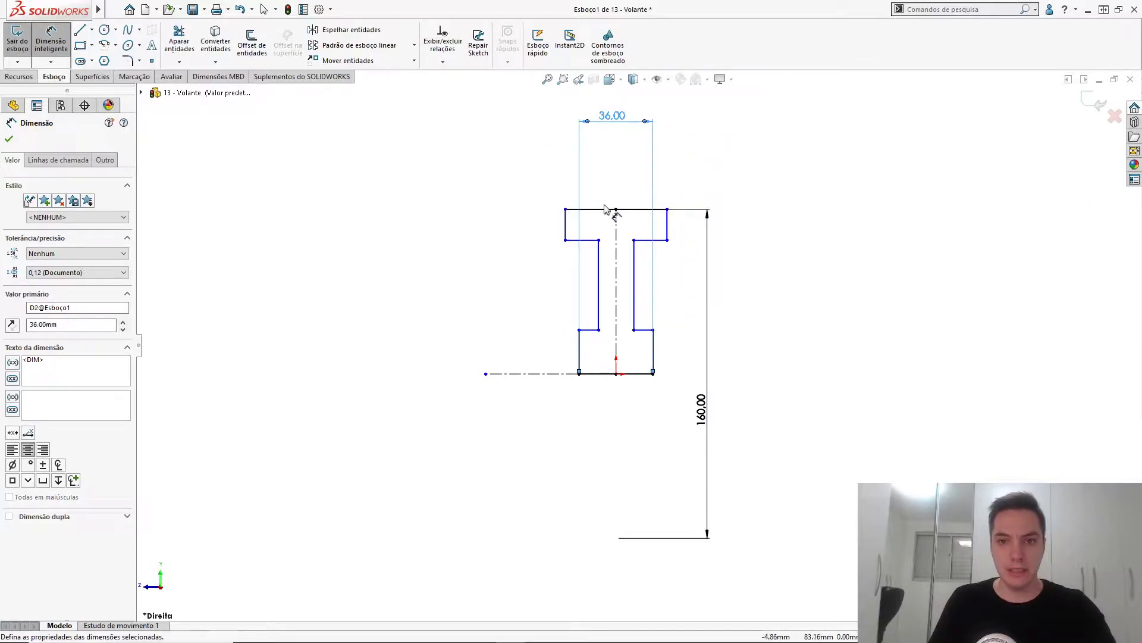
click(612, 161)
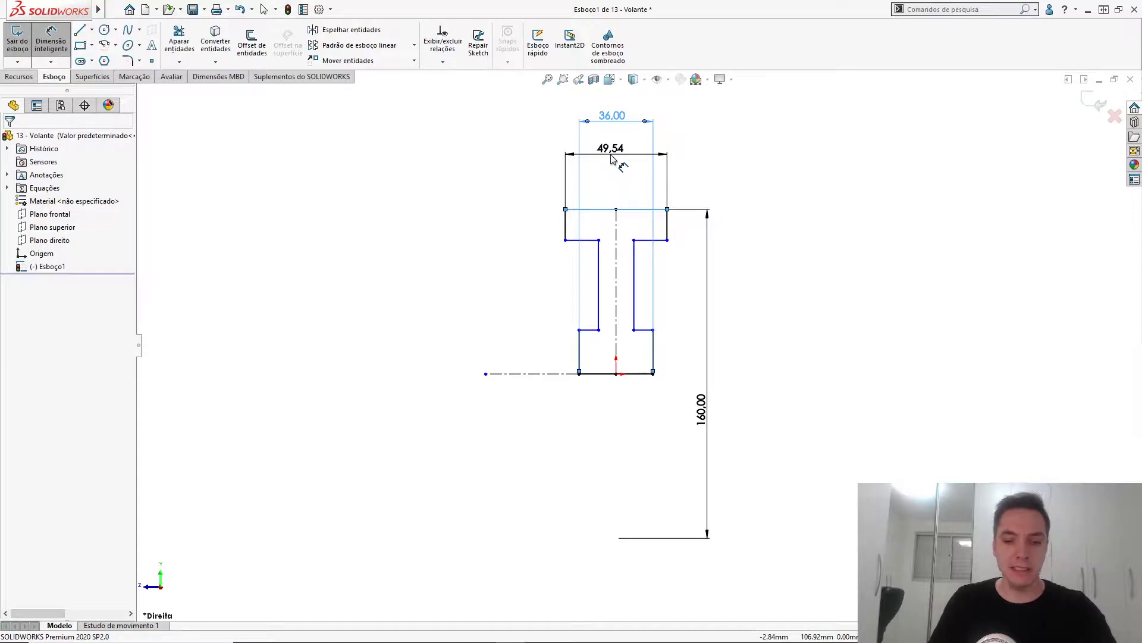
click(612, 158)
key(Escape)
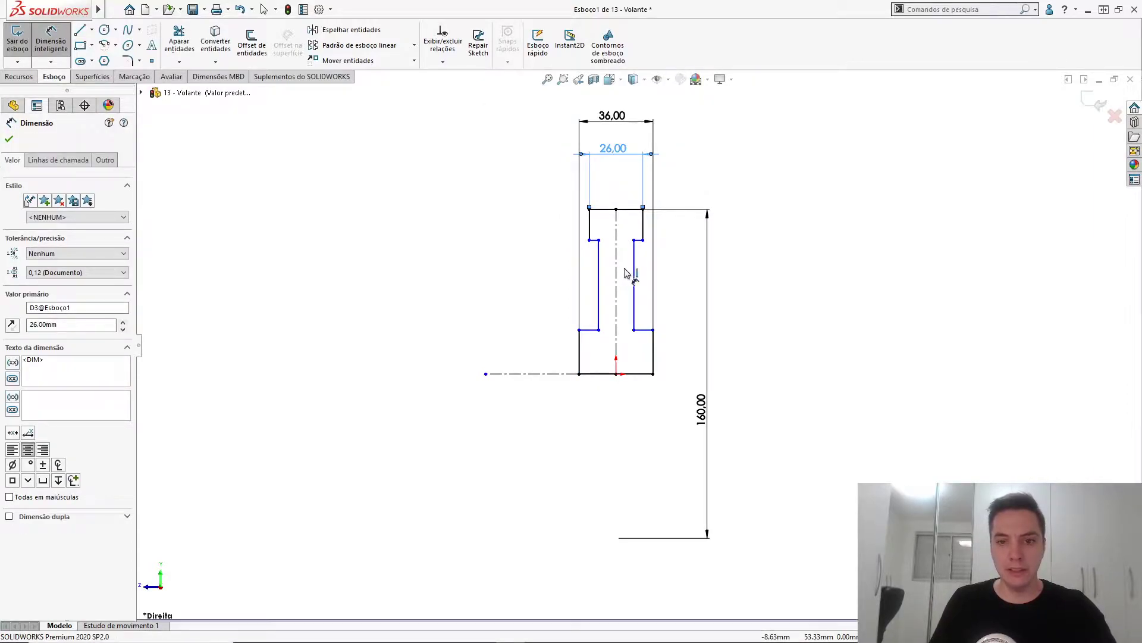
- Dimension the web's thickness between its two vertical lines as 10 mm
click(632, 274)
click(599, 278)
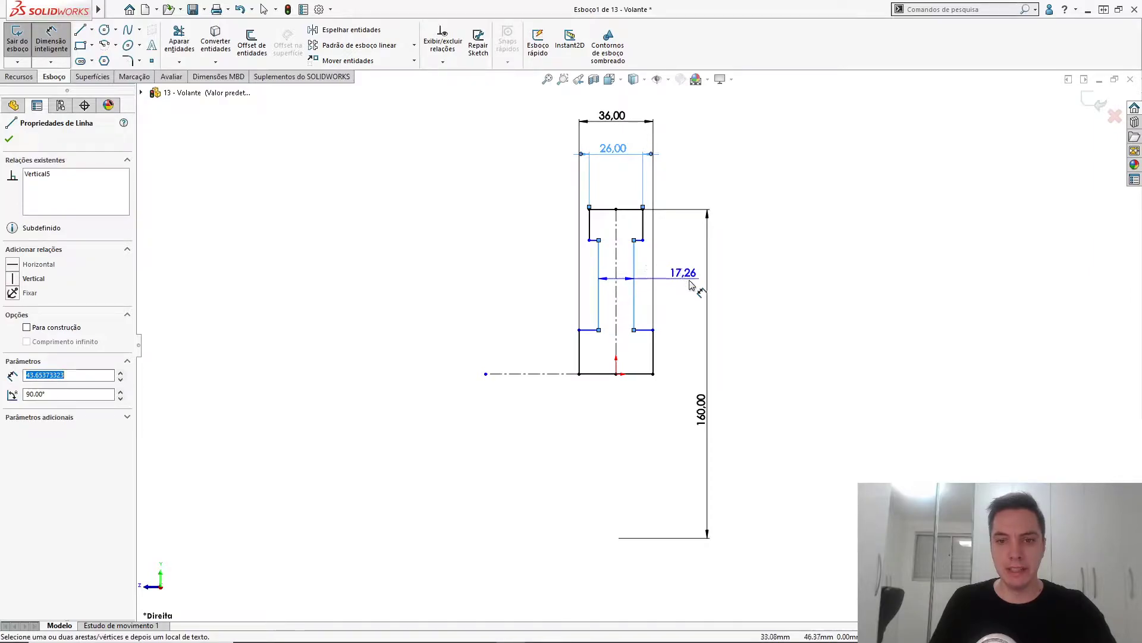
click(735, 289)
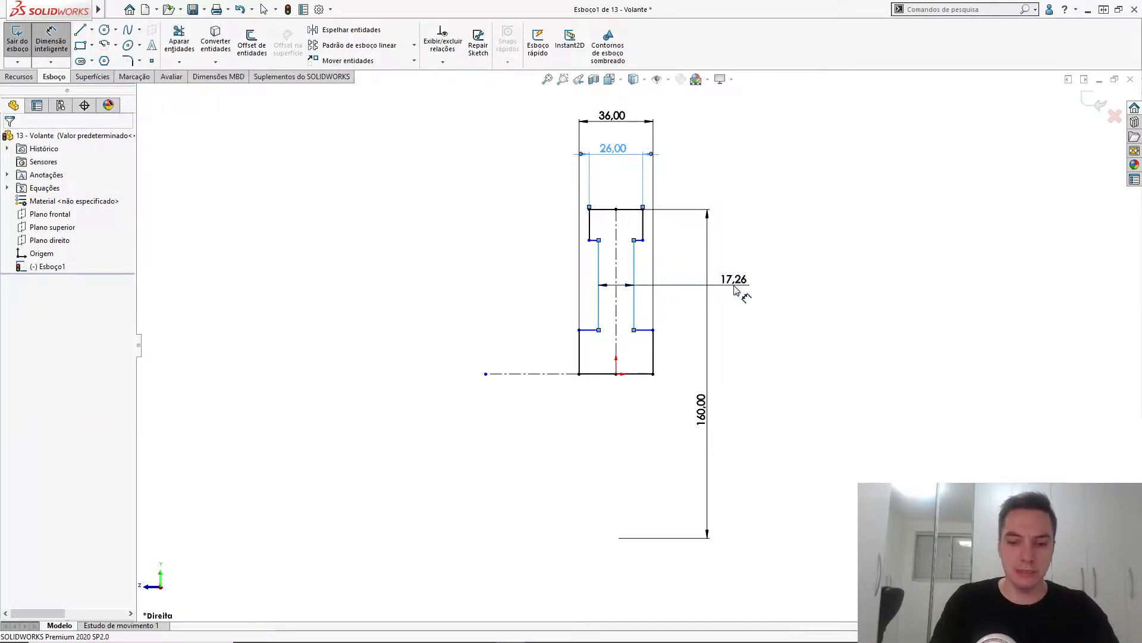
text(10)
key(Return)
key(Escape)
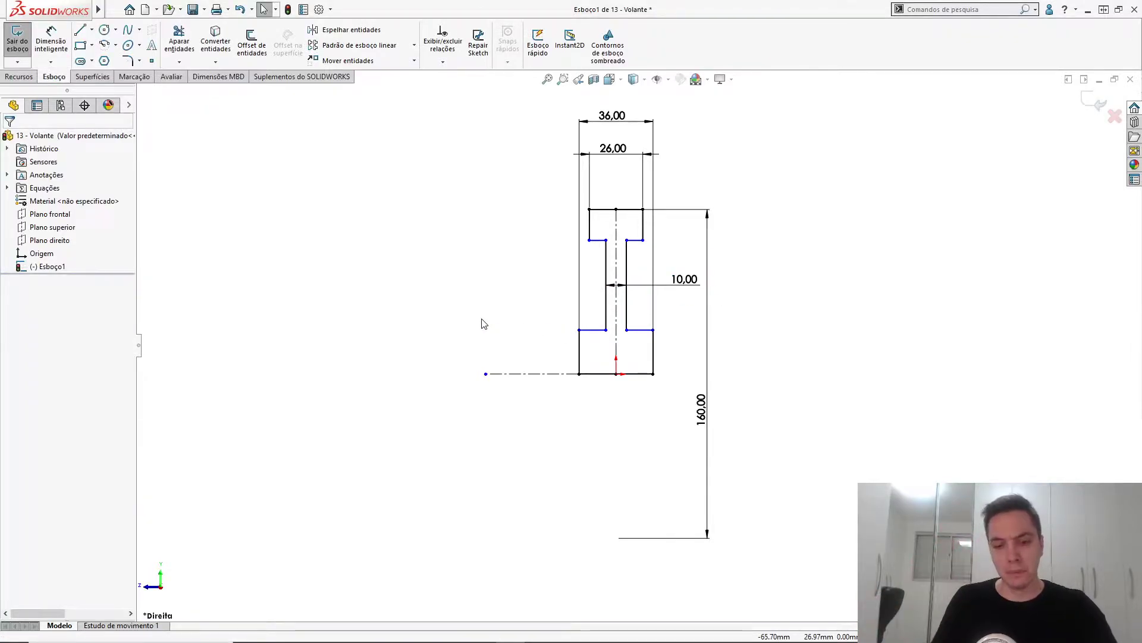
- Check the hub size on the PowerPoint drawing, return to the SOLIDWORKS sketch and dimension the hub's diameter about the horizontal centerline as 26 mm
key(alt+Tab)
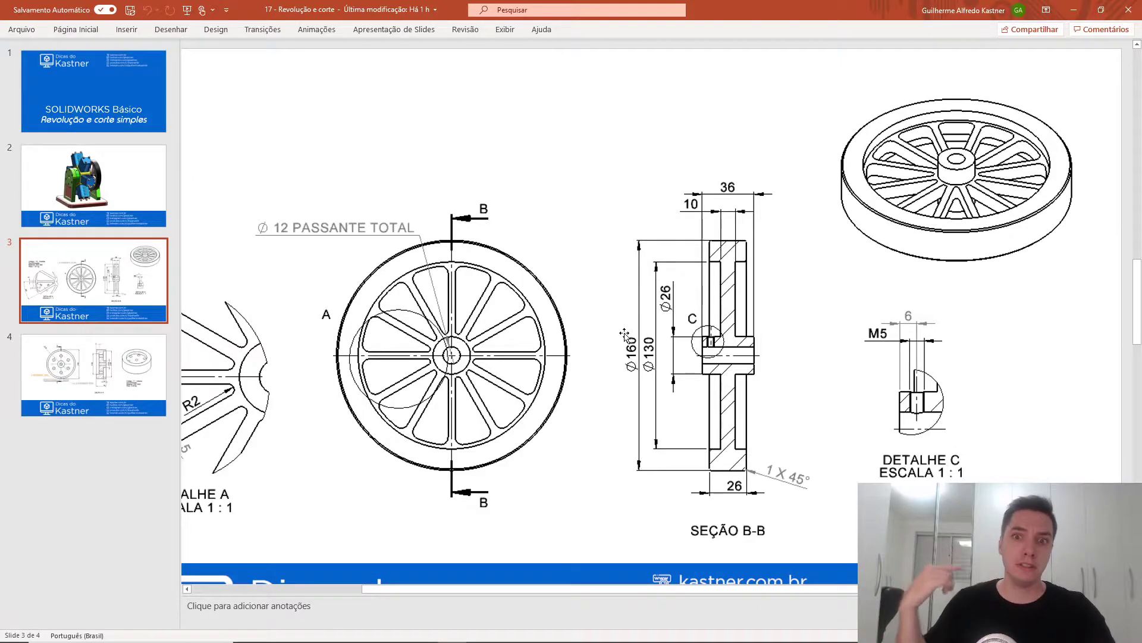
key(alt+Tab)
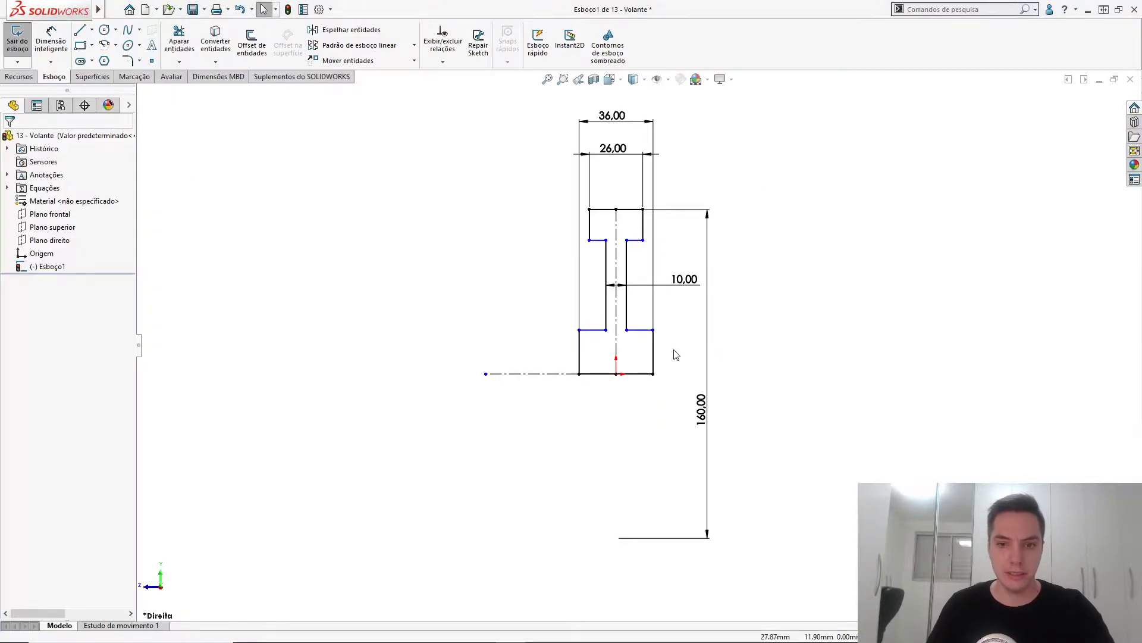
key(s)
click(668, 376)
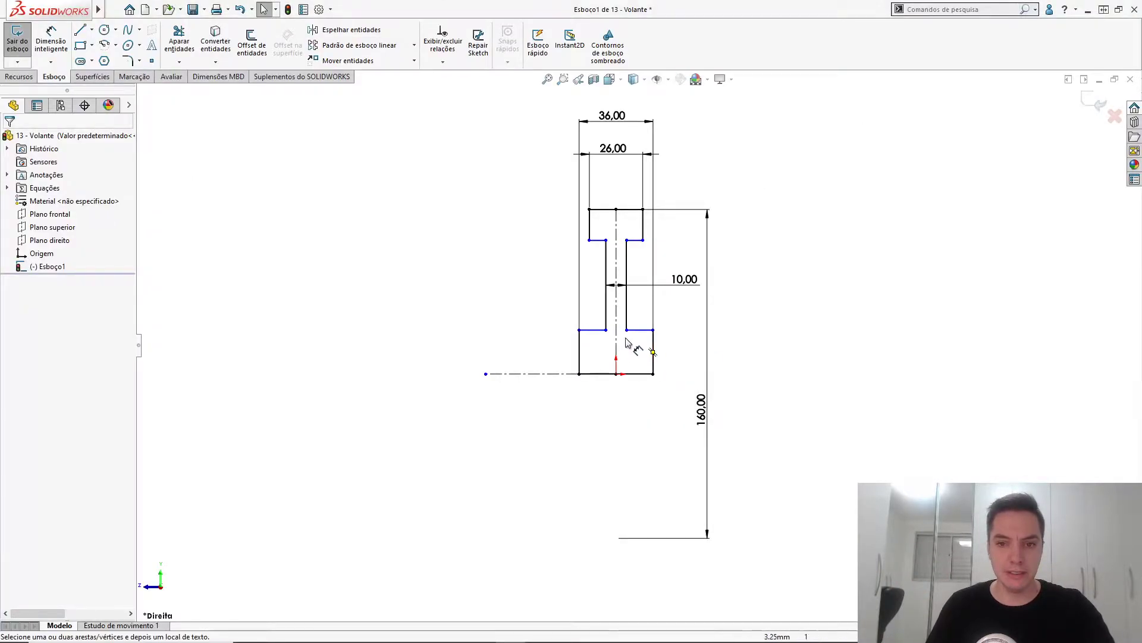
click(640, 331)
click(560, 374)
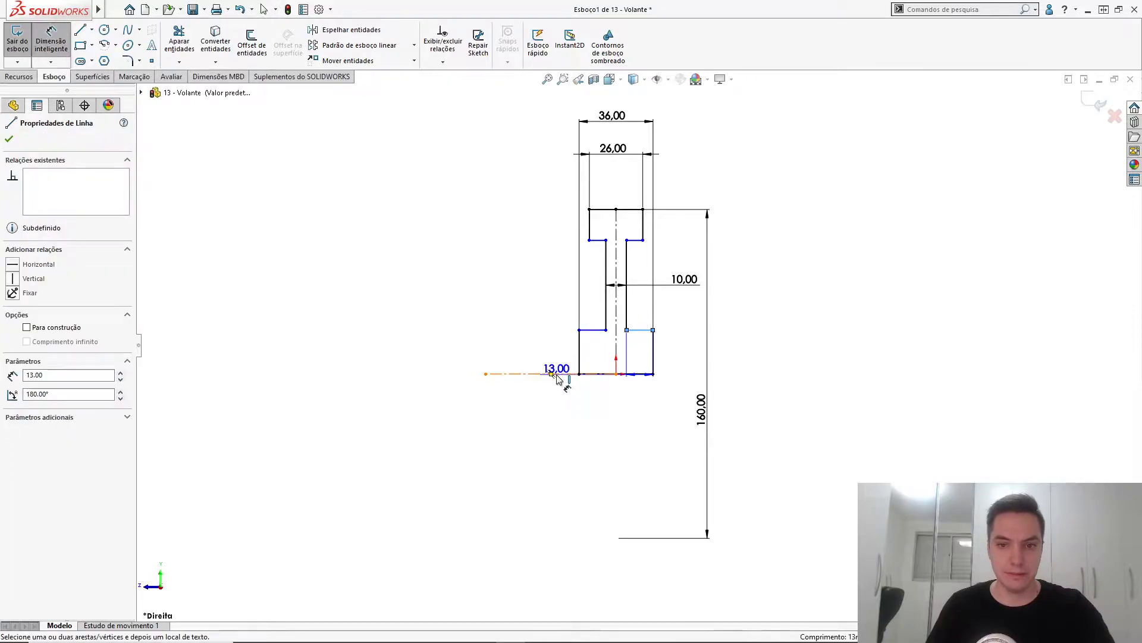
click(683, 388)
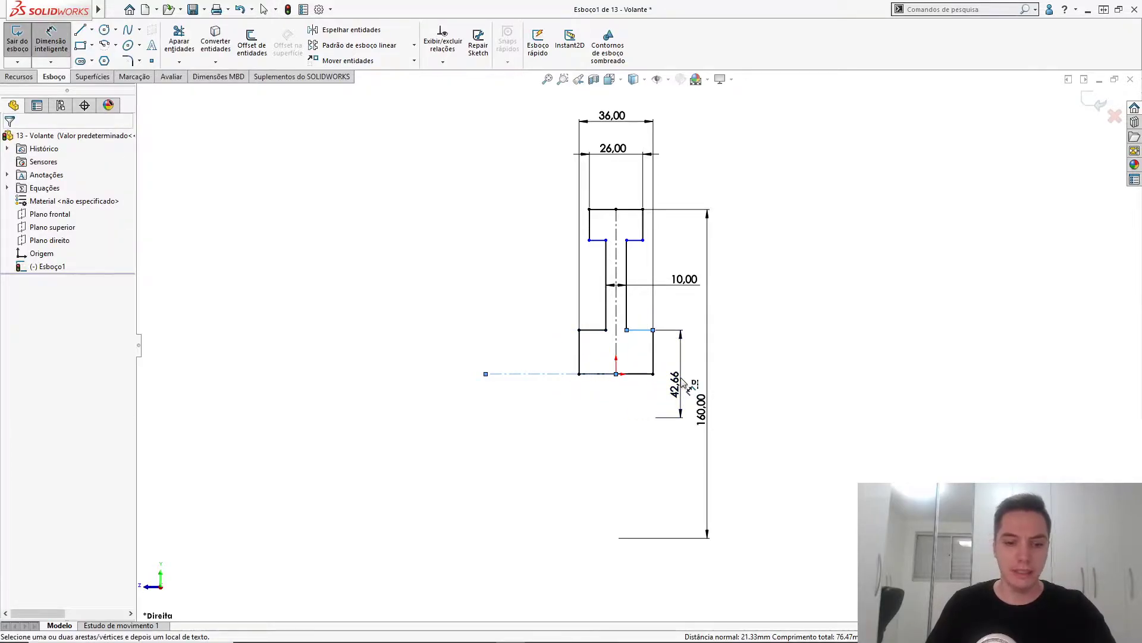
click(681, 378)
text(40)
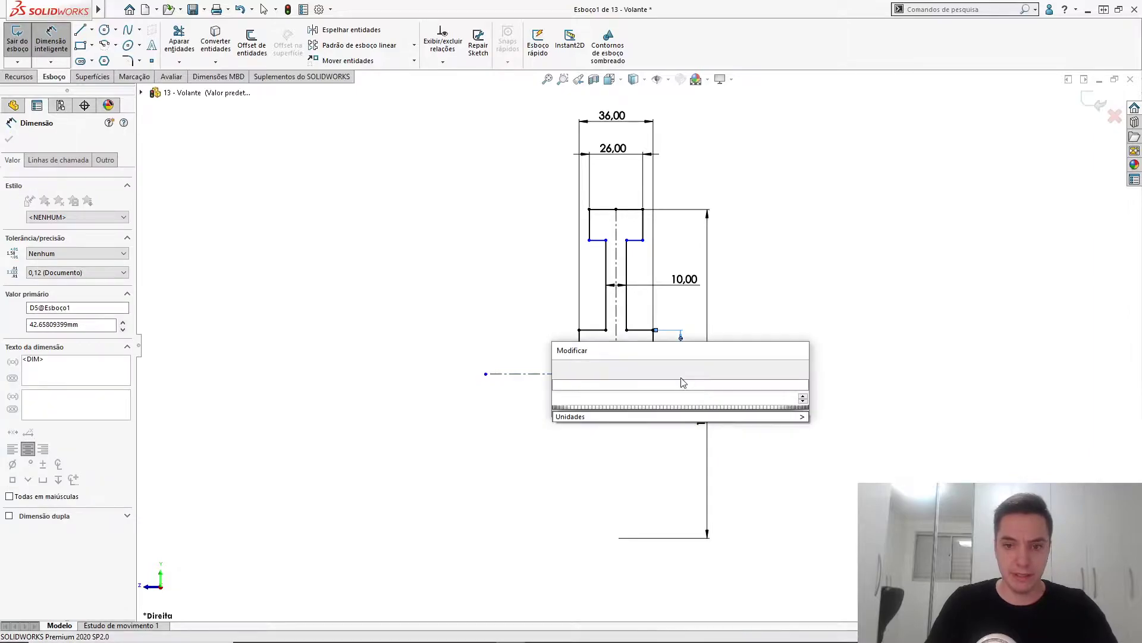
key(Return)
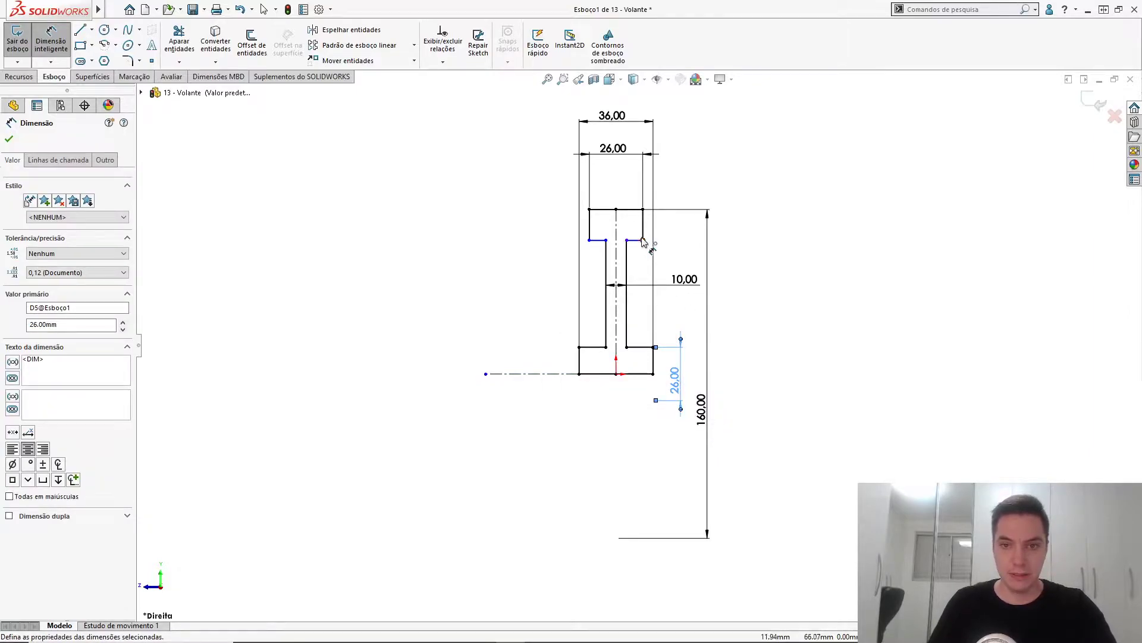
- Dimension the rim's inner diameter about the horizontal centerline as 130 mm
click(546, 374)
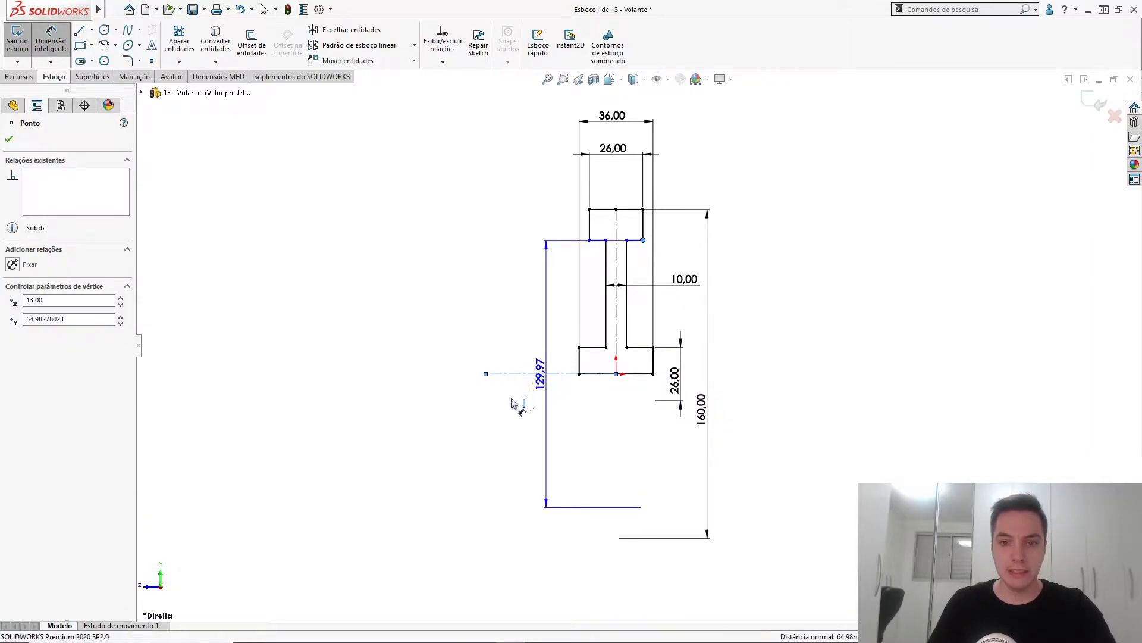
click(508, 407)
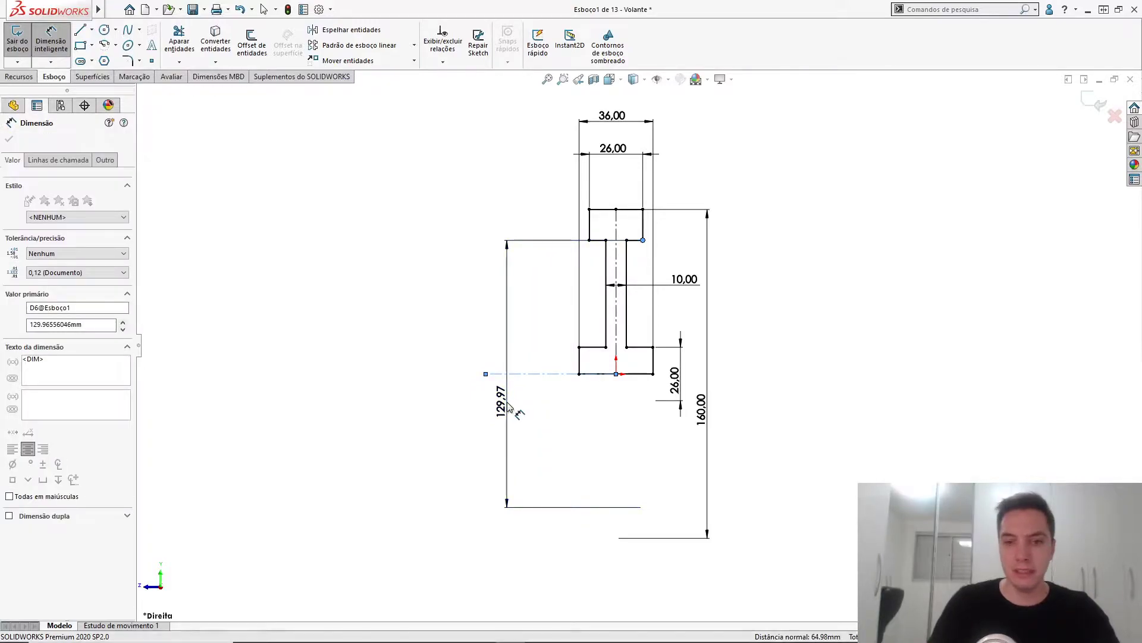
text(130)
key(Return)
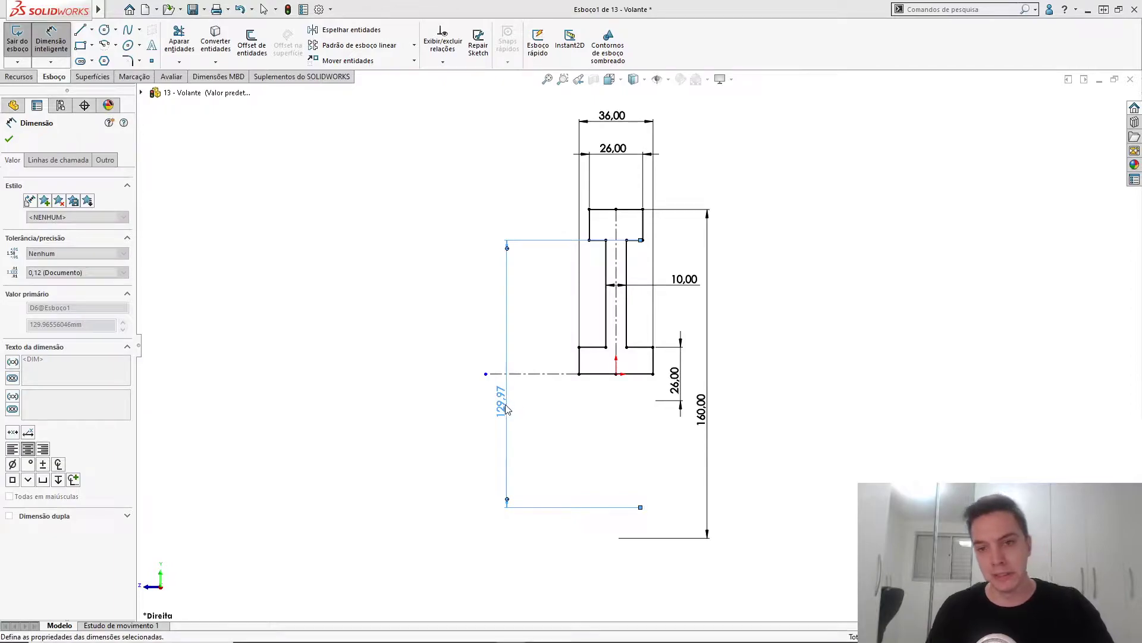
click(778, 335)
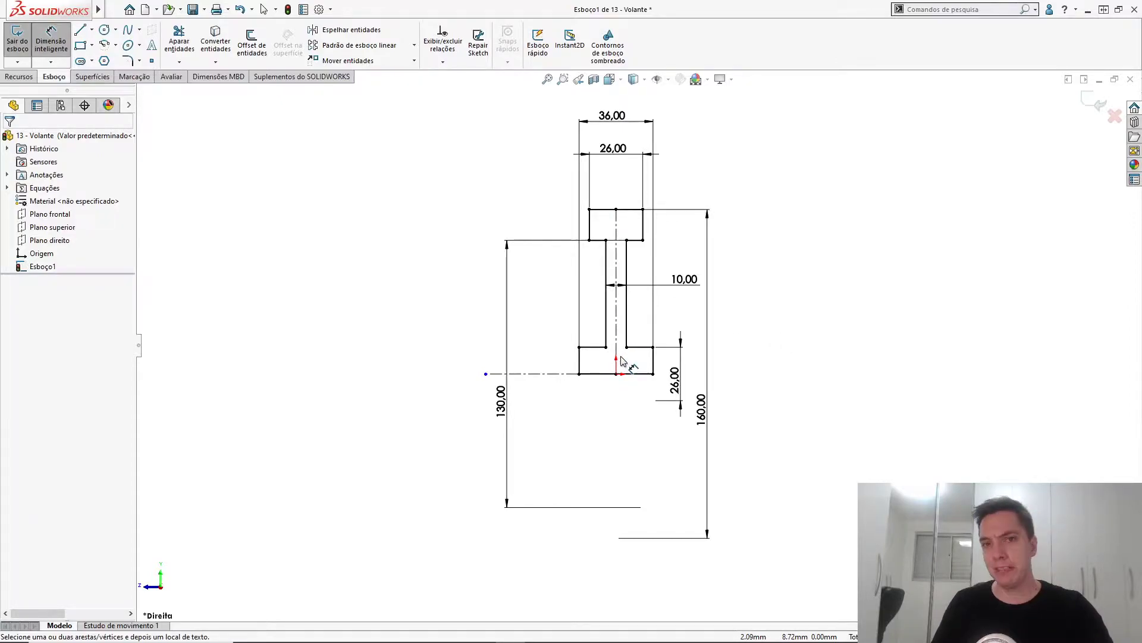
- Exit the finished section sketch and rename it "Perfil Principal"
key(ctrl+s)
key(ctrl+b)
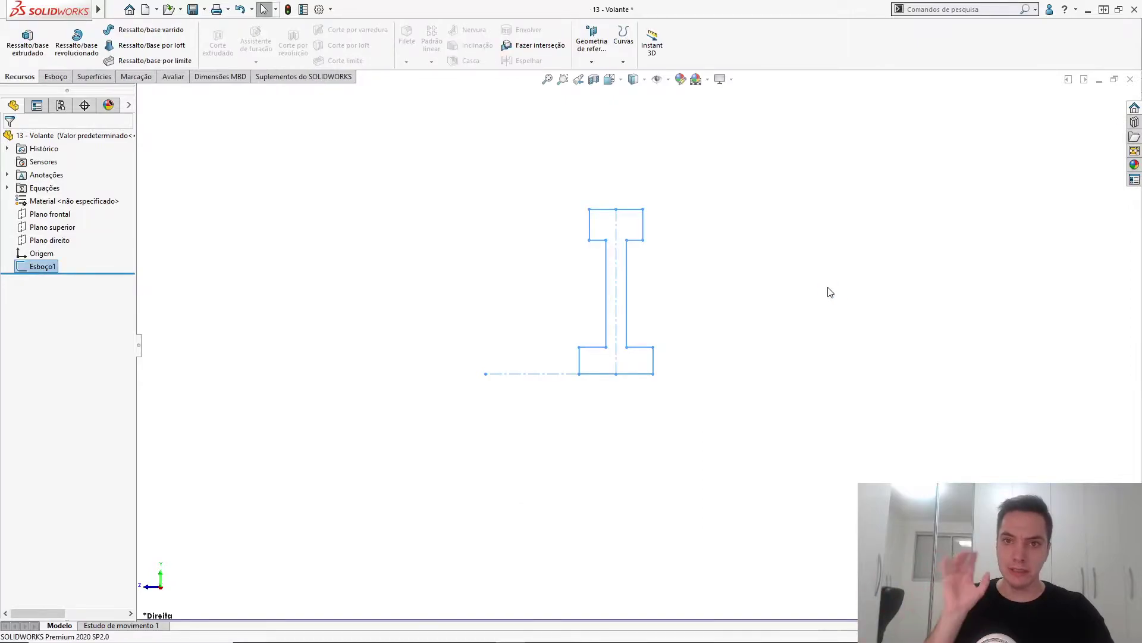
click(41, 268)
key(F1)
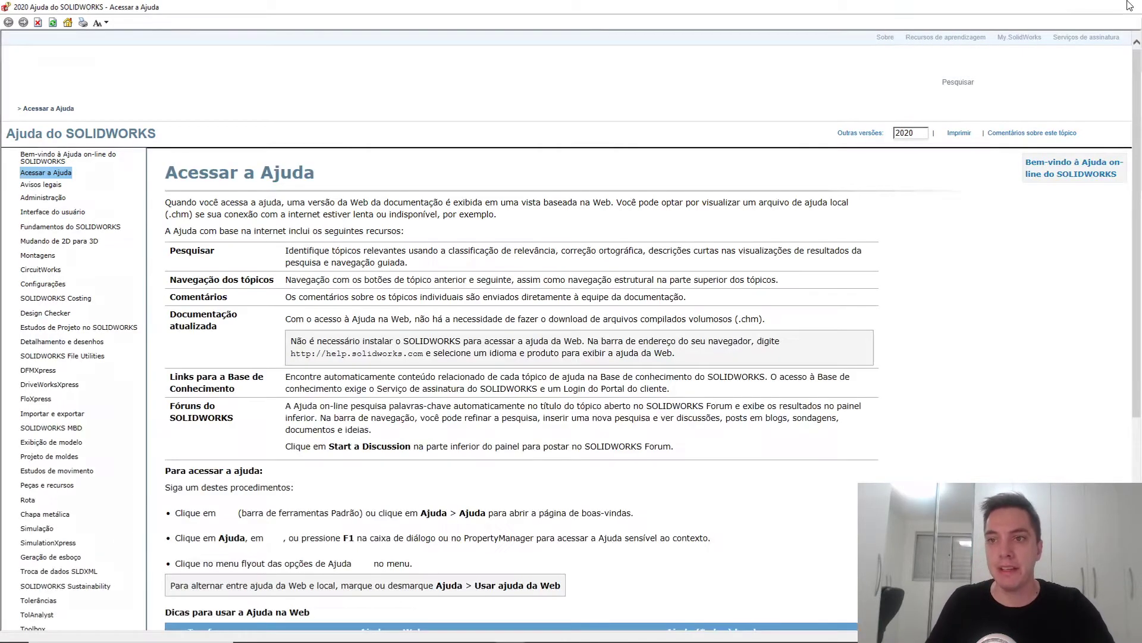
click(1129, 5)
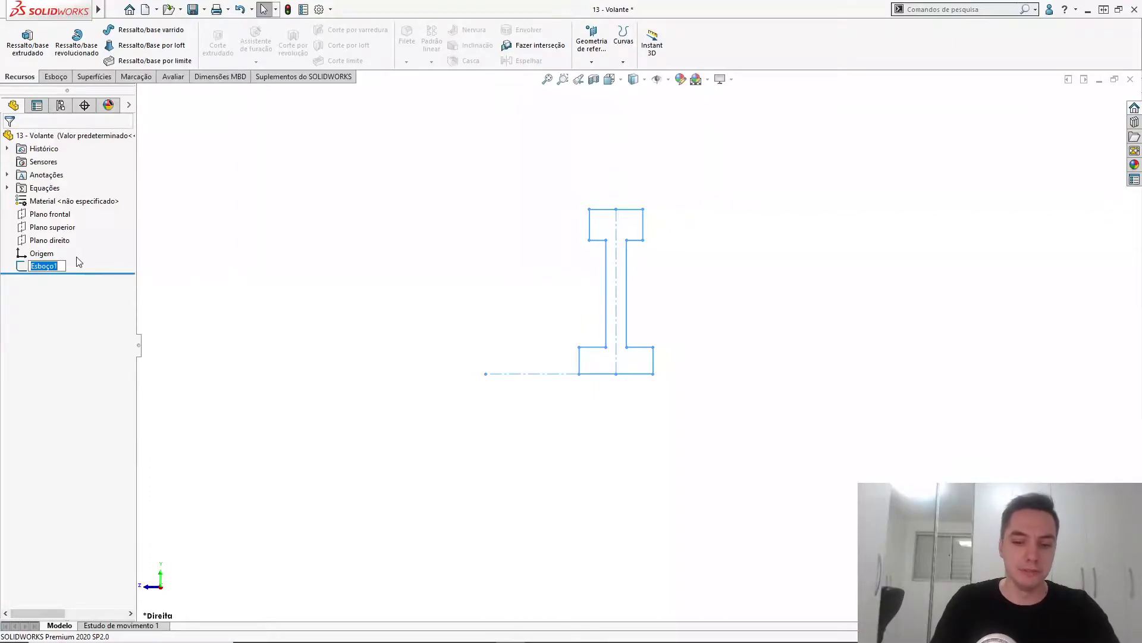
text(Perfil Principal)
key(Return)
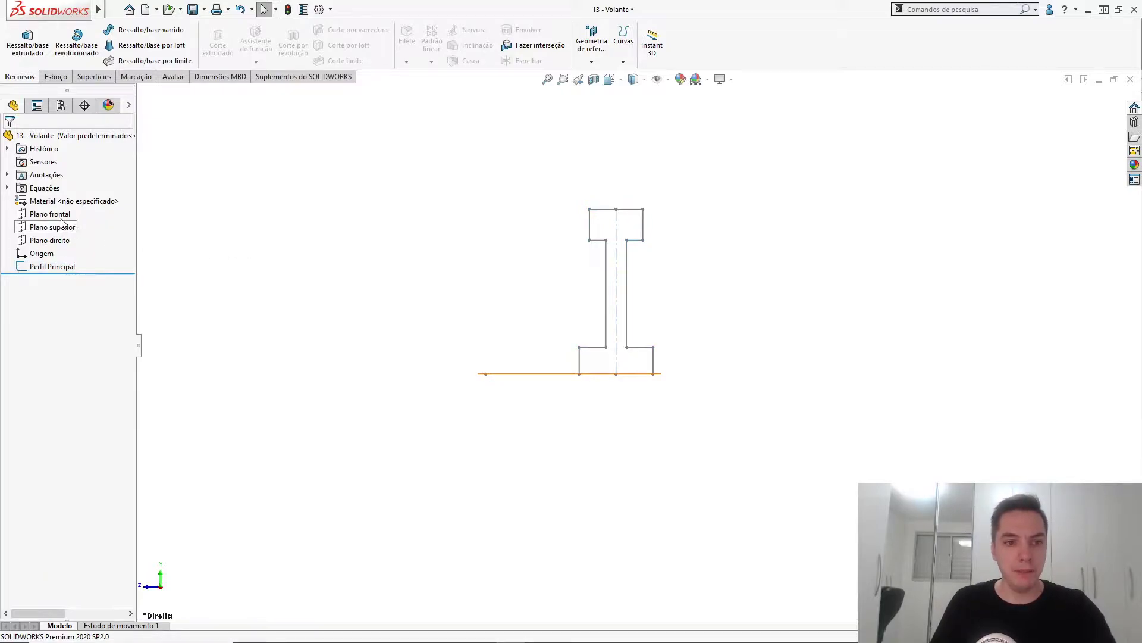
- Start a new sketch on the front plane (Plano frontal)
click(64, 216)
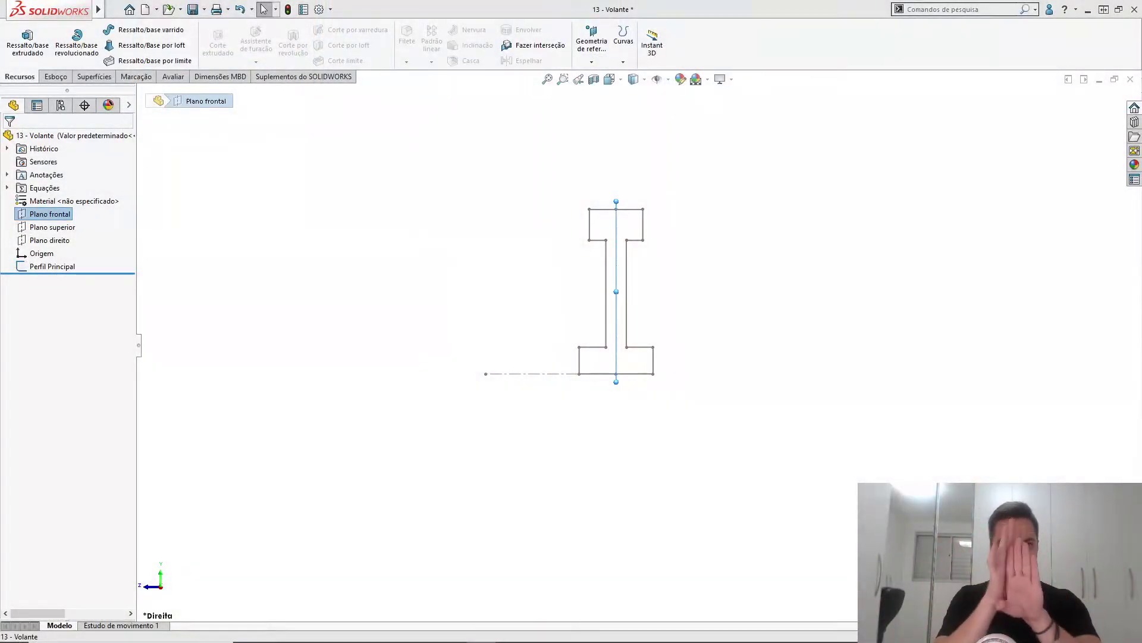
middle_drag(862, 347, 889, 349)
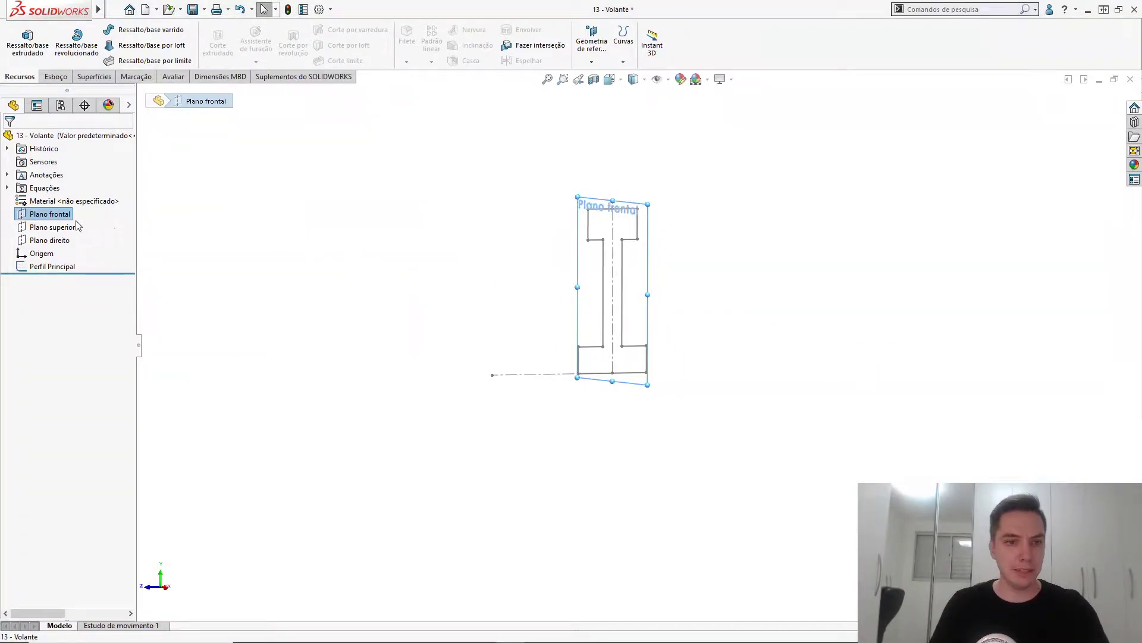
click(66, 227)
click(57, 215)
click(61, 201)
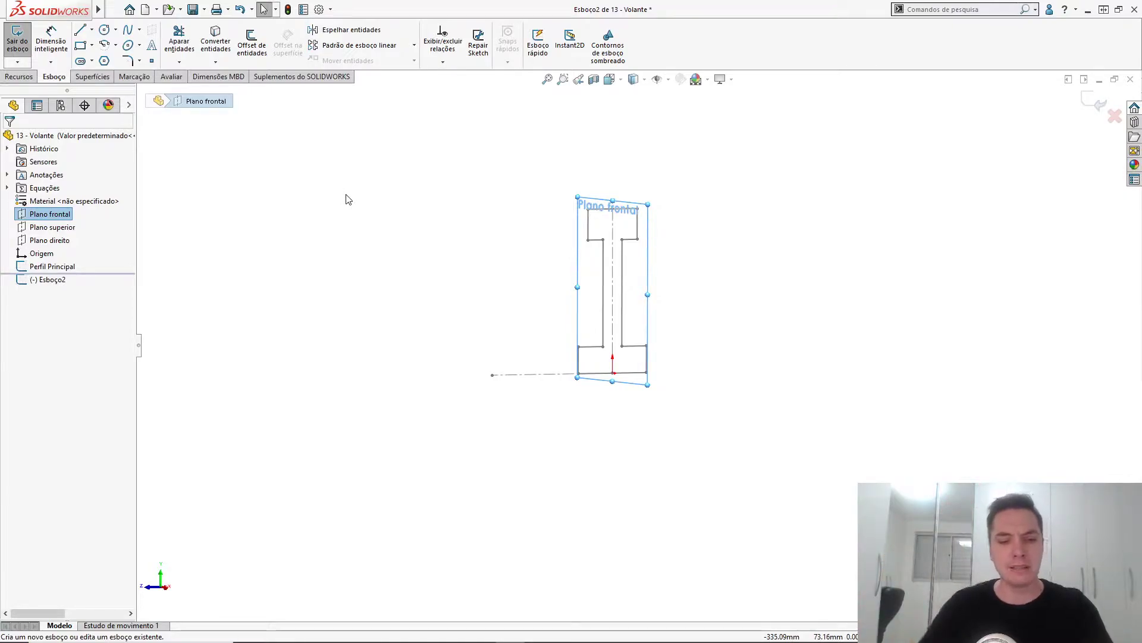
click(476, 250)
- Draw two concentric circles centered on the origin, one of 65 mm radius reaching the rim's inner edge and one reaching the hub's outer edge
key(s)
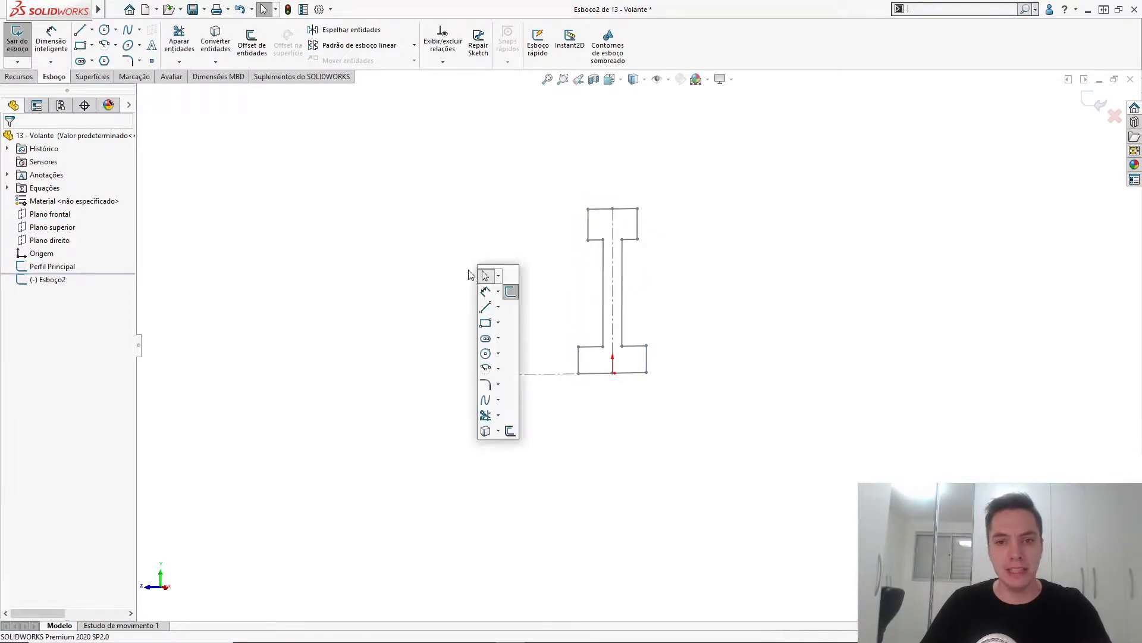
click(485, 353)
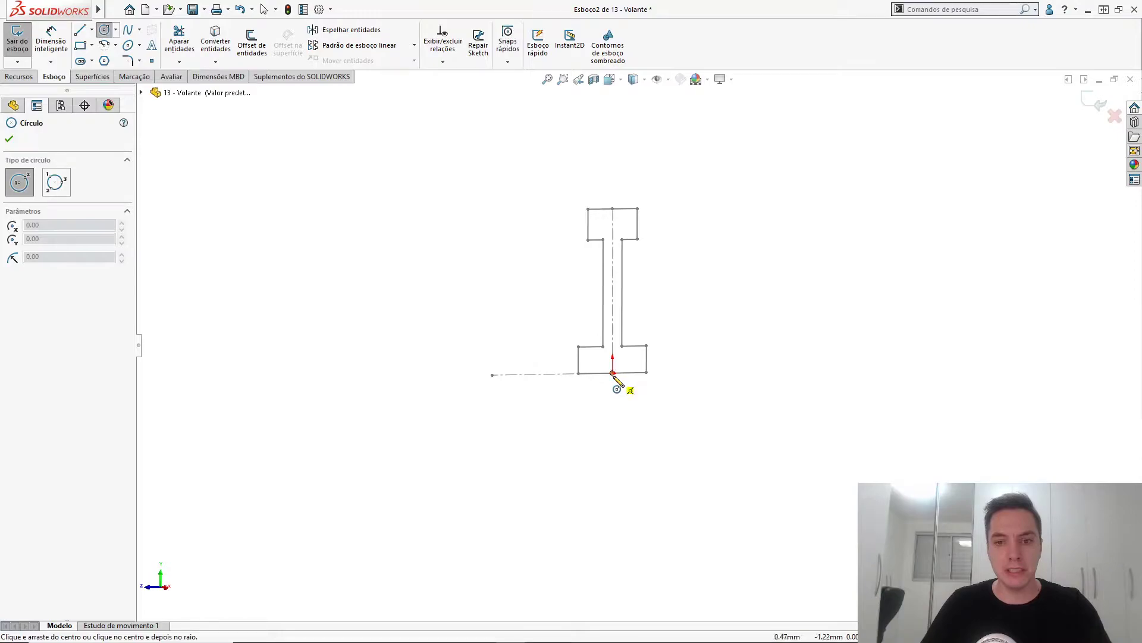
click(613, 373)
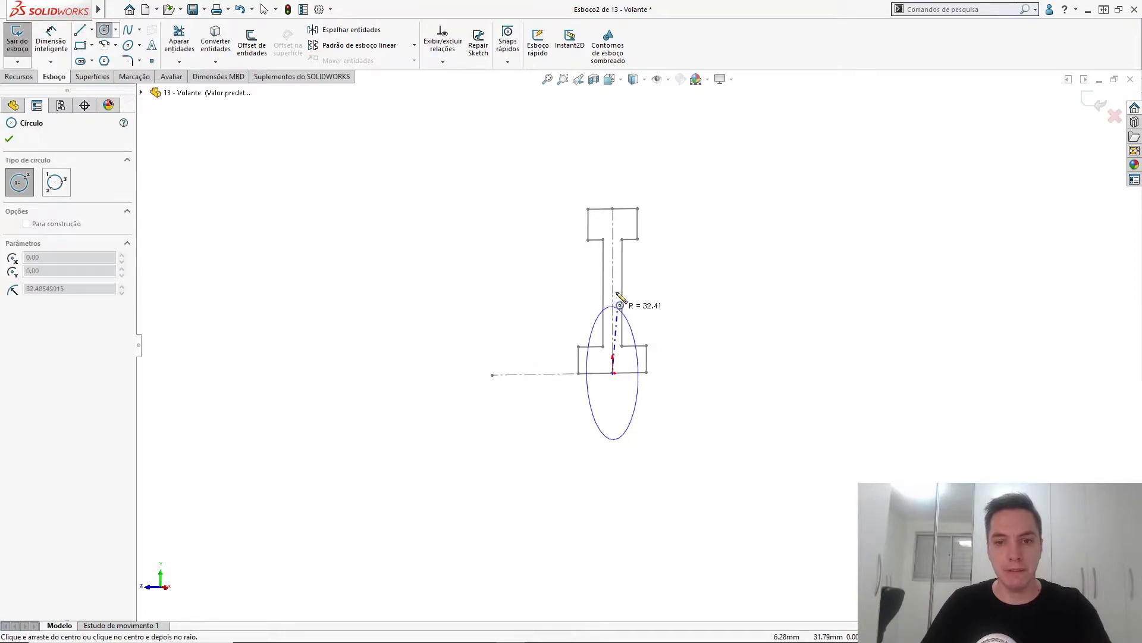
click(612, 239)
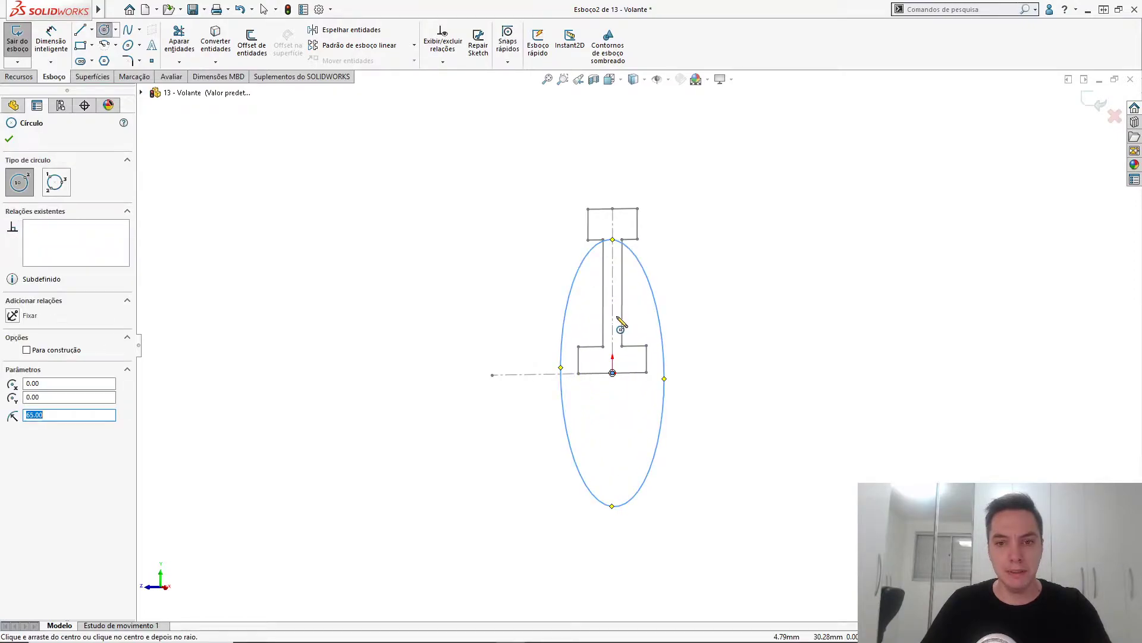
click(613, 372)
click(623, 367)
key(Escape)
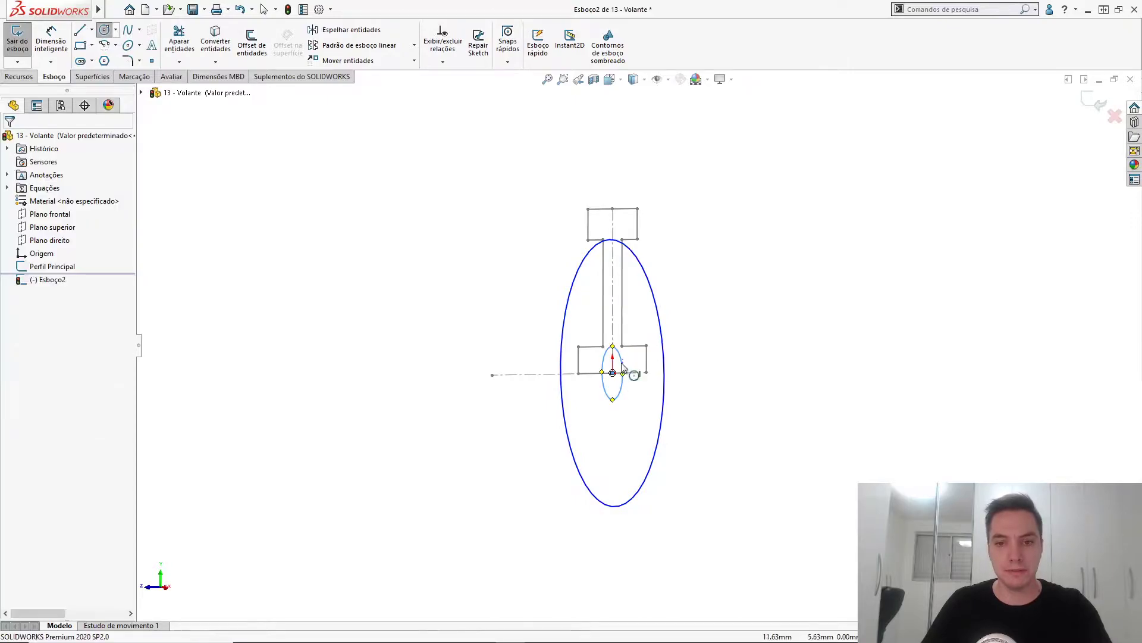
- Place a sketch point on each circle where it crosses the profile's vertical centerline above the origin
scroll(603, 360, down, 2)
middle_drag(604, 357, 627, 354)
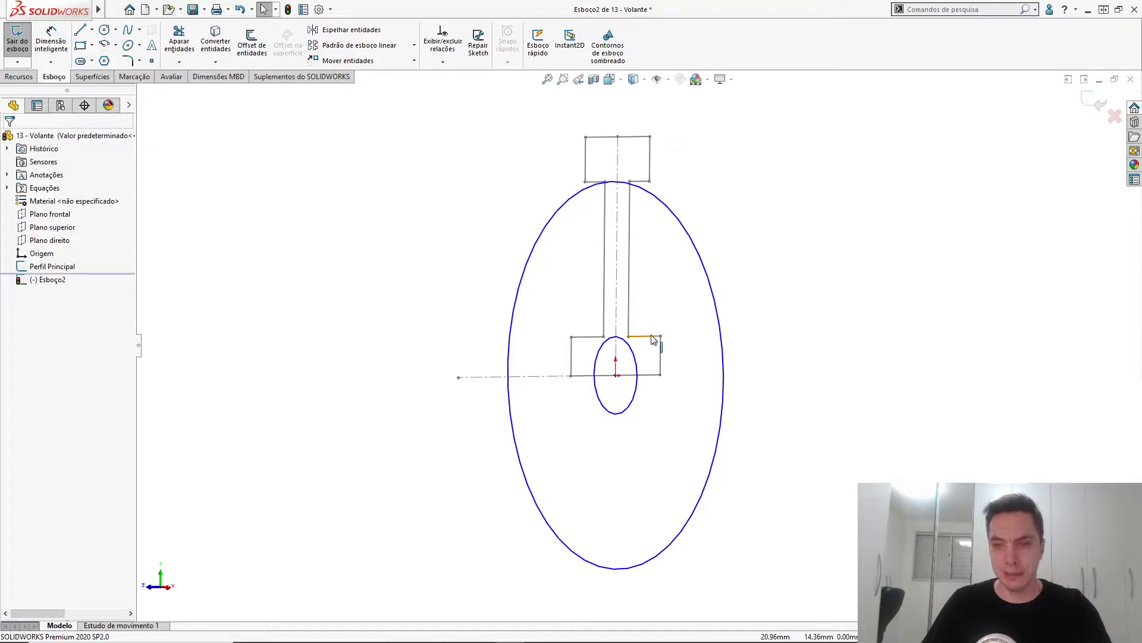
click(152, 61)
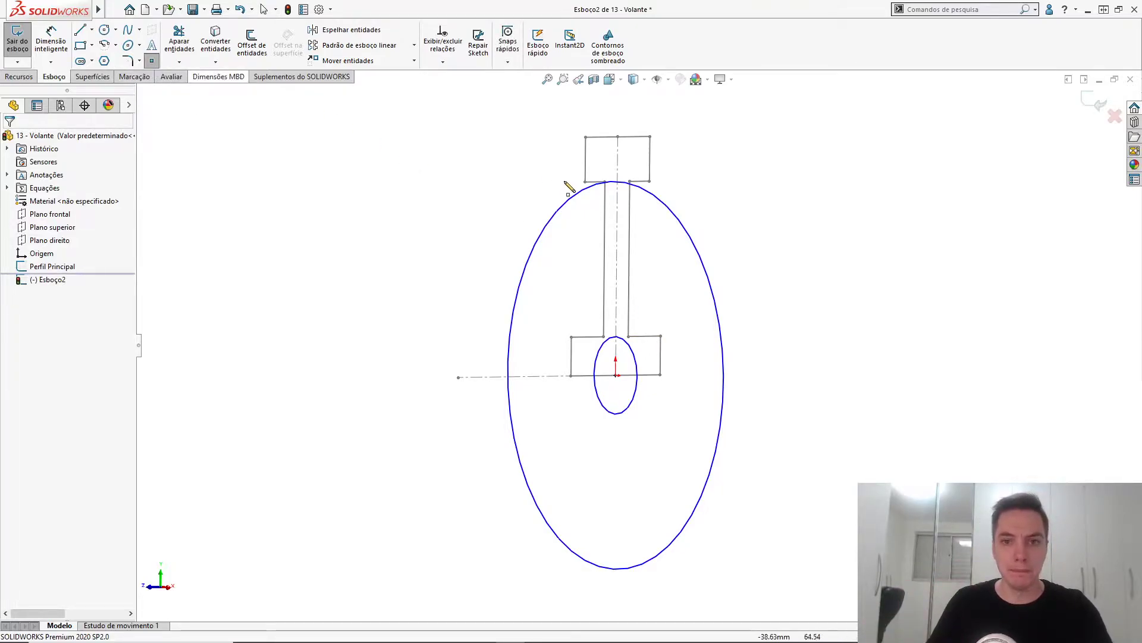
click(617, 180)
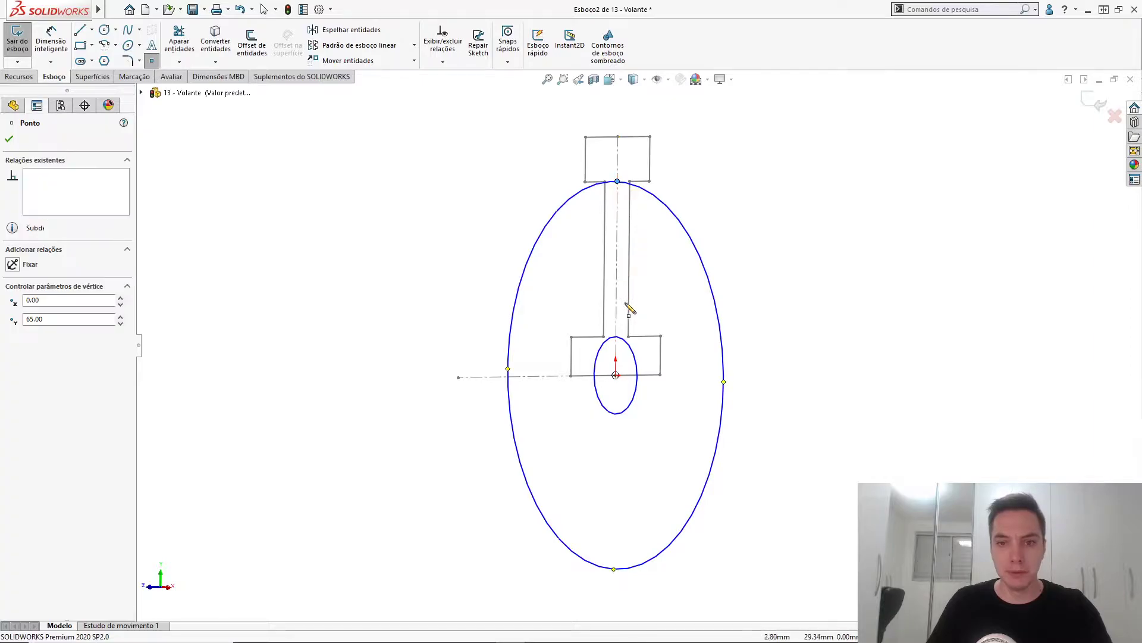
click(616, 338)
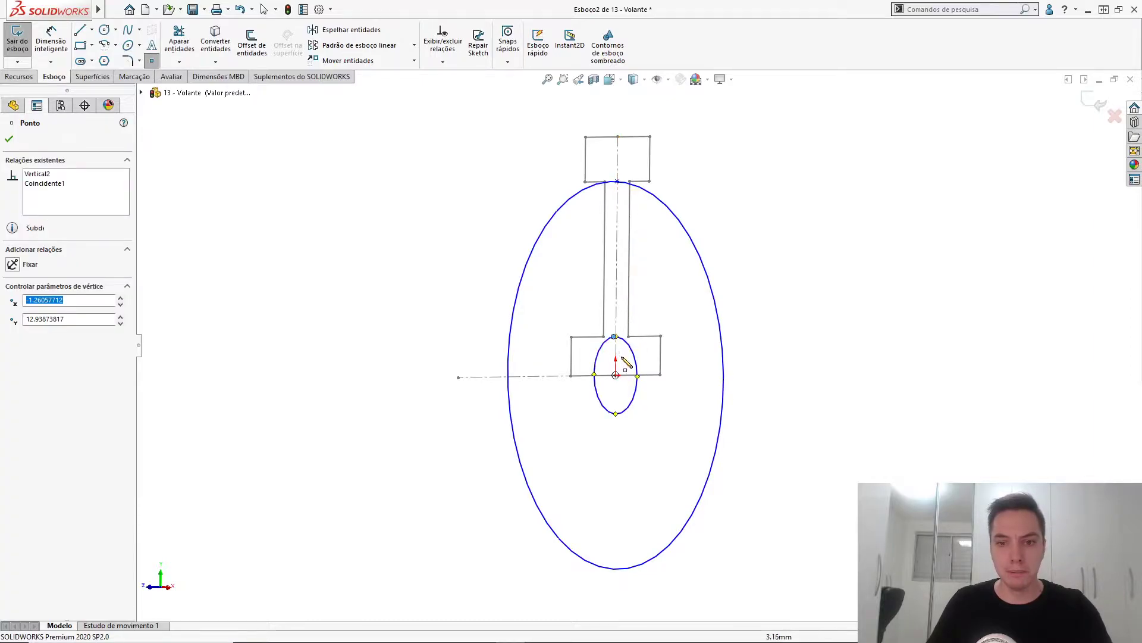
key(Escape)
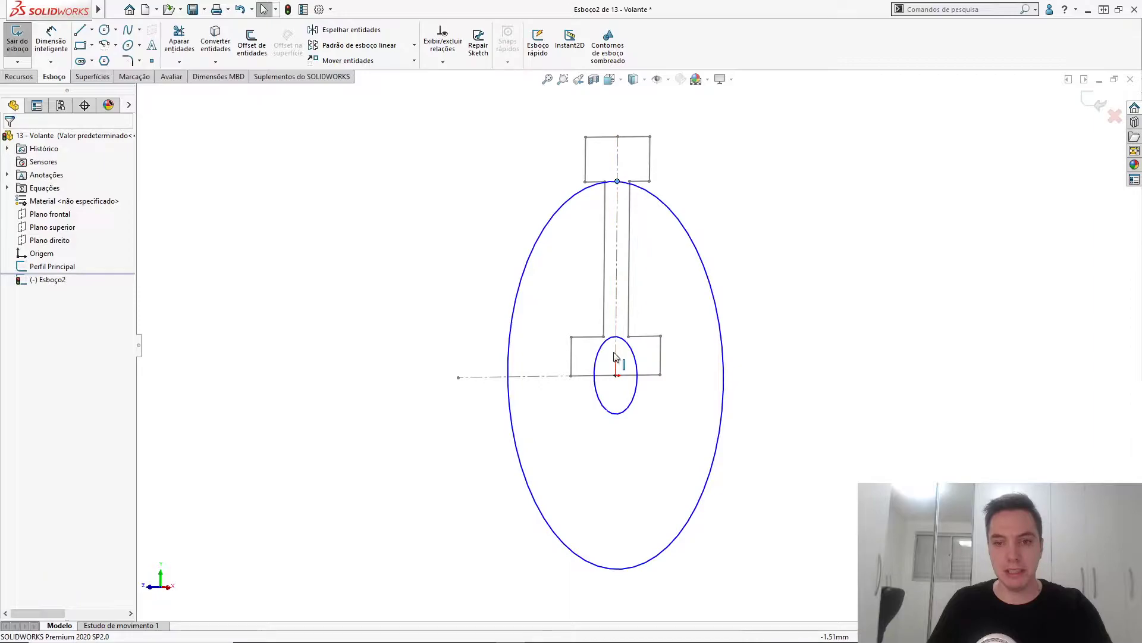
click(615, 357)
key(Escape)
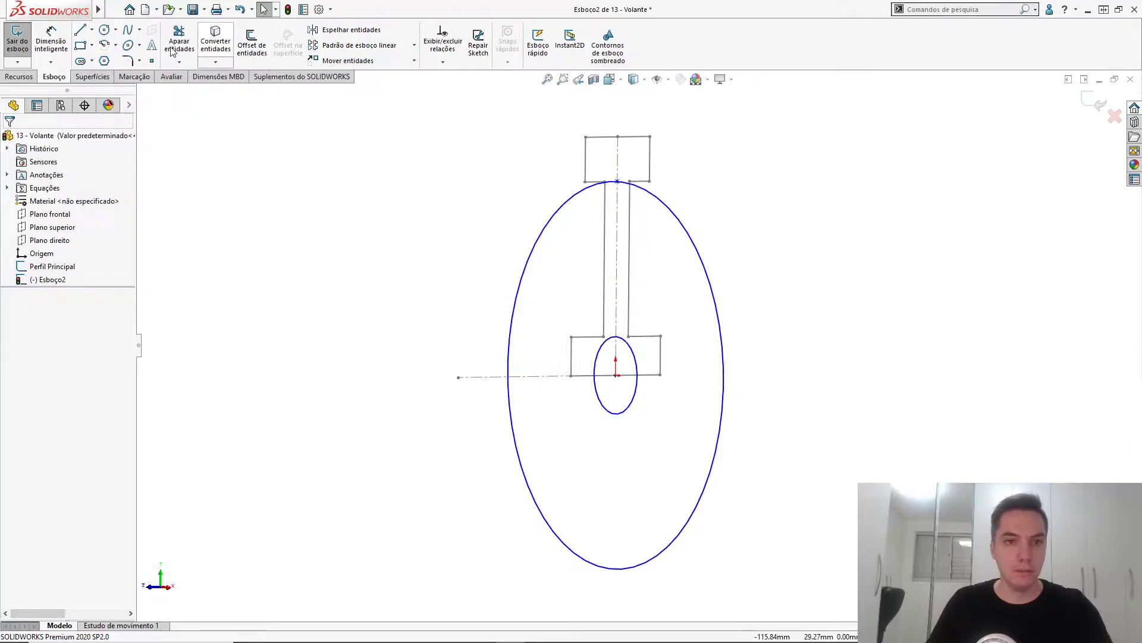
click(152, 60)
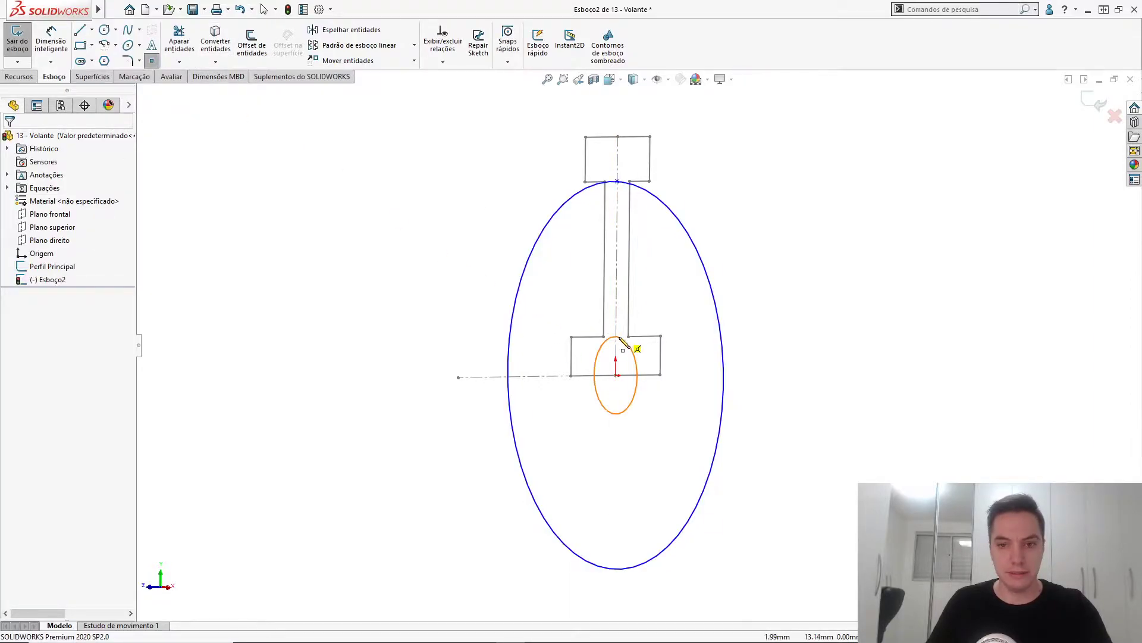
click(622, 356)
key(Escape)
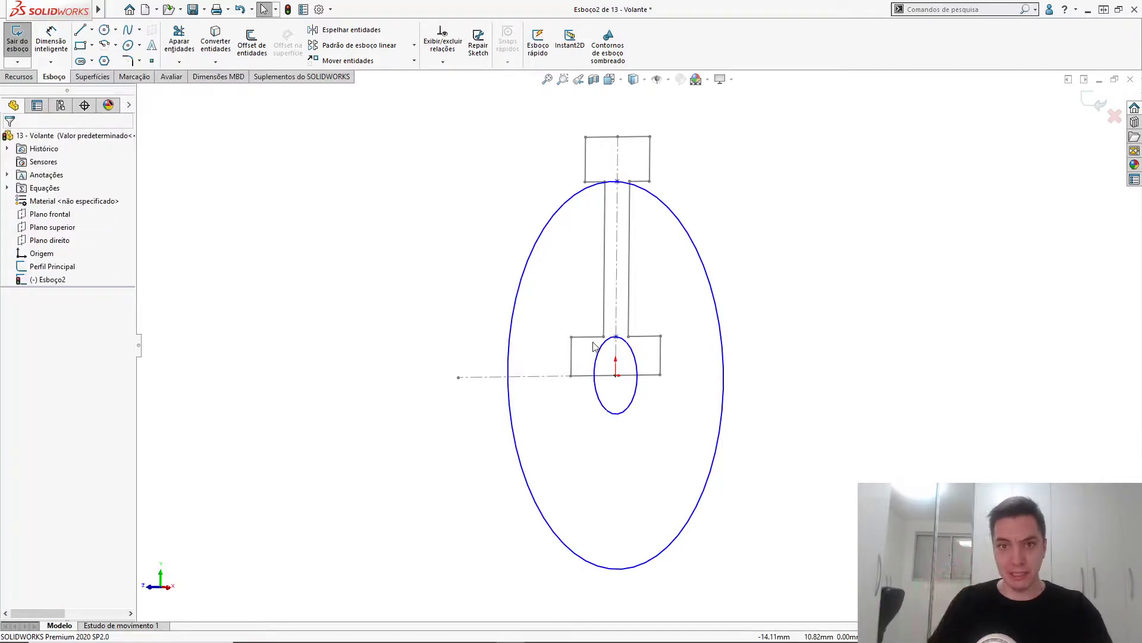
- Try to add a pierce relation between the outer circle's point and the short inner edge of the profile's rim
mouse_move(624, 182)
middle_down()
mouse_move(668, 130)
mouse_move(604, 77)
mouse_move(604, 206)
mouse_move(705, 241)
middle_up()
scroll(705, 241, down, 3)
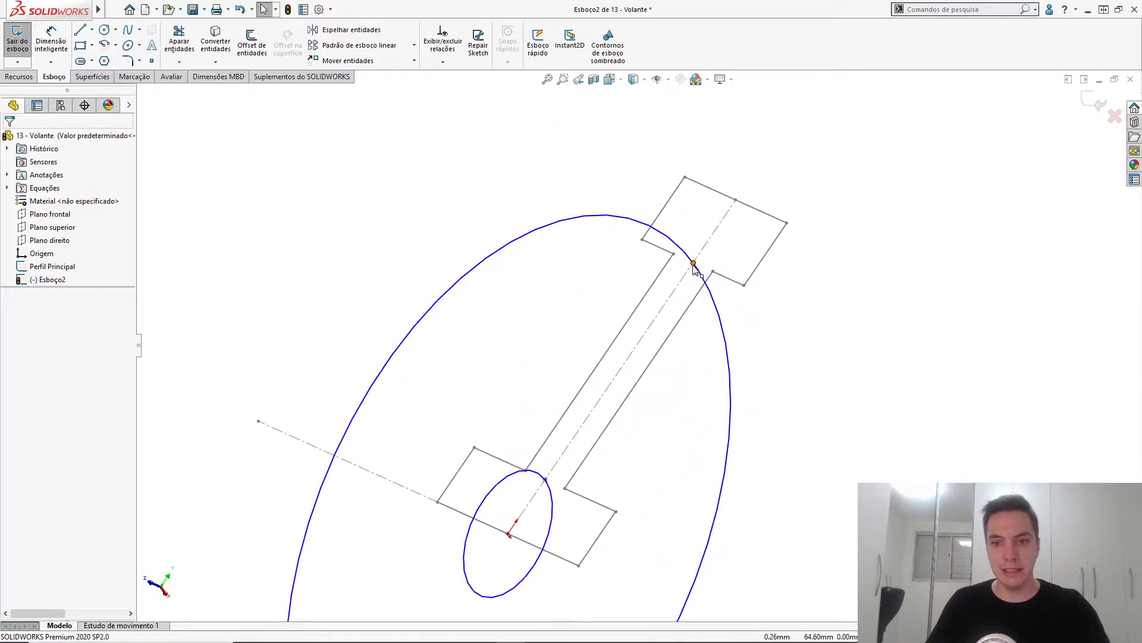
click(694, 263)
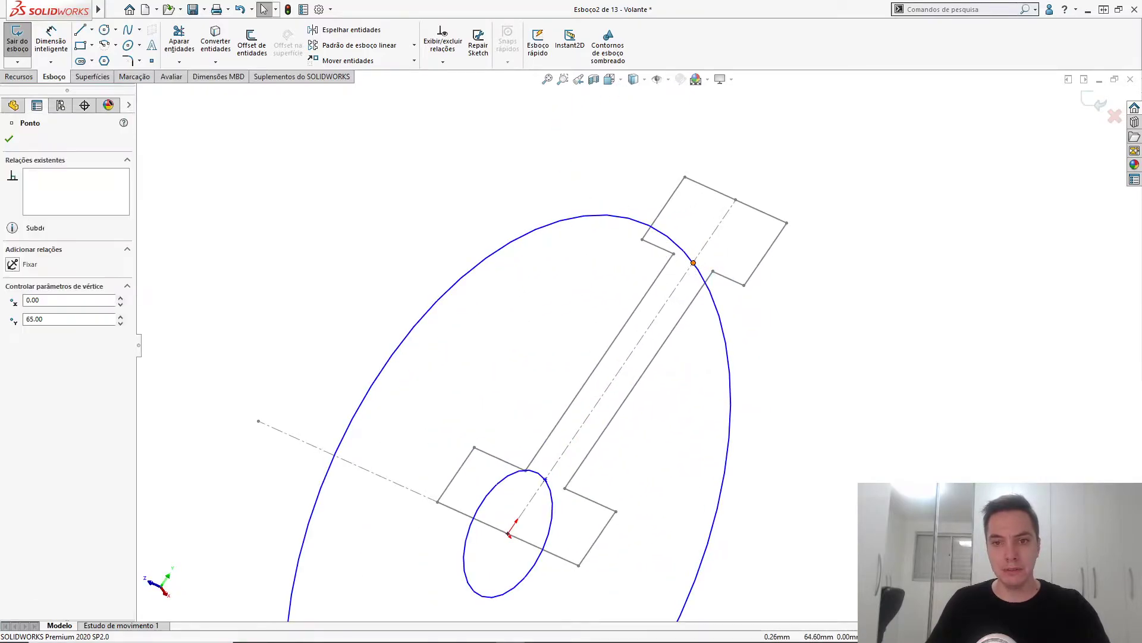
ctrl+click(669, 256)
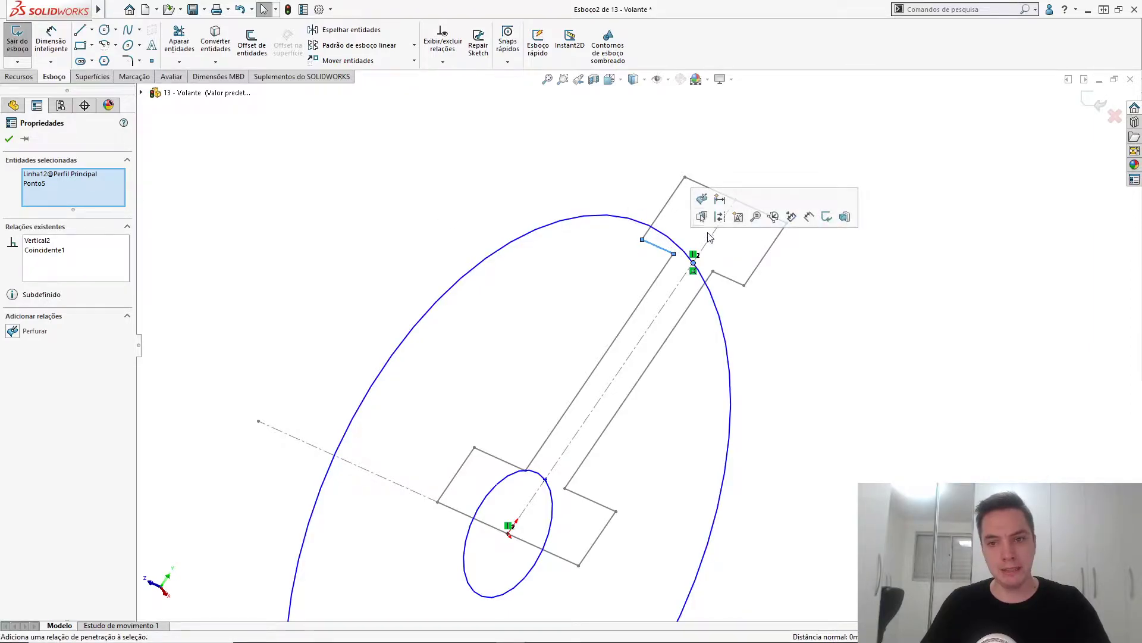
click(703, 213)
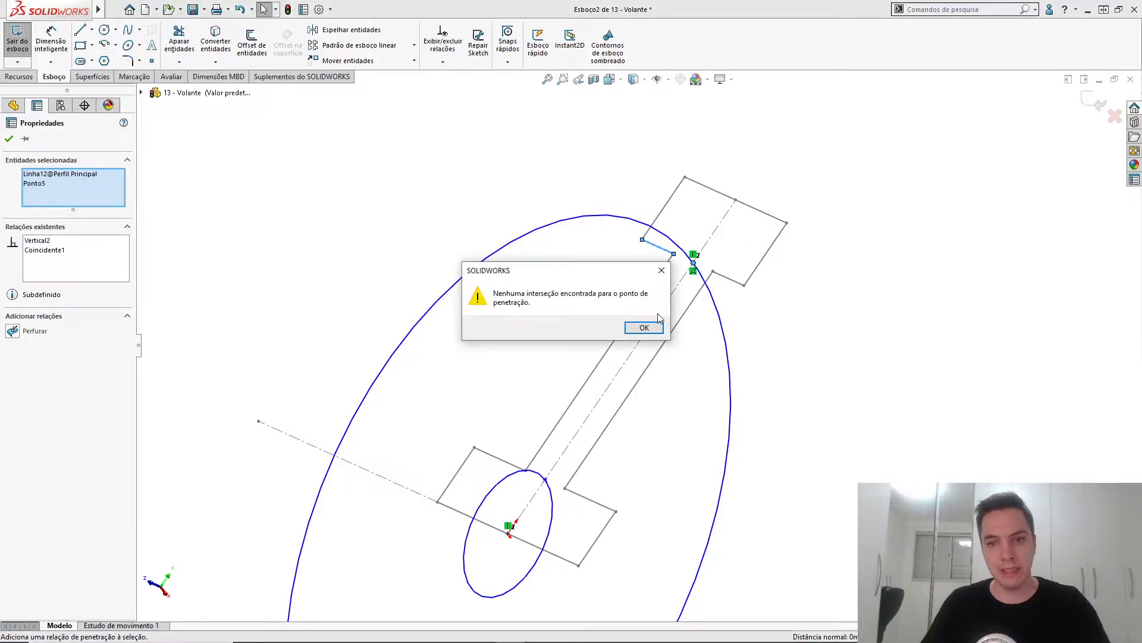
click(643, 327)
key(Escape)
- Move the outer circle's point inward along the vertical centerline, shrinking the circle to about 61 mm radius
drag(694, 264, 683, 278)
click(629, 297)
scroll(629, 297, up, 1)
middle_drag(629, 303, 648, 250)
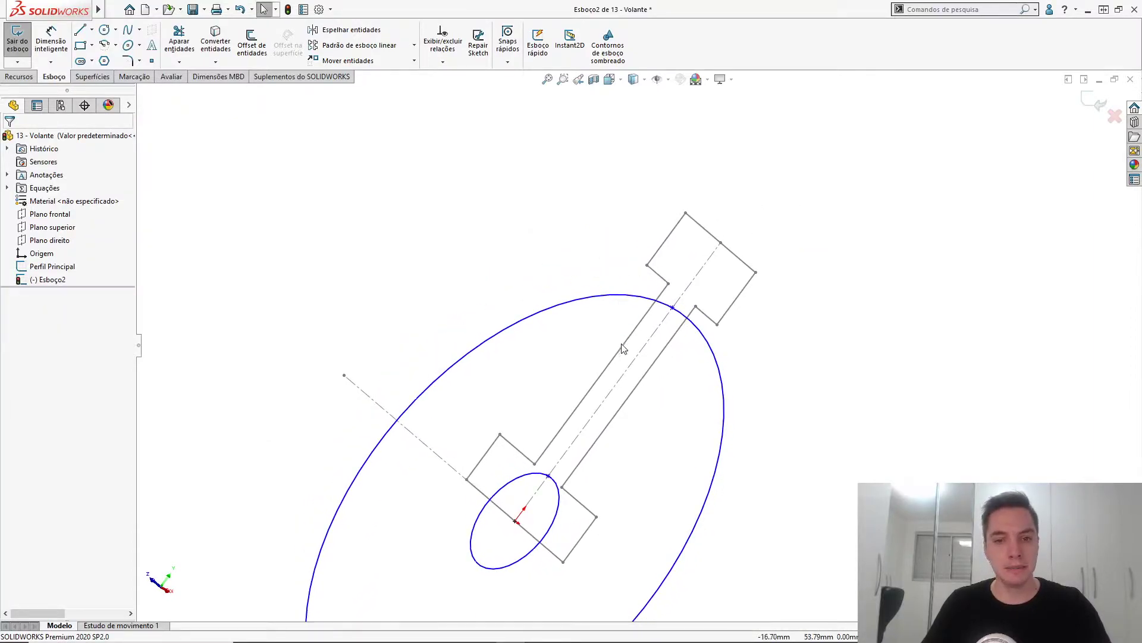
- Reopen the Perfil Principal sketch and draw a centerline across the web gap, joining the two inner corners at the rim
click(1094, 103)
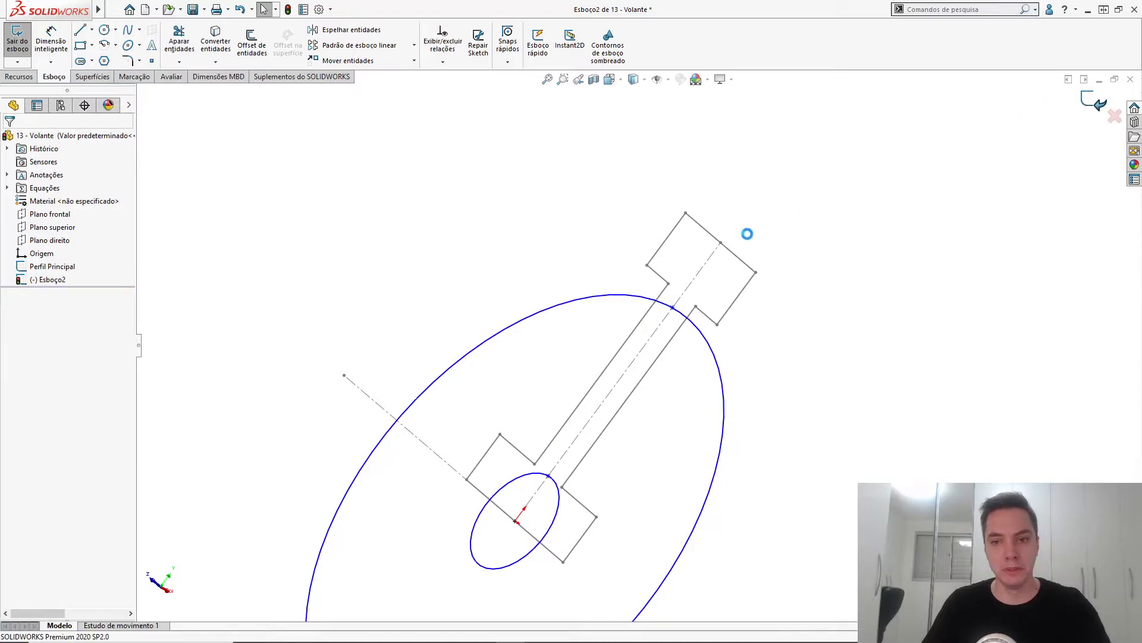
click(666, 281)
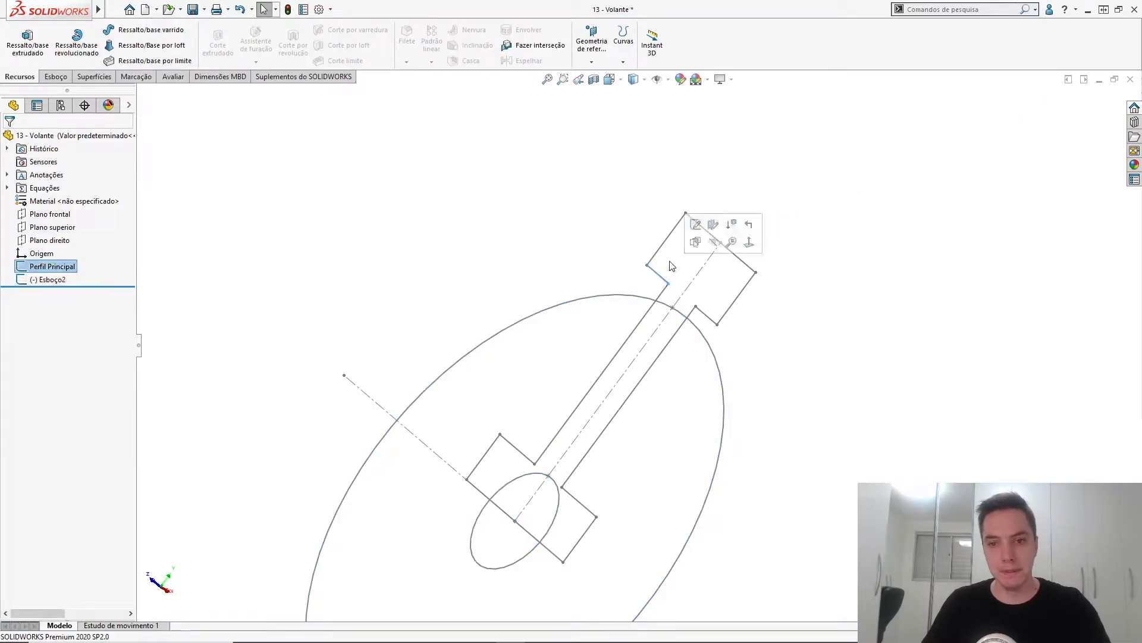
click(695, 226)
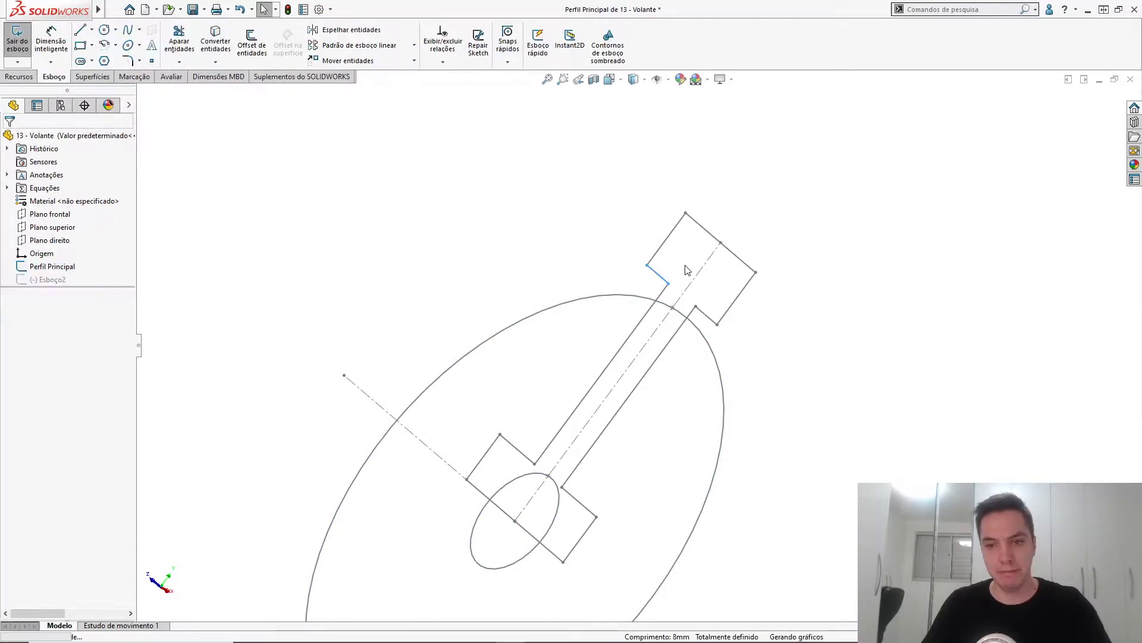
key(s)
click(715, 350)
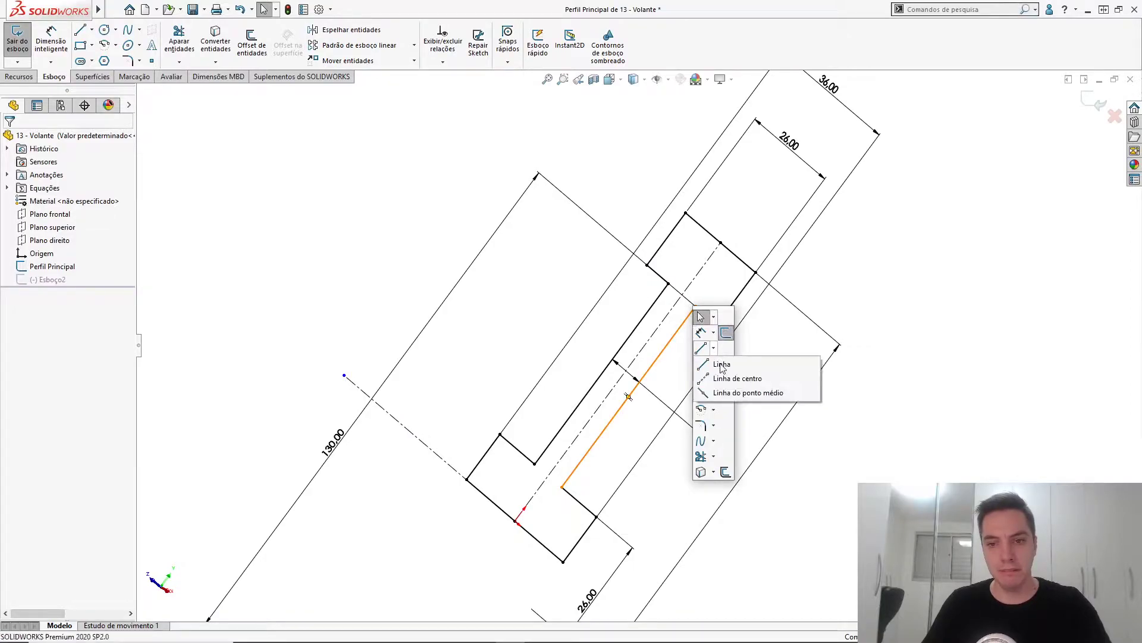
click(730, 375)
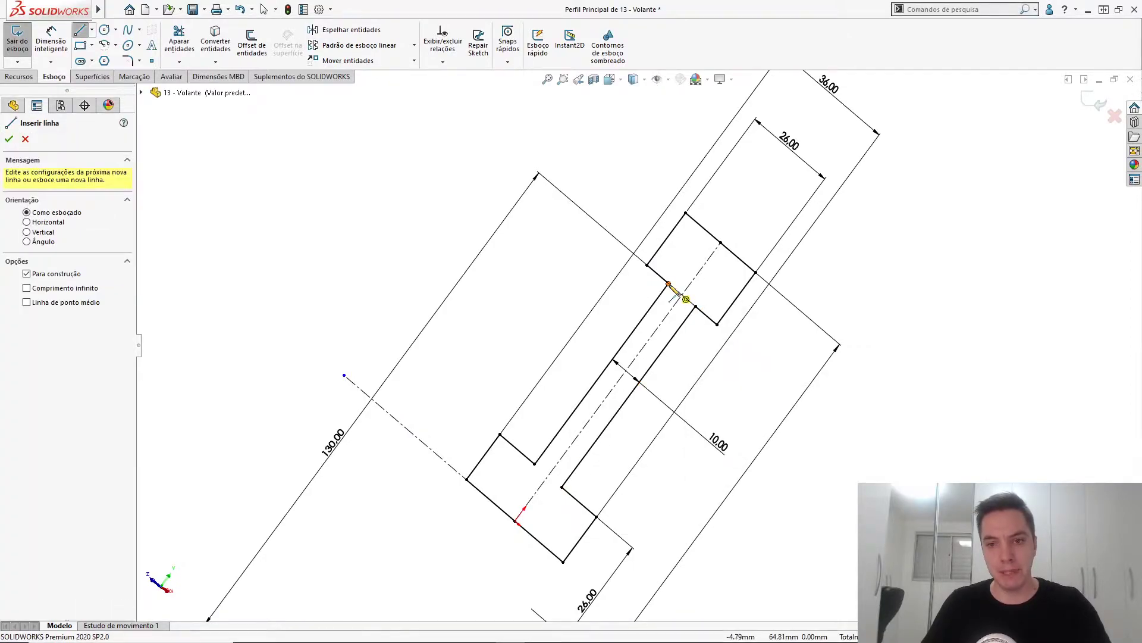
click(668, 283)
click(695, 306)
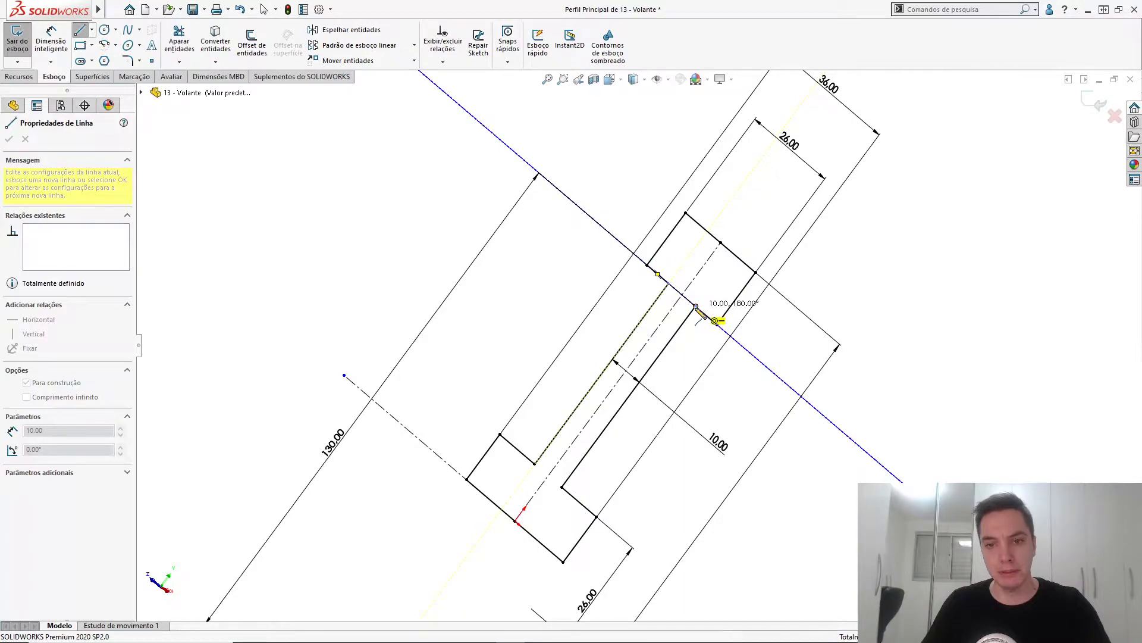
key(Escape)
key(Escape)
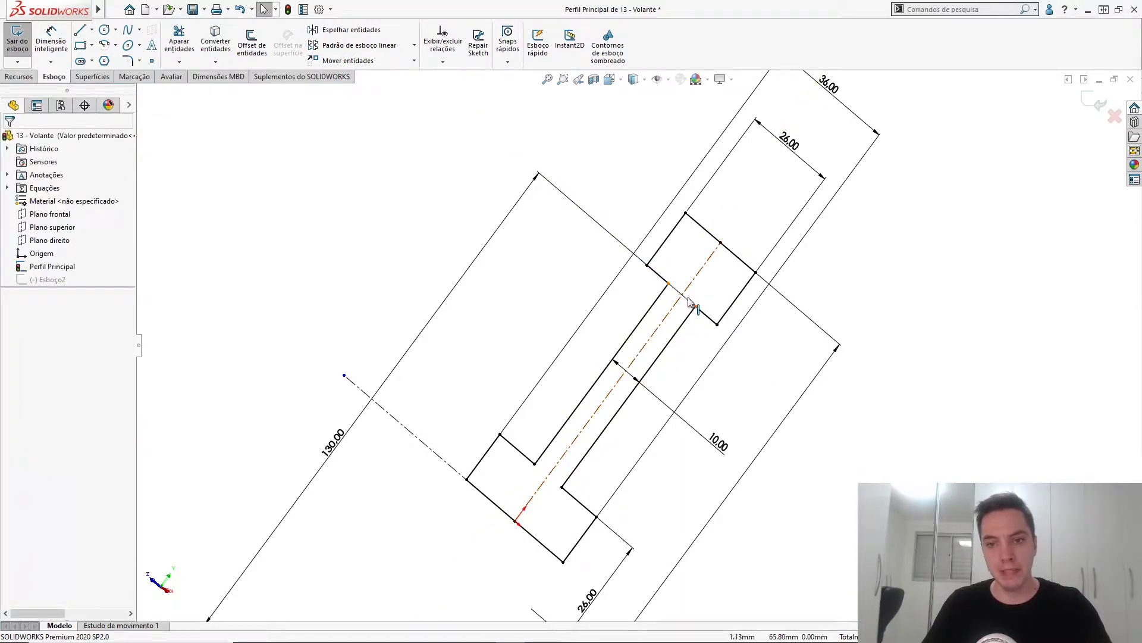
- Draw a second centerline across the web gap at the hub, joining the two corners where the web meets the hub
key(s)
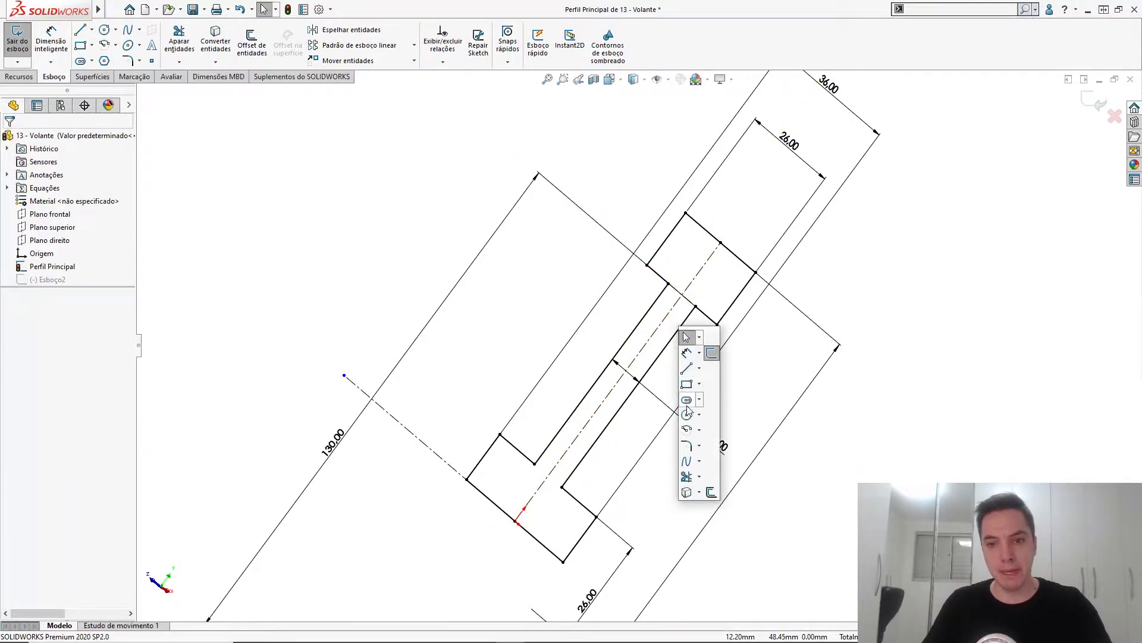
click(700, 369)
click(723, 398)
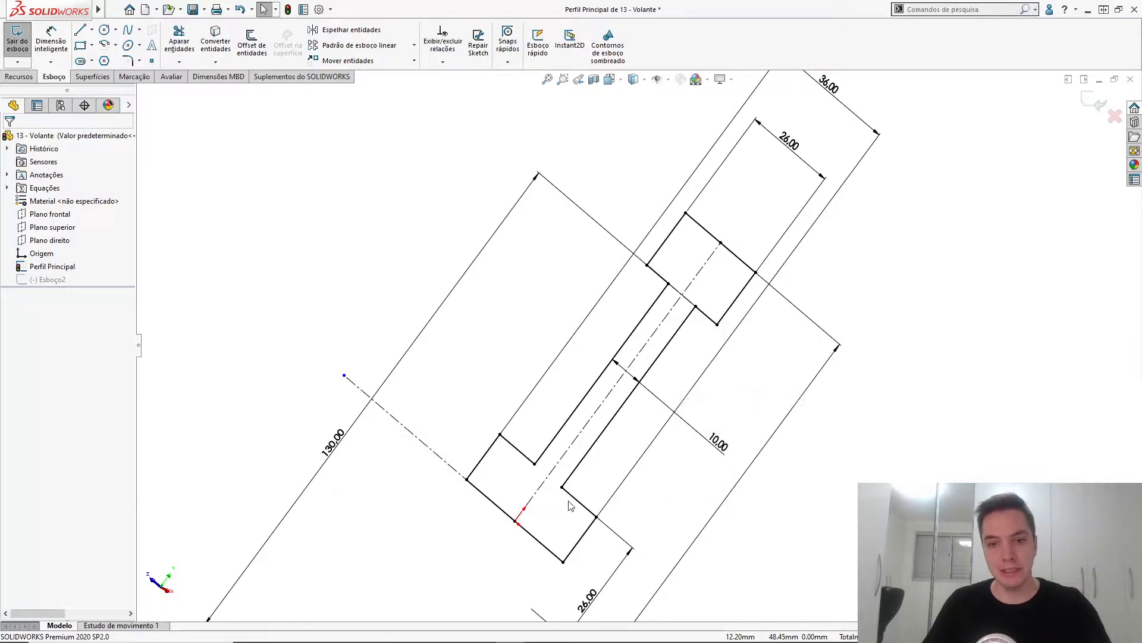
click(535, 464)
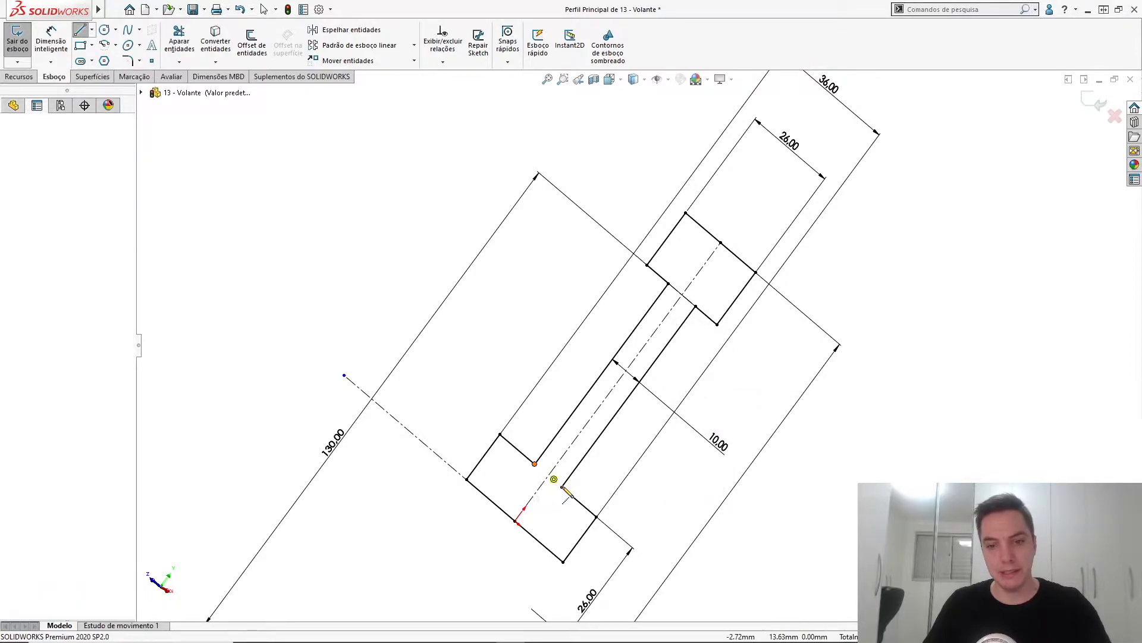
click(563, 487)
key(Escape)
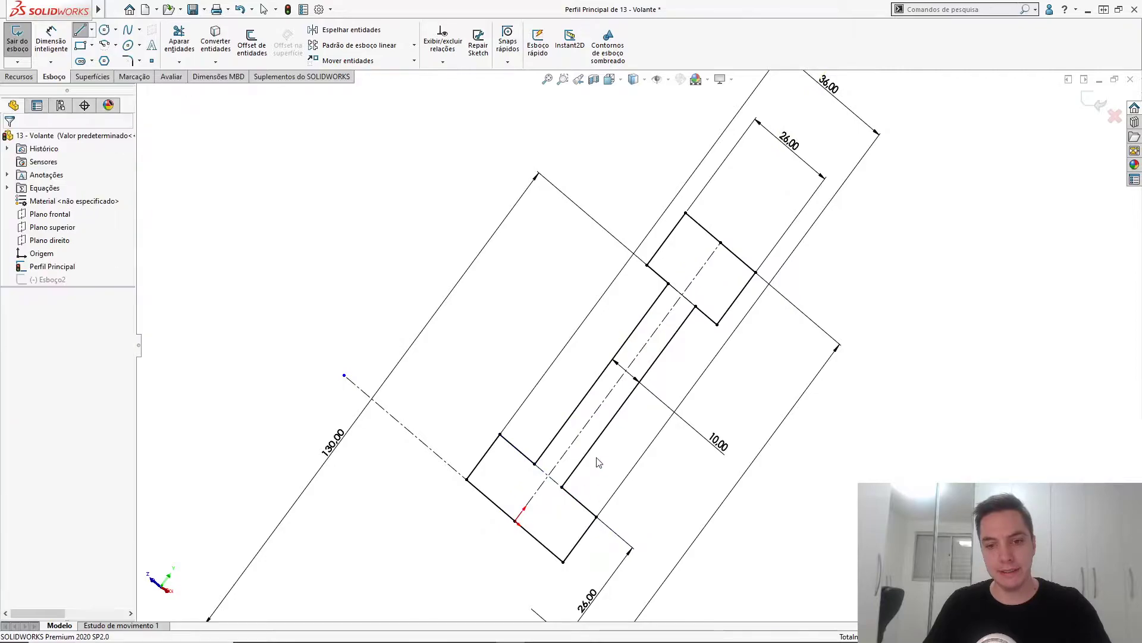
- Exit the profile sketch and reopen the circles sketch Esboço2 for editing
click(1098, 101)
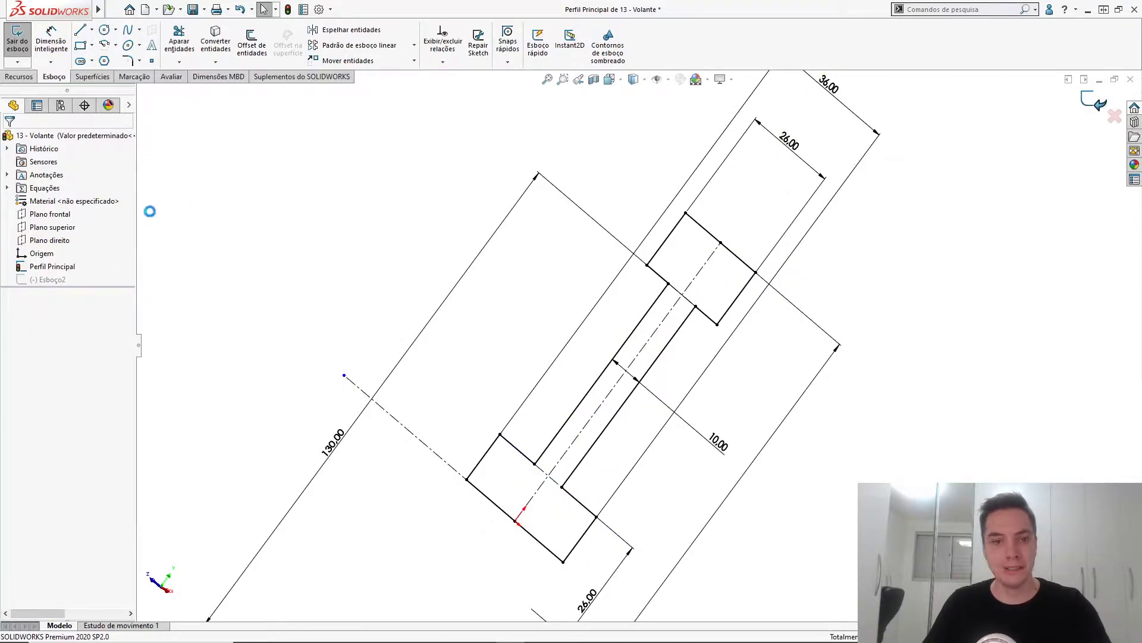
click(59, 277)
click(66, 249)
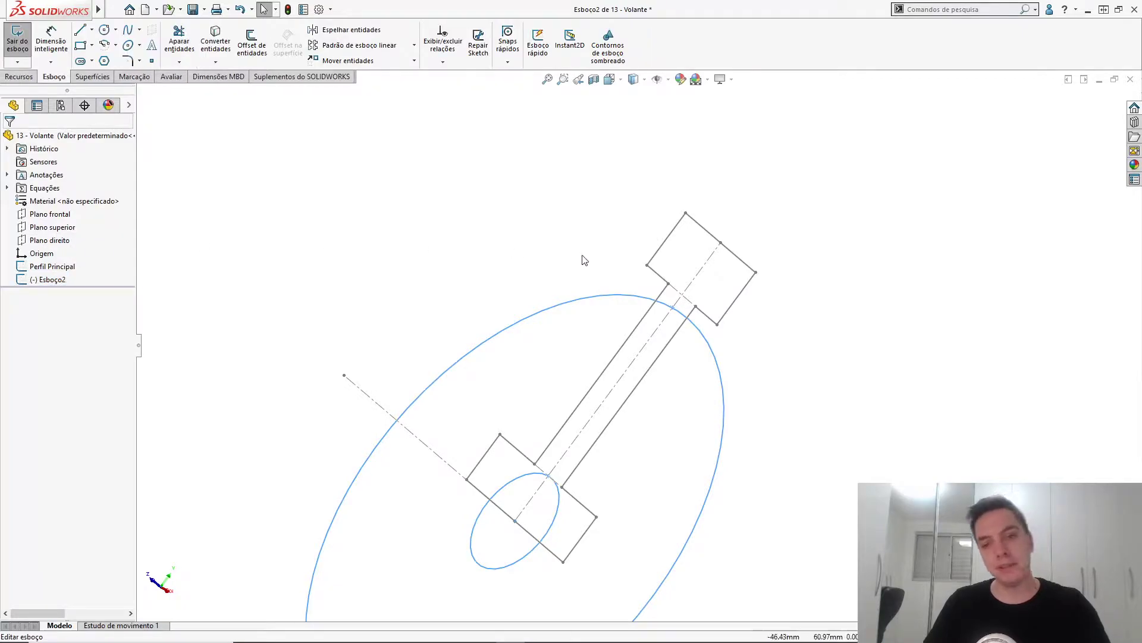
- Add a pierce relation between the outer circle's point and the profile's new centerline at the rim
scroll(674, 324, down, 1)
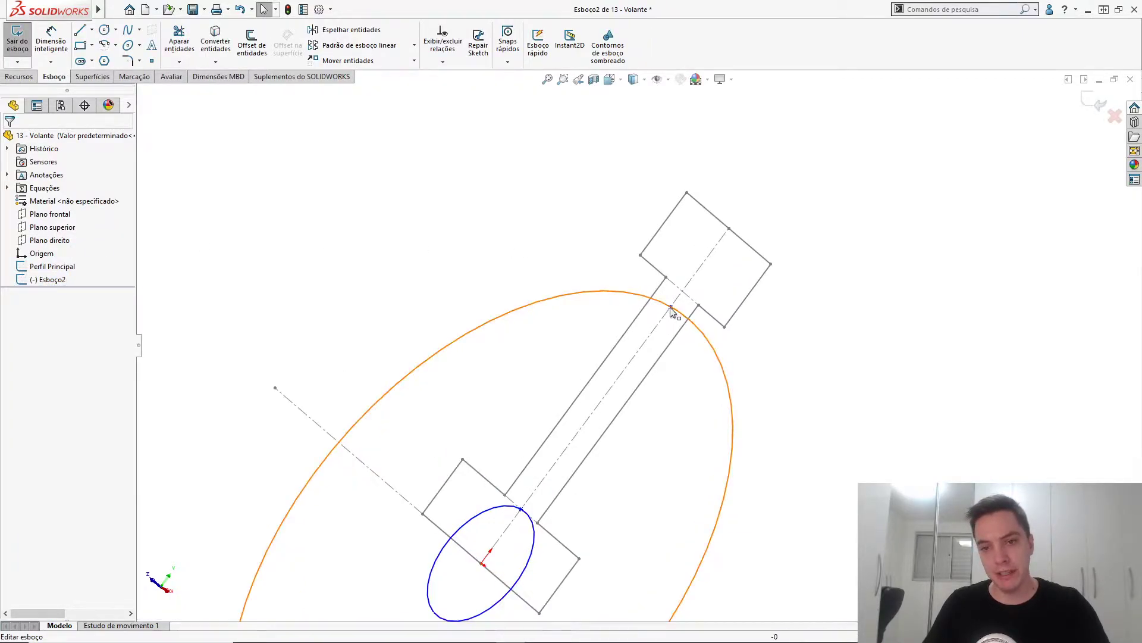
click(672, 286)
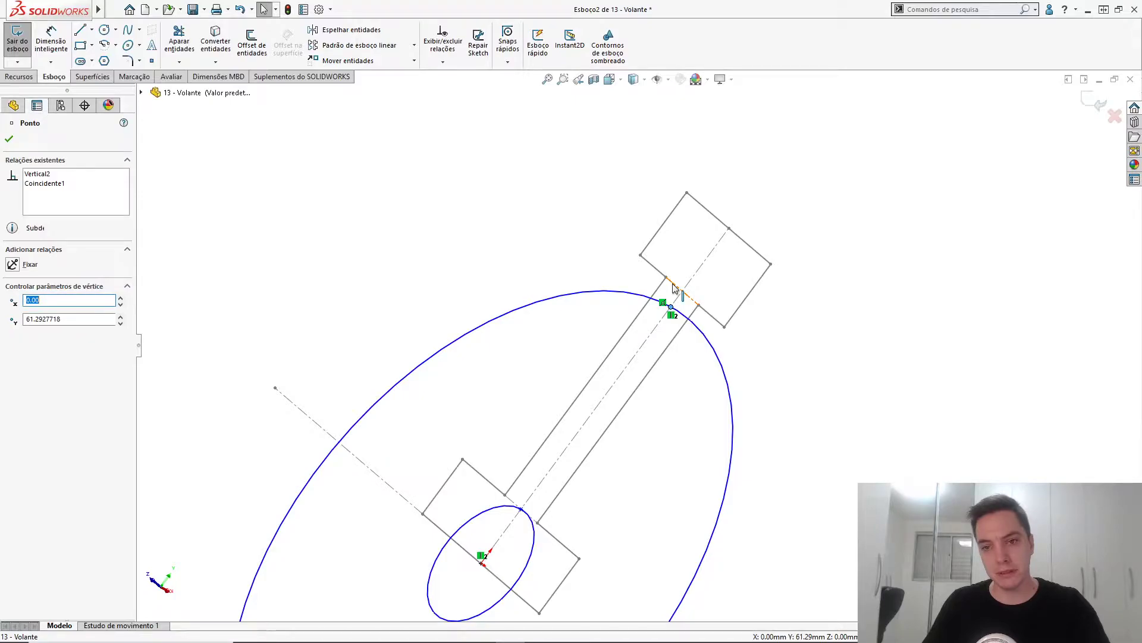
ctrl+click(681, 280)
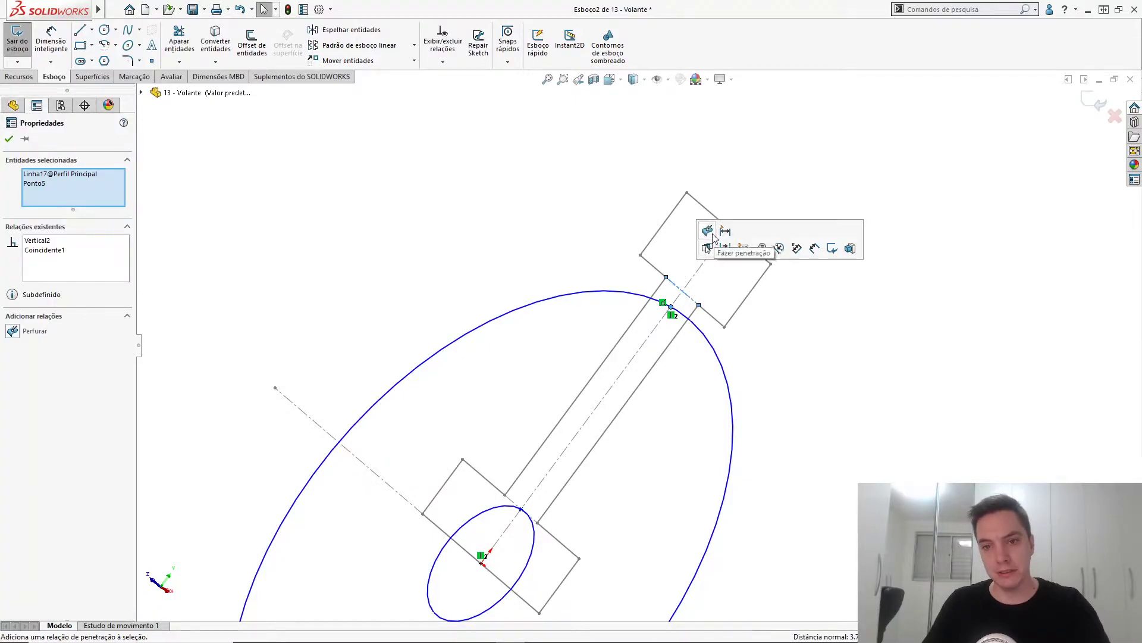
click(711, 244)
click(575, 238)
- Add a pierce relation between the inner circle's point and the profile's new centerline at the hub
scroll(570, 252, up, 1)
scroll(550, 470, down, 3)
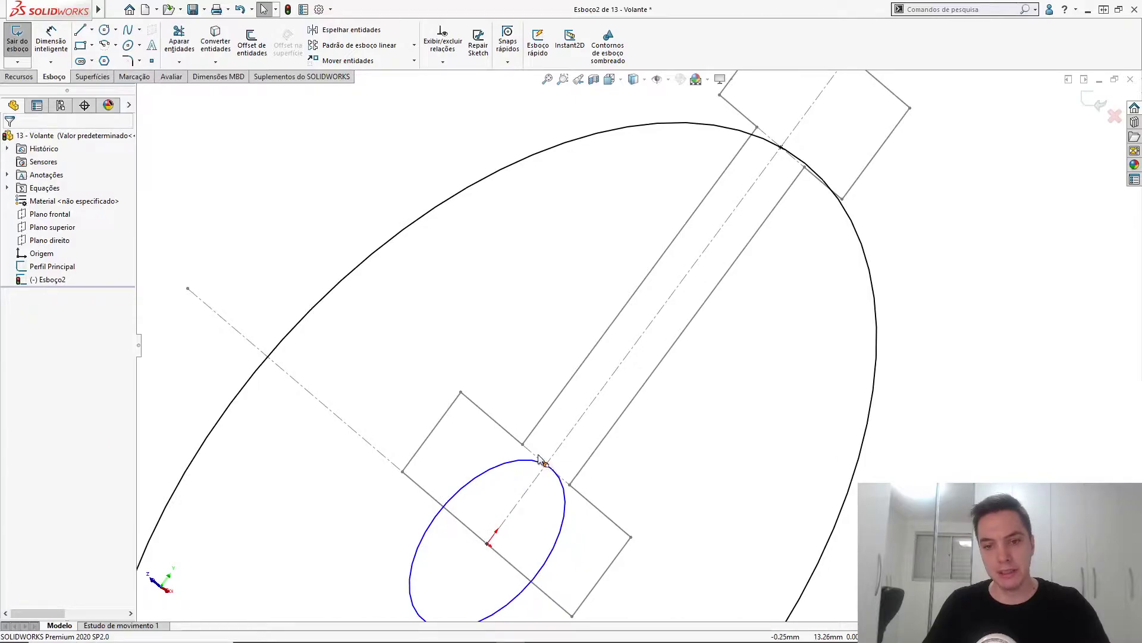
click(543, 462)
ctrl+click(536, 455)
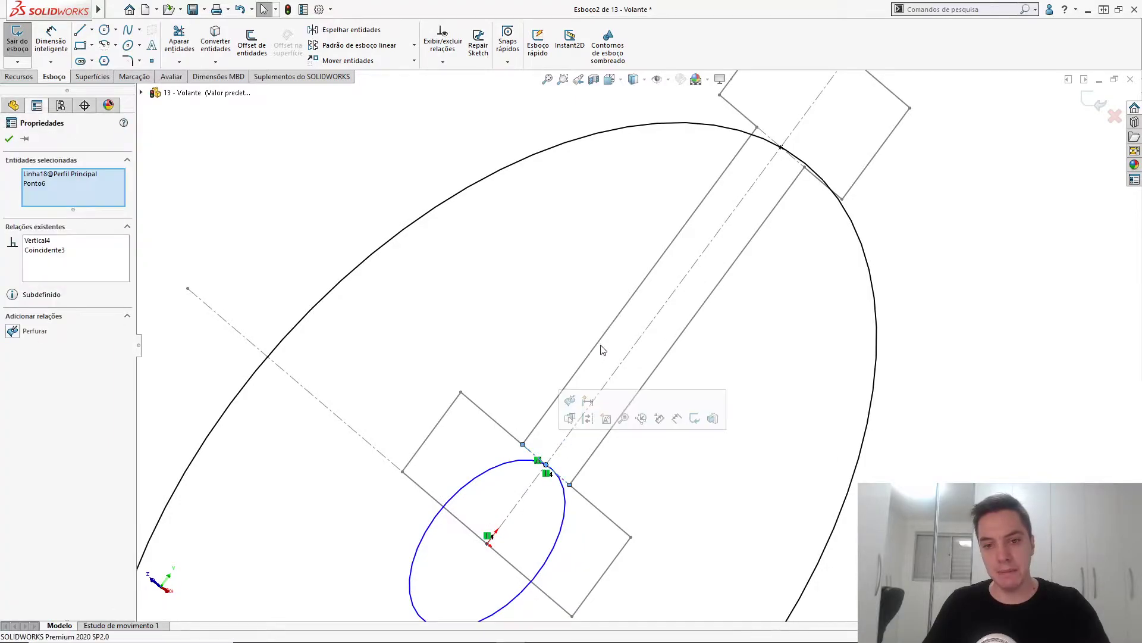
click(570, 401)
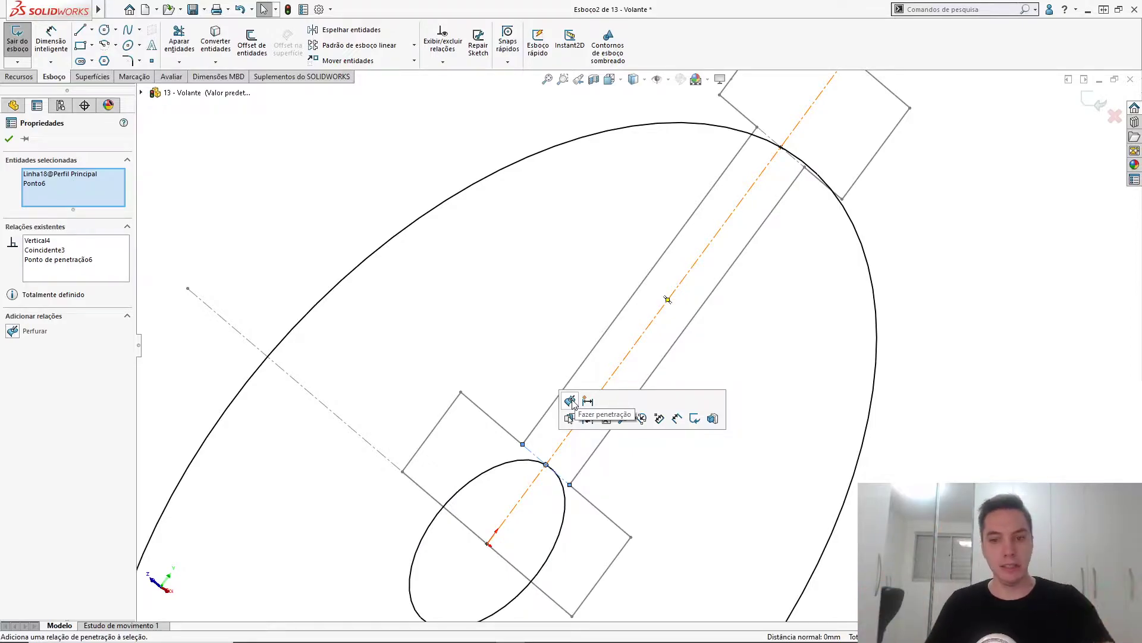
click(357, 224)
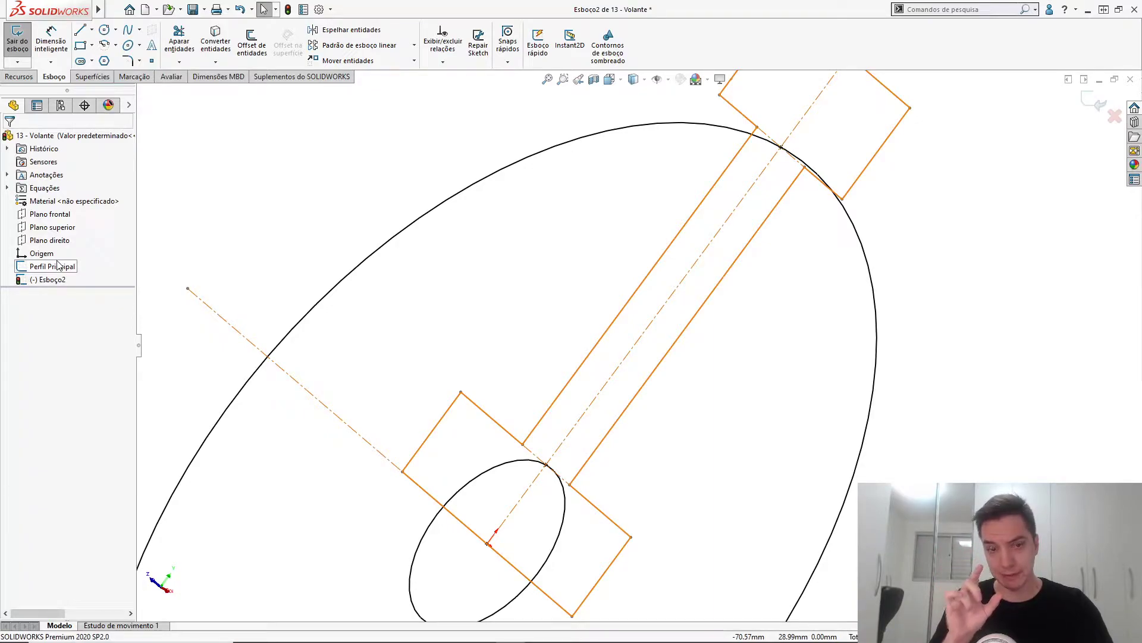
- Hide the Perfil Principal section sketch
click(61, 268)
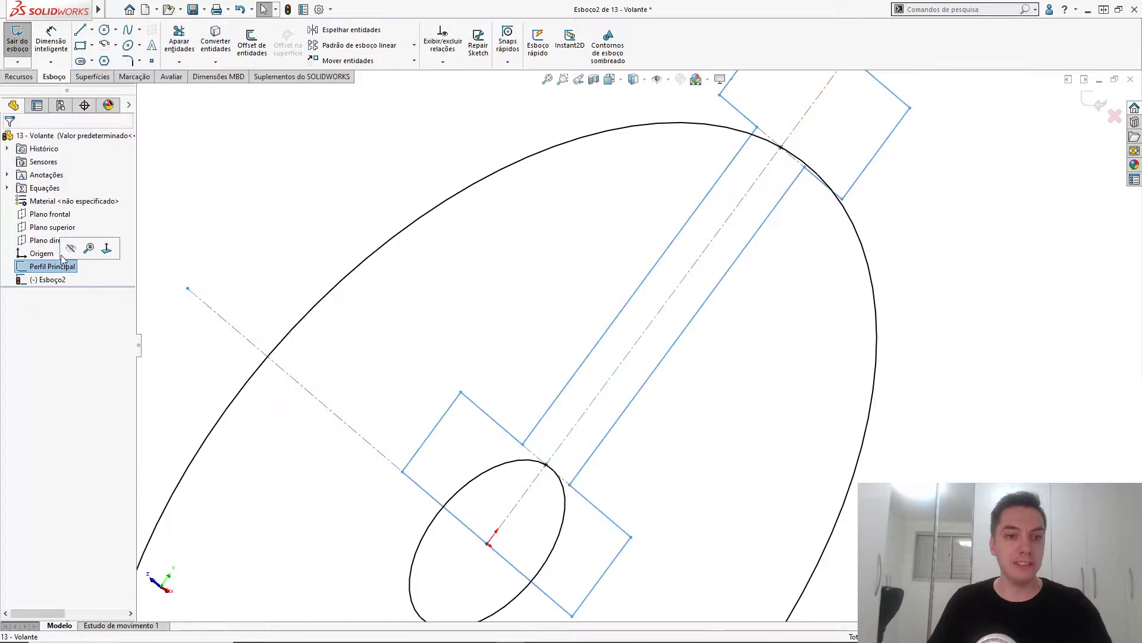
click(238, 240)
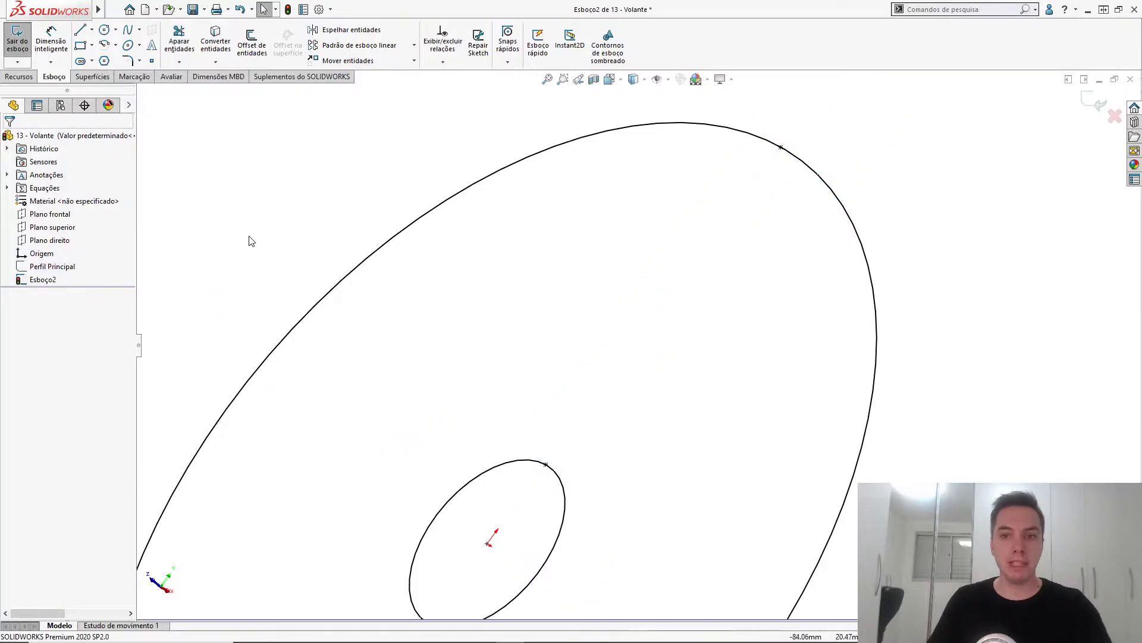
key(ctrl+1)
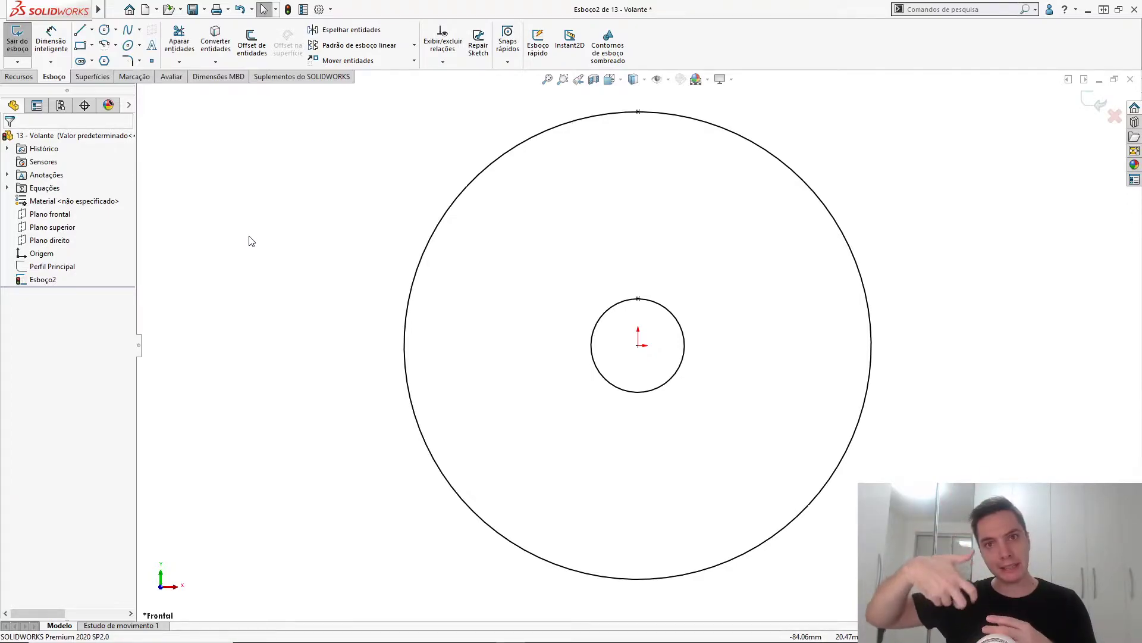
- Draw a vertical centerline from the outer circle's top point to the origin and a slanted one from there to the circle's upper left, at about 134°
key(s)
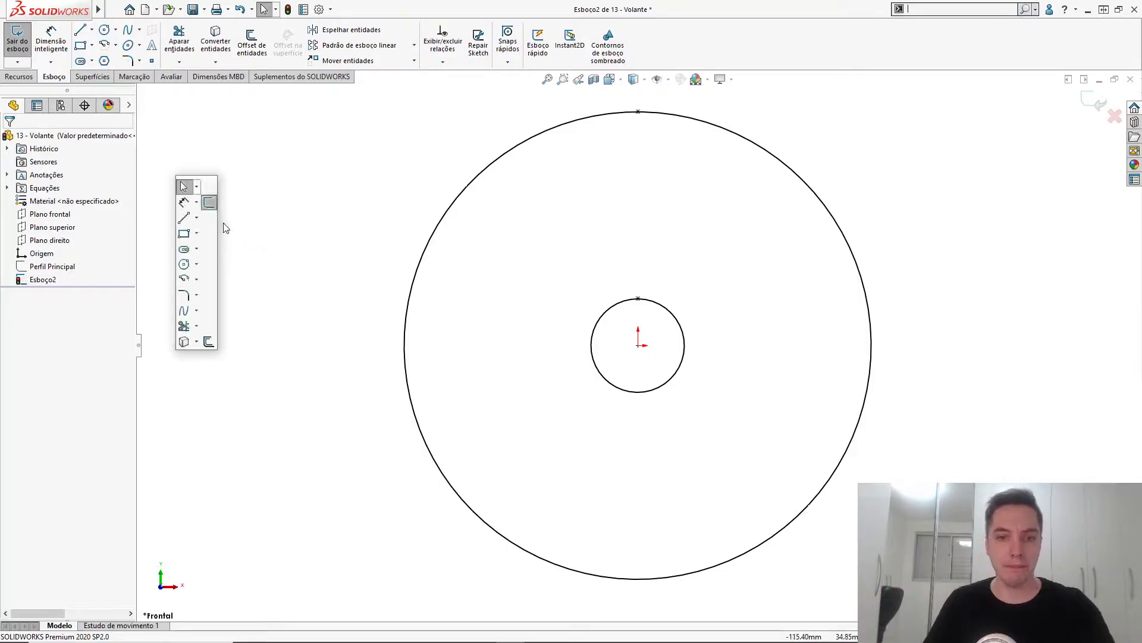
click(197, 218)
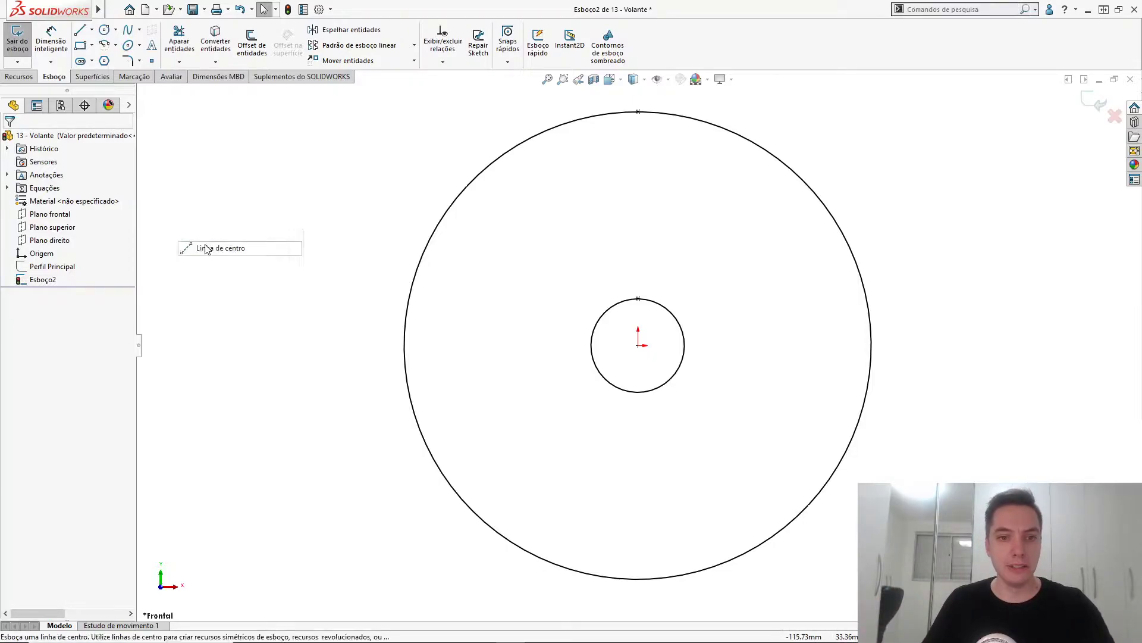
click(638, 111)
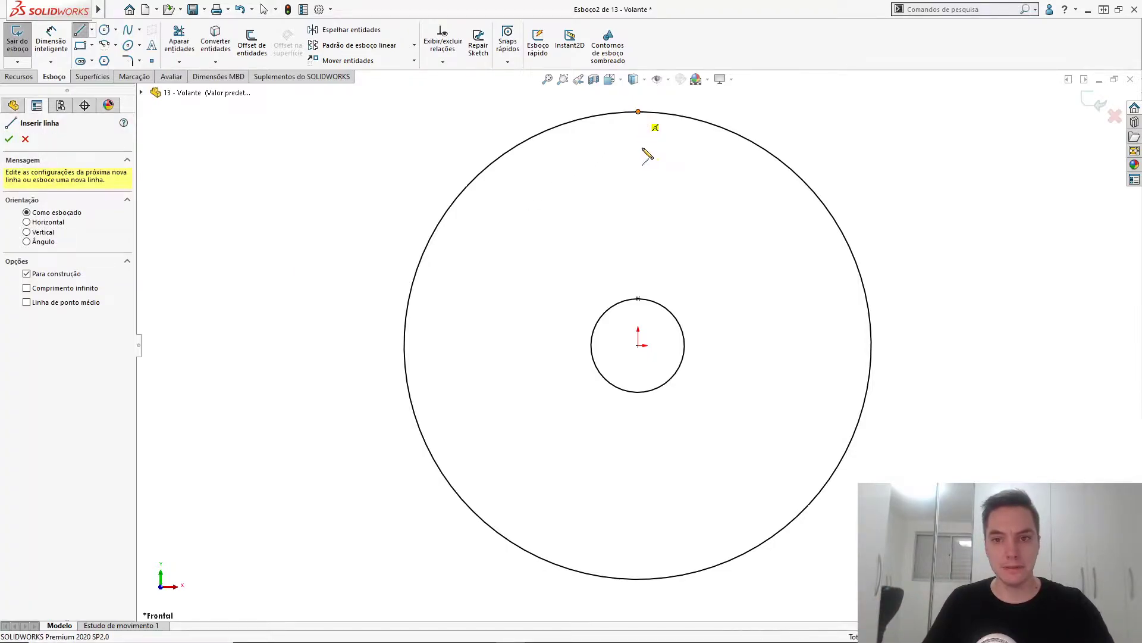
click(638, 346)
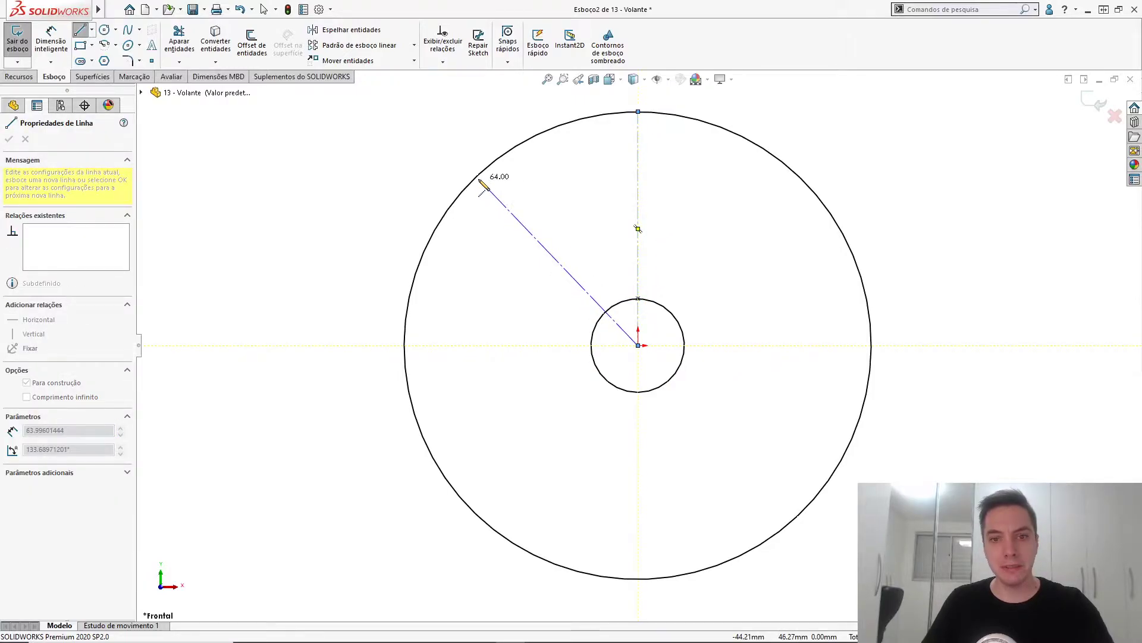
click(476, 178)
key(Escape)
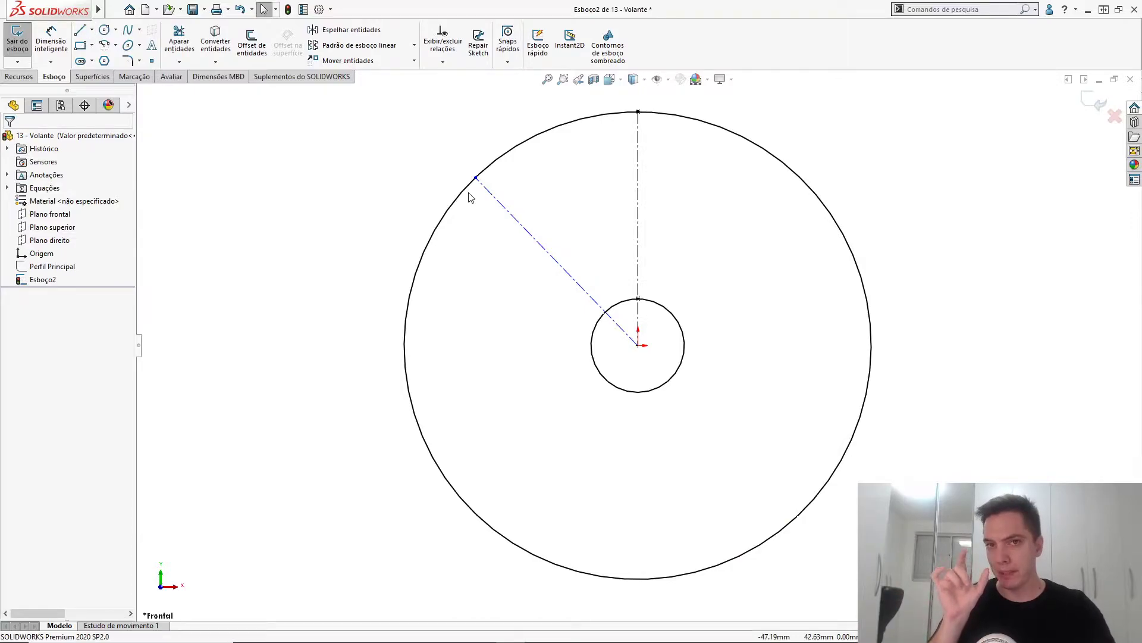
- Switch to the PowerPoint drawing, examine the flywheel's front view, section B-B and spoke Detail A, and return to the SOLIDWORKS sketch
key(alt+Tab)
key(Tab)
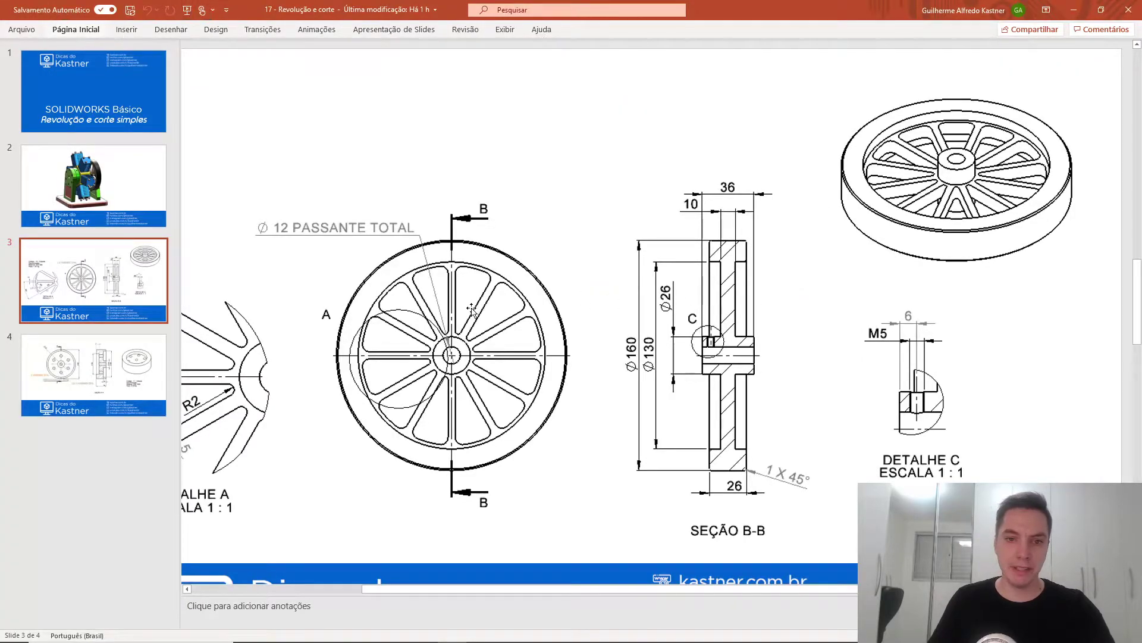
ctrl+scroll(396, 304, up, 3)
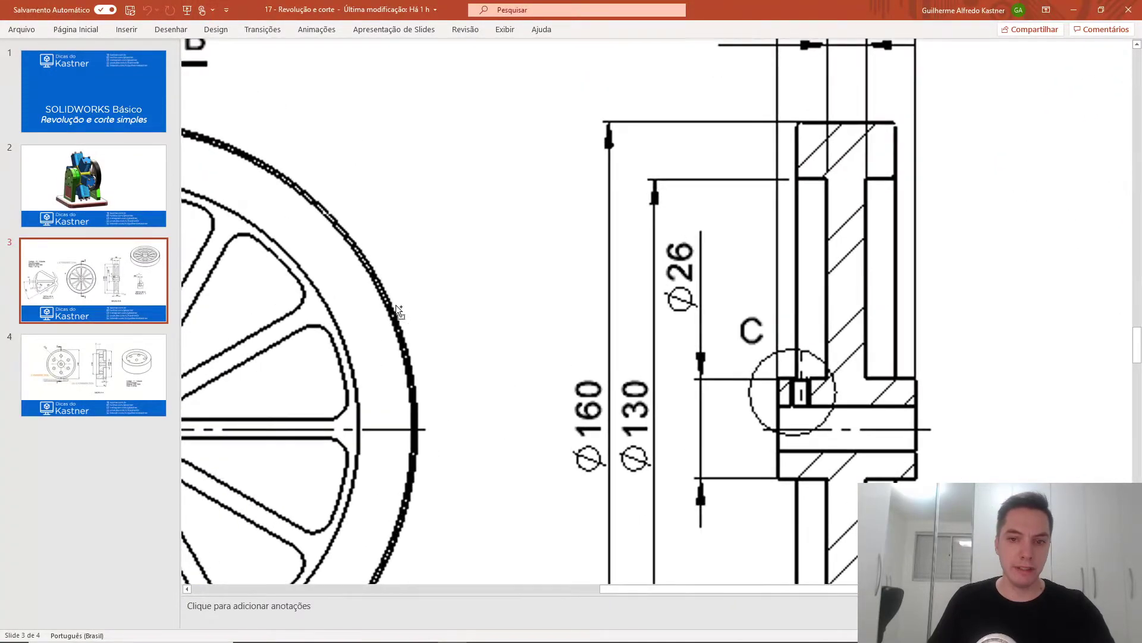
ctrl+scroll(396, 304, down, 2)
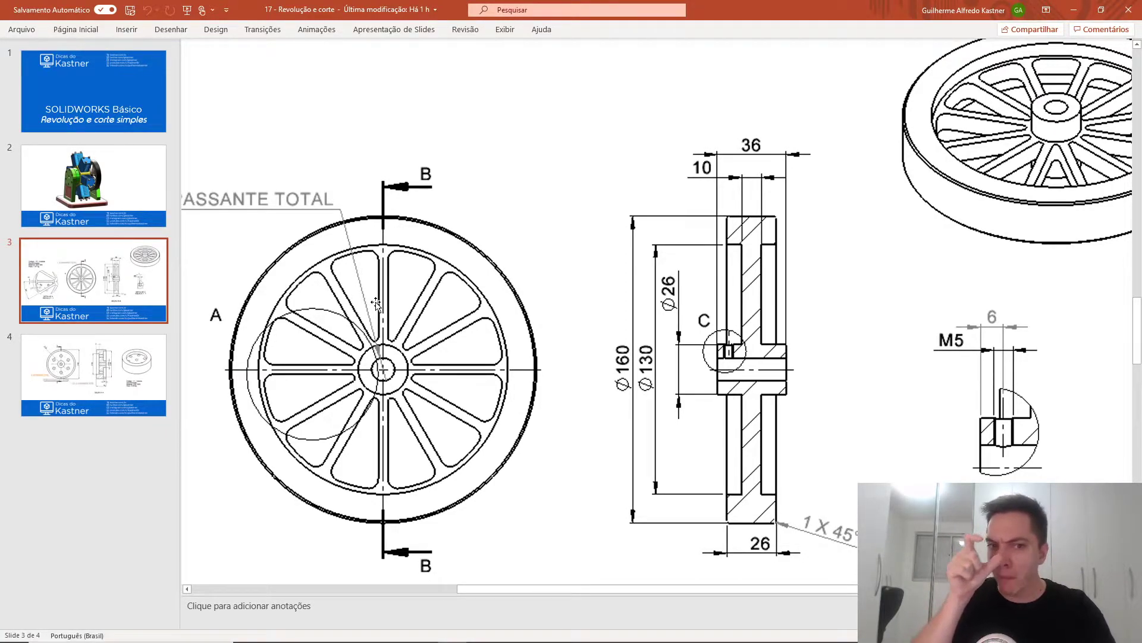
ctrl+scroll(381, 299, down, 3)
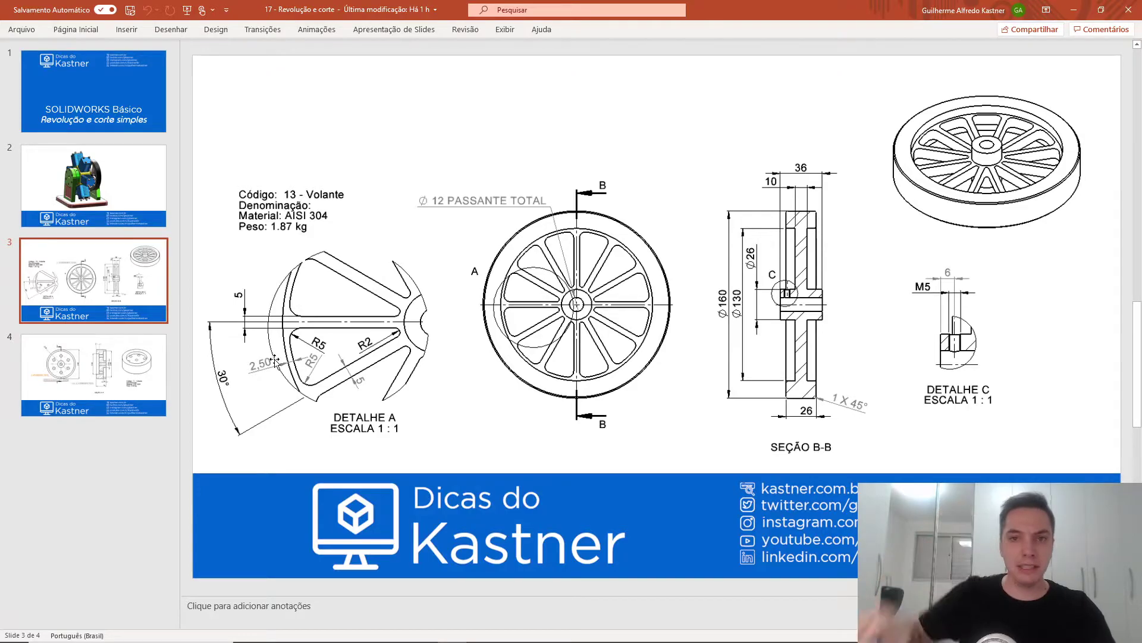
key(alt+Tab)
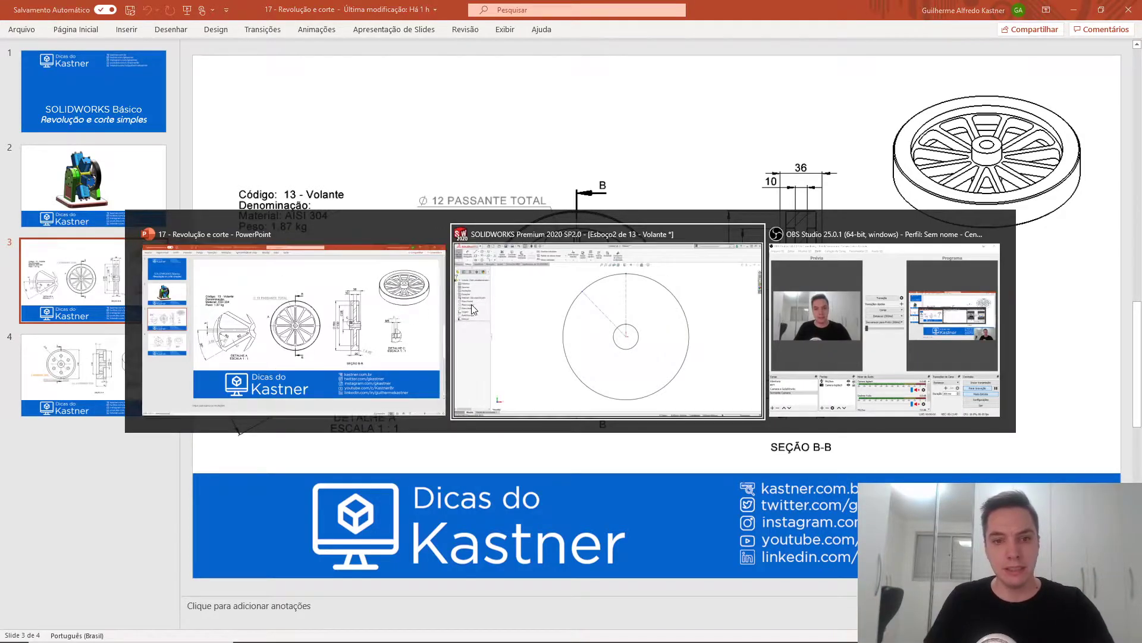
key(Escape)
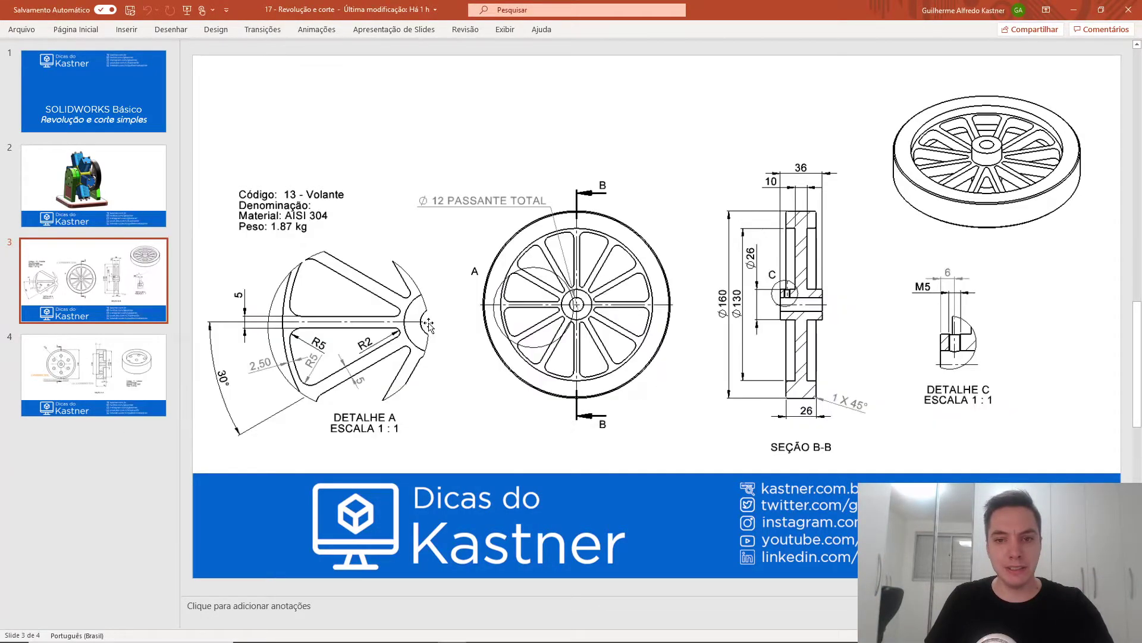
key(alt+Tab)
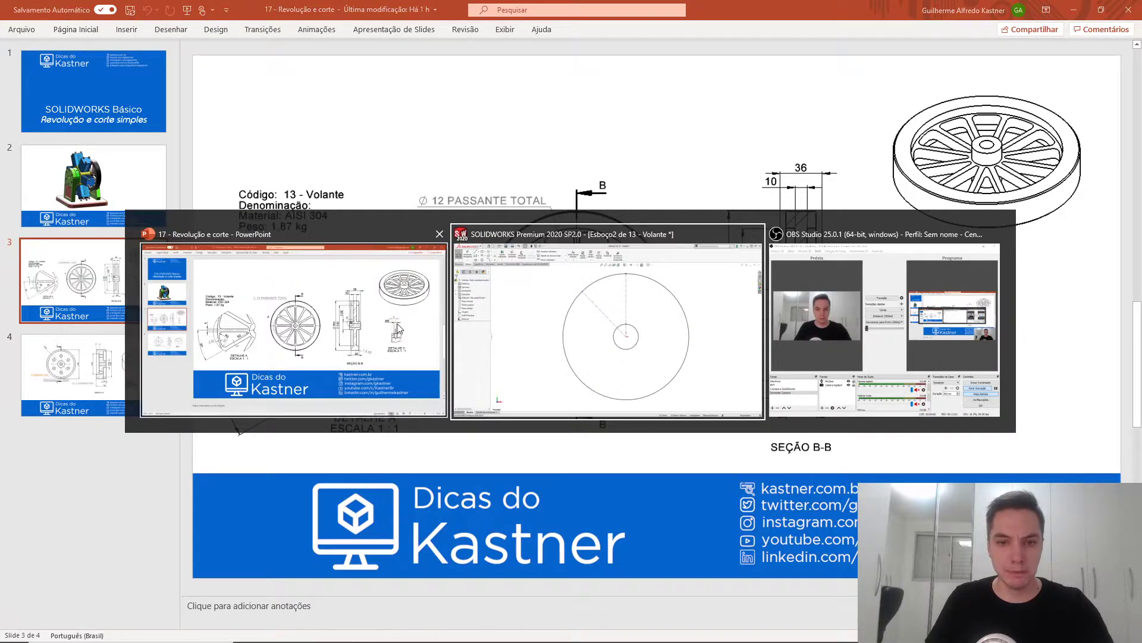
click(403, 316)
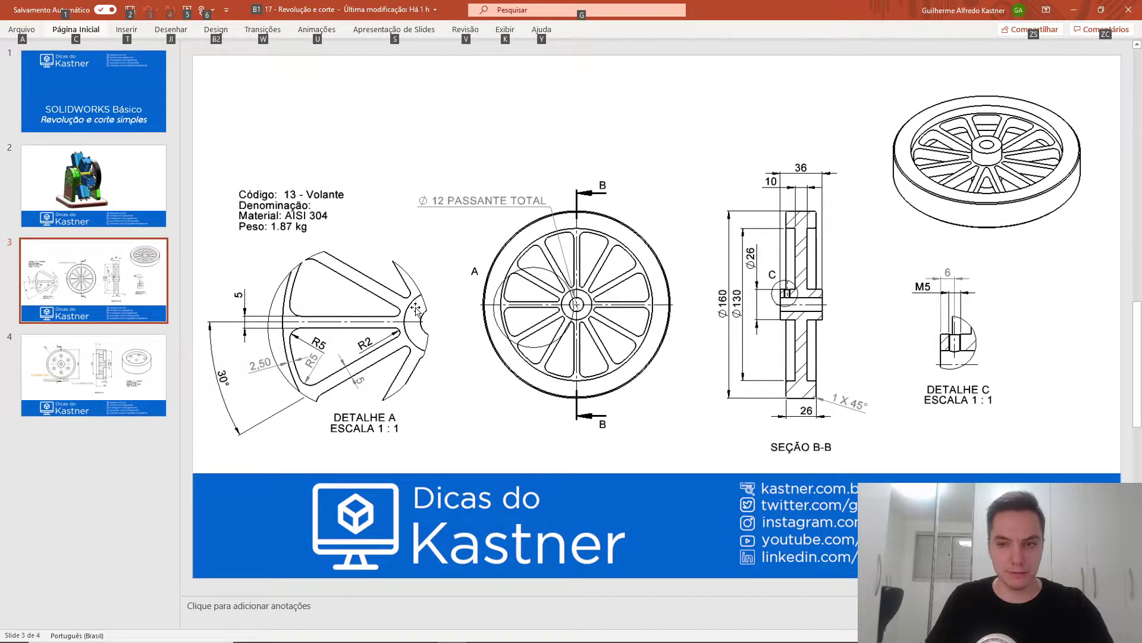
key(alt+Tab)
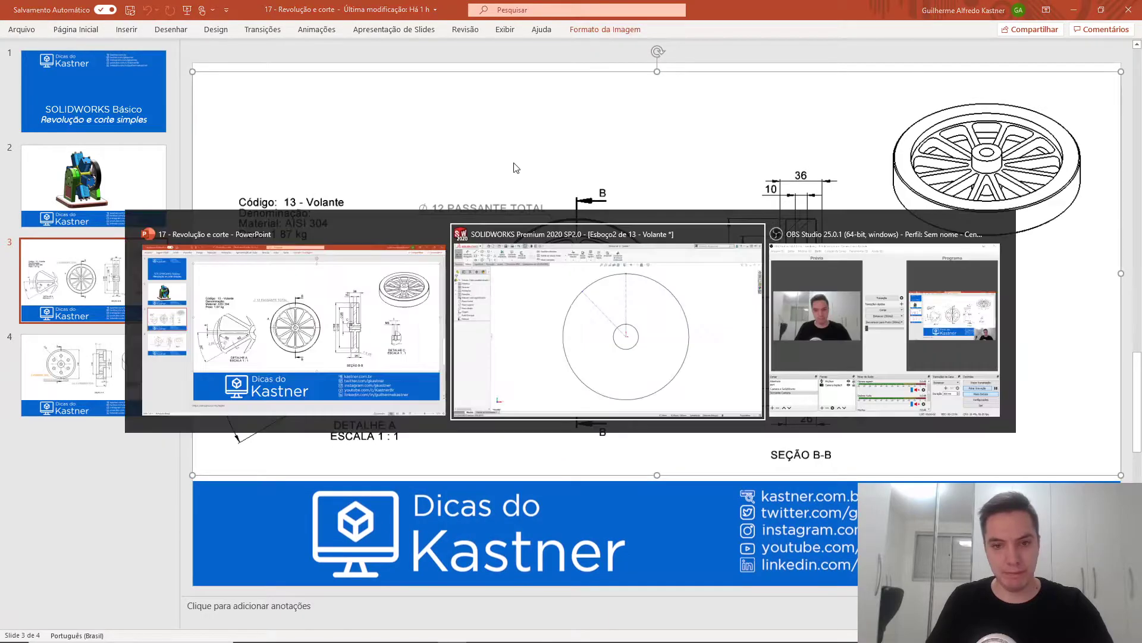
click(643, 284)
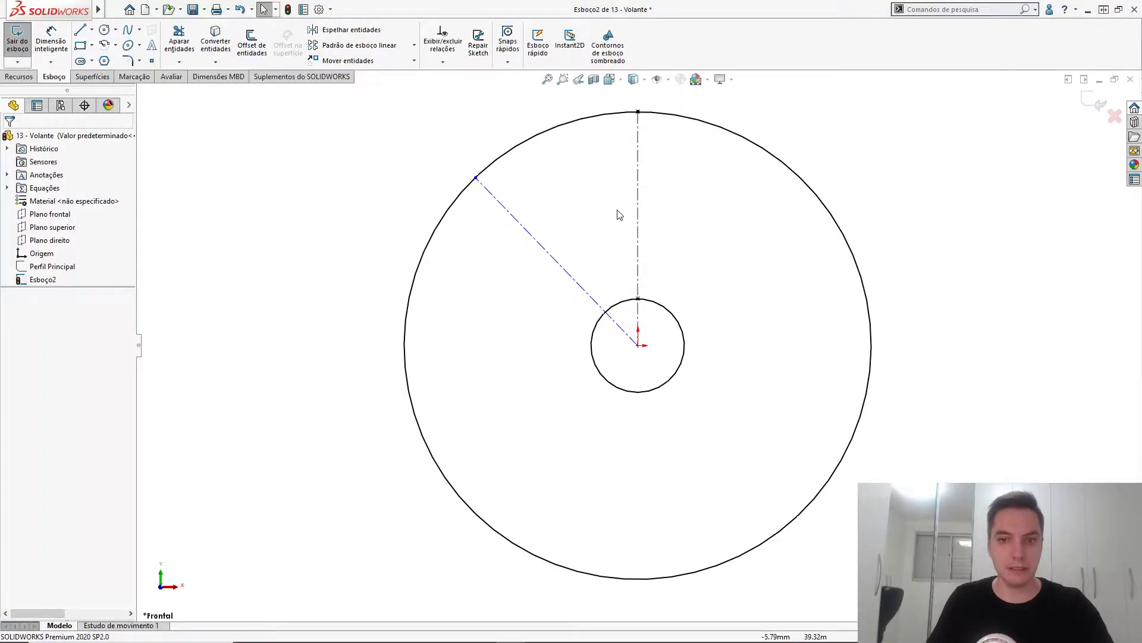
- Dimension the angle between the vertical and slanted centerlines and link it to the global variable "Angulo rasgo" (30)
scroll(618, 211, down, 2)
scroll(618, 211, up, 2)
scroll(619, 210, down, 1)
key(s)
click(632, 235)
click(653, 254)
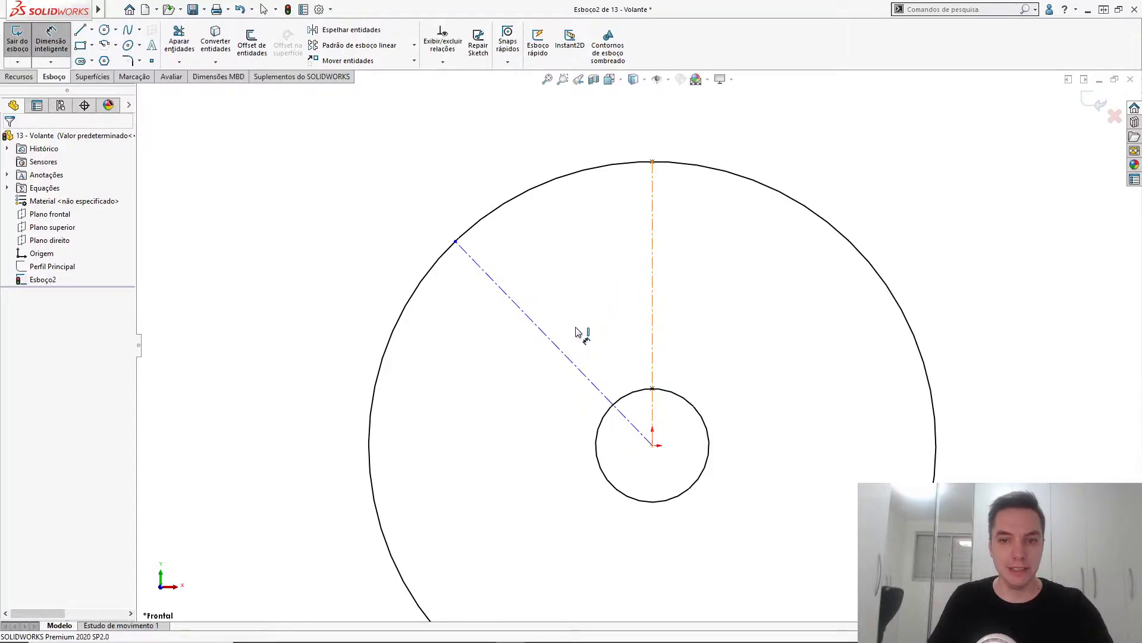
click(565, 355)
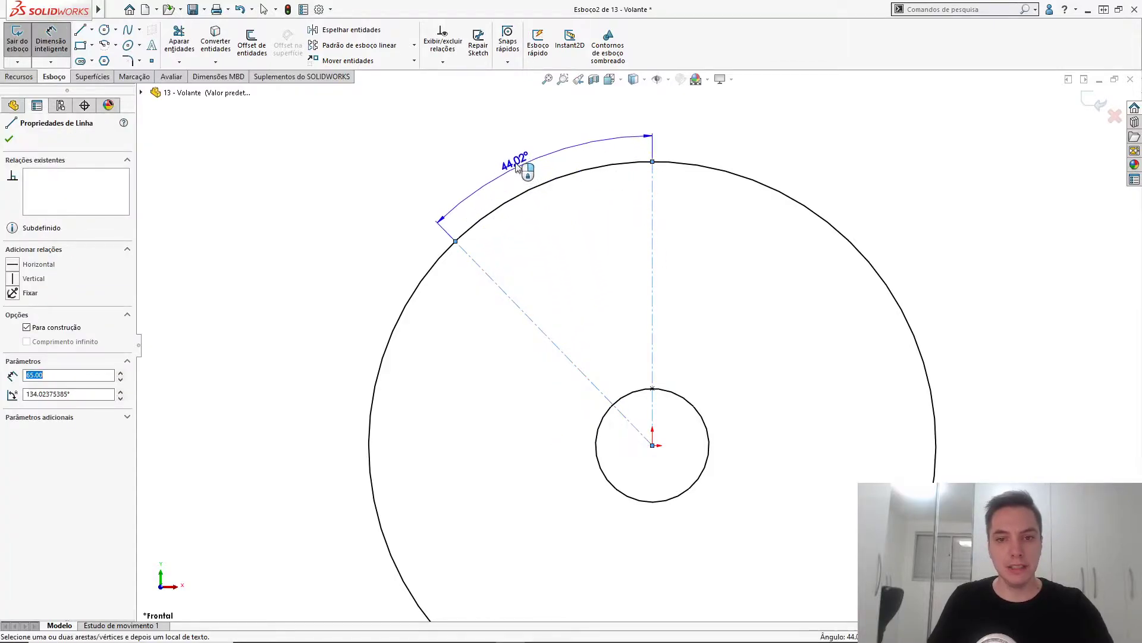
click(515, 161)
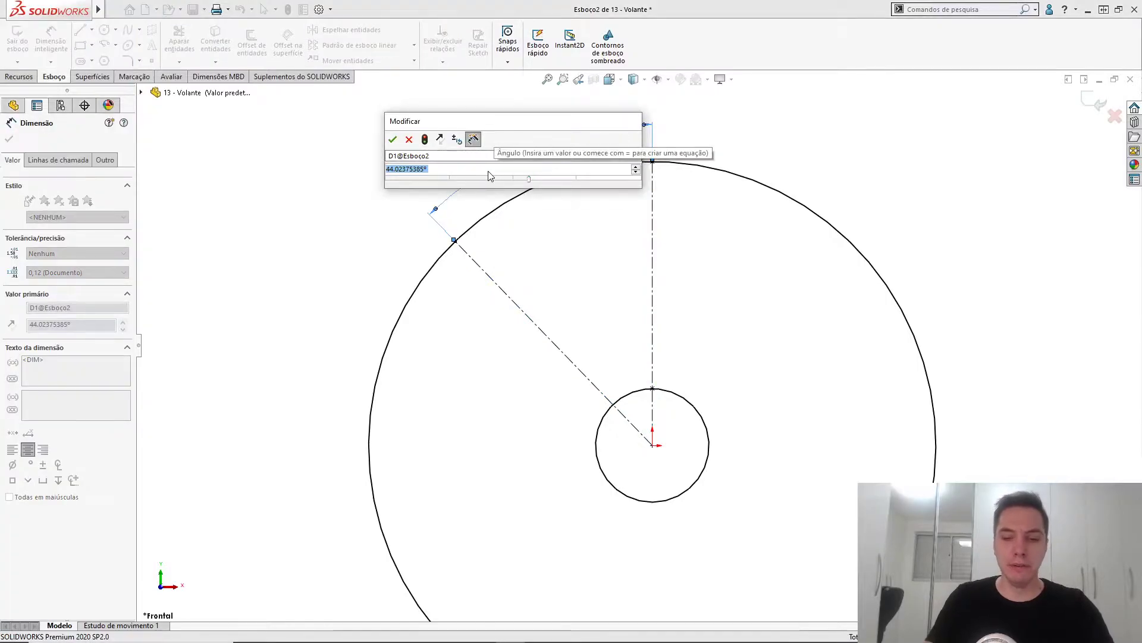
text(=)
mouse_move(521, 184)
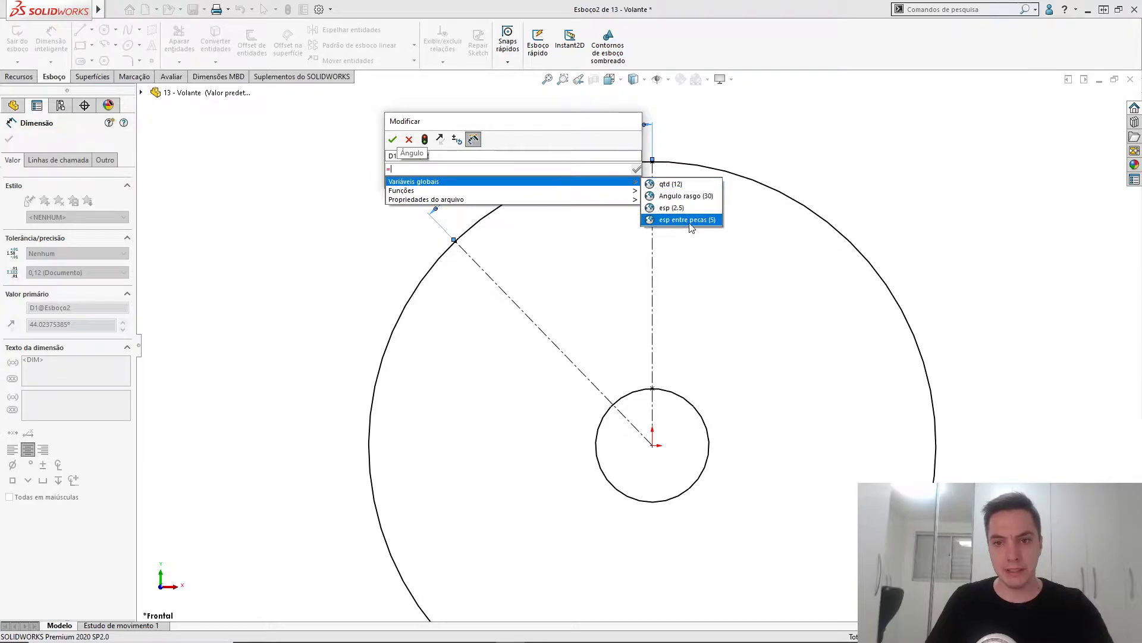
click(690, 196)
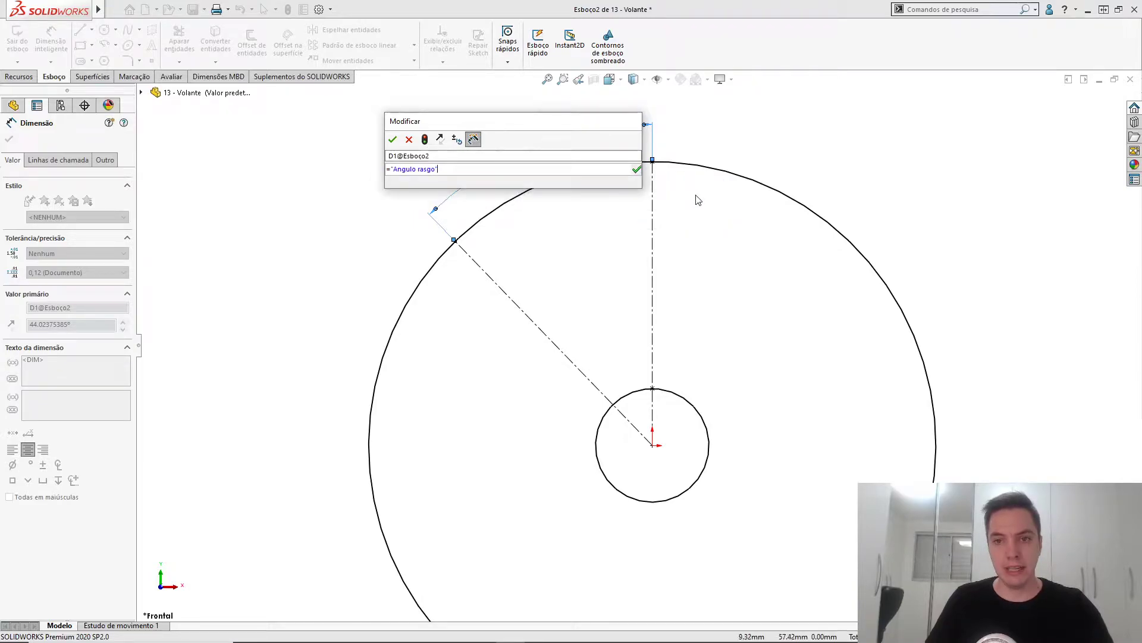
click(393, 139)
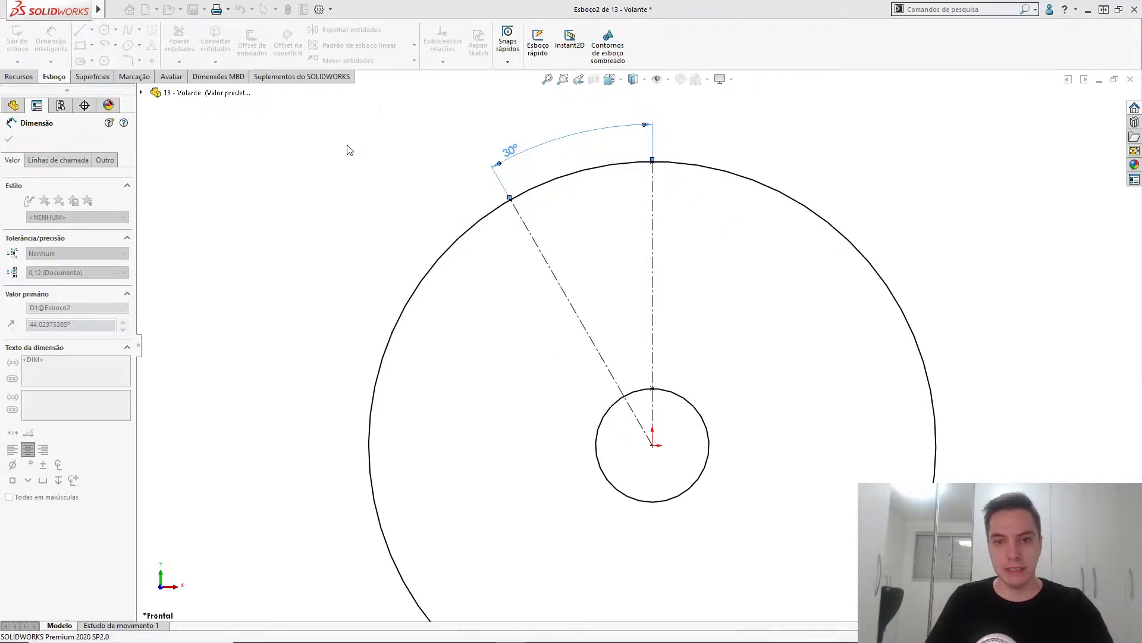
- Move the 30° angle dimension farther outside the outer circle and end the dimension command
drag(509, 160, 553, 129)
click(555, 124)
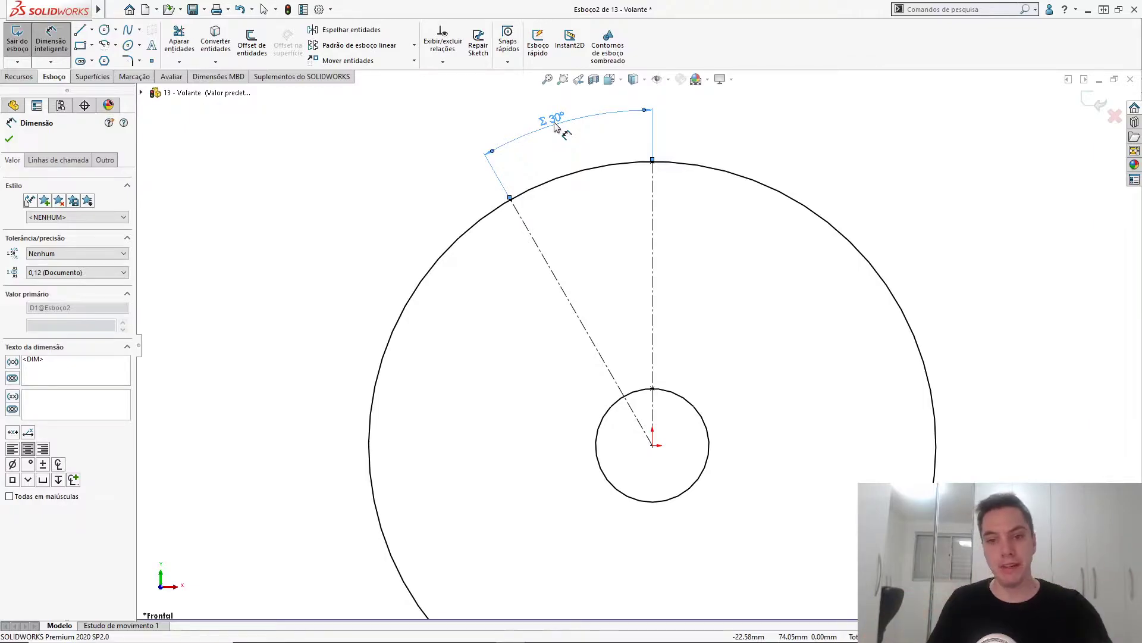
key(Escape)
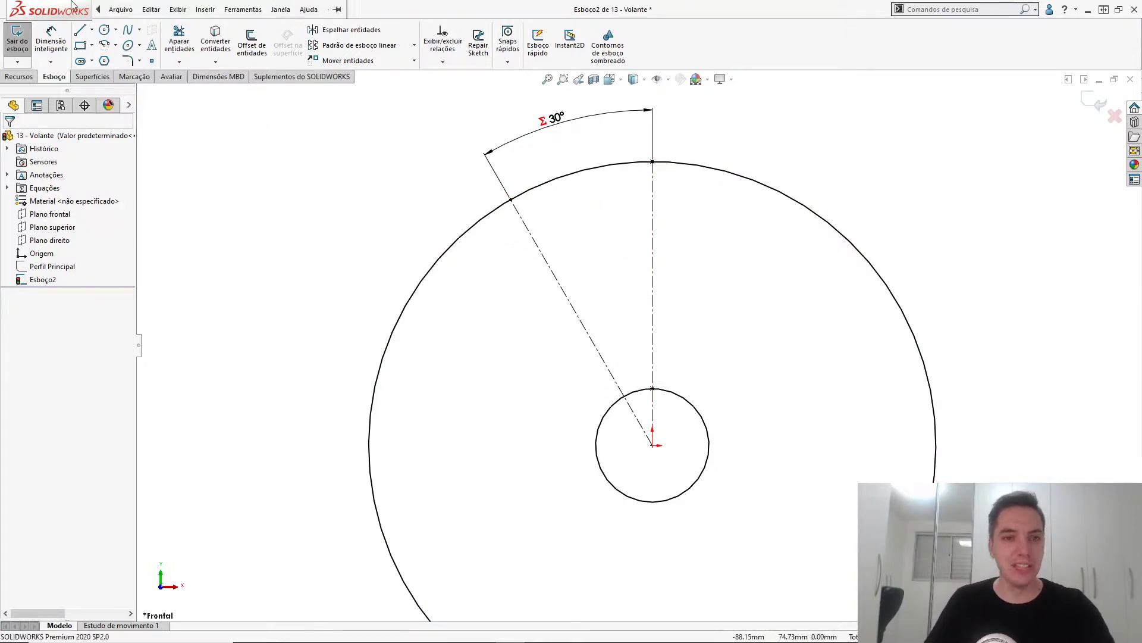
- Offset the vertical and slanted centerlines 2.5 mm inward, toward the inside of the wedge between them
click(251, 45)
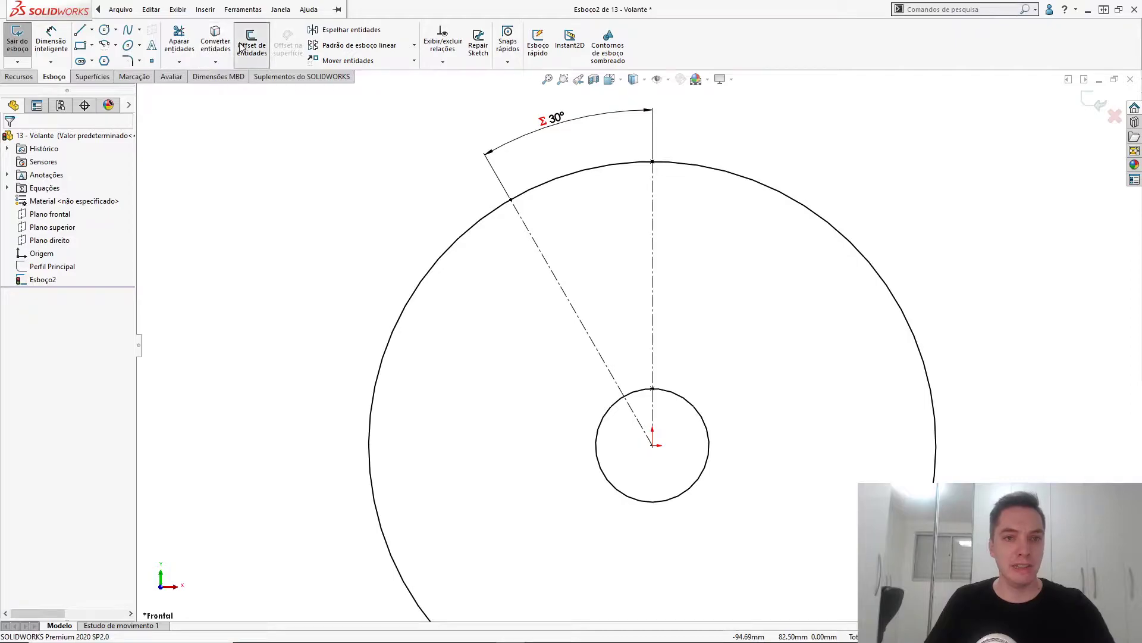
click(533, 240)
click(654, 224)
click(601, 177)
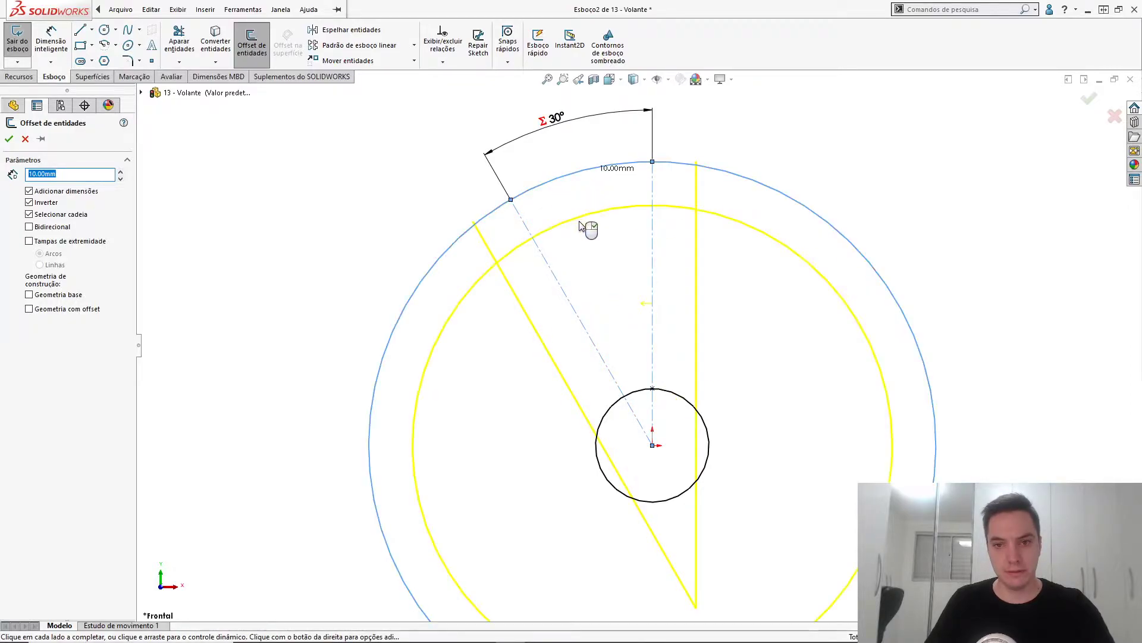
click(29, 203)
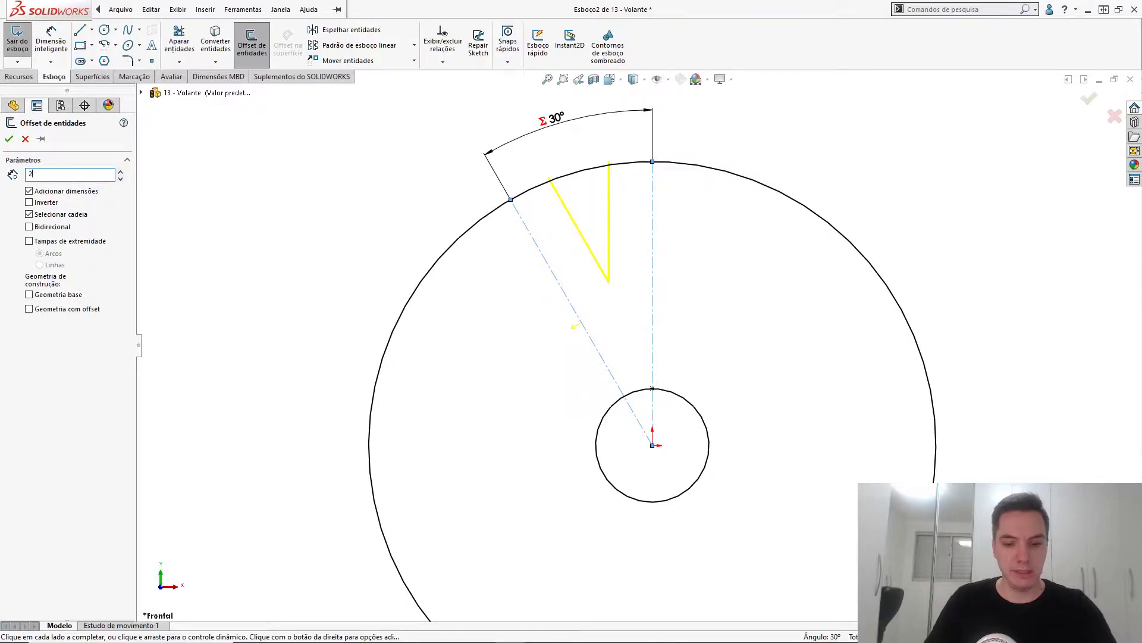
text(5)
key(Return)
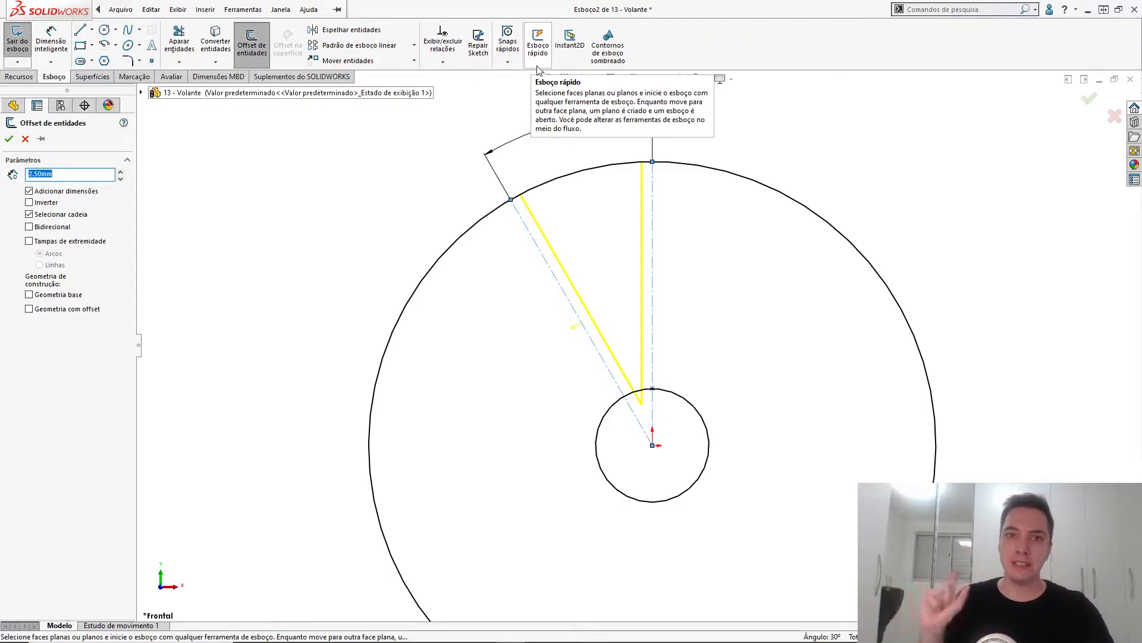
click(9, 139)
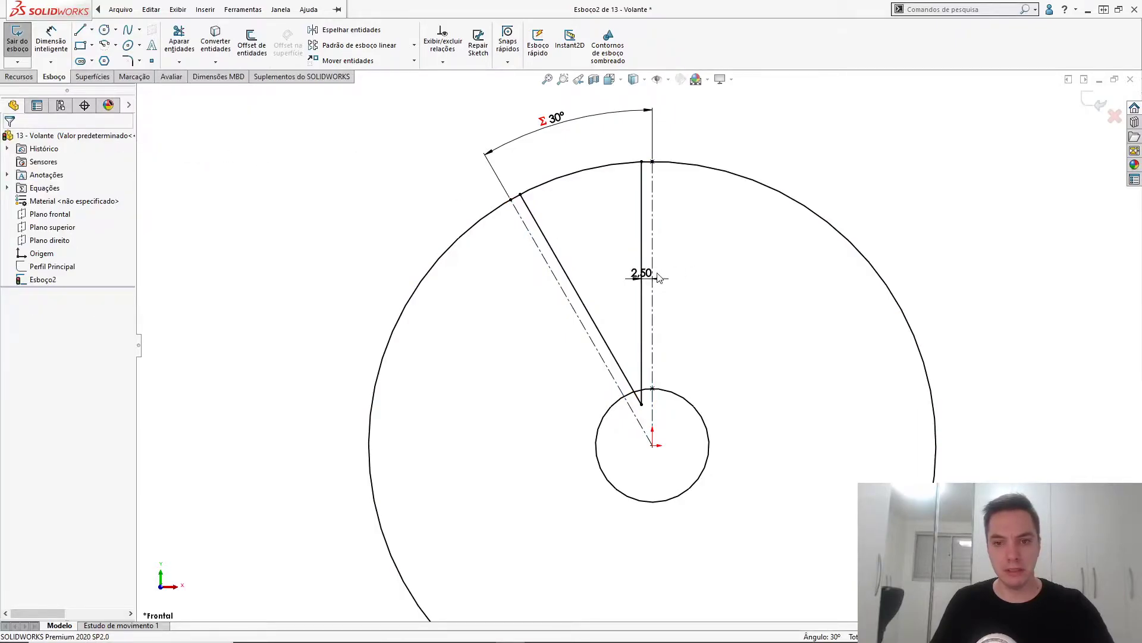
- Delete the 2.50 offset dimension between the vertical centerline and its offset line
scroll(655, 258, down, 2)
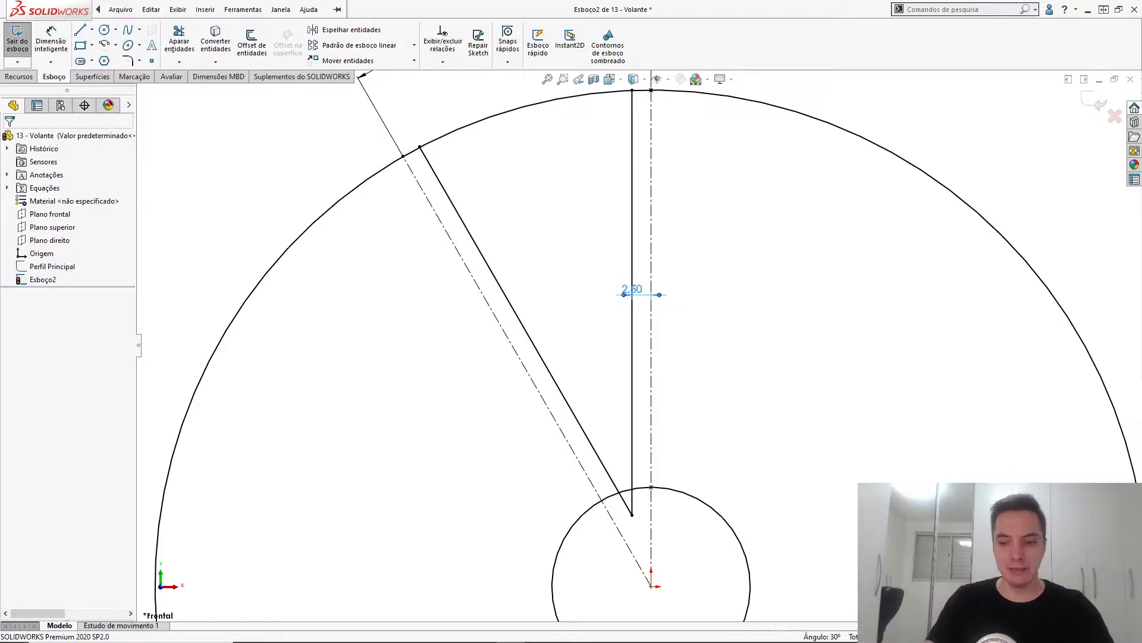
click(632, 289)
key(Delete)
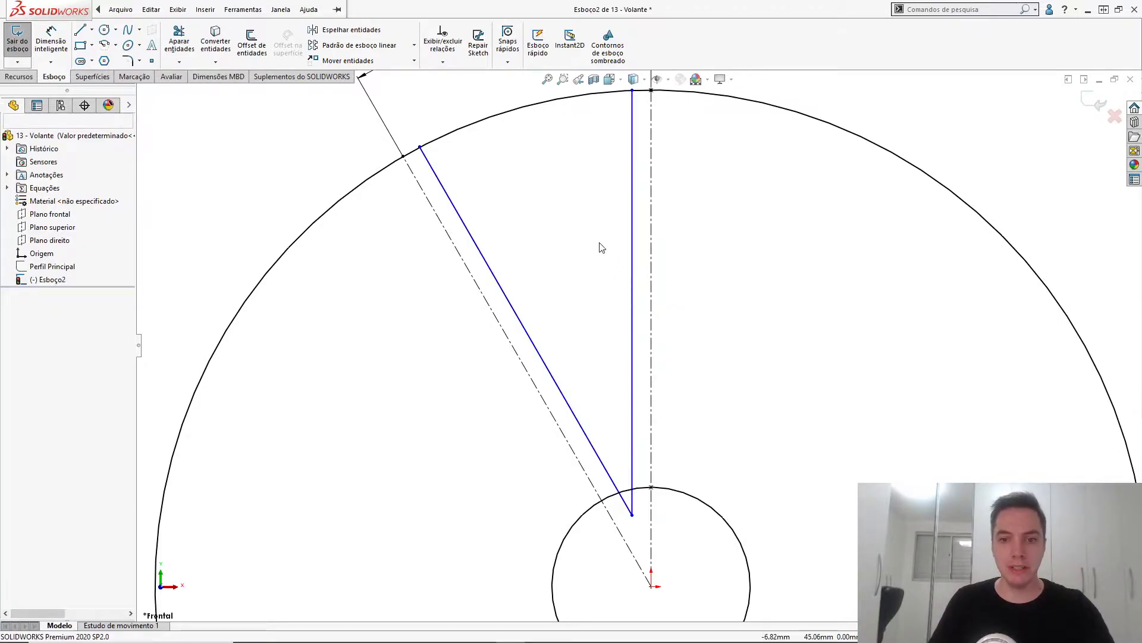
- Offset the outer circle 2.5 mm inward, keeping the added dimension
scroll(595, 241, up, 1)
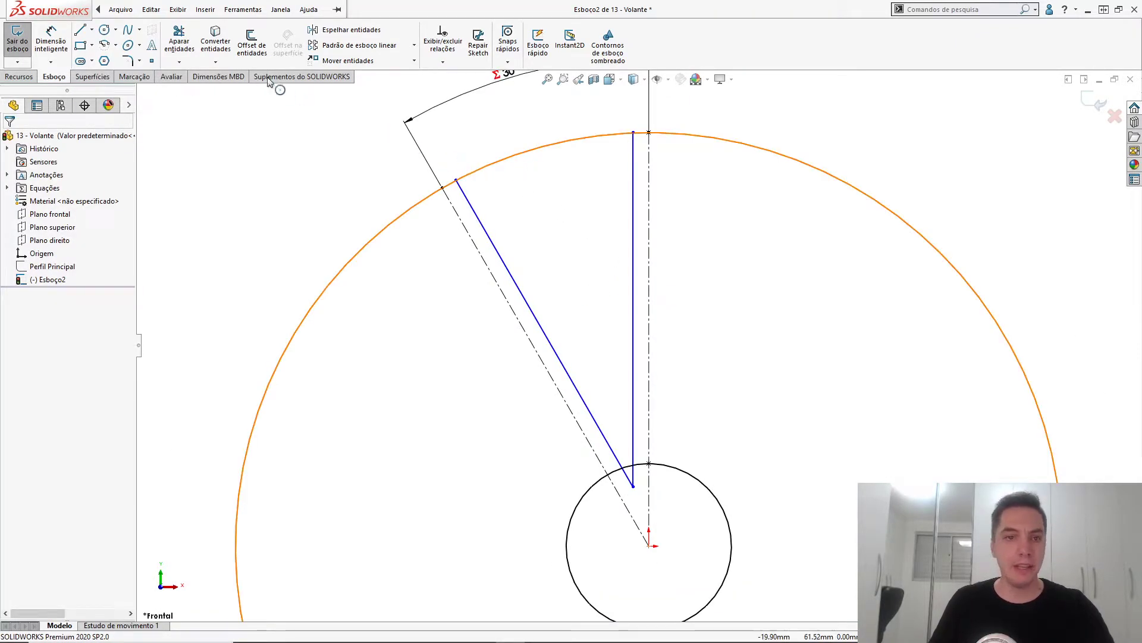
click(252, 41)
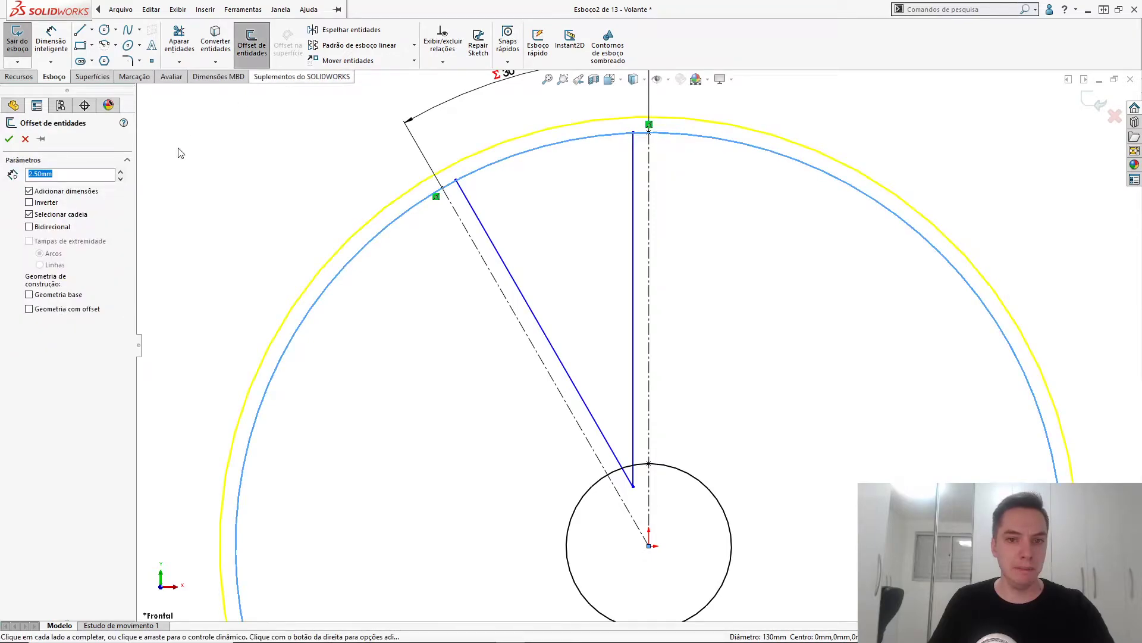
click(30, 202)
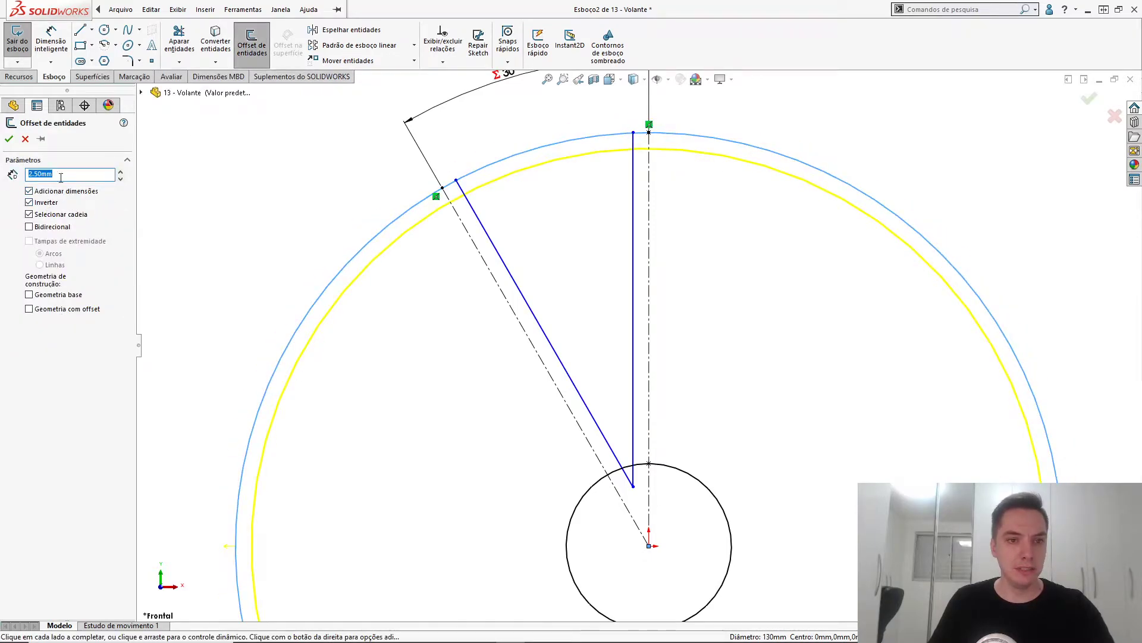
click(9, 139)
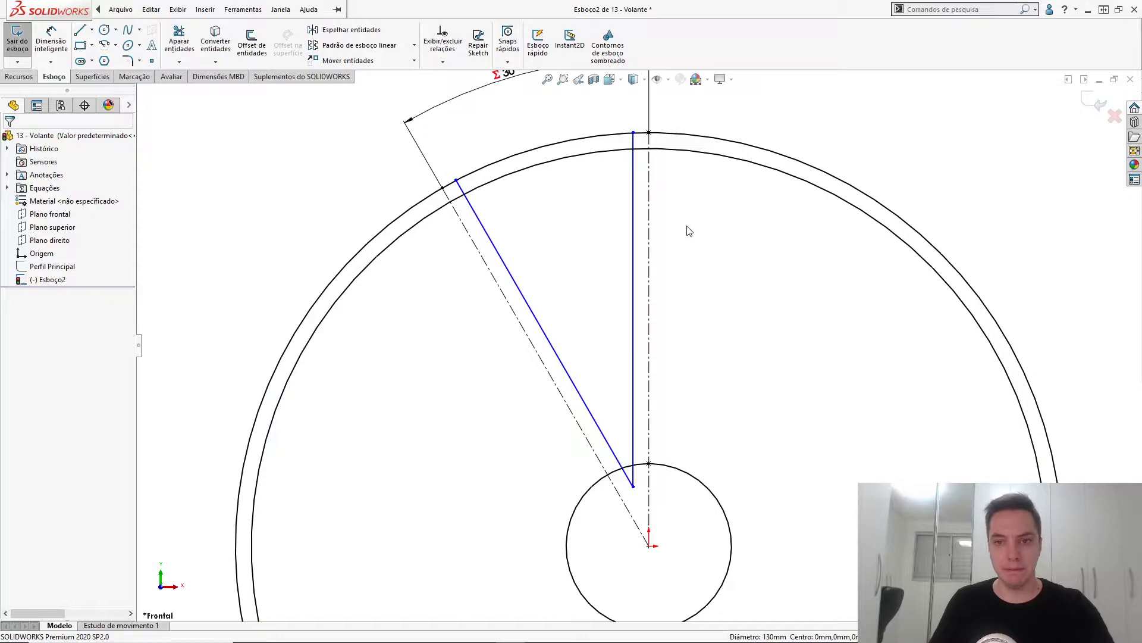
- Convert the original outer circle and the hub circle to construction geometry
scroll(645, 290, up, 3)
scroll(631, 262, down, 2)
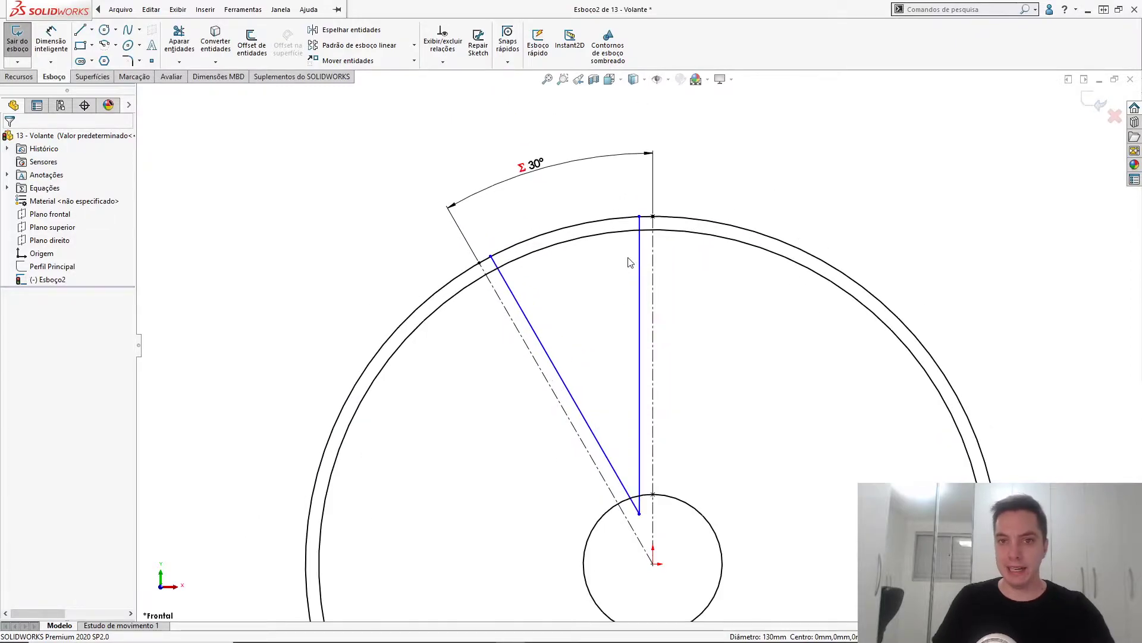
click(612, 219)
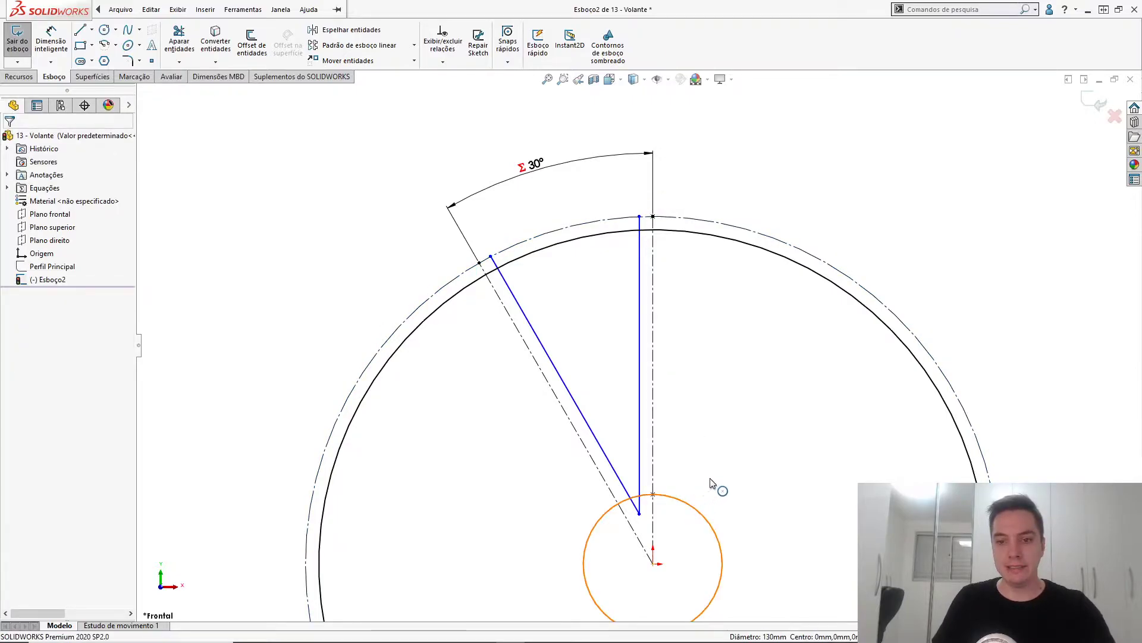
click(710, 484)
click(736, 464)
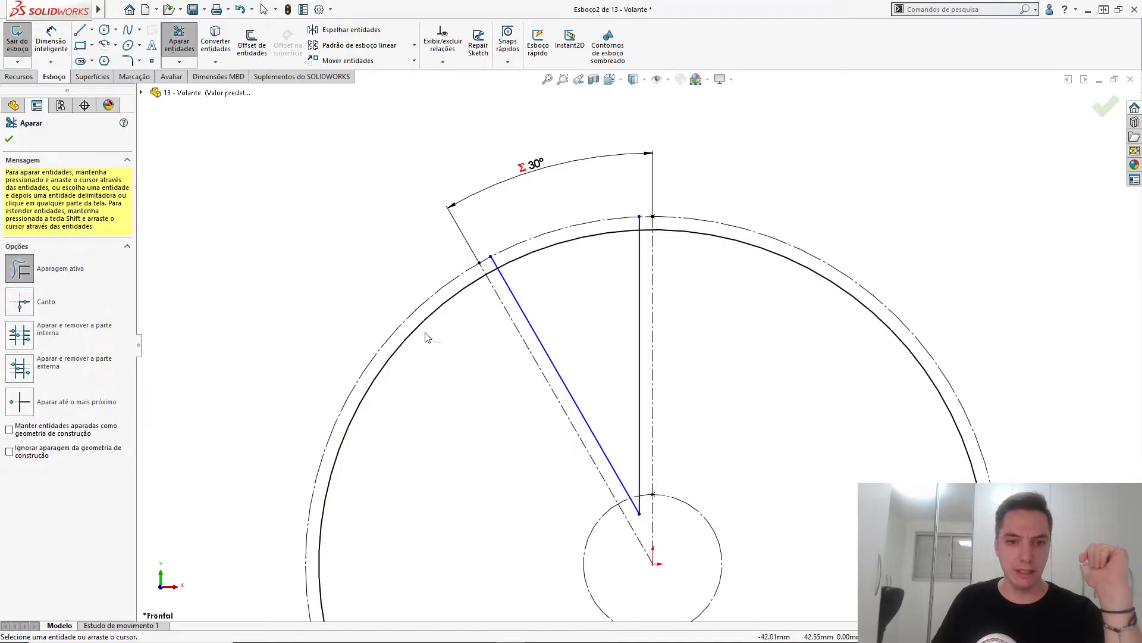
- Power-trim the offset circle to the arc between the two offset lines and trim the line ends that extend beyond it
drag(424, 331, 424, 327)
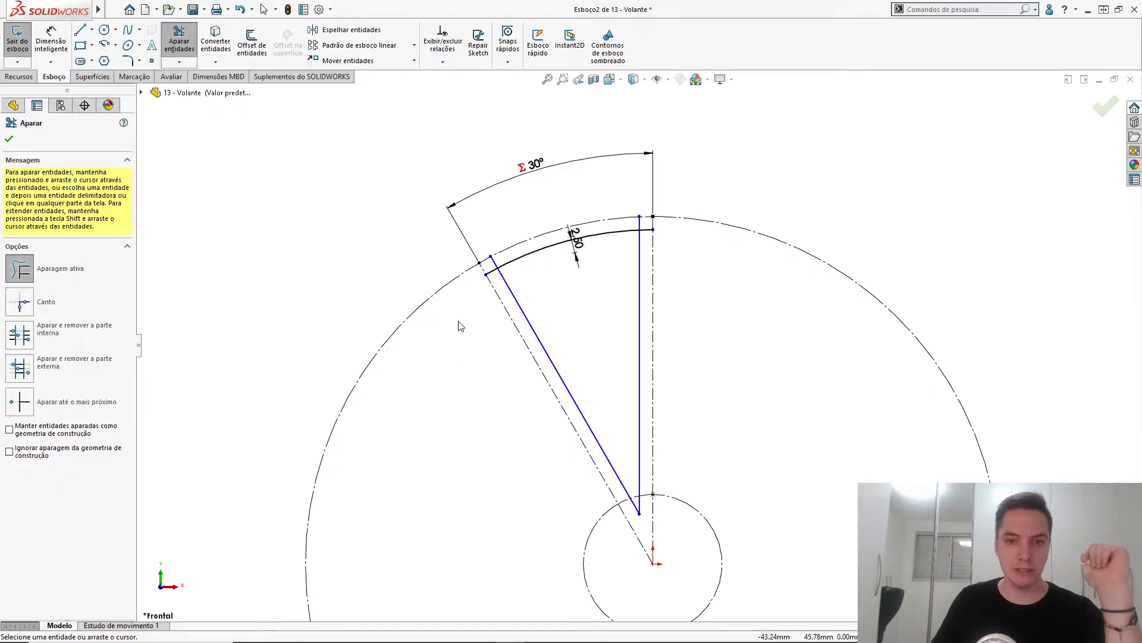
scroll(649, 238, down, 3)
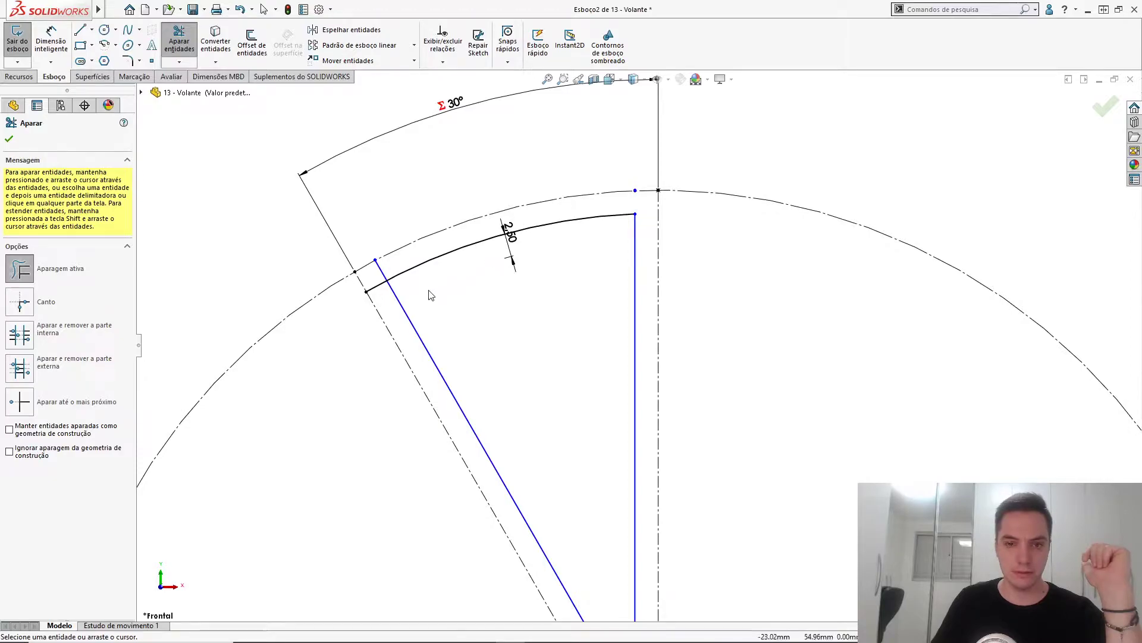
scroll(524, 357, up, 5)
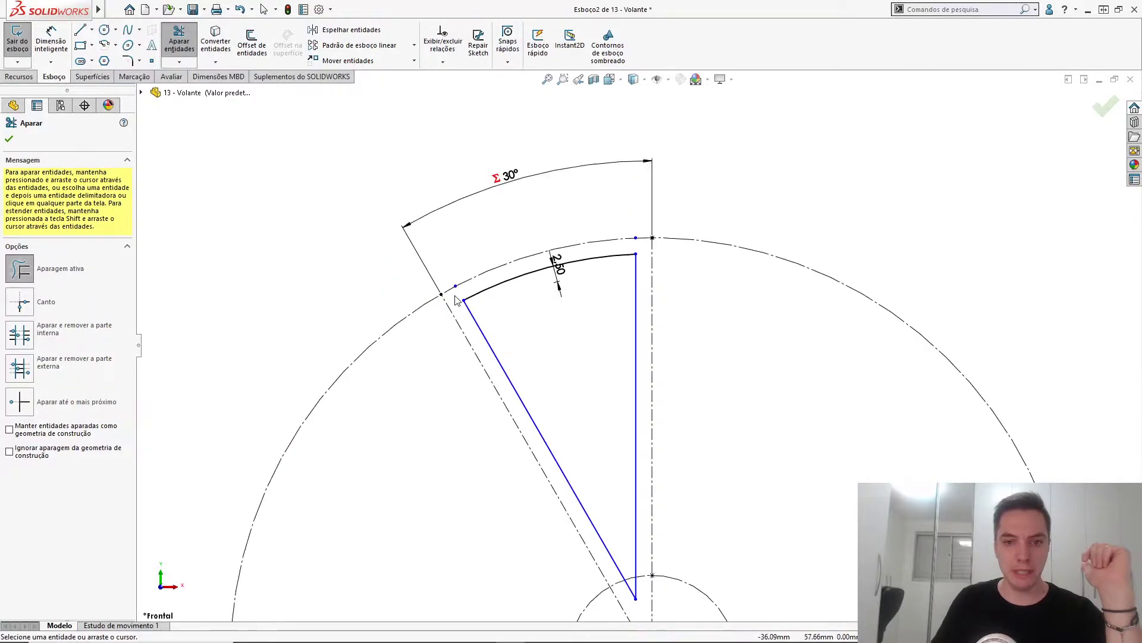
- Dimension the doubled distance between the vertical centerline and the wedge's vertical line, linking it to the global variable "esp entre pecas"
click(9, 139)
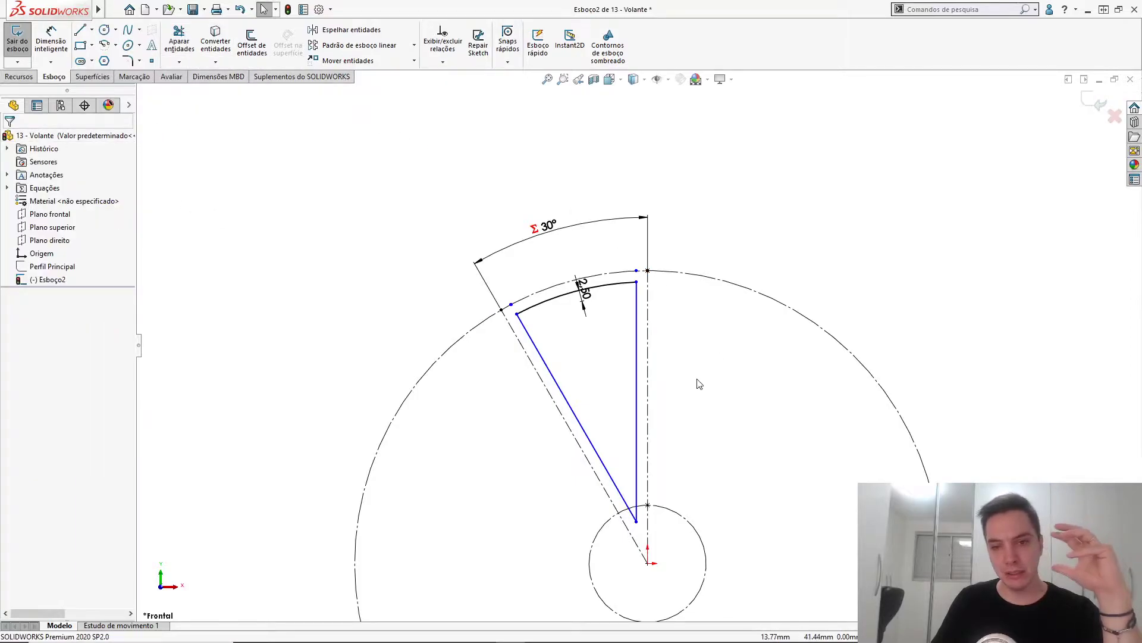
scroll(637, 405, down, 2)
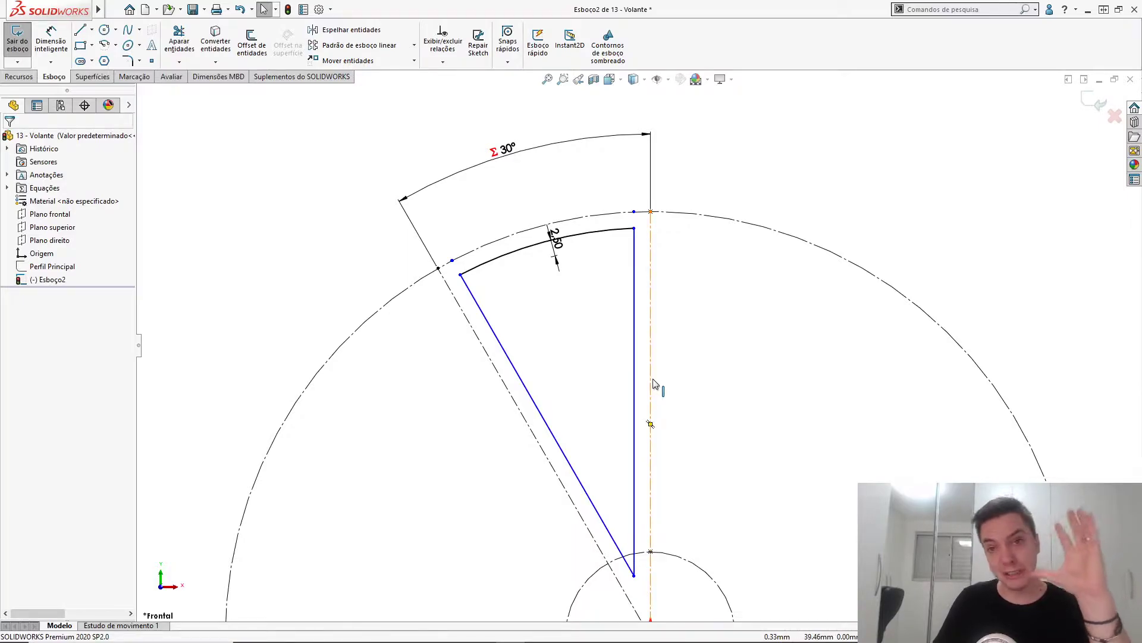
key(s)
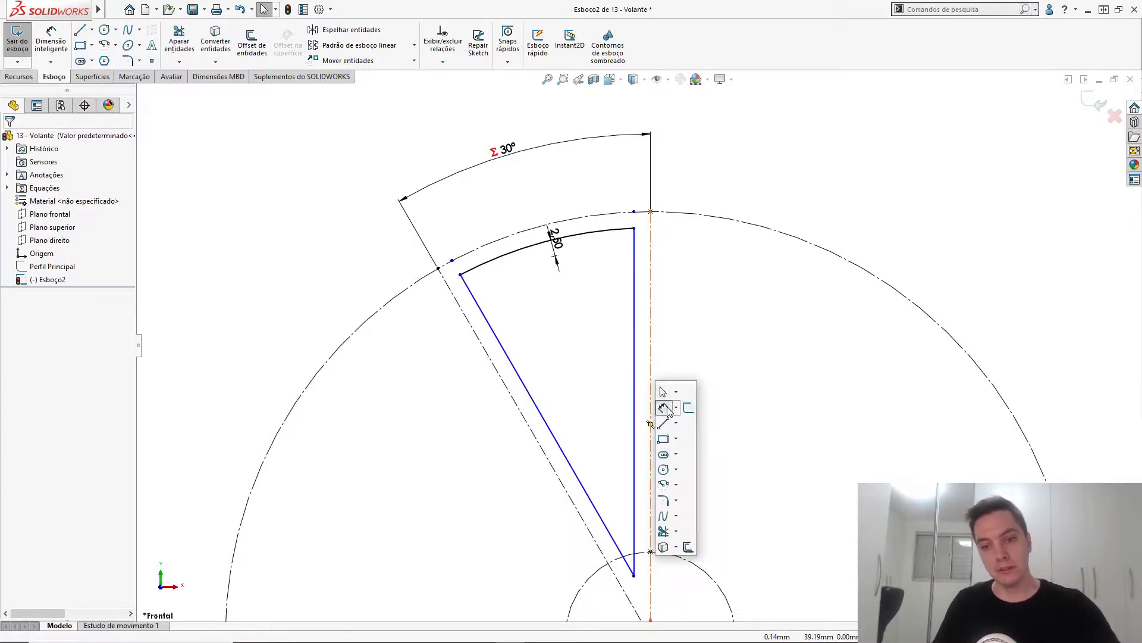
click(665, 407)
click(650, 379)
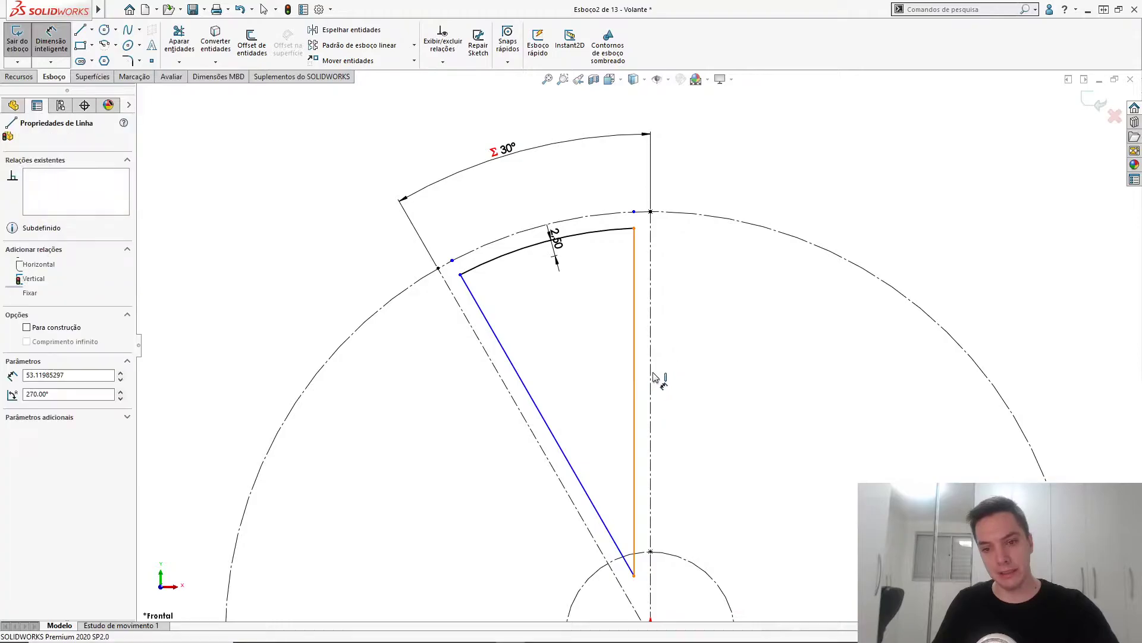
click(634, 371)
click(721, 299)
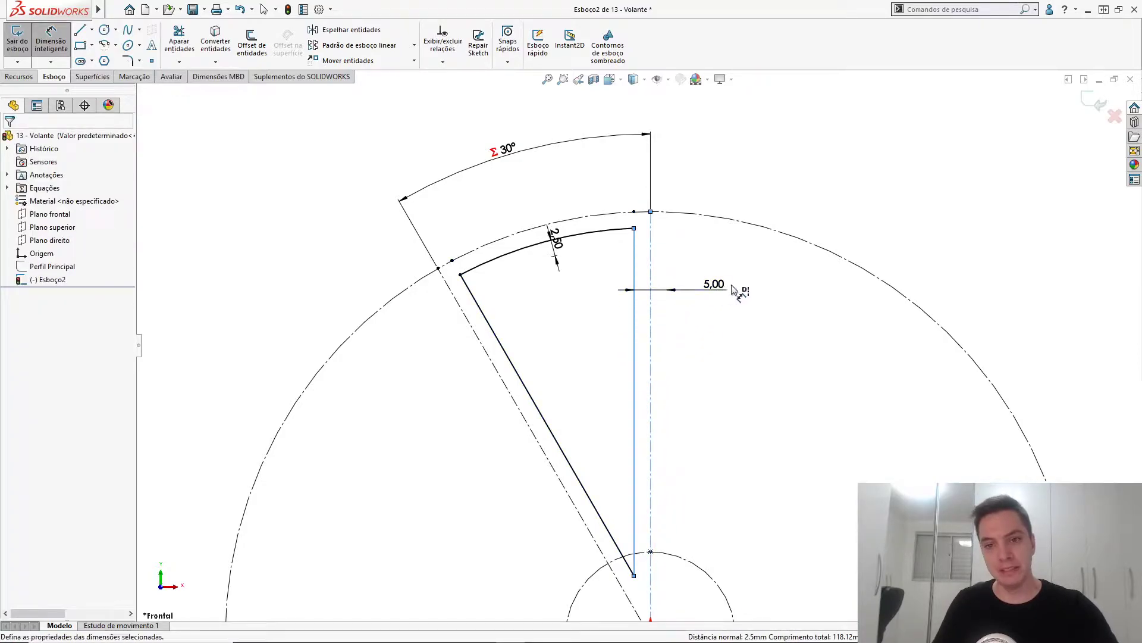
click(723, 290)
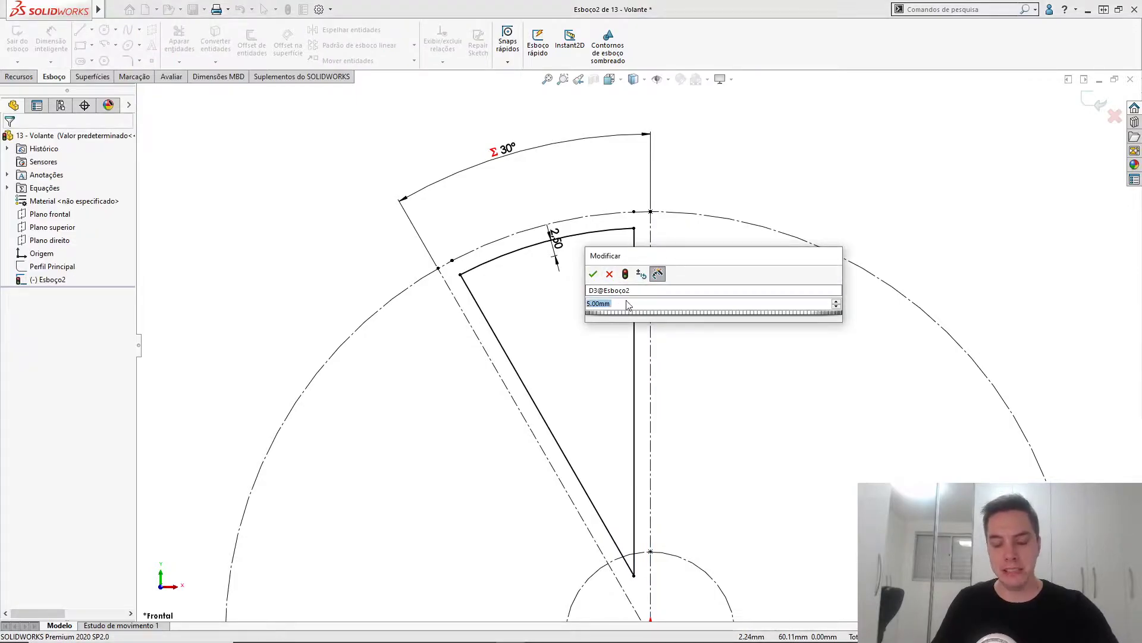
text(=)
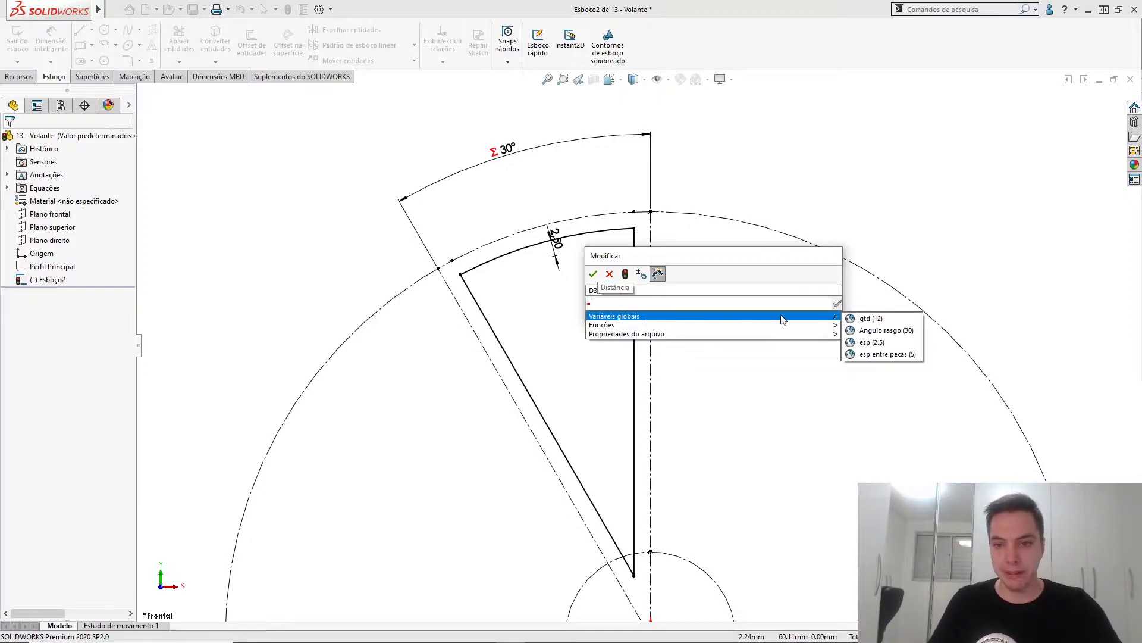
click(899, 355)
click(595, 277)
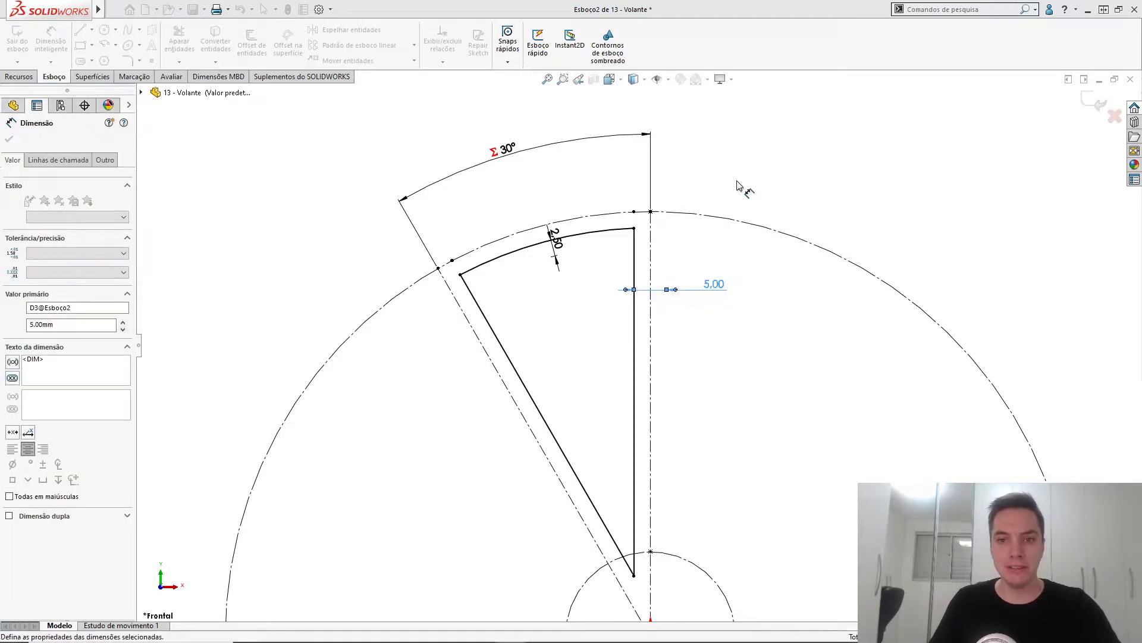
- Move the linked 5.00 dimension above the outer circle and delete the wedge arc's 2.50 offset dimension
scroll(646, 209, down, 1)
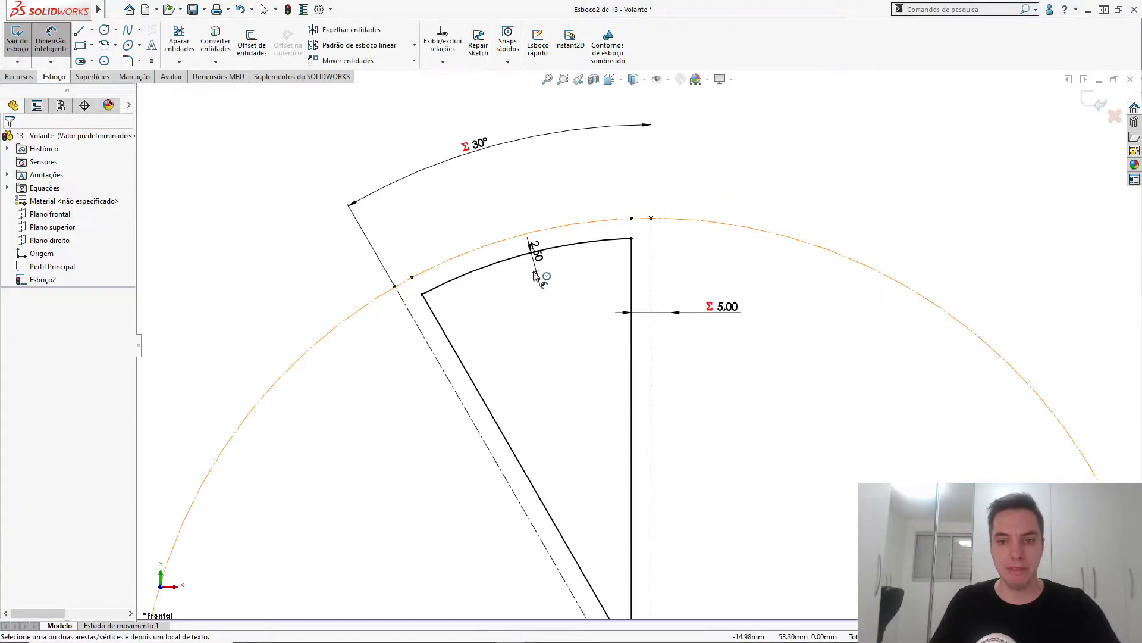
scroll(534, 269, down, 1)
drag(768, 320, 754, 145)
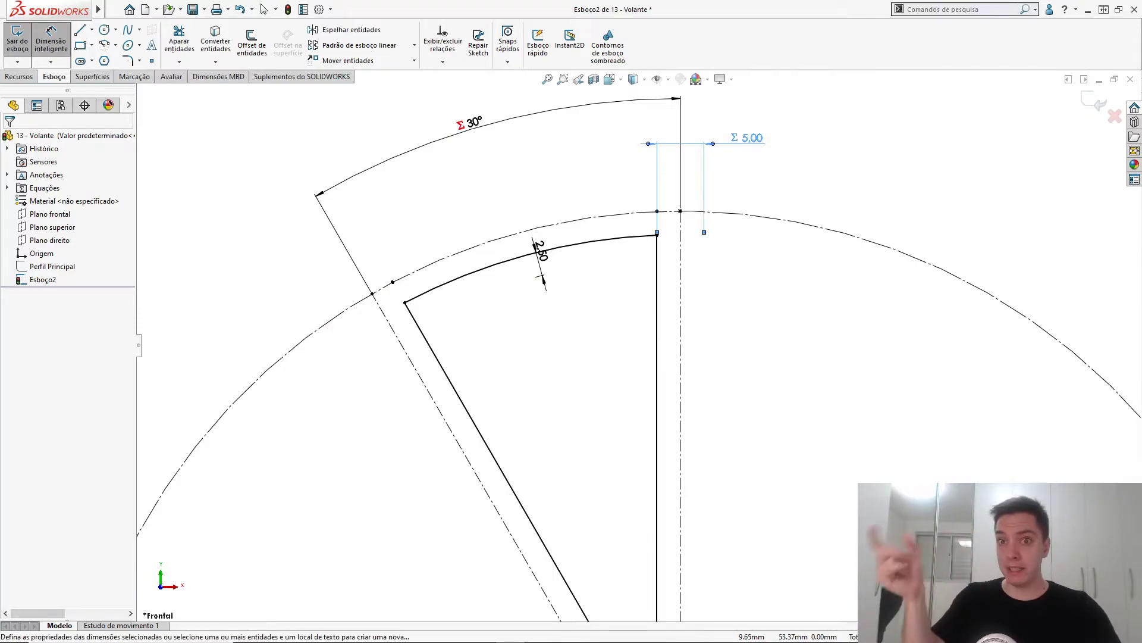
click(729, 144)
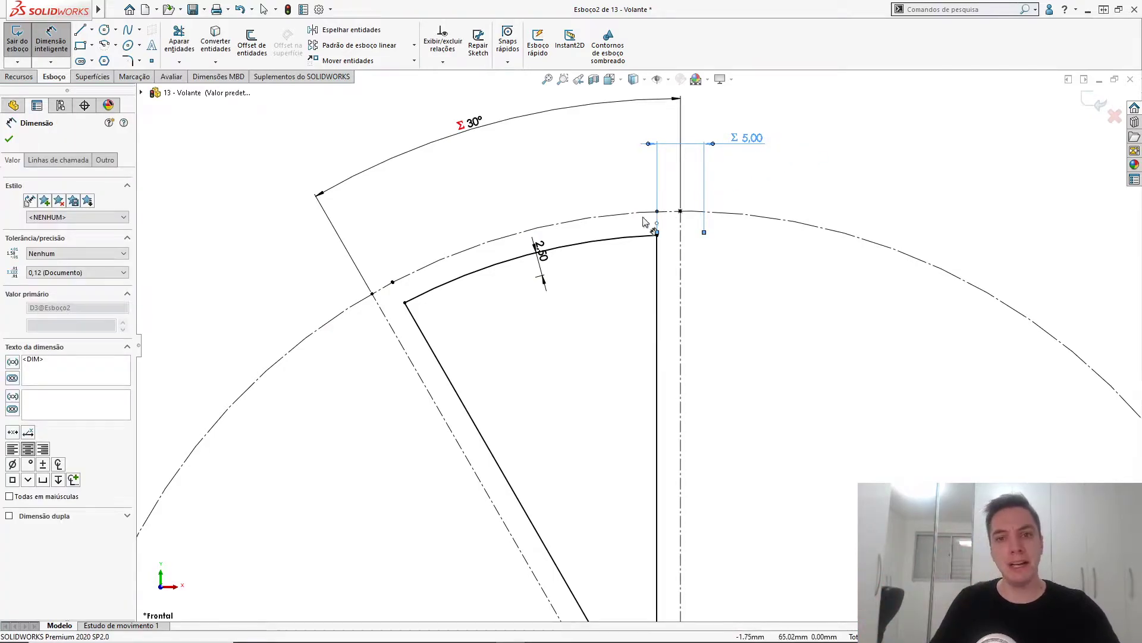
drag(541, 249, 598, 266)
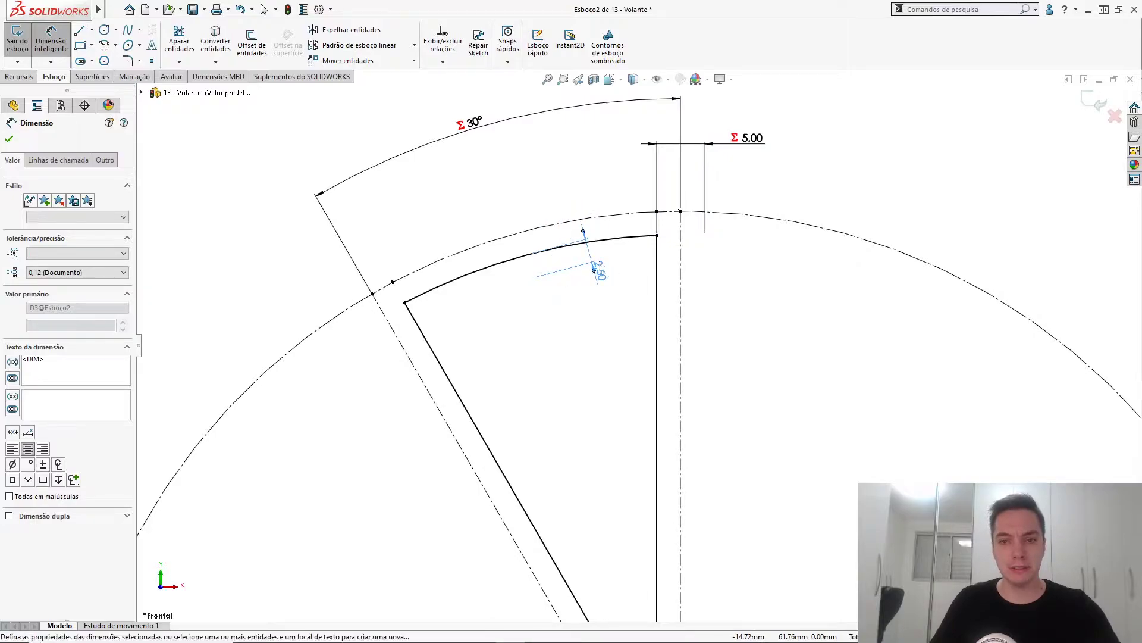
key(Delete)
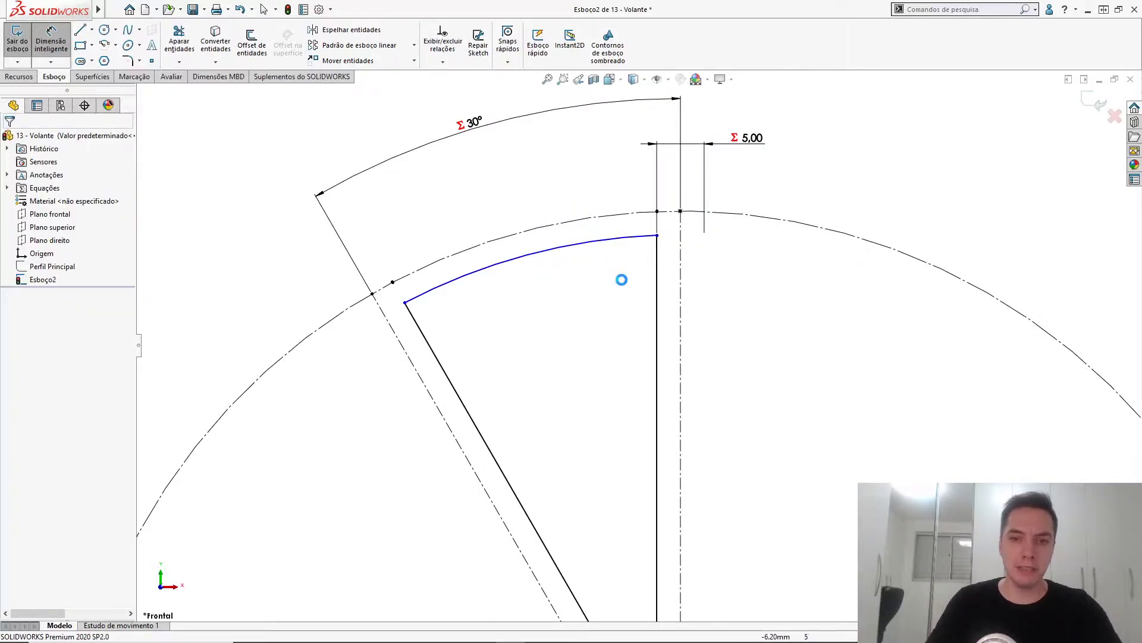
- Dimension the gap between the wedge's arc and the outer construction circle, linking it to the global variable "esp"
key(s)
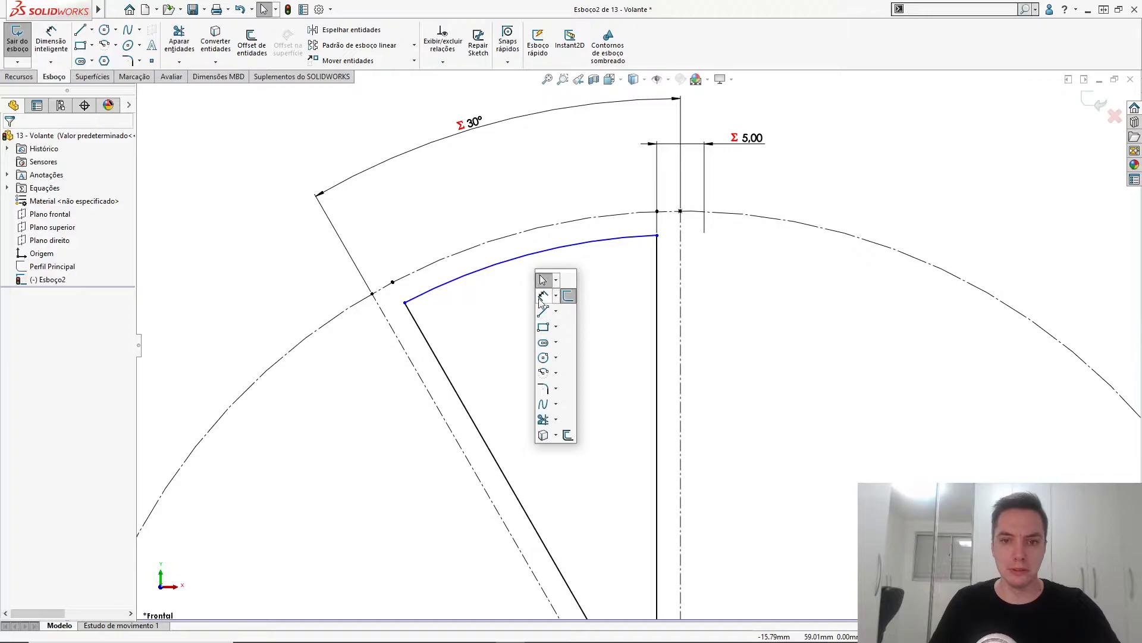
click(533, 284)
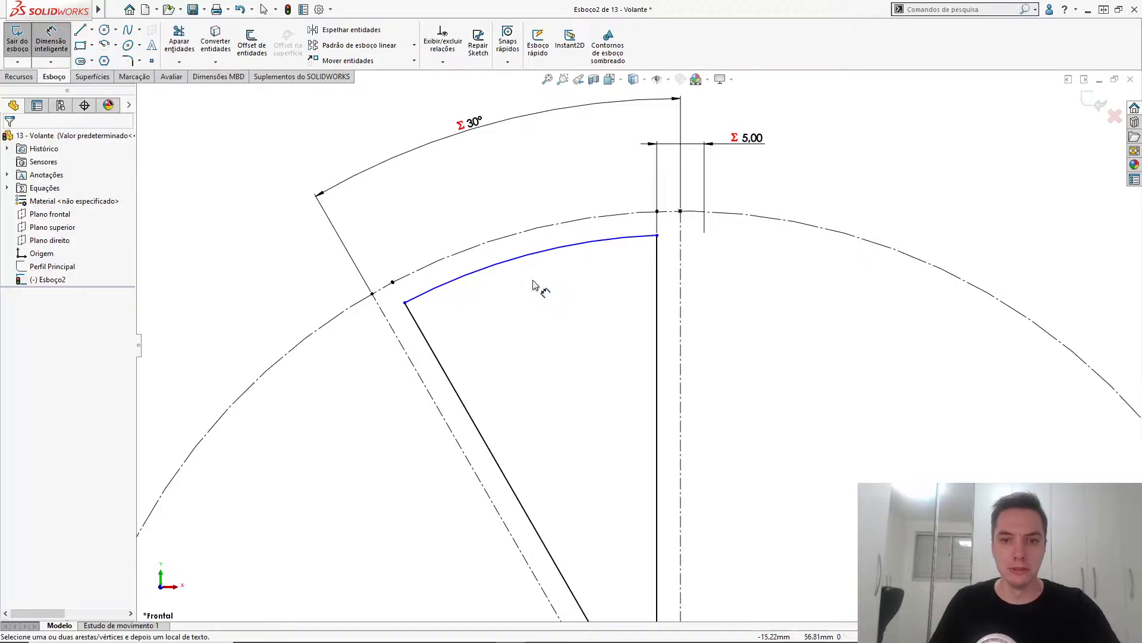
click(503, 253)
click(499, 239)
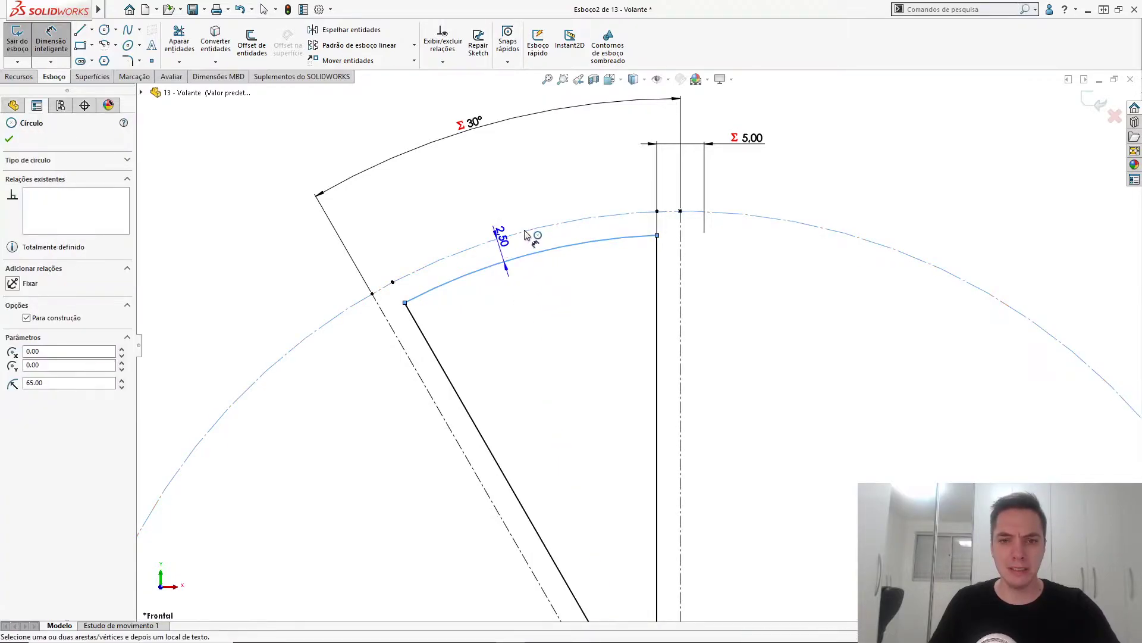
click(535, 185)
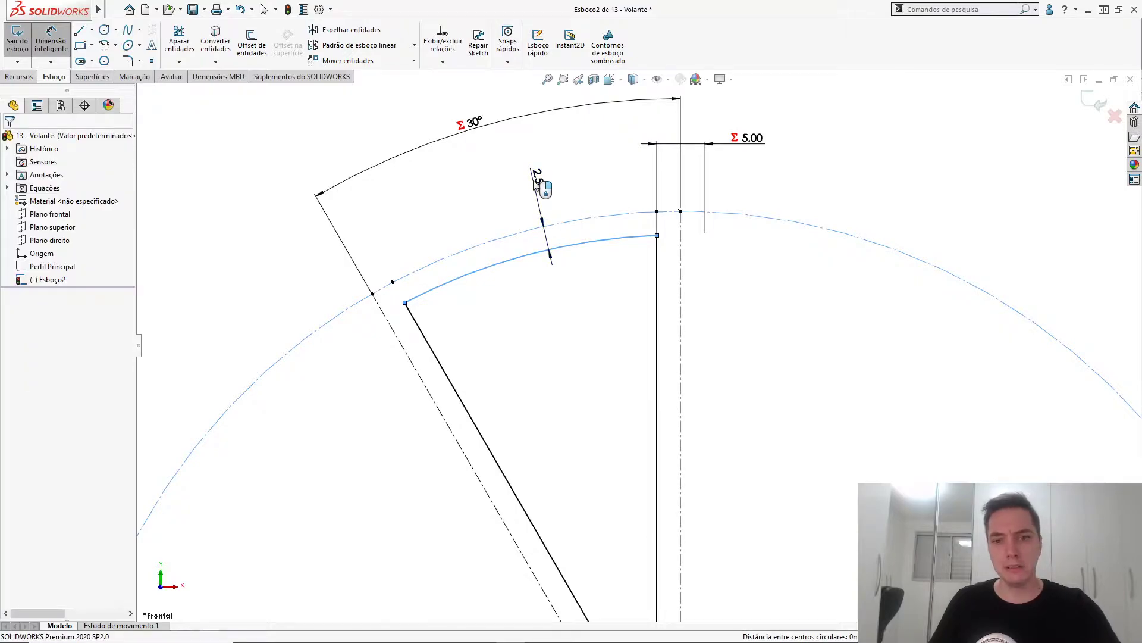
double_click(539, 179)
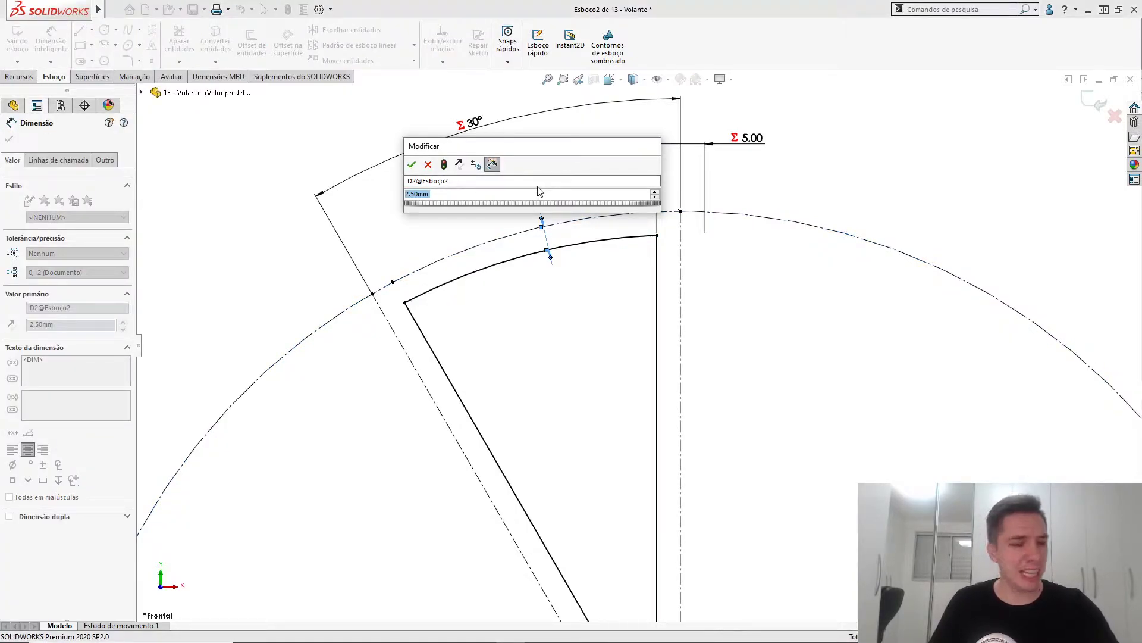
text(=)
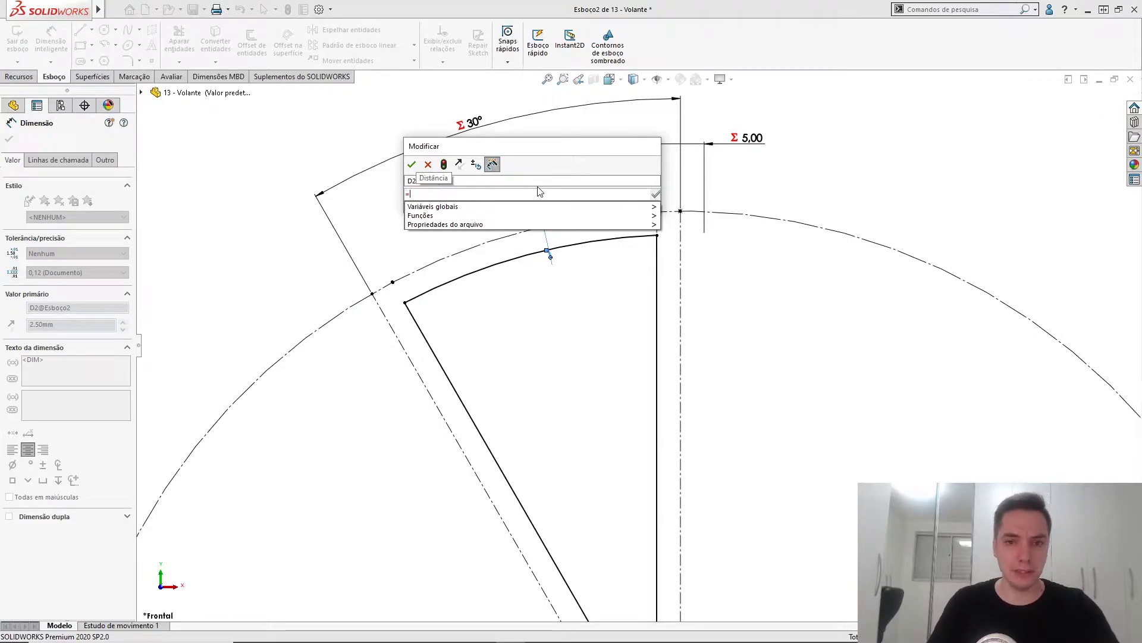
mouse_move(554, 219)
mouse_move(675, 206)
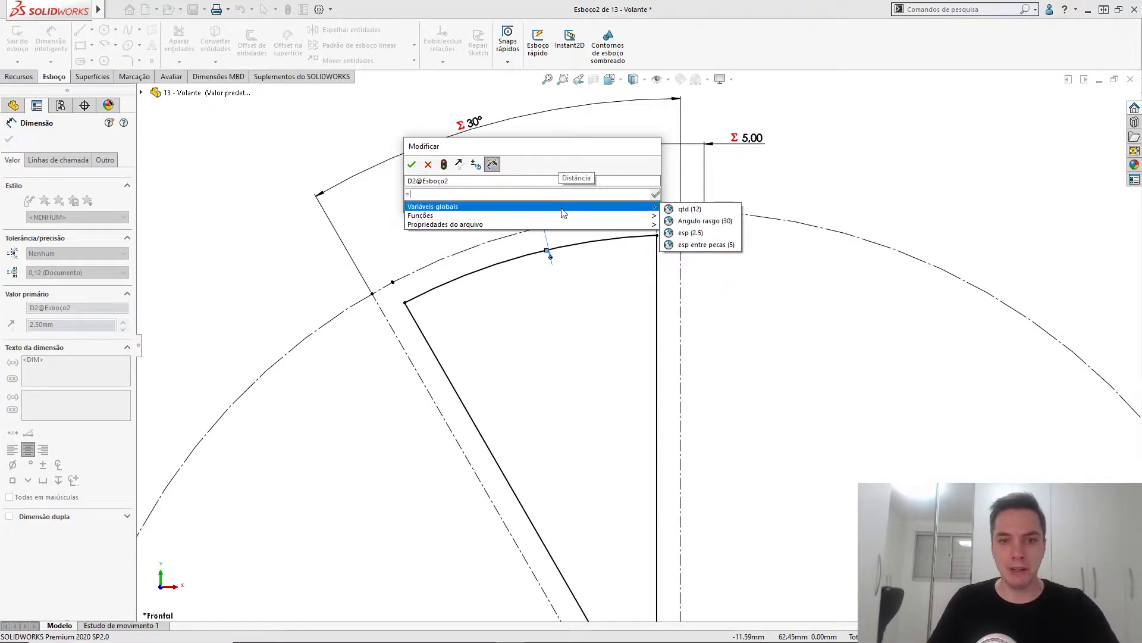
click(692, 232)
key(Return)
key(Return)
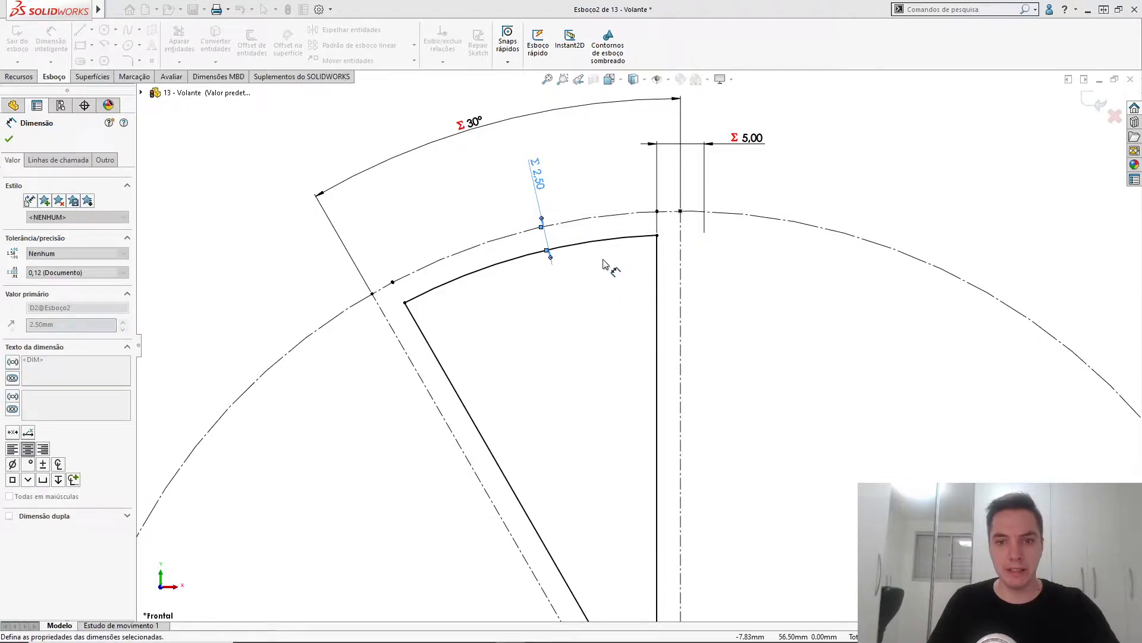
click(606, 264)
- Add a 2 mm sketch fillet between the wedge's two straight lines at the corner near the hub
scroll(610, 297, up, 10)
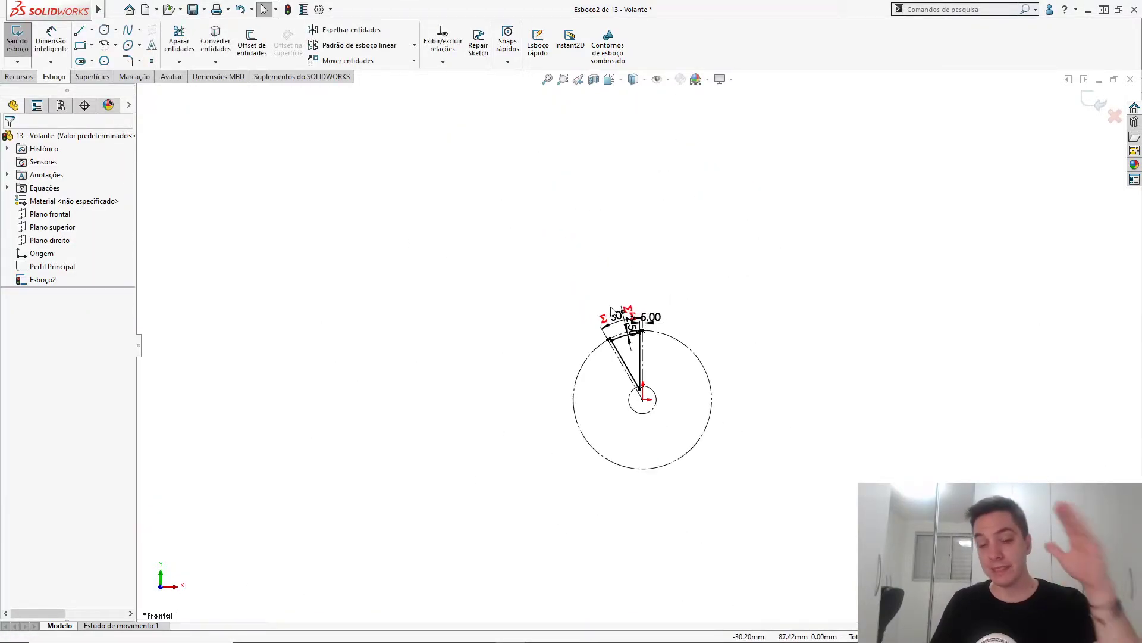
scroll(619, 314, down, 5)
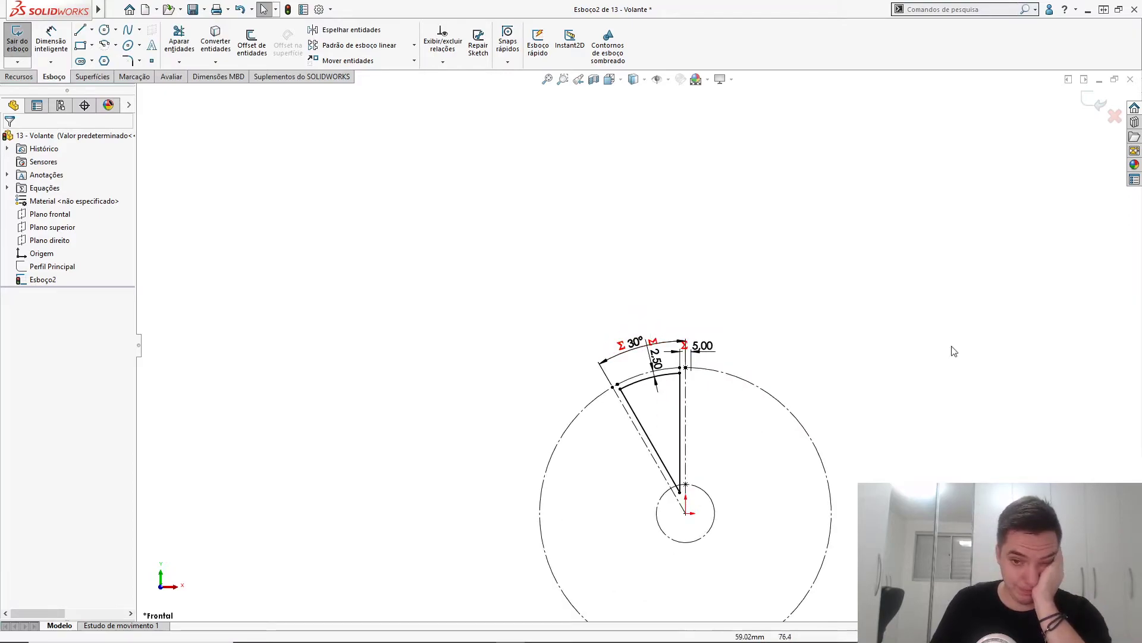
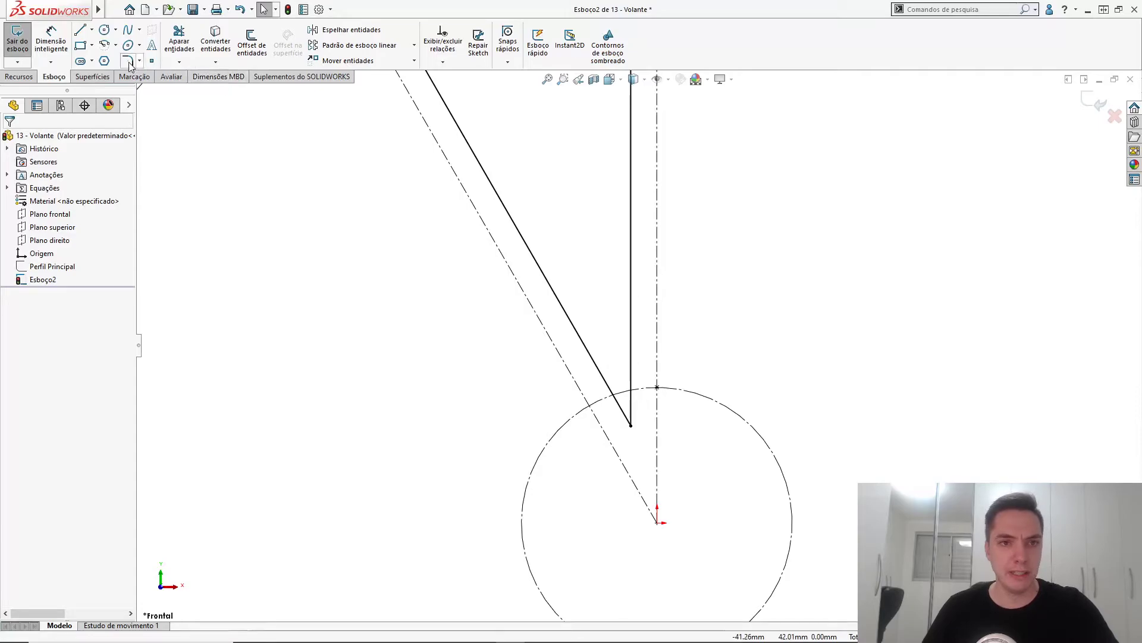
click(127, 60)
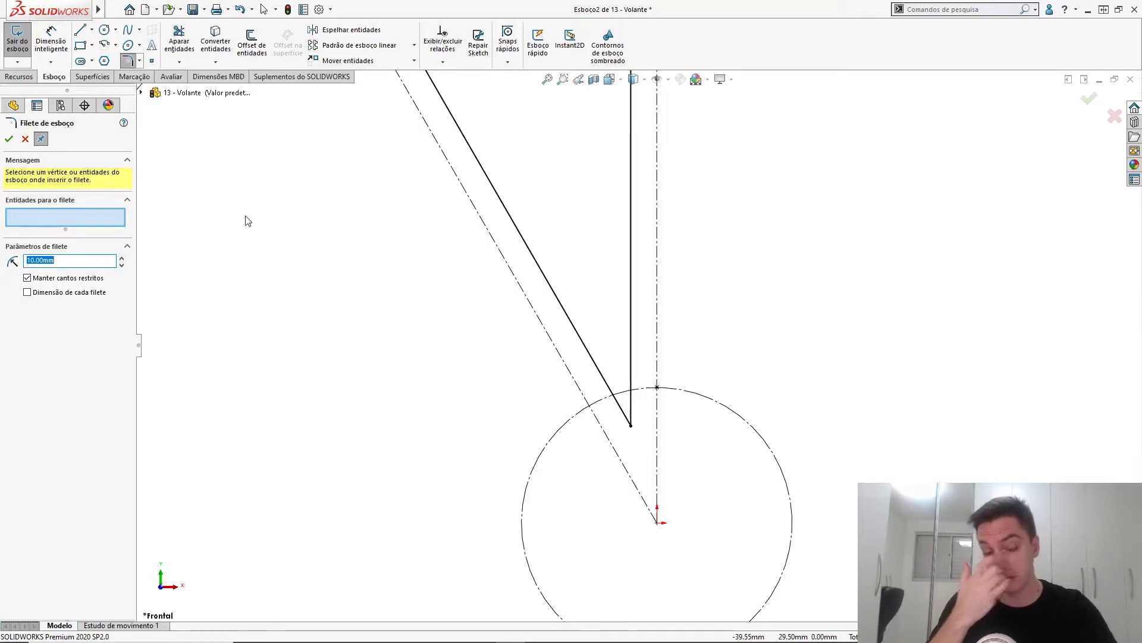
text(2)
key(Return)
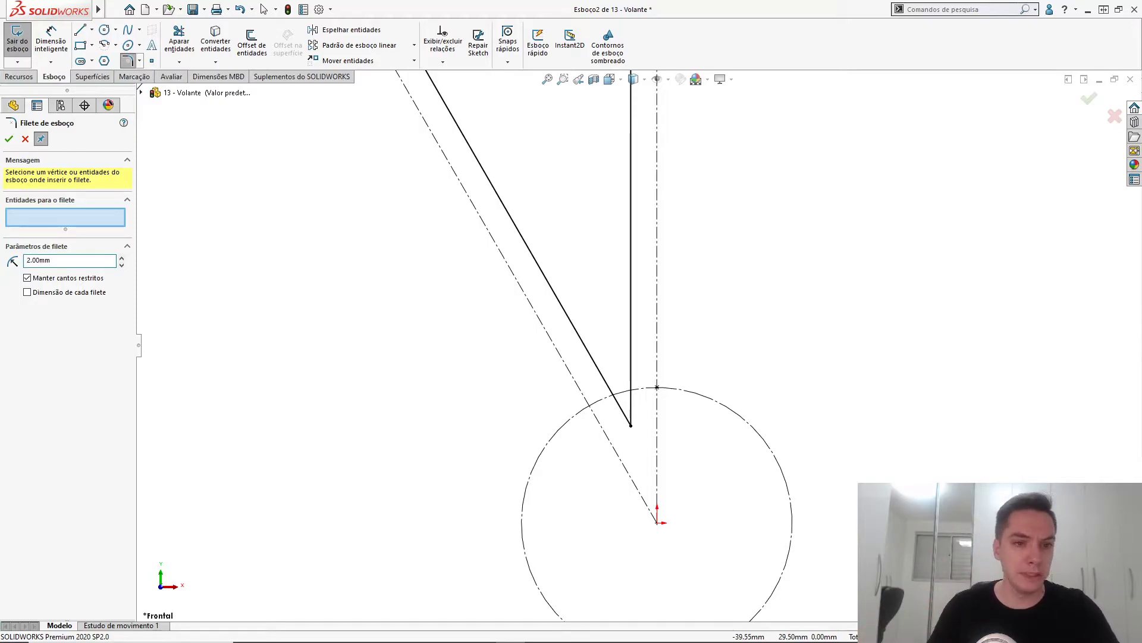
click(570, 319)
click(631, 322)
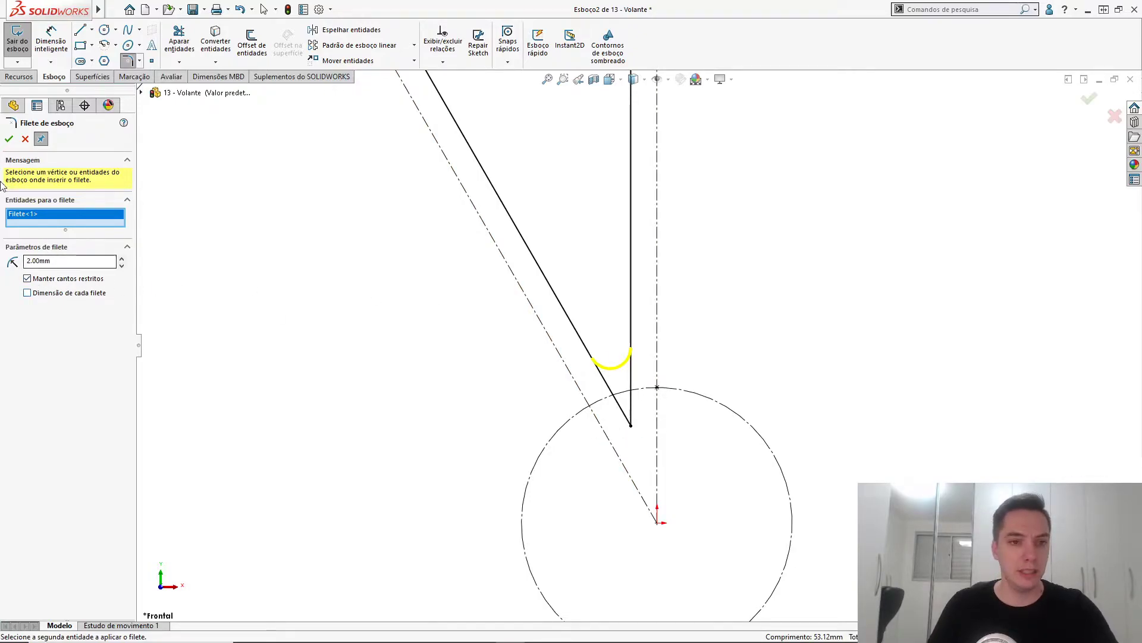
click(9, 139)
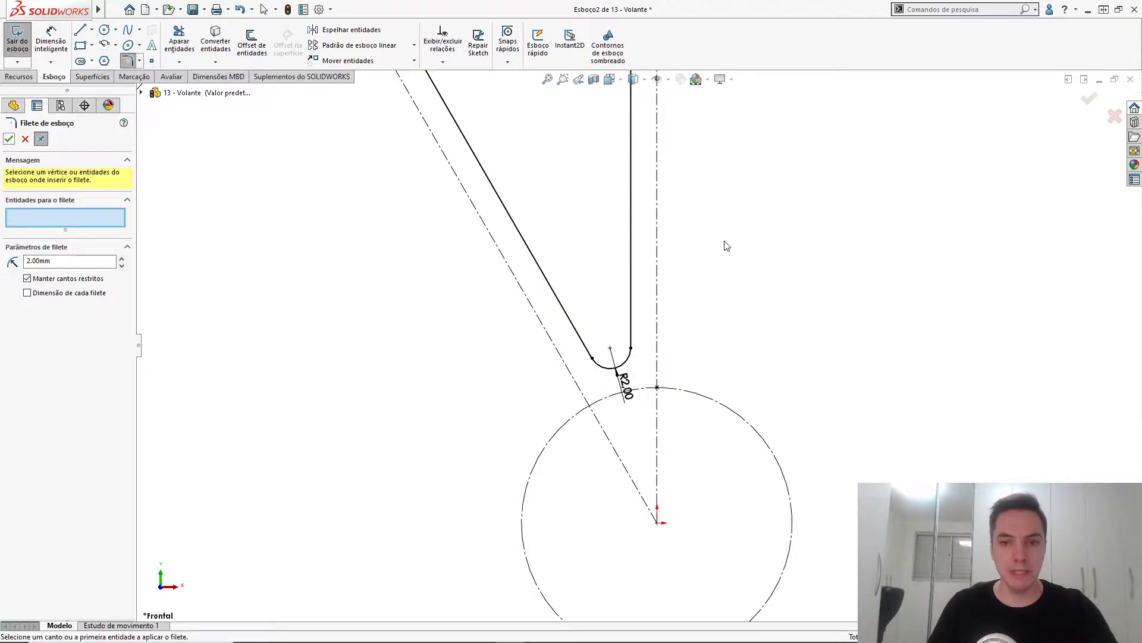
- Add 5 mm sketch fillets to the wedge's two outer corners, where the arc meets the straight lines
scroll(723, 240, up, 5)
scroll(629, 206, down, 2)
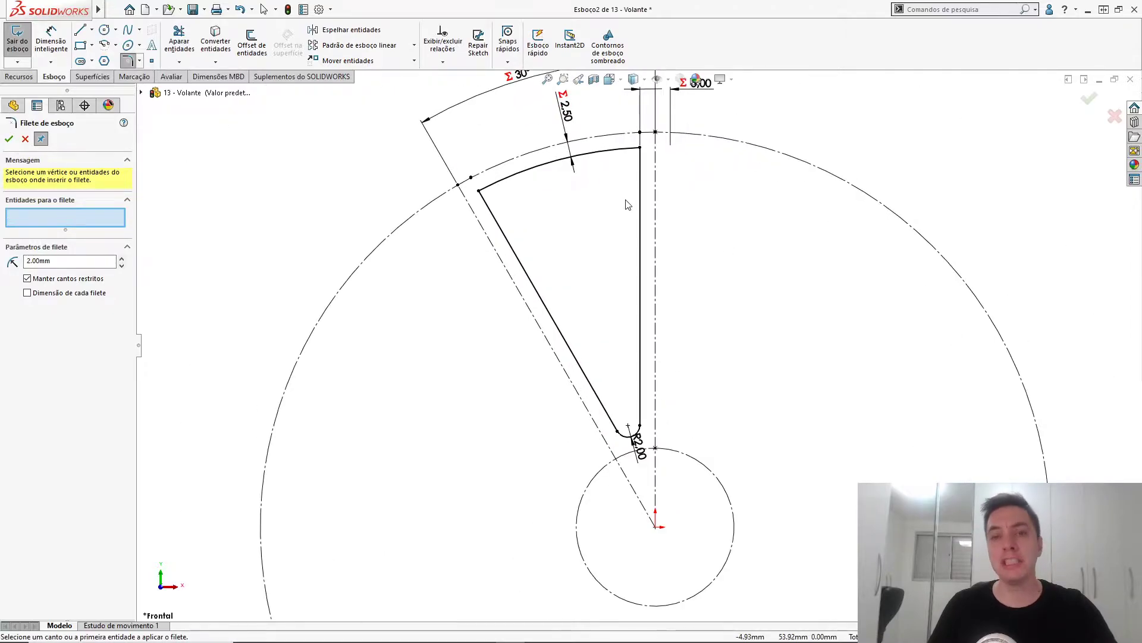
scroll(628, 204, down, 1)
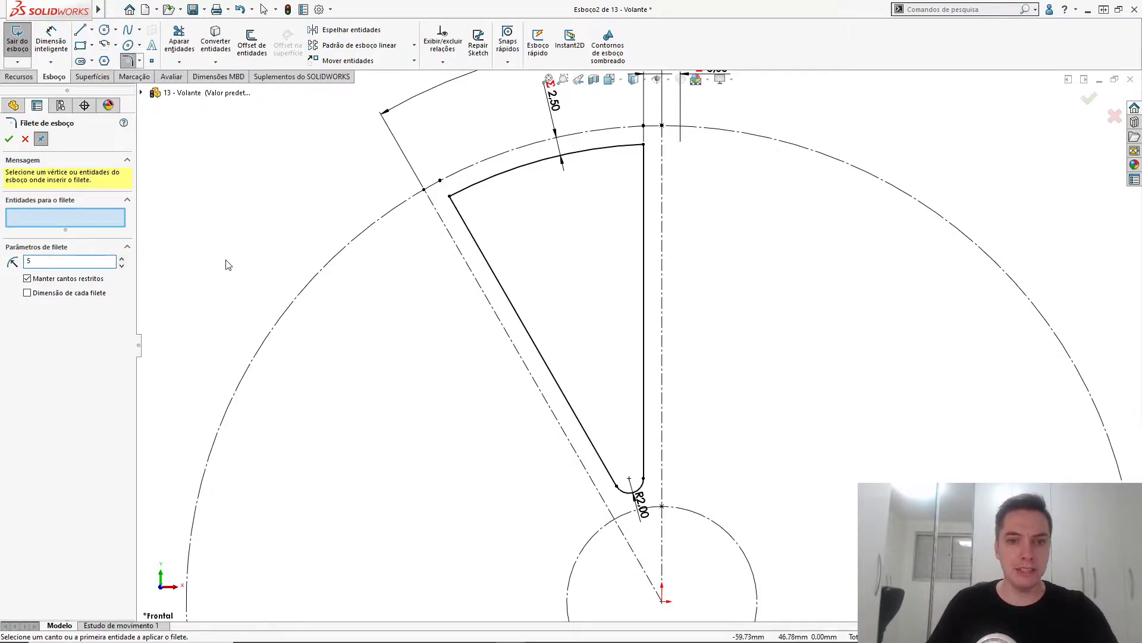
key(Return)
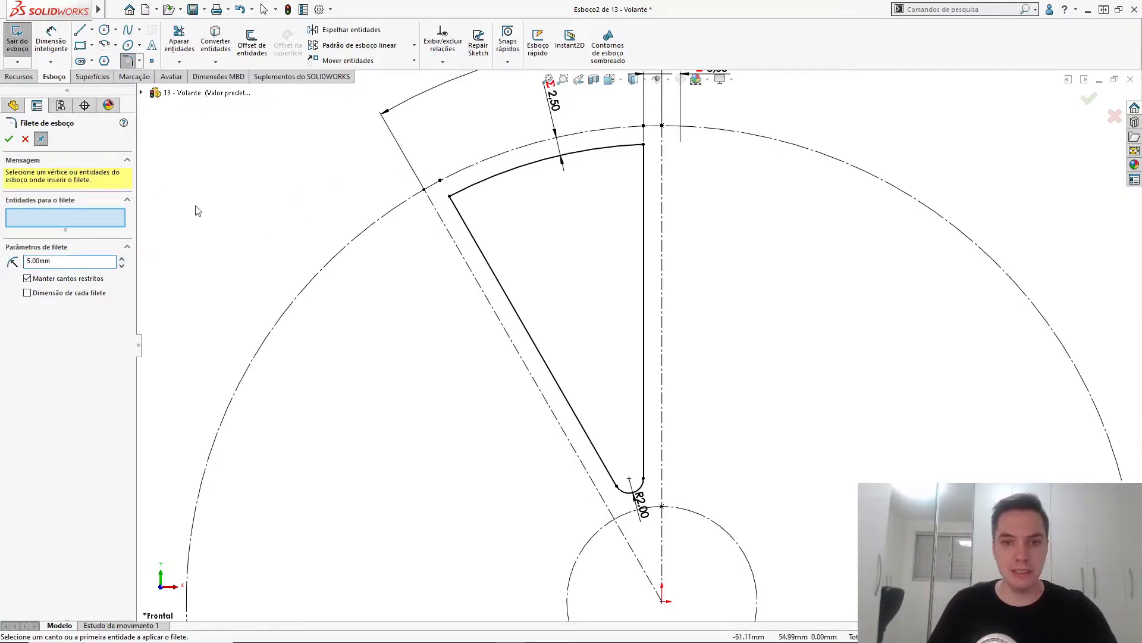
click(644, 146)
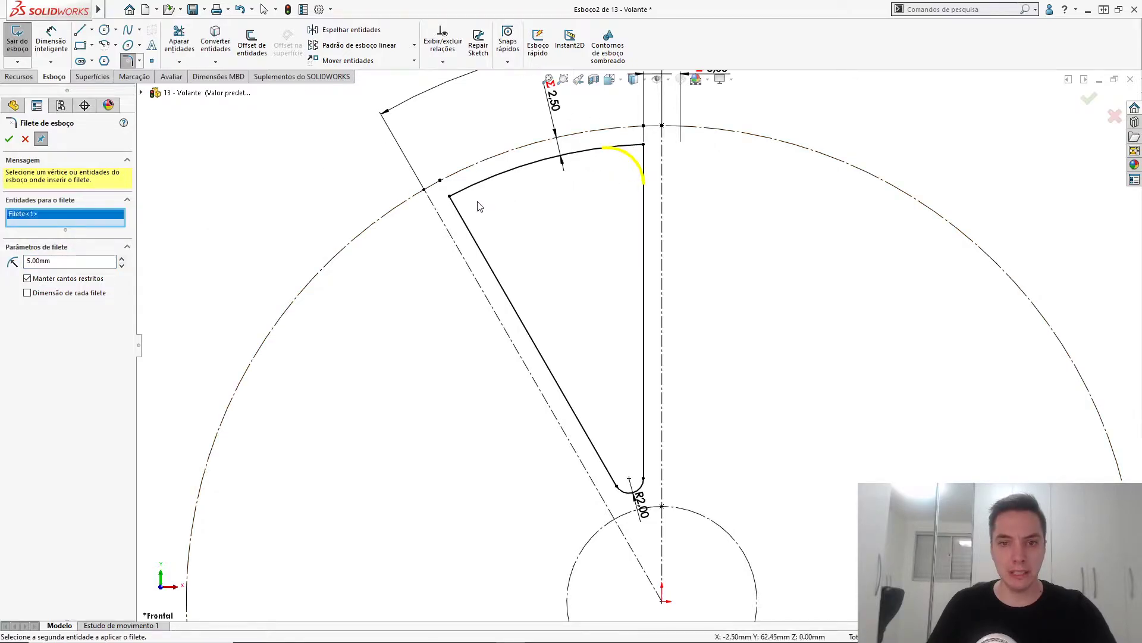
click(450, 197)
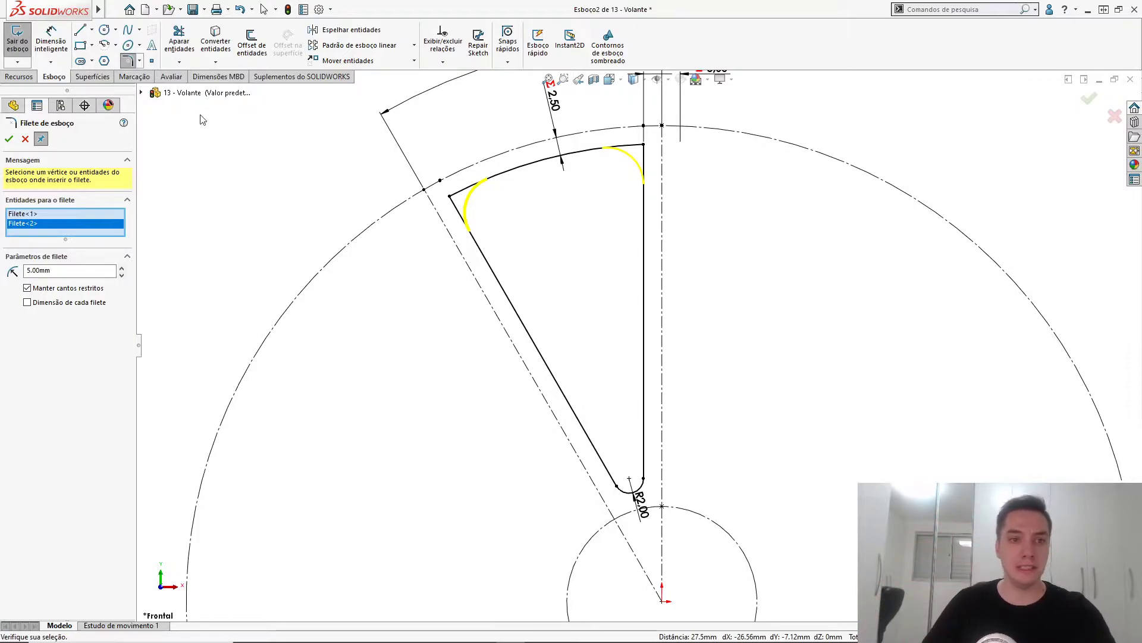
click(9, 141)
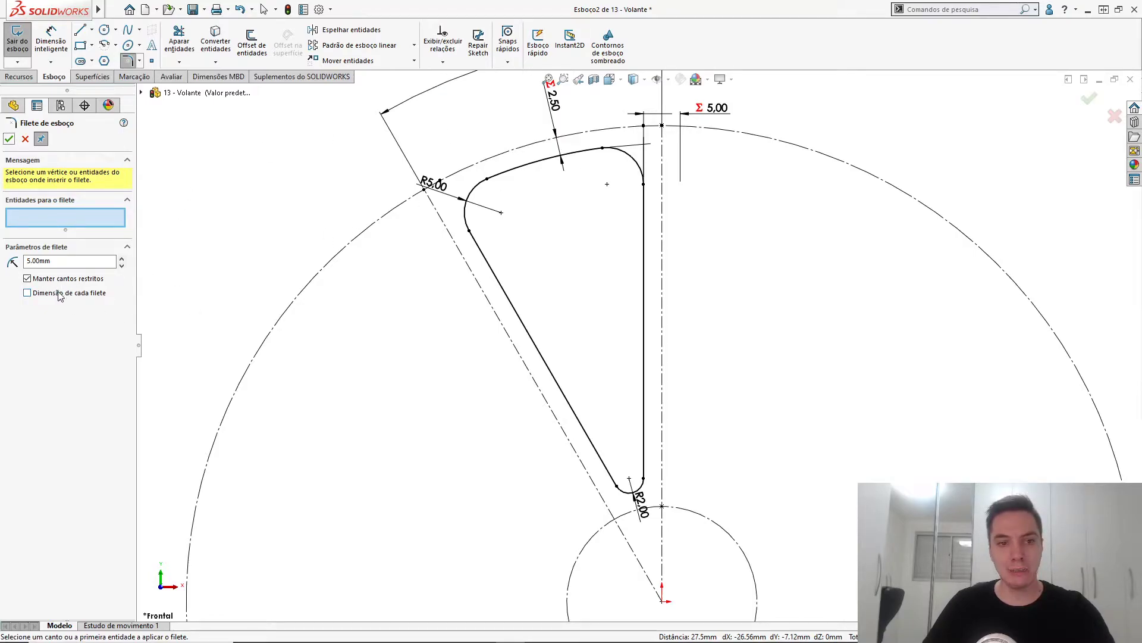
click(14, 141)
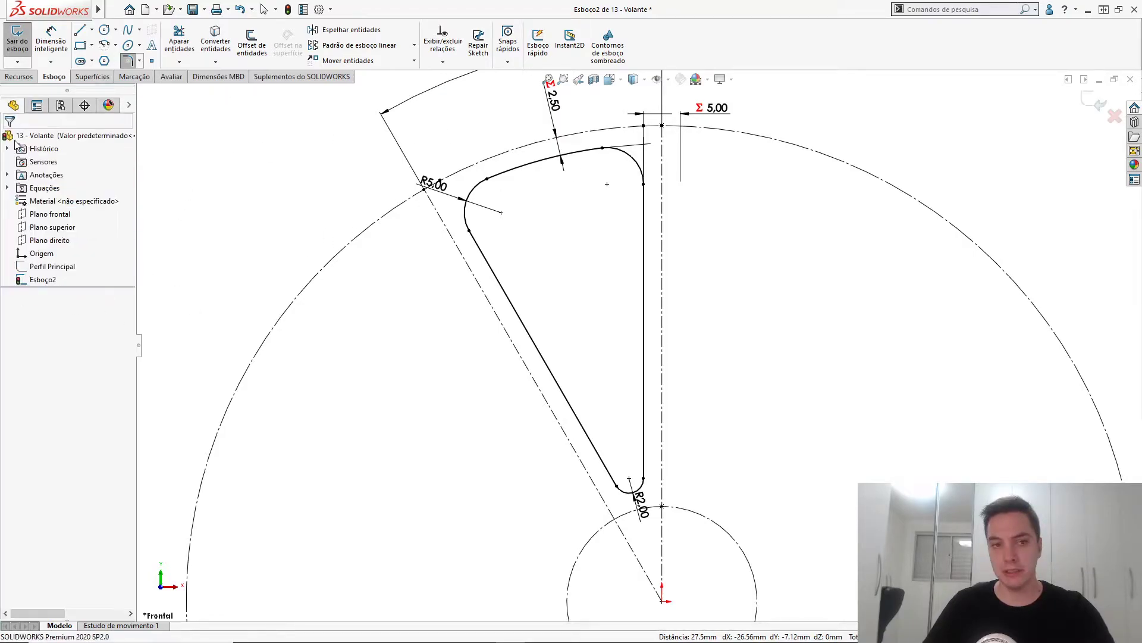
- Exit the wedge cutout sketch and rename it "Perfil Recorte"
scroll(296, 216, up, 2)
scroll(300, 225, up, 1)
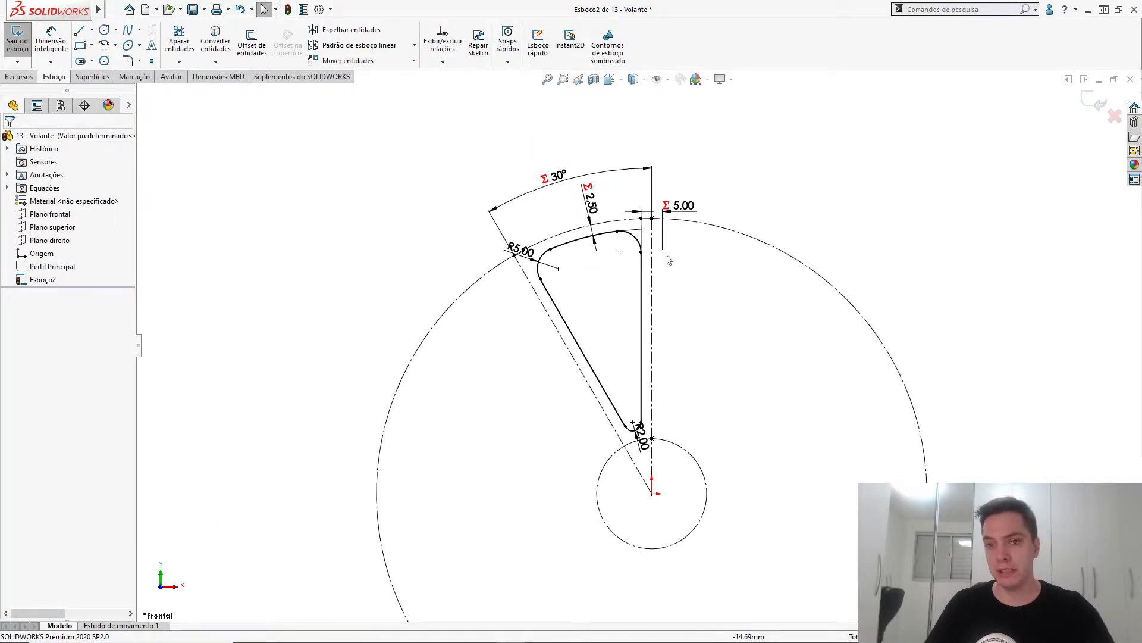
key(ctrl+b)
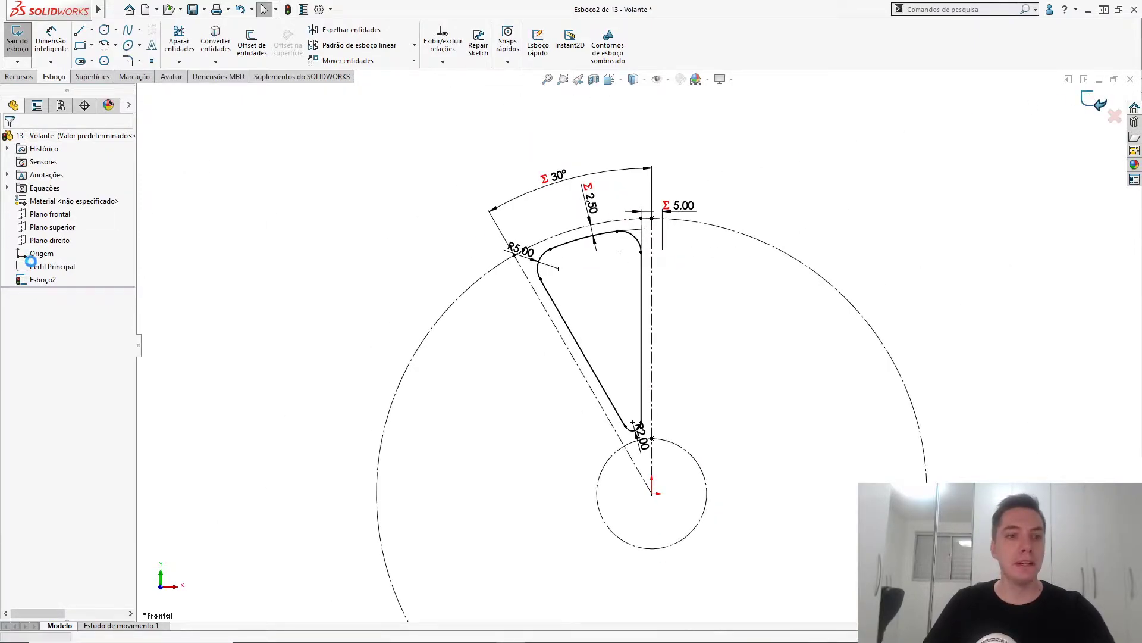
click(42, 280)
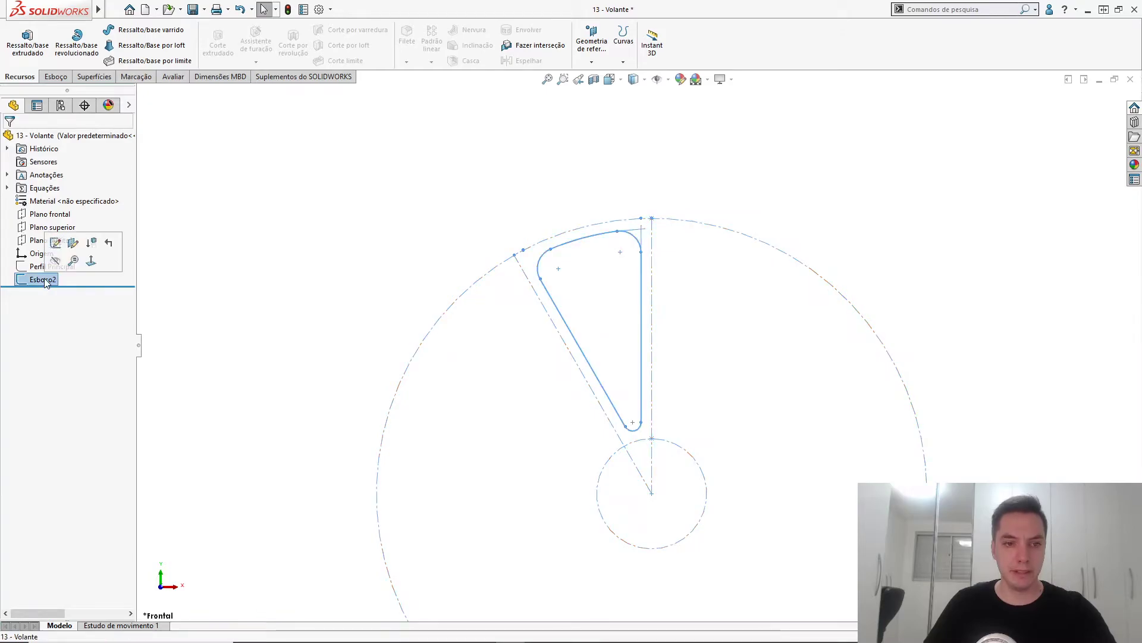
click(45, 280)
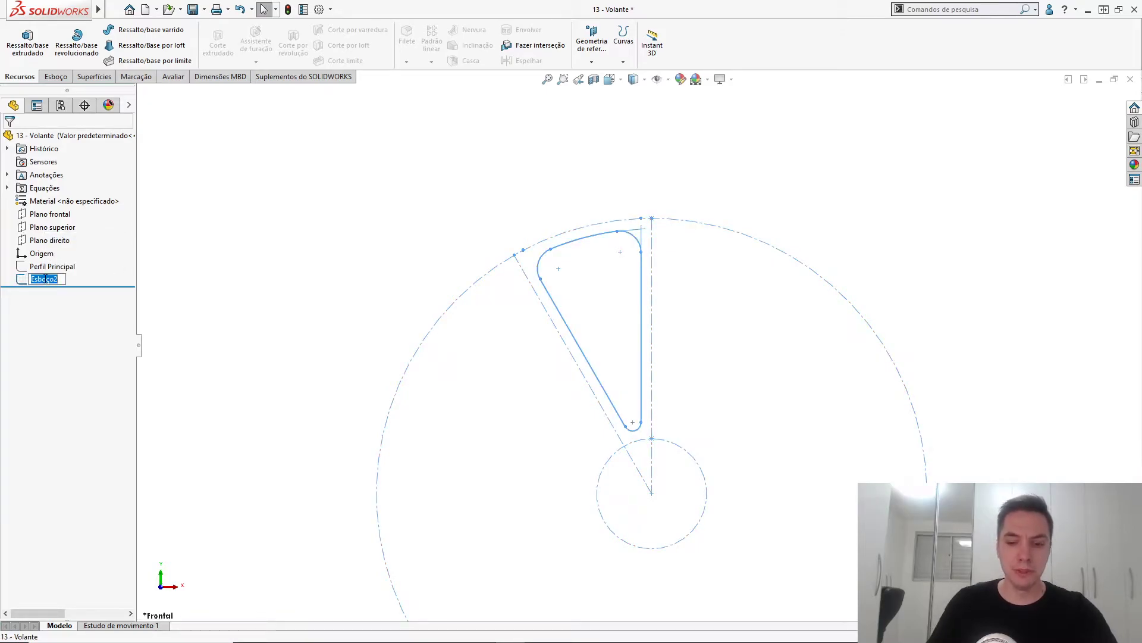
text(Perfil)
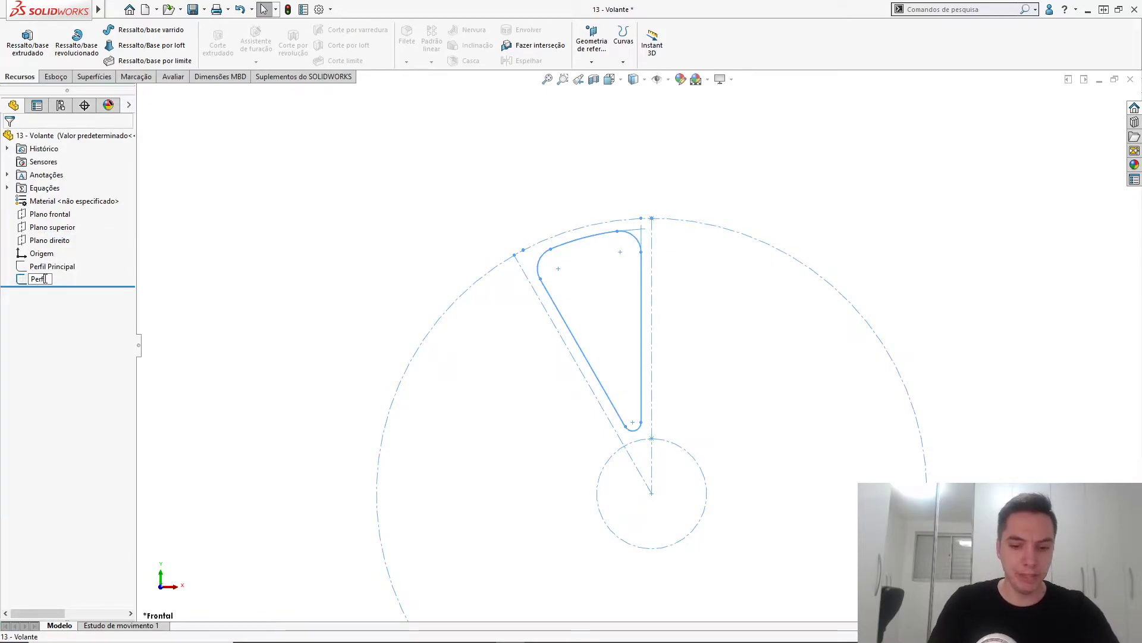
text( Recorte)
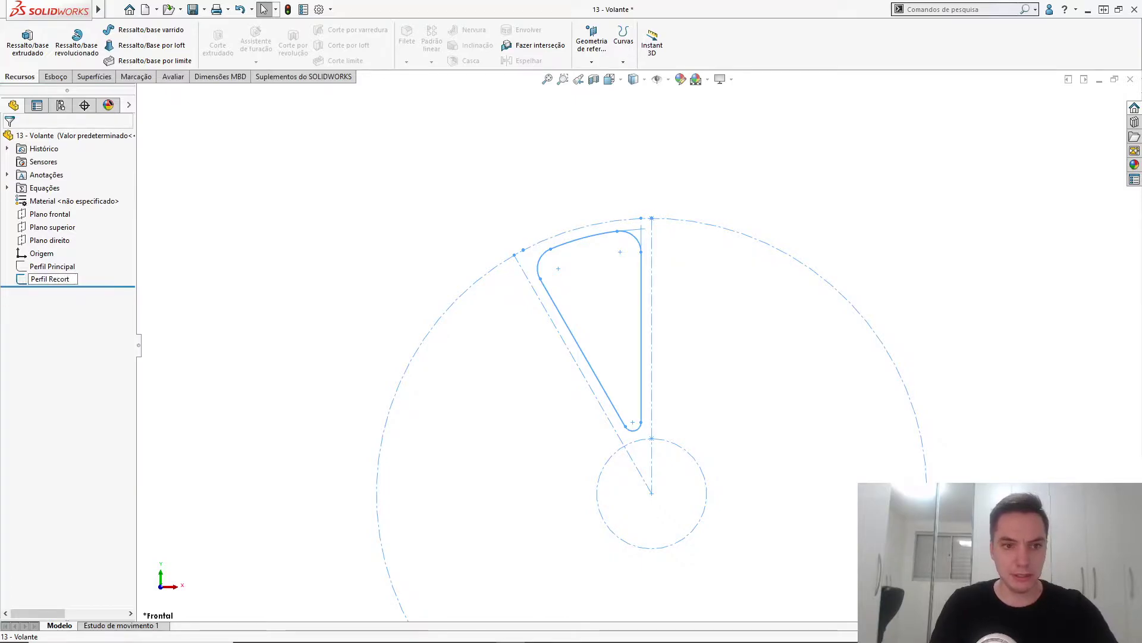
key(Return)
- Revolve the "Perfil Principal" sketch 360° about its axial centerline to create the solid flywheel body
click(49, 268)
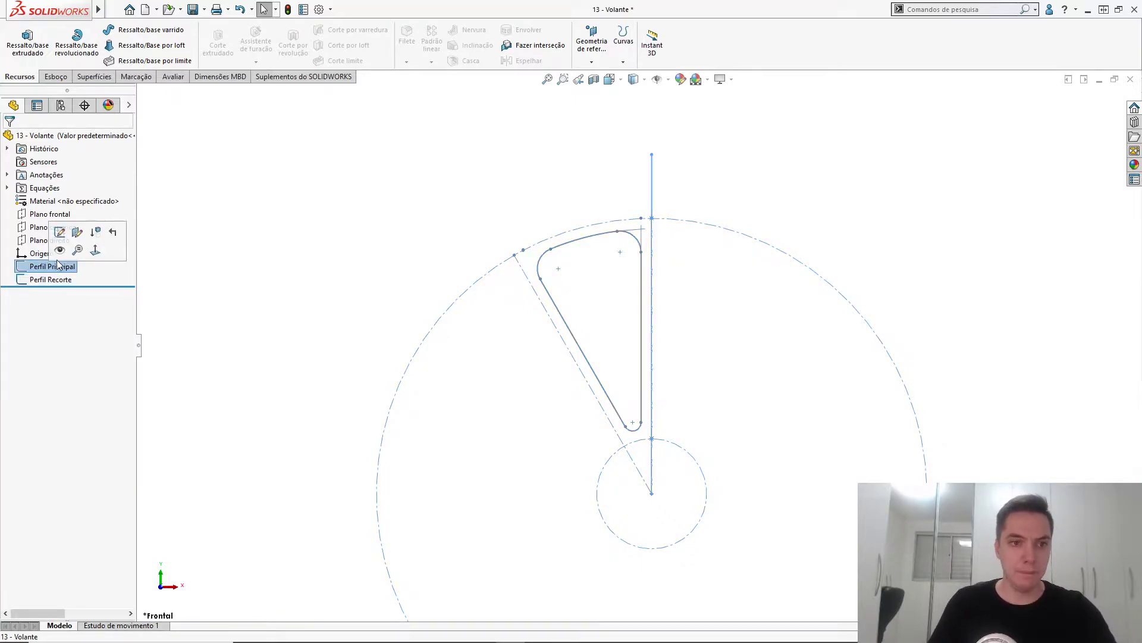
click(238, 243)
mouse_move(307, 248)
middle_down()
mouse_move(258, 252)
mouse_move(319, 252)
mouse_move(292, 149)
middle_up()
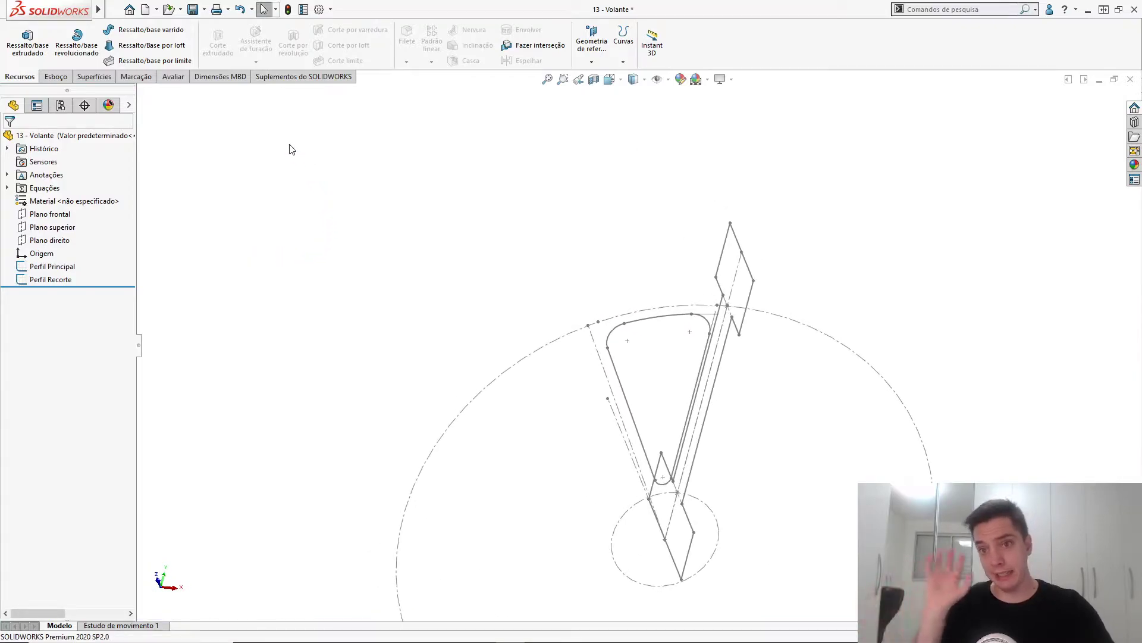
scroll(478, 247, up, 2)
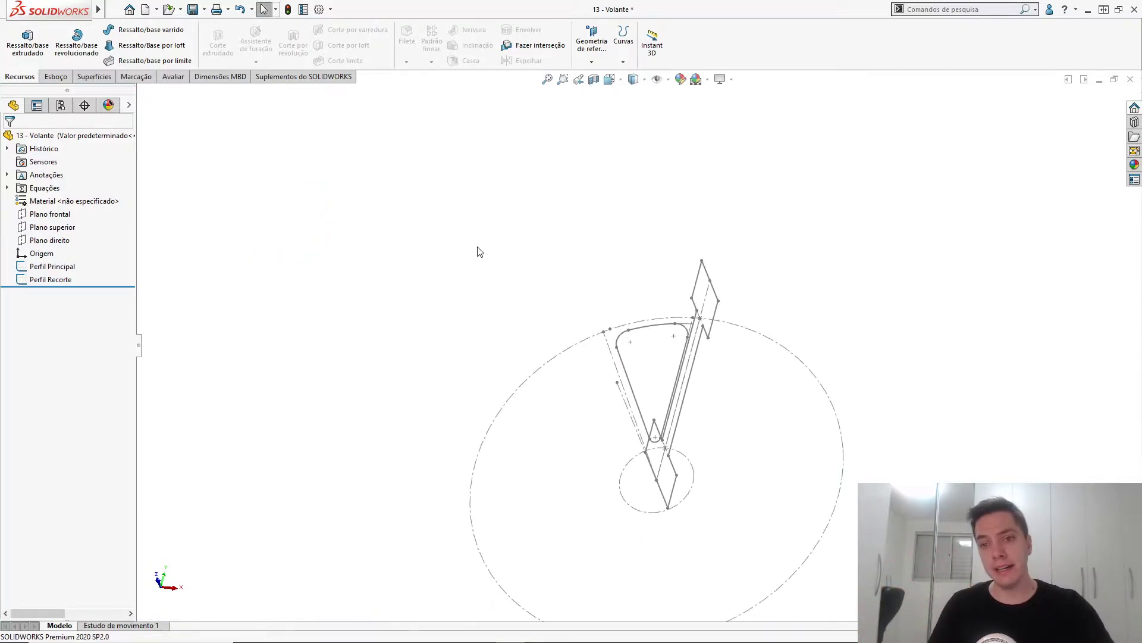
scroll(660, 387, up, 2)
scroll(667, 396, down, 3)
mouse_move(651, 411)
middle_down()
mouse_move(584, 339)
mouse_move(530, 380)
mouse_move(644, 394)
middle_up()
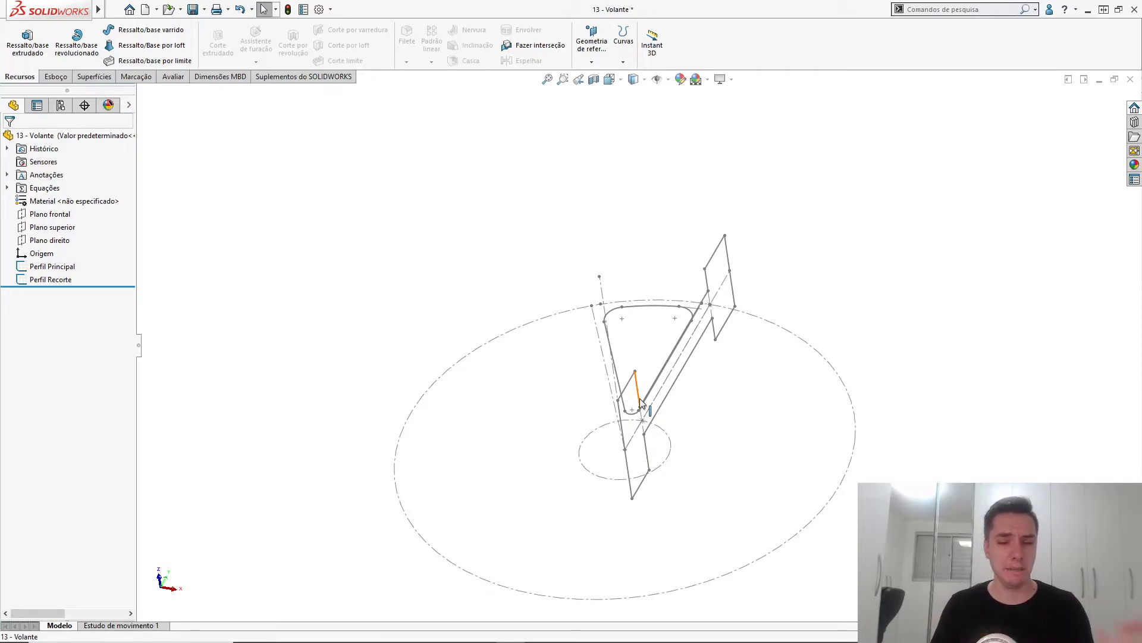
mouse_move(585, 363)
middle_down()
mouse_move(536, 352)
mouse_move(568, 328)
middle_up()
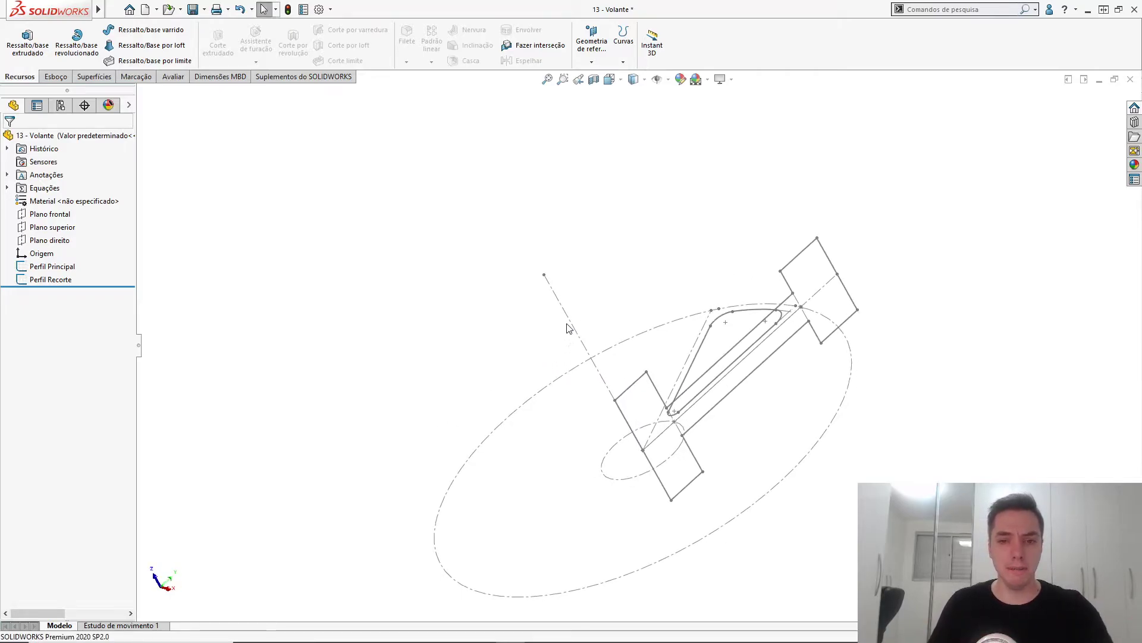
click(570, 323)
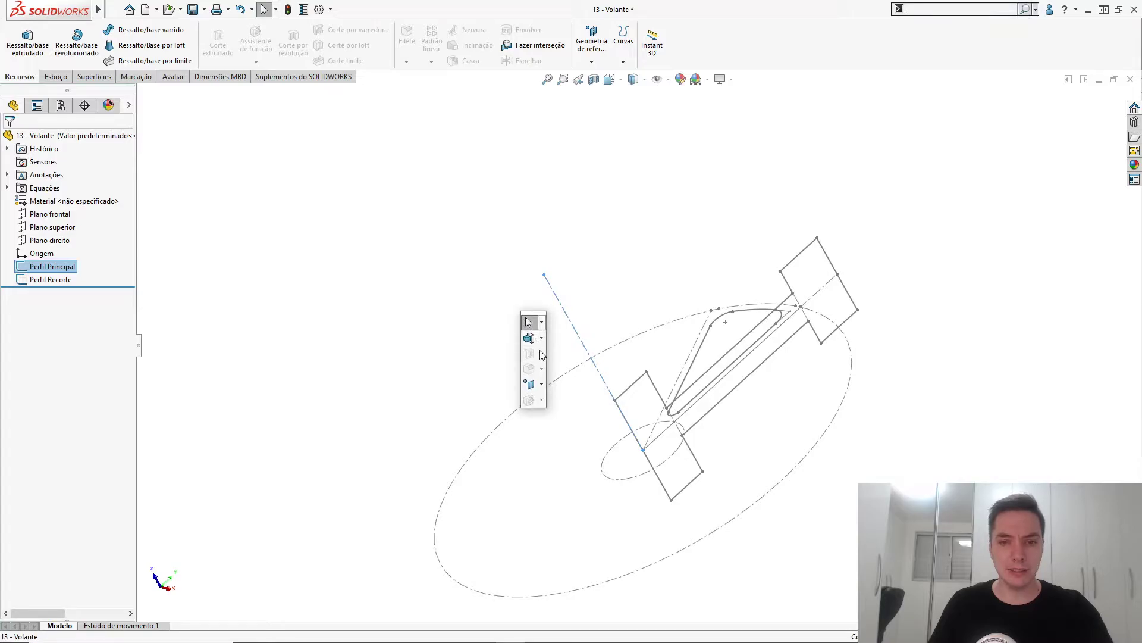
click(543, 339)
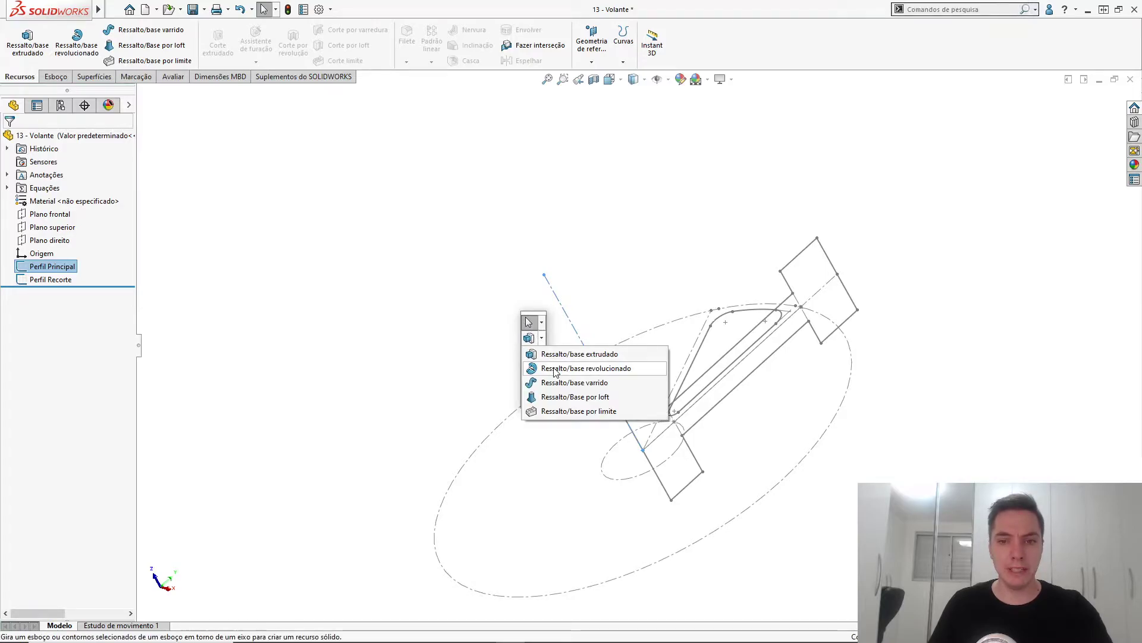
click(556, 371)
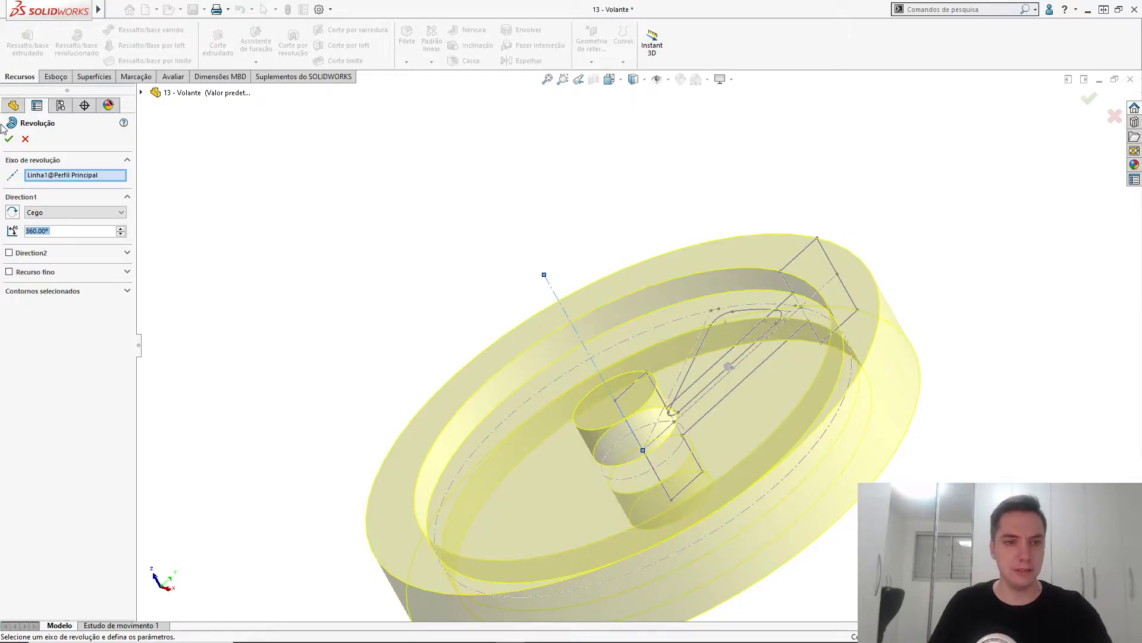
click(10, 141)
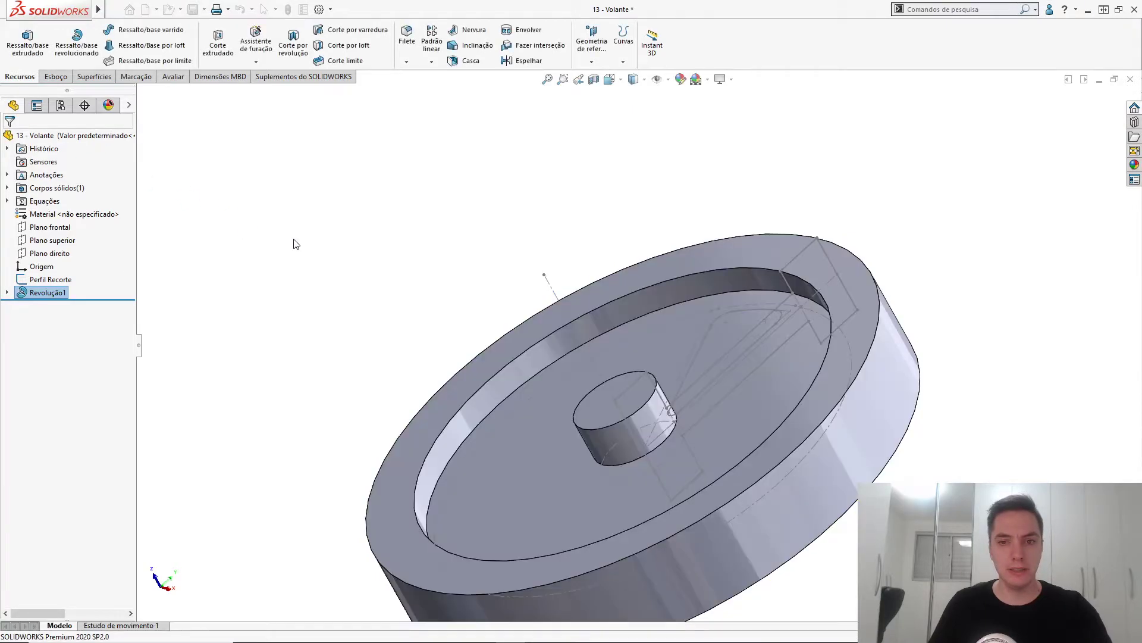
- Hide the "Perfil Principal" sketch that still shows over the revolved body
middle_drag(382, 267, 660, 314)
scroll(745, 358, down, 2)
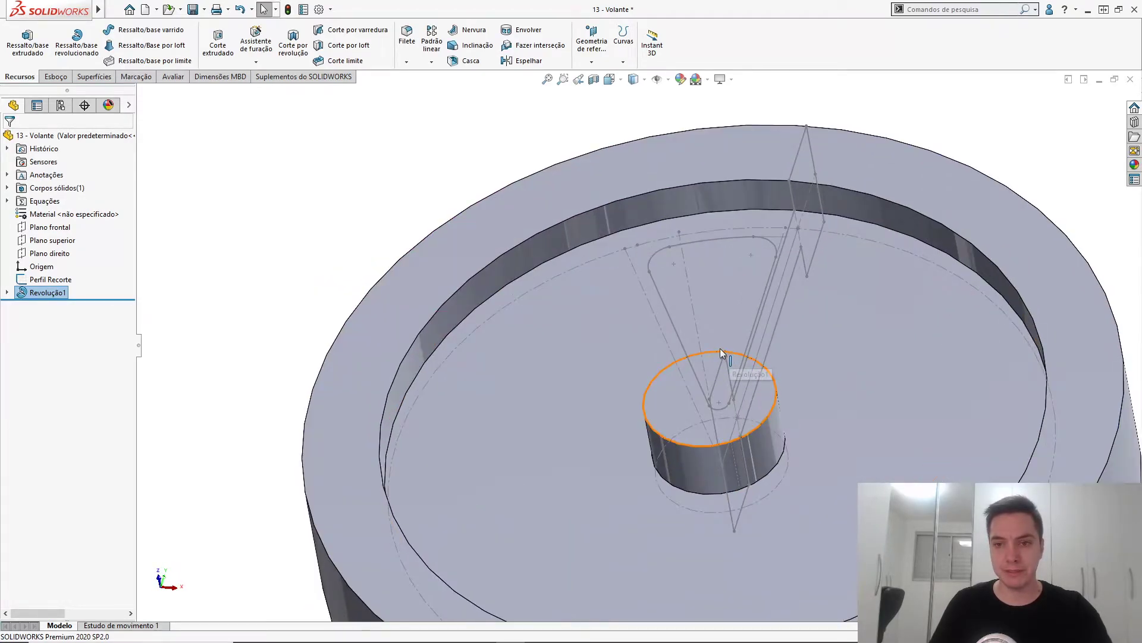
middle_drag(720, 348, 774, 321)
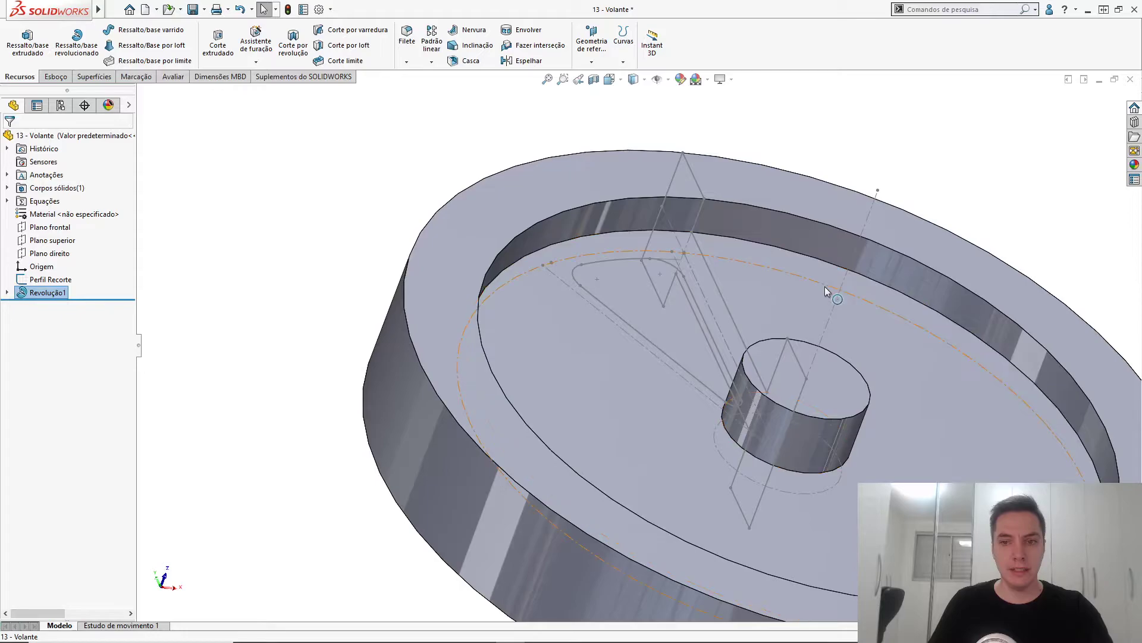
scroll(706, 322, up, 2)
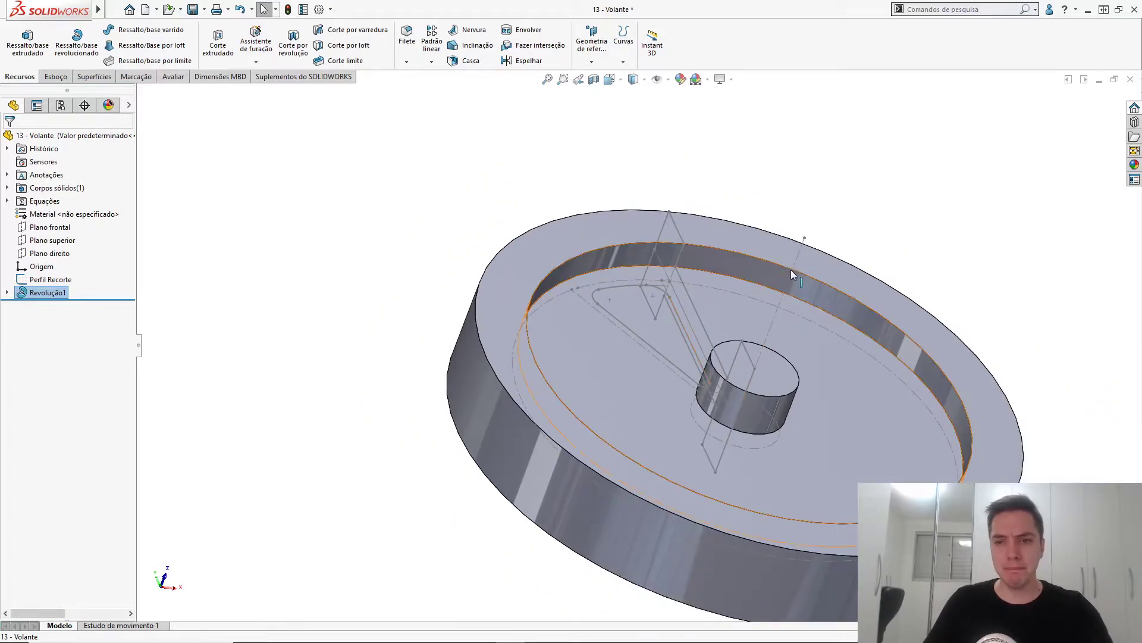
click(800, 254)
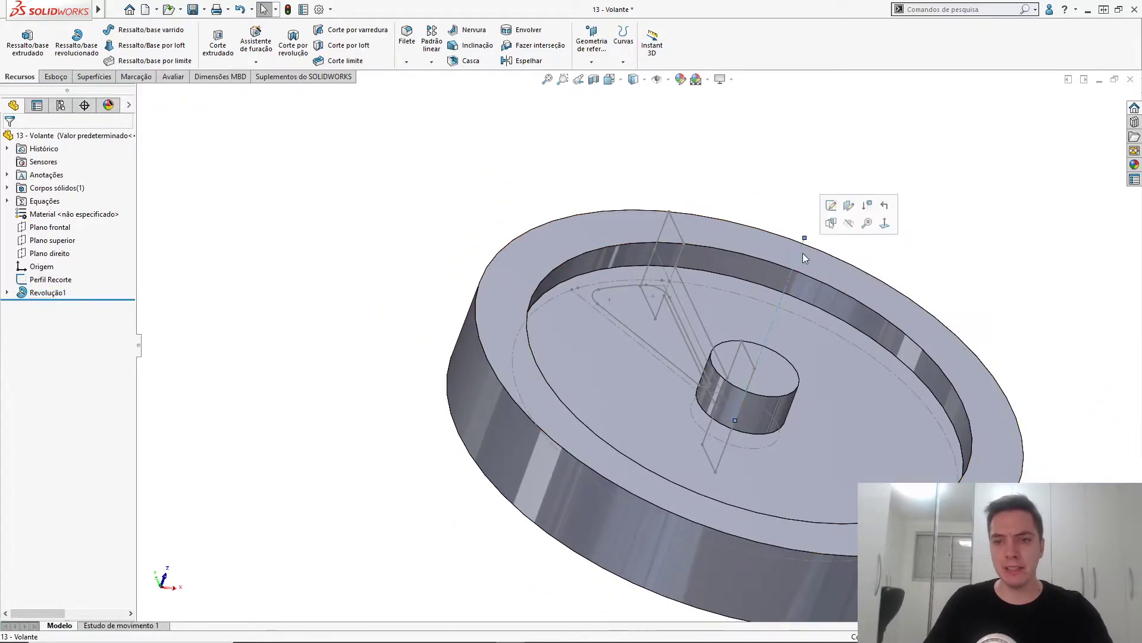
click(850, 225)
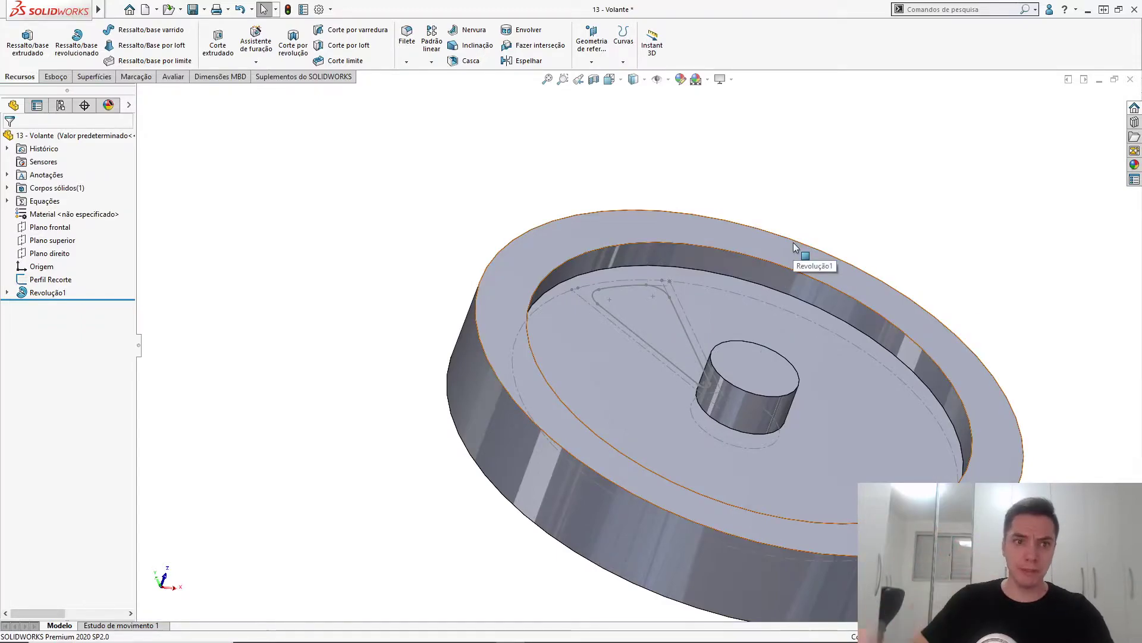
- Extrude-cut the filleted wedge contour of "Perfil Recorte" through all in both directions
click(55, 279)
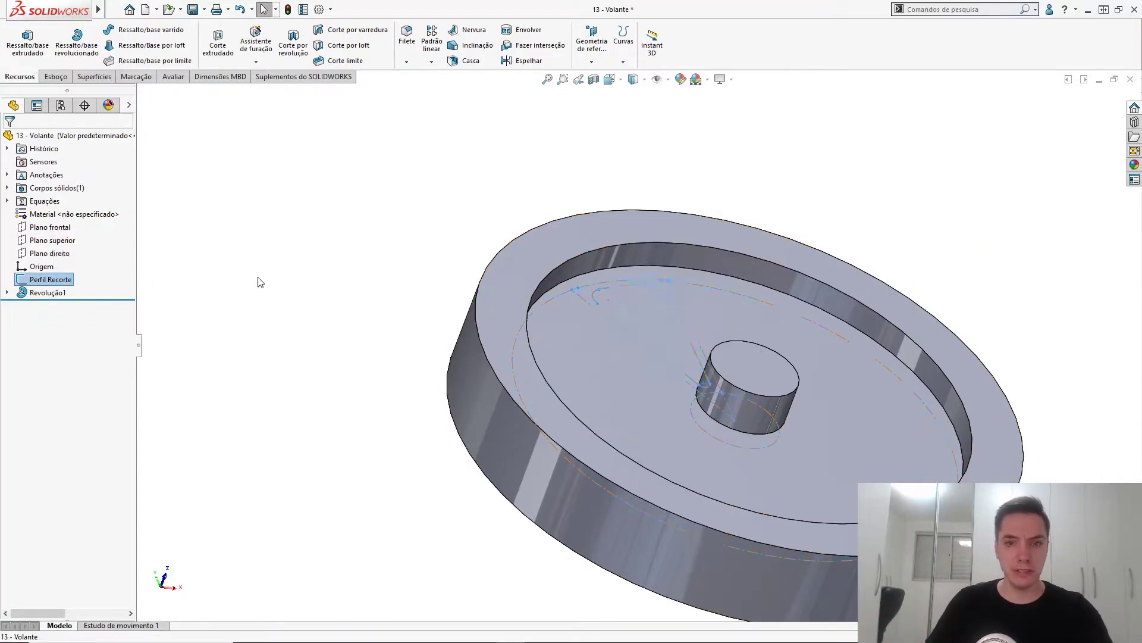
middle_drag(385, 278, 321, 411)
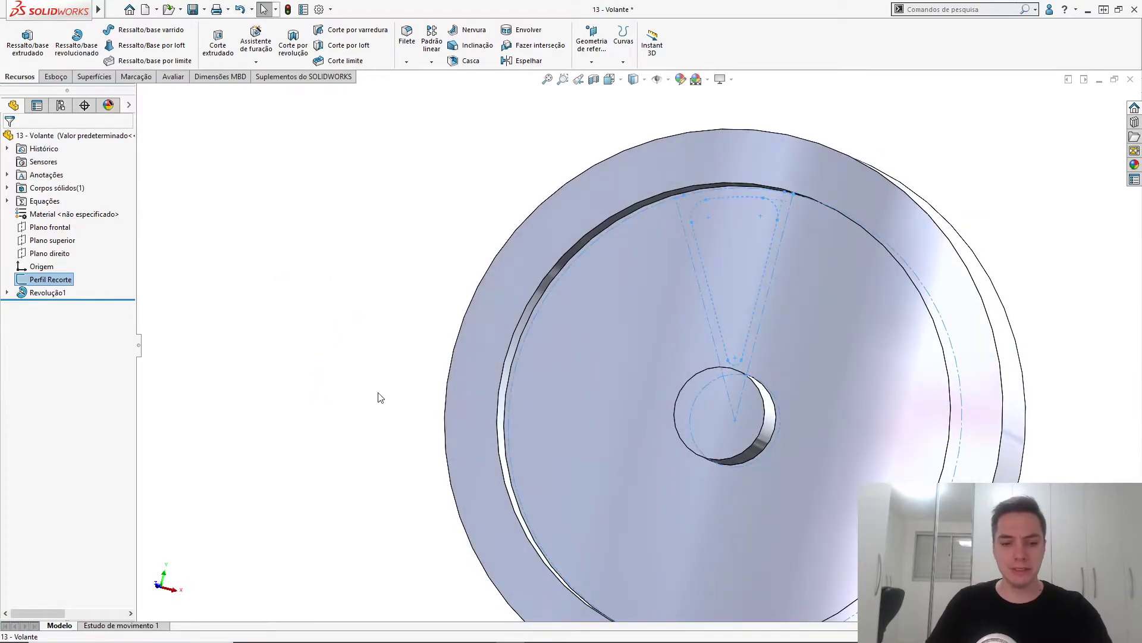
key(s)
click(418, 426)
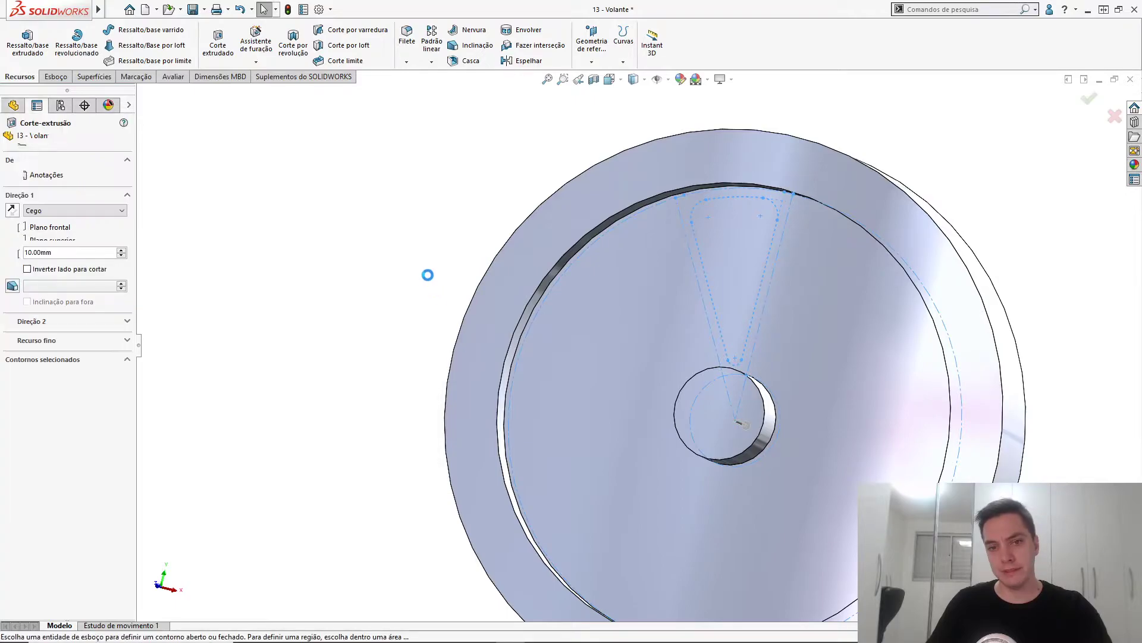
click(707, 274)
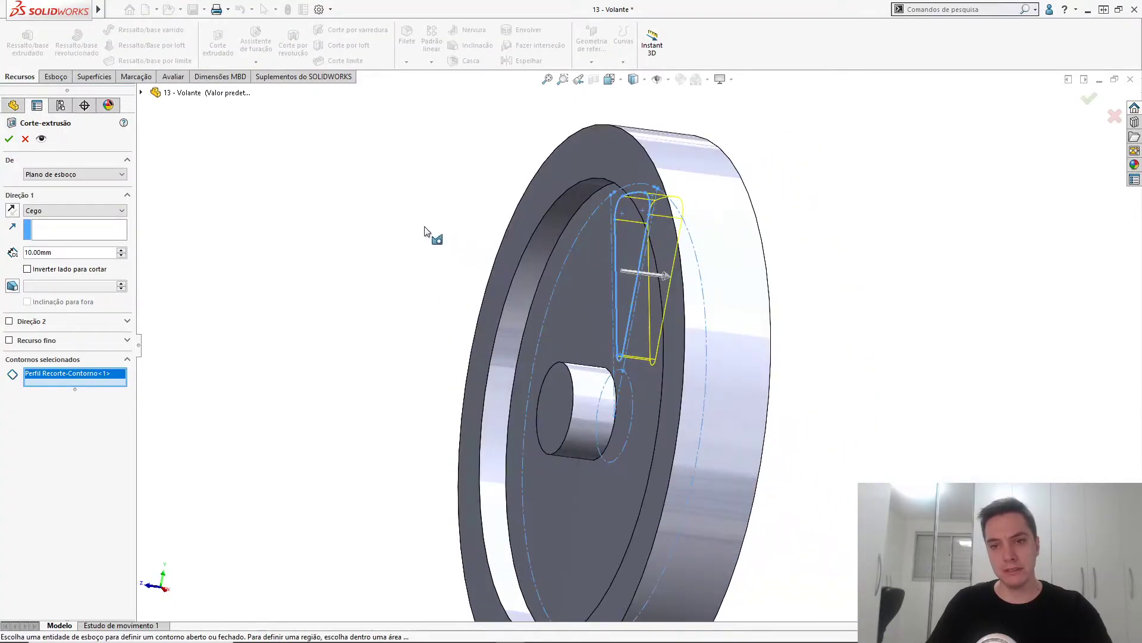
right_click(411, 212)
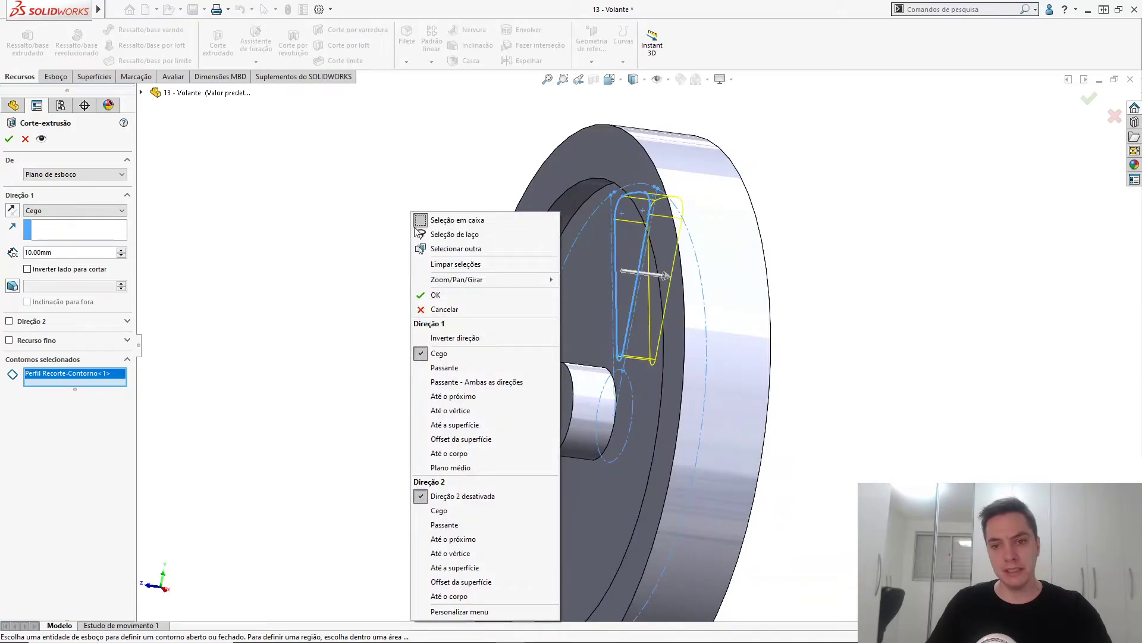
click(480, 386)
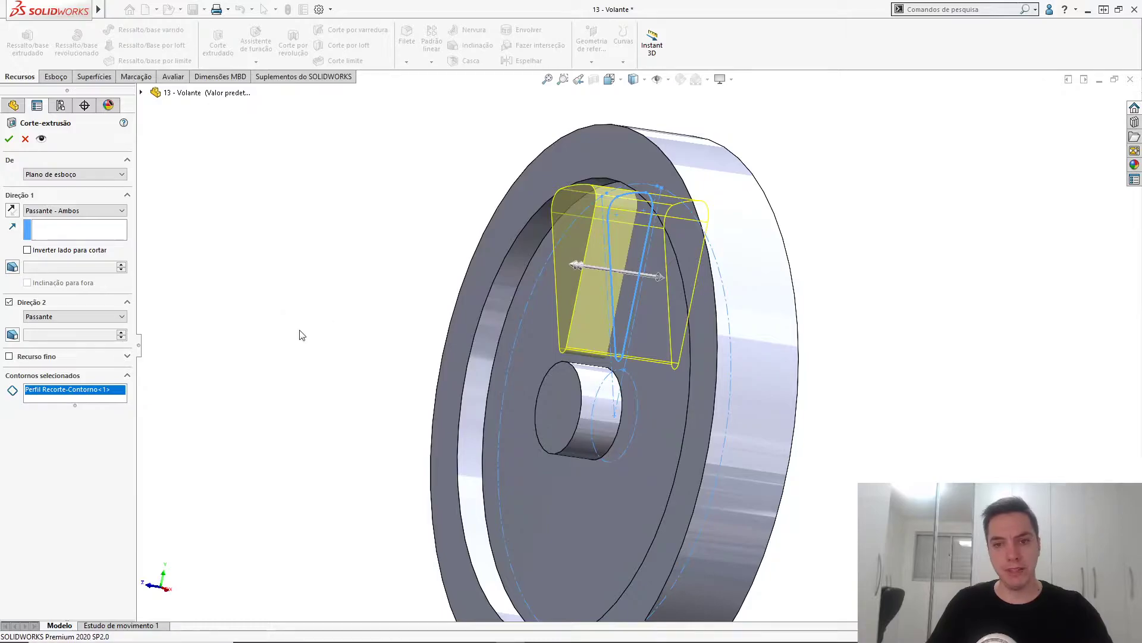
key(Return)
- Set up a circular pattern of the wedge cutout around the hub's cylindrical face, with equal spacing over 360°
middle_drag(300, 335, 327, 286)
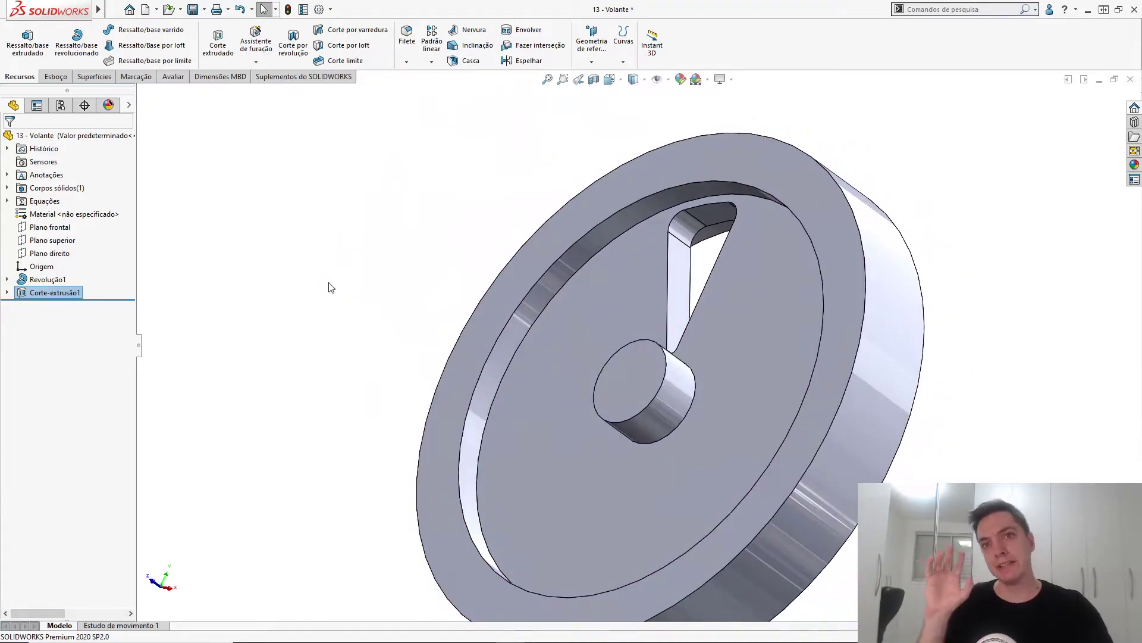
click(490, 241)
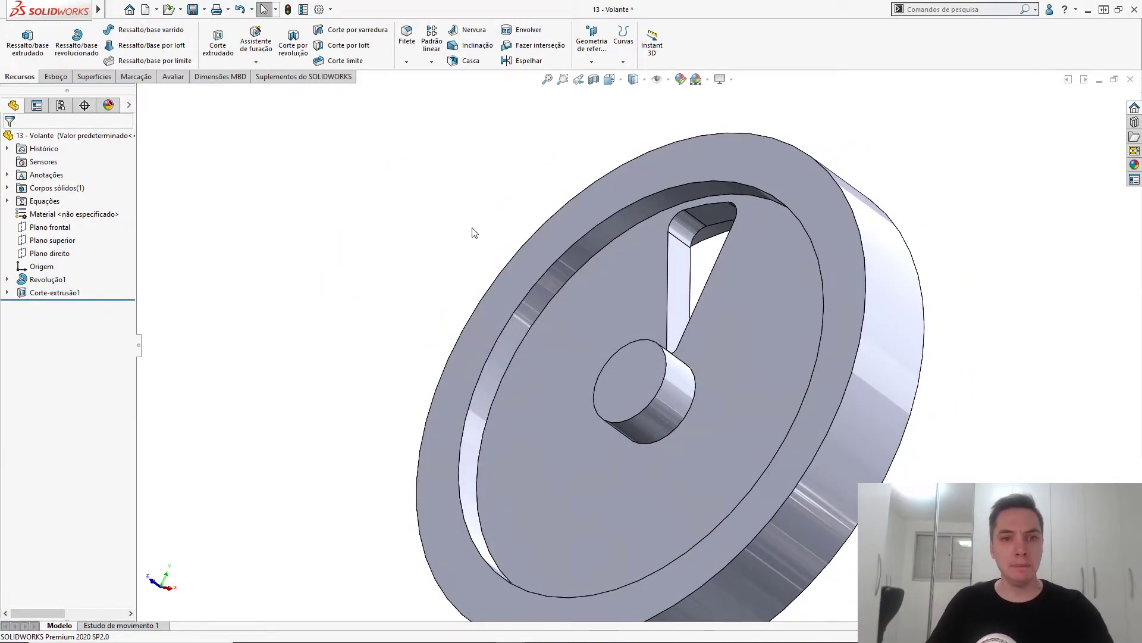
click(432, 62)
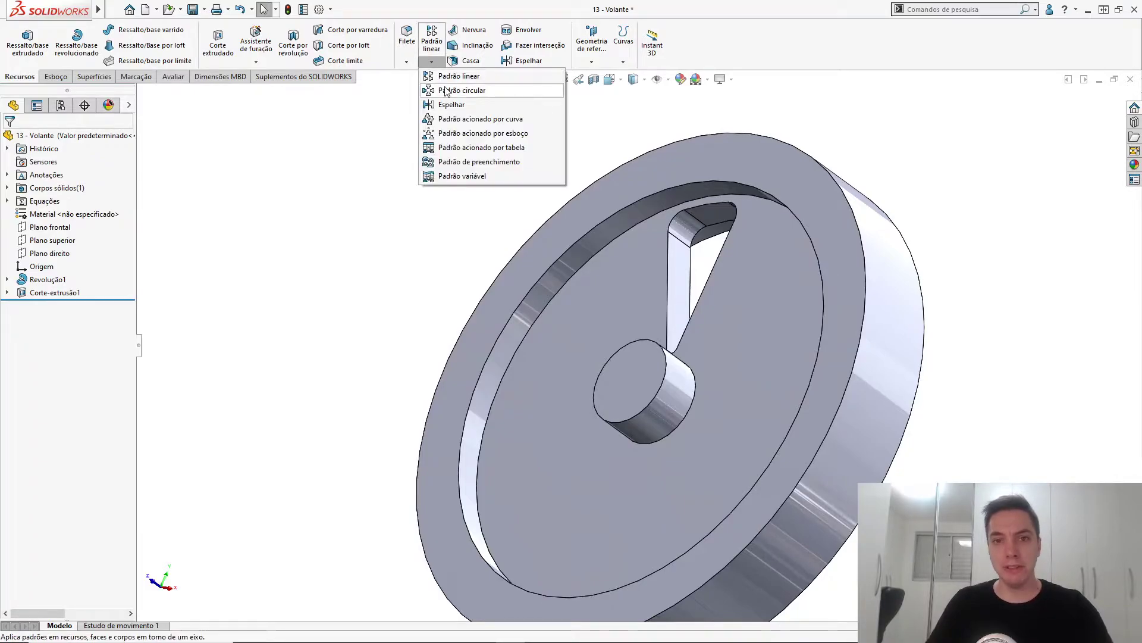
click(447, 91)
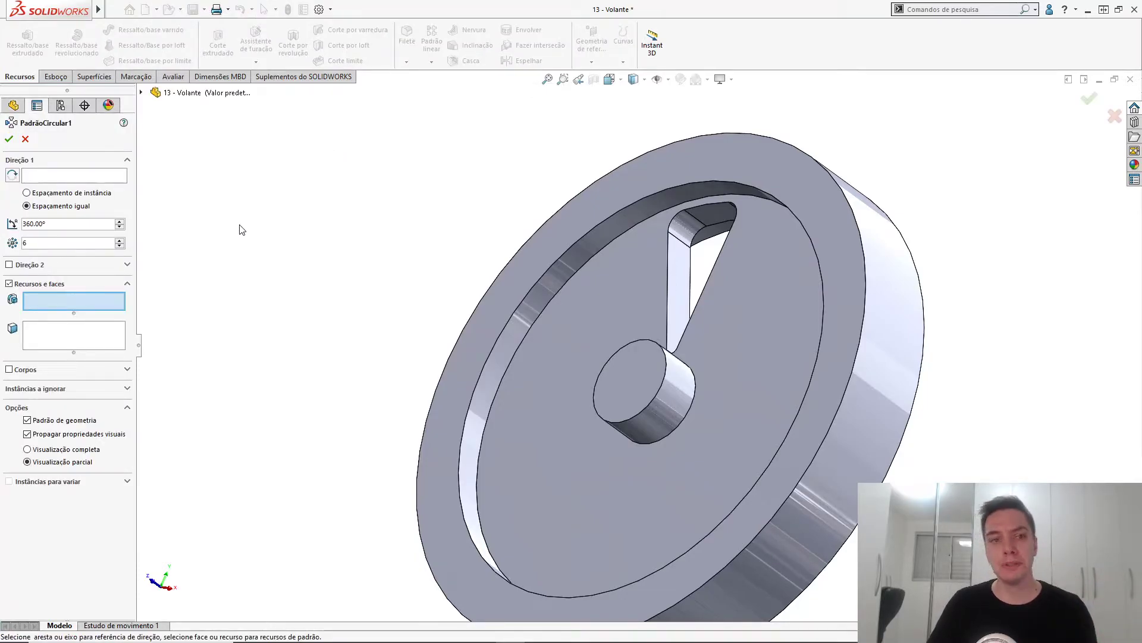
click(73, 176)
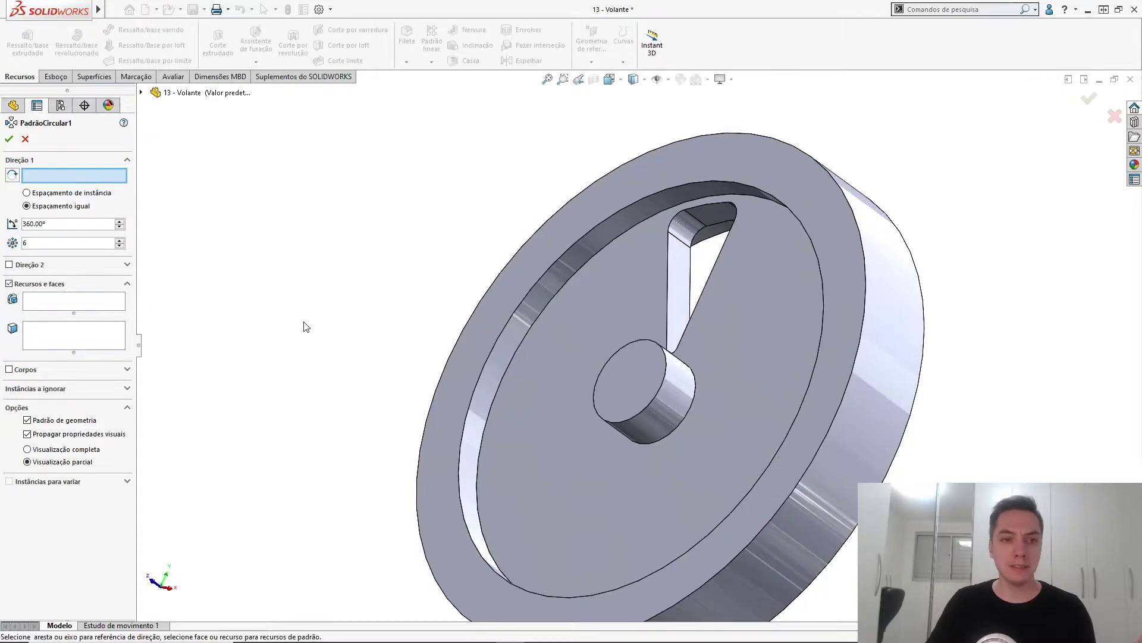
click(635, 427)
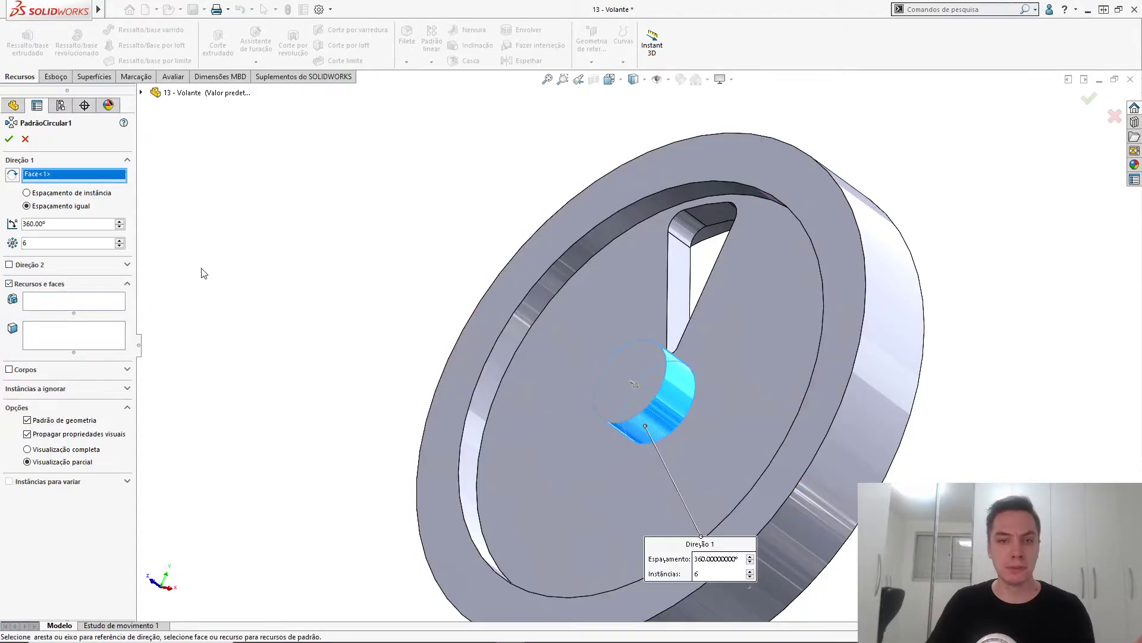
click(70, 305)
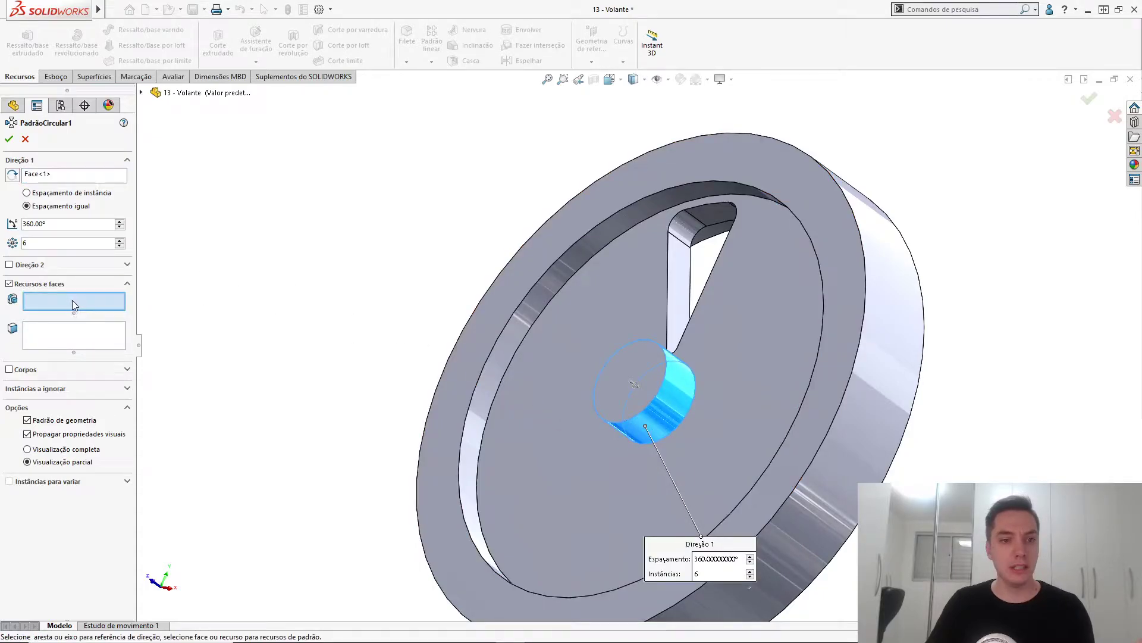
click(690, 237)
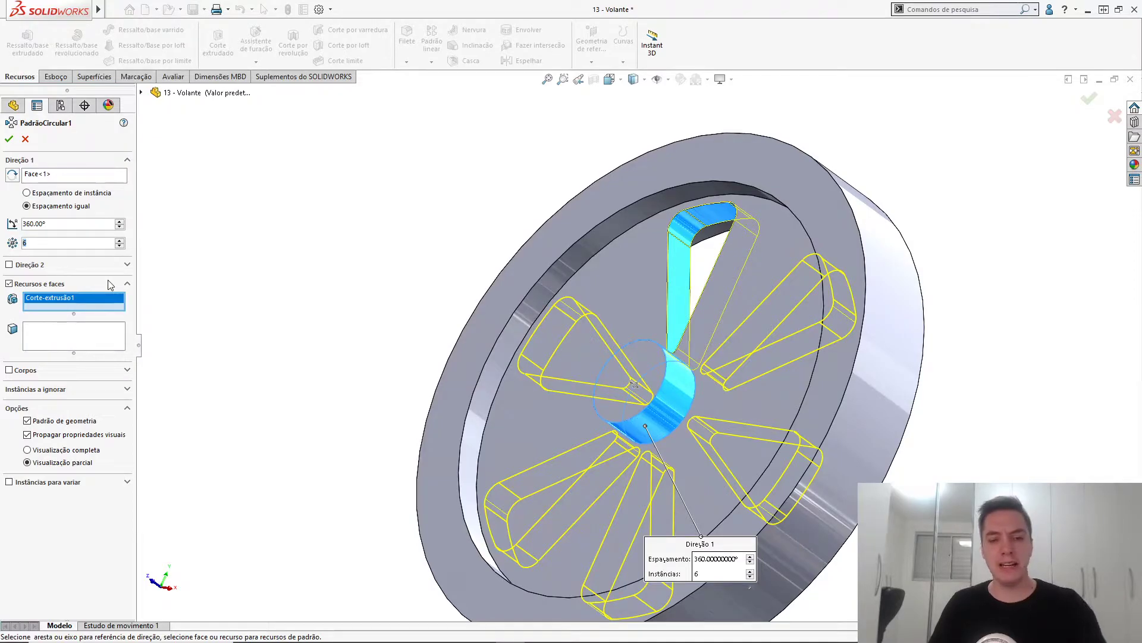
- Link the circular pattern's instance count to the global variable "qtd" and create the pattern
text(=)
mouse_move(83, 263)
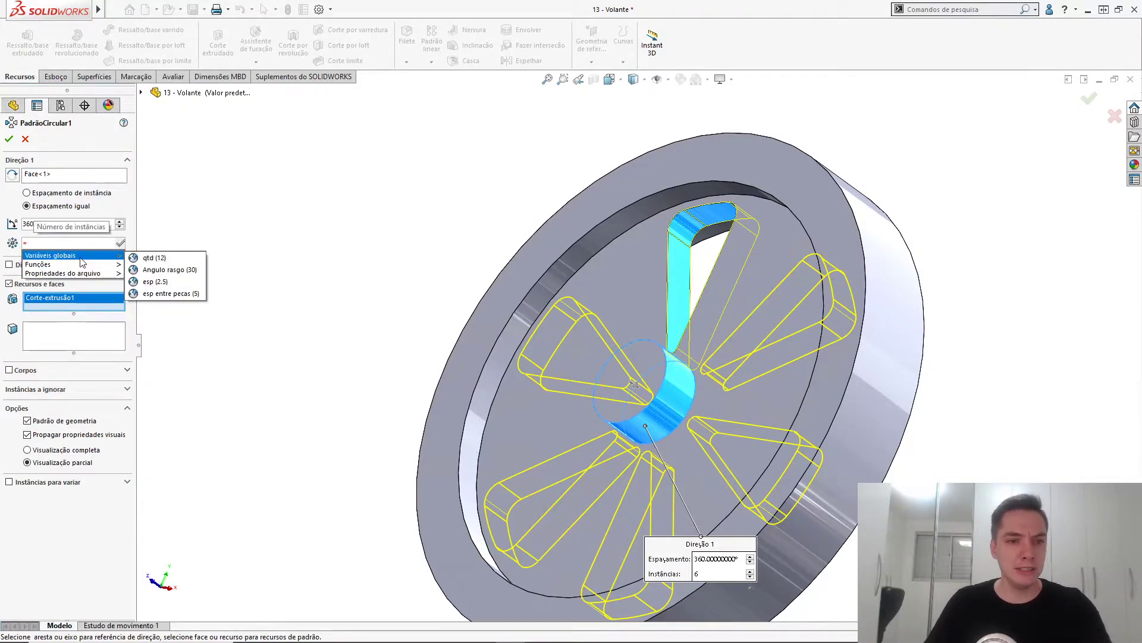
click(159, 258)
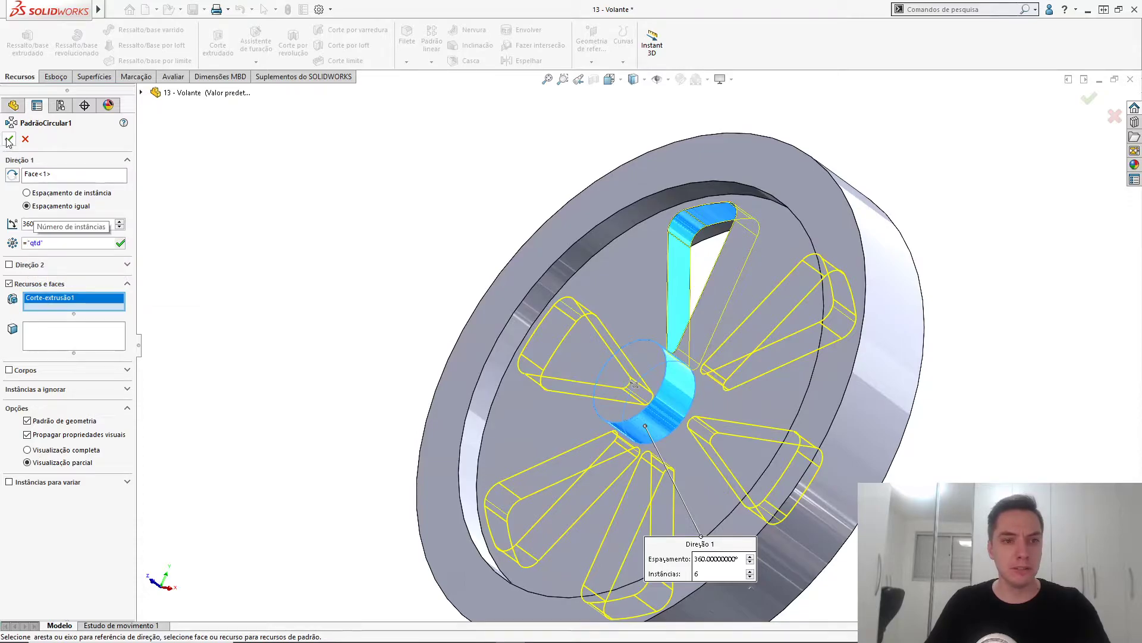
key(Return)
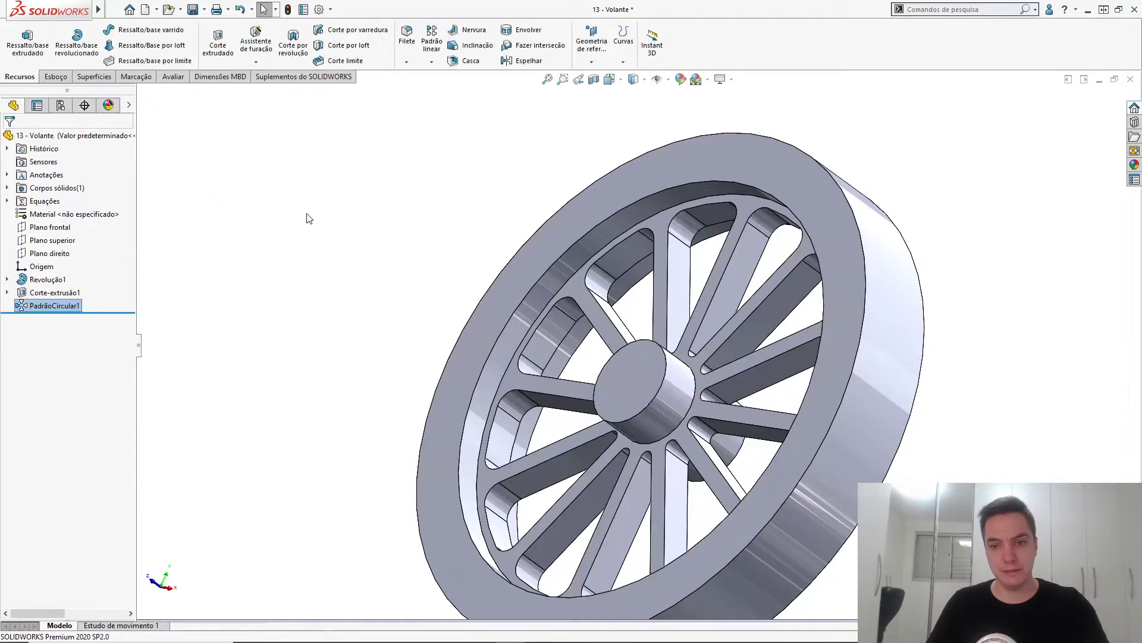
middle_drag(356, 273, 382, 308)
scroll(596, 375, up, 4)
scroll(700, 436, down, 3)
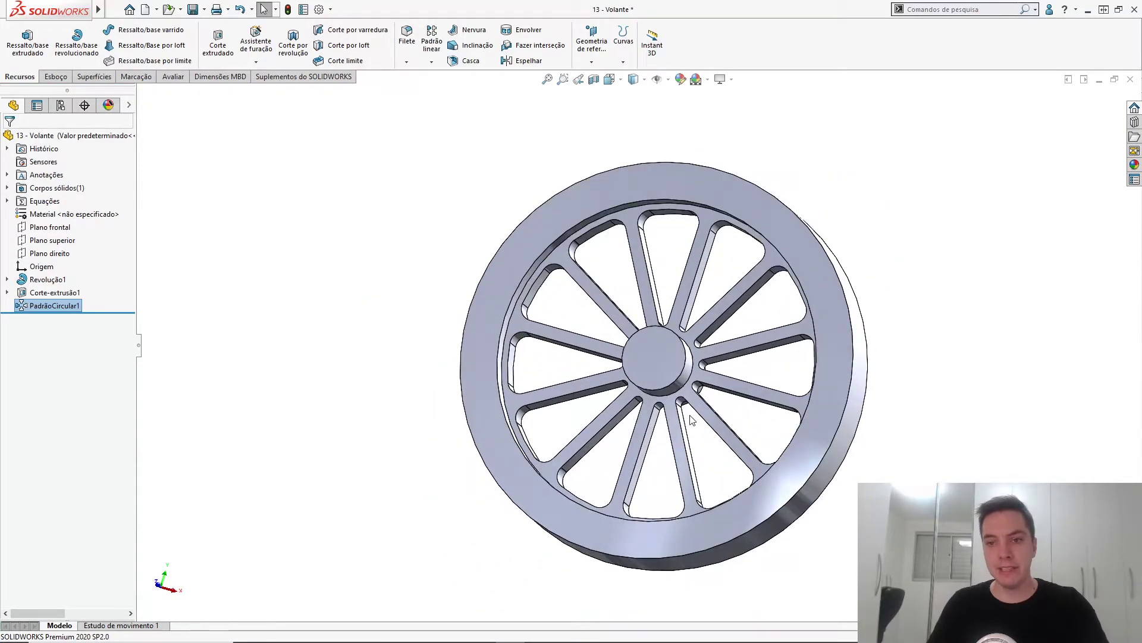
middle_drag(690, 415, 703, 409)
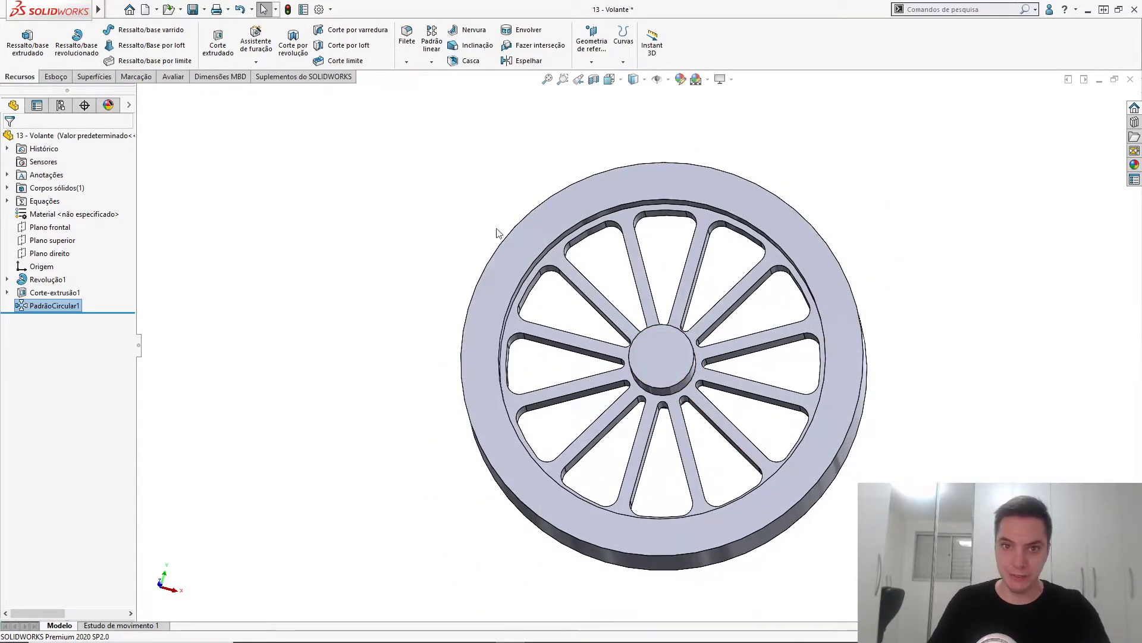
- Set the global variable "qtd" to 16 in the equations manager and rebuild the flywheel
right_click(56, 205)
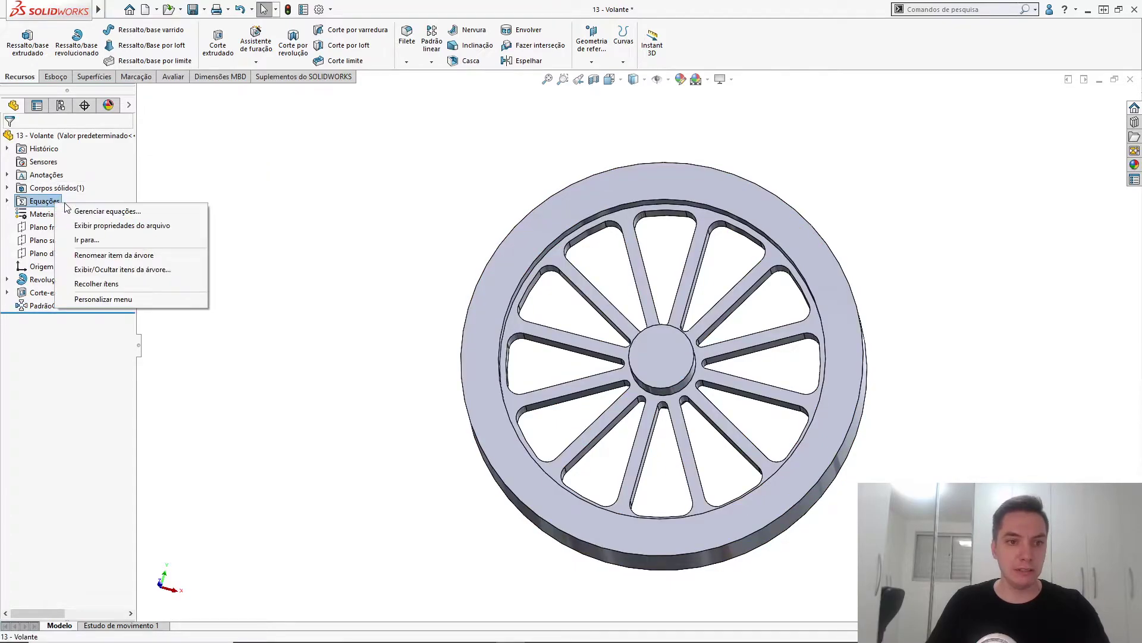
click(89, 212)
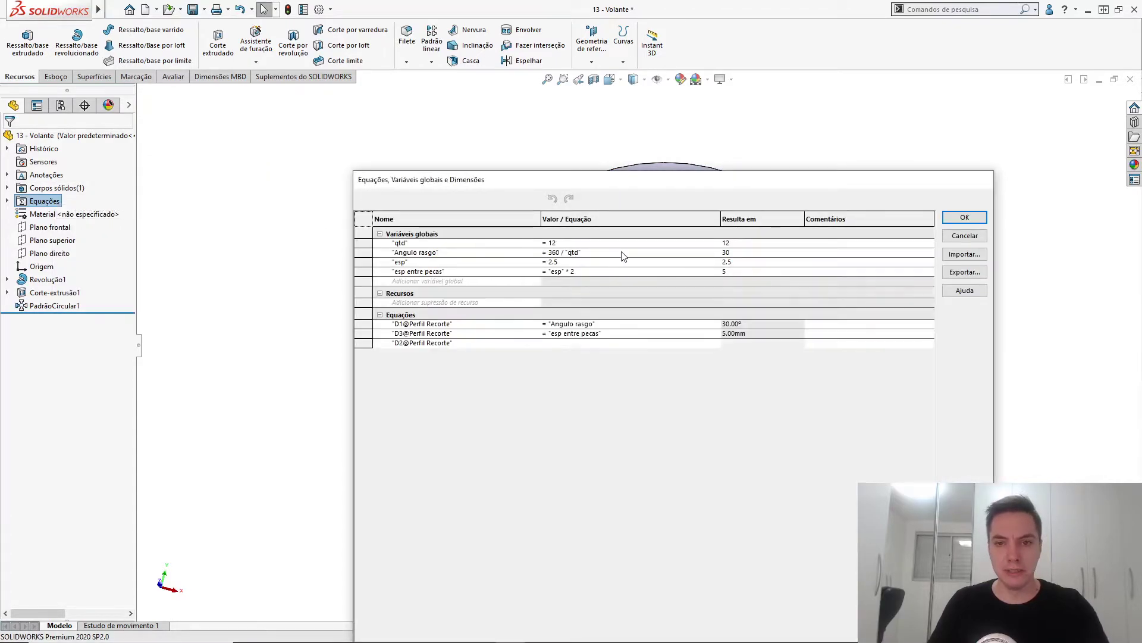
key(BackSpace)
text(6)
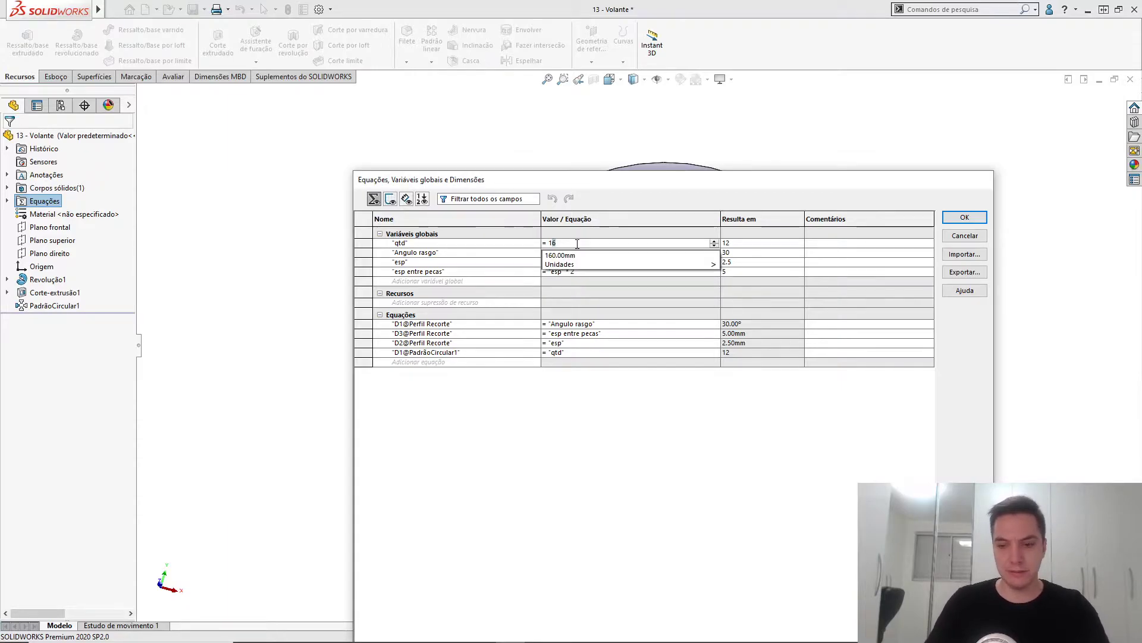
key(Tab)
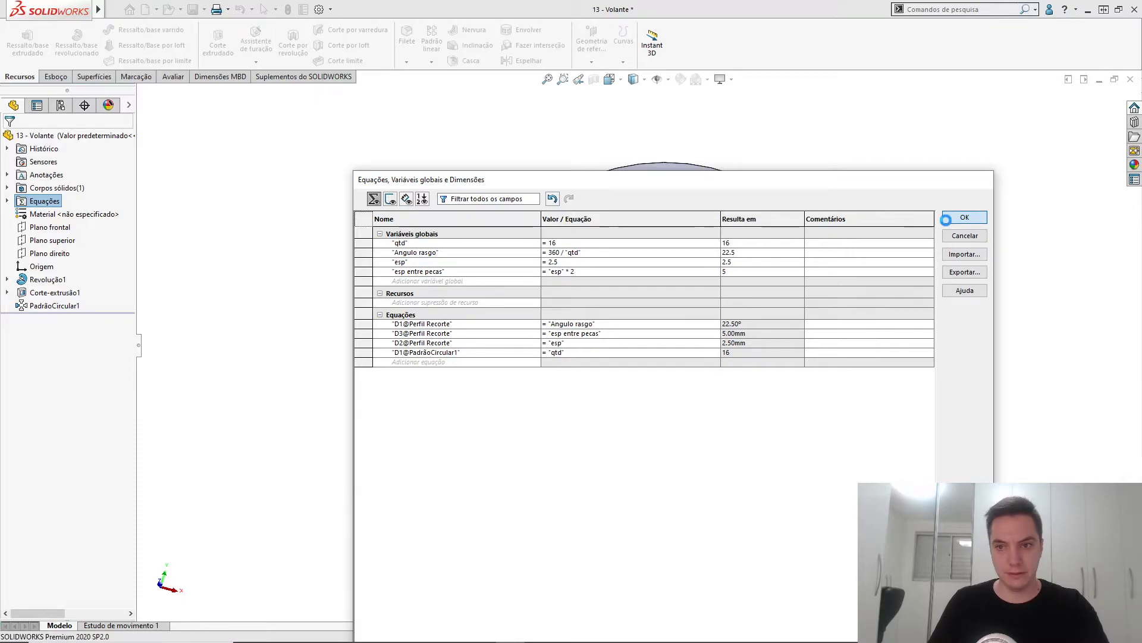
middle_drag(789, 287, 748, 345)
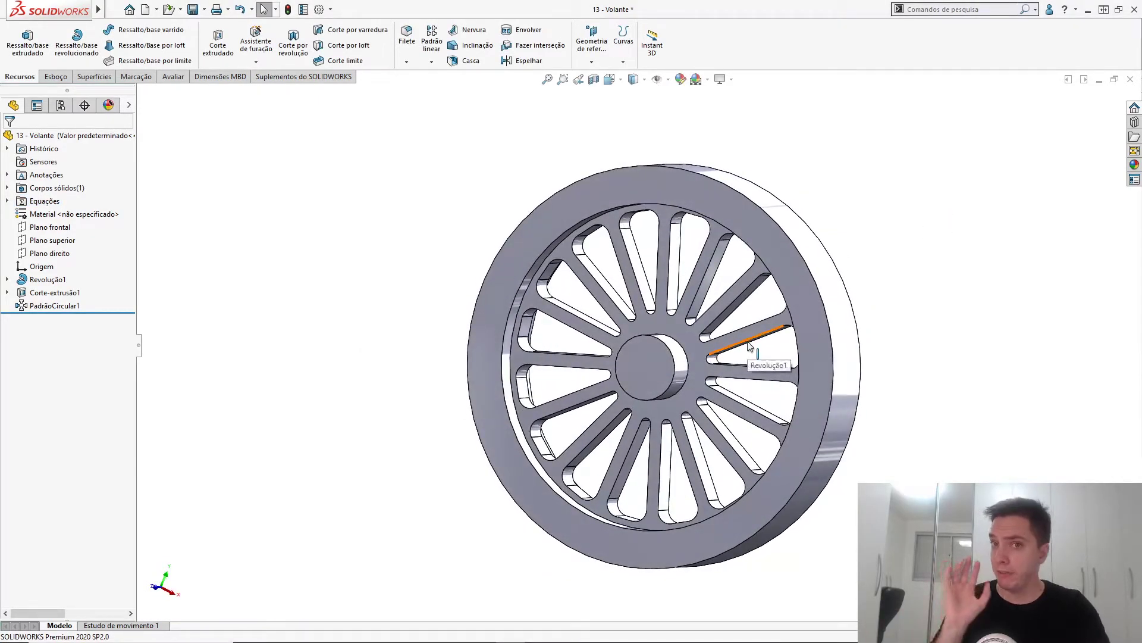
- Set the global variable "qtd" back to 12 in the equations manager and apply it to the model
right_click(44, 202)
click(90, 209)
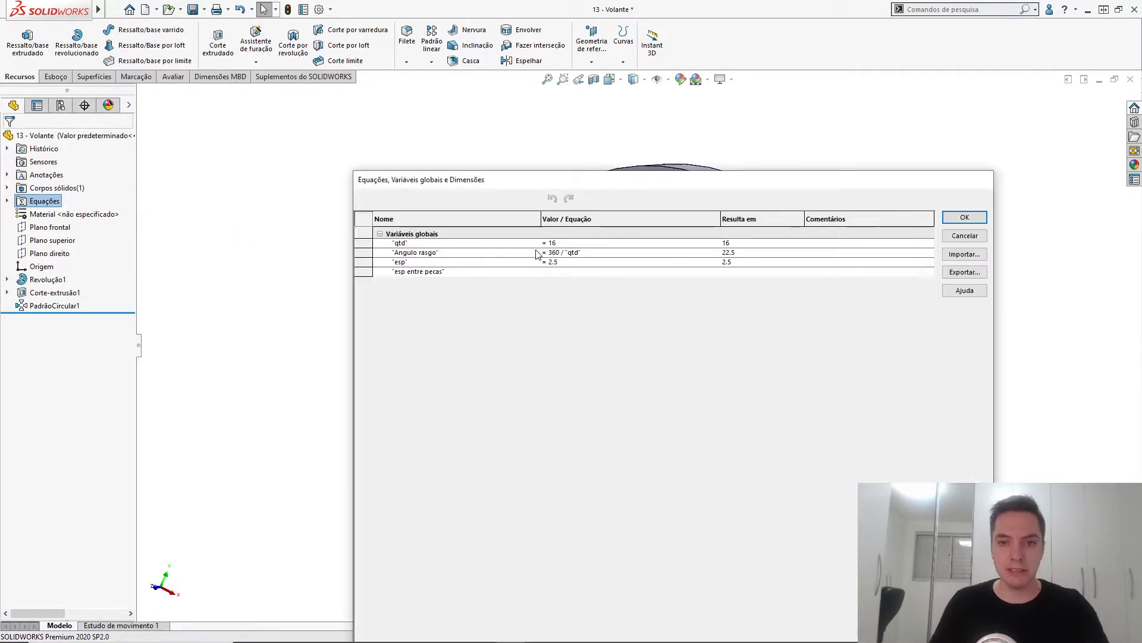
click(563, 243)
key(BackSpace)
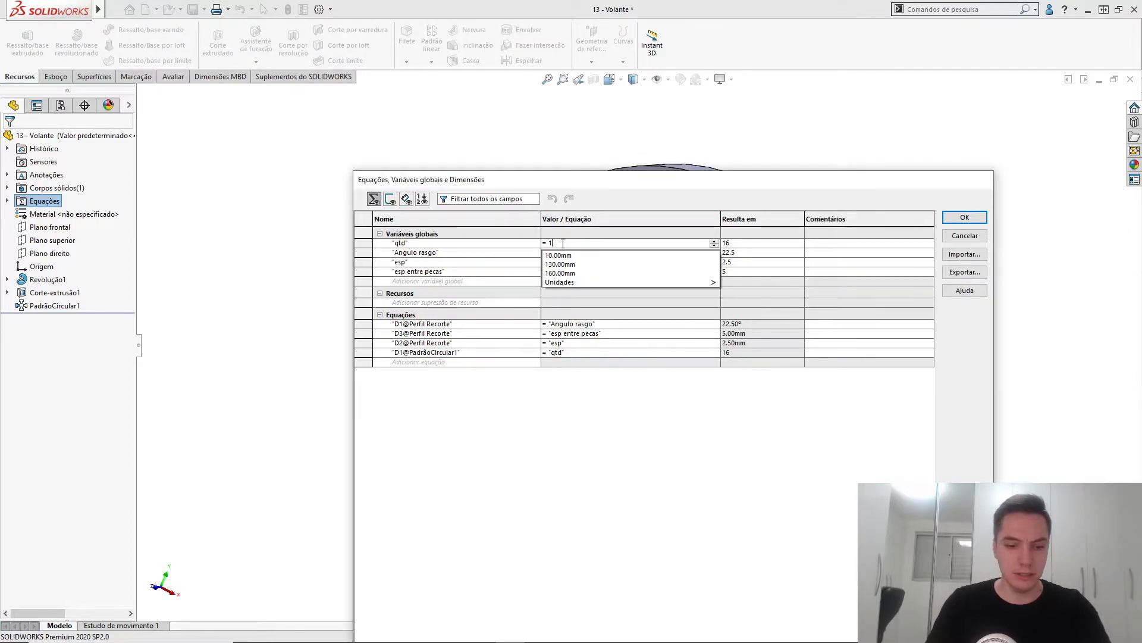
text(2)
key(Return)
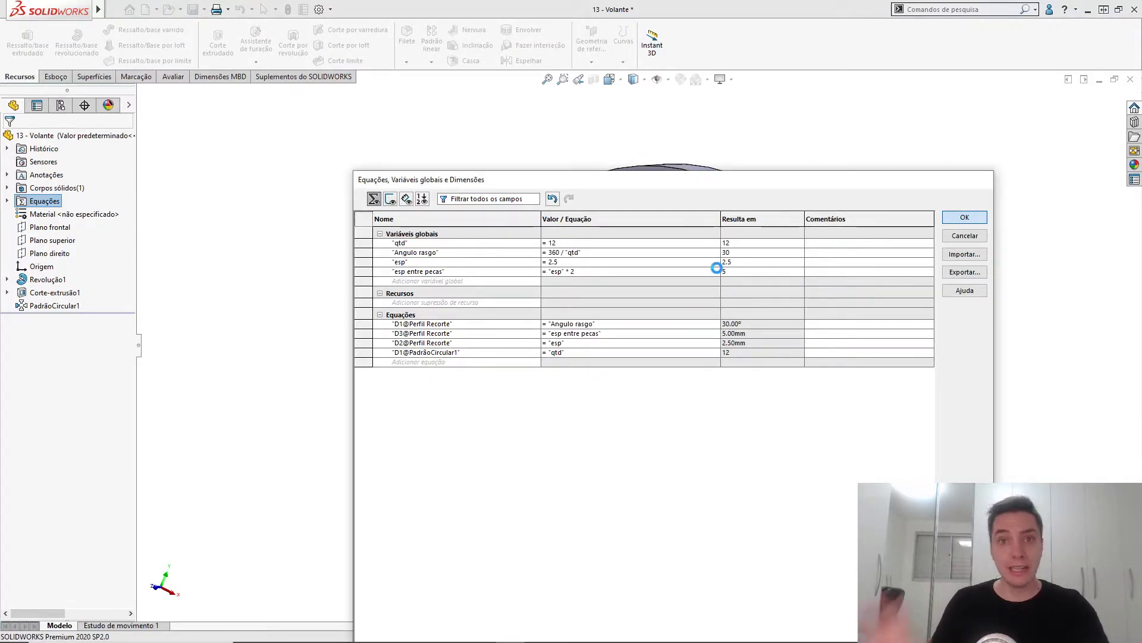
key(Return)
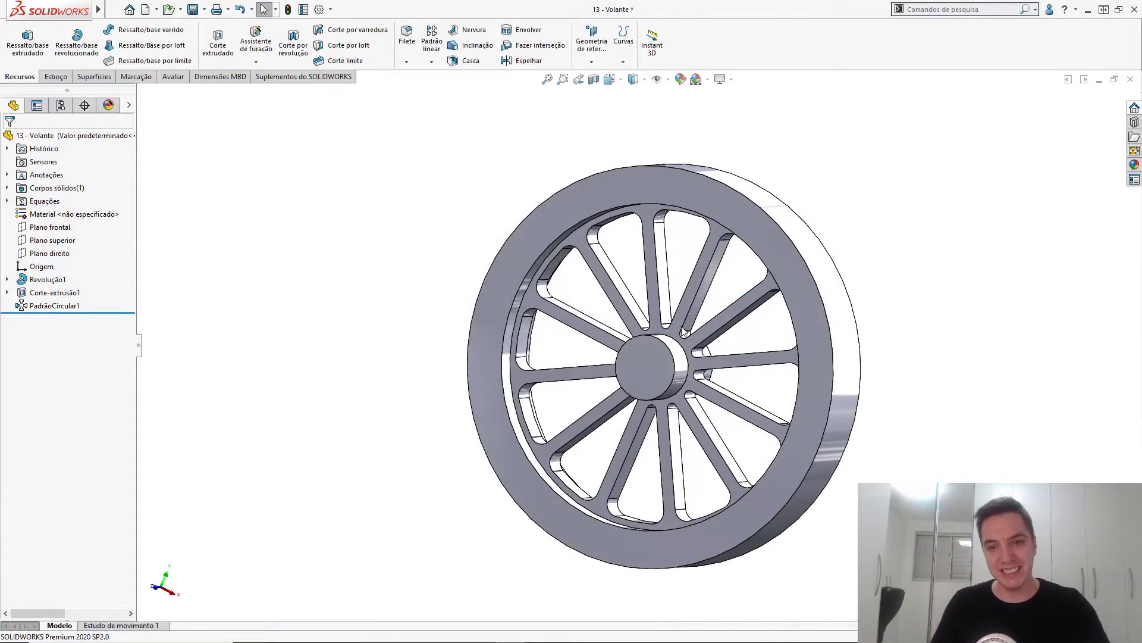
- Switch the part's feature tree to the flat view (Mostrar vista de árvore planificada)
scroll(672, 334, down, 2)
mouse_move(672, 335)
middle_down()
mouse_move(654, 315)
mouse_move(640, 259)
mouse_move(671, 332)
middle_up()
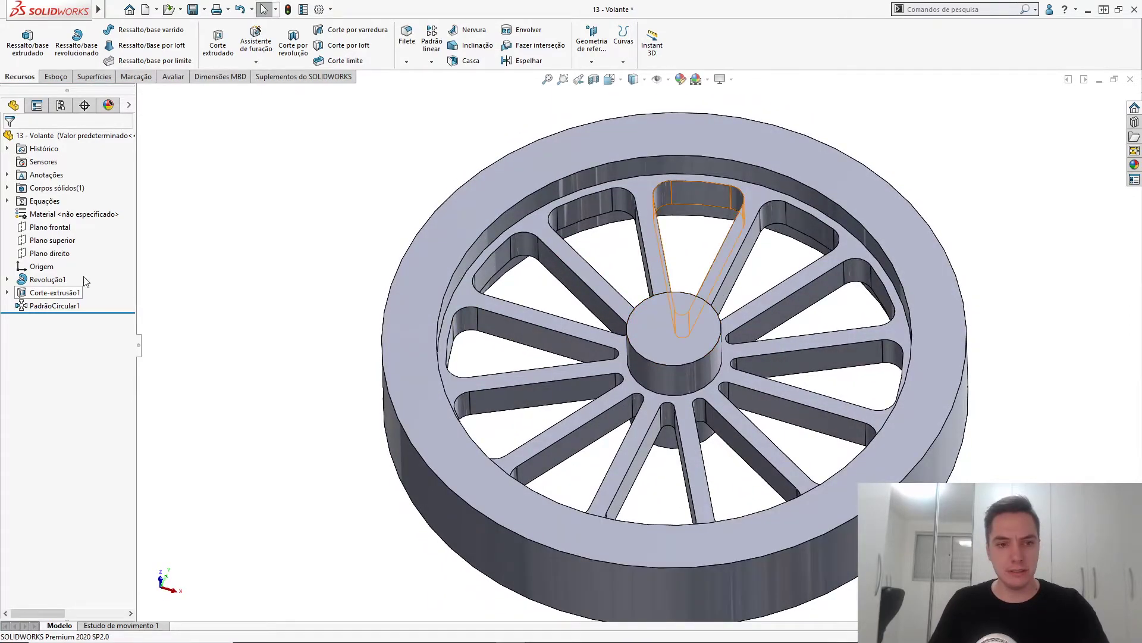
right_click(78, 139)
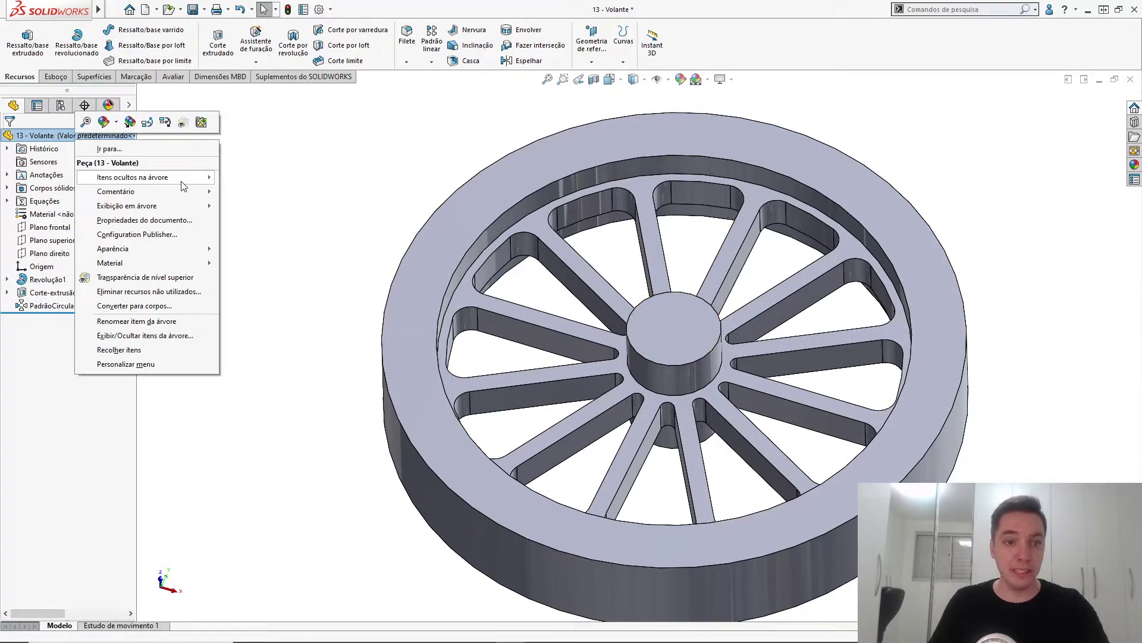
mouse_move(182, 185)
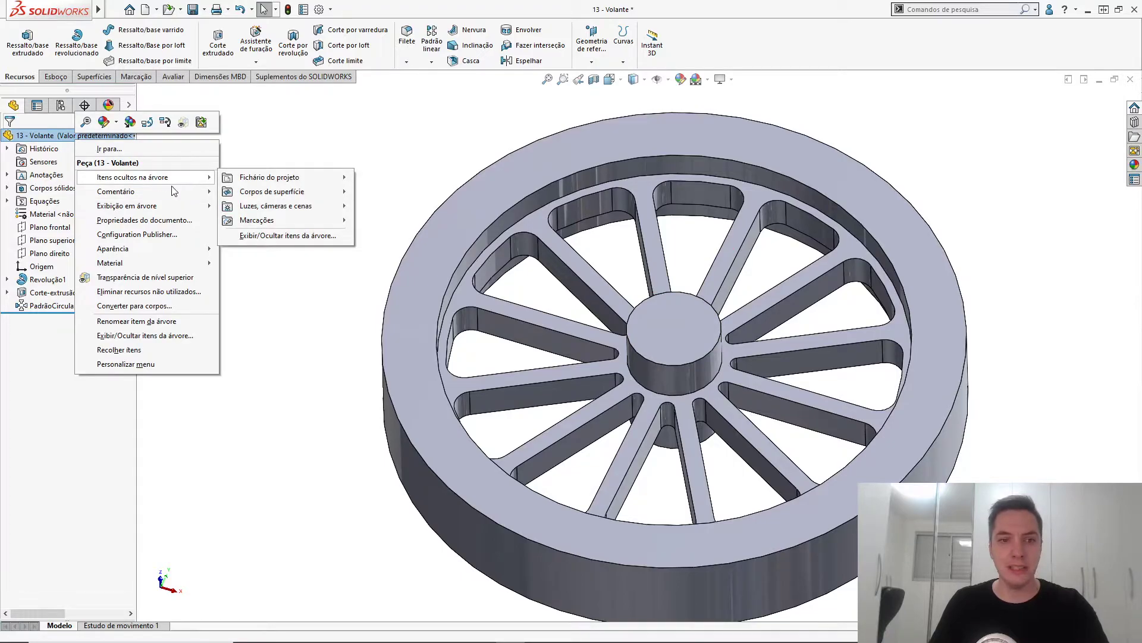
mouse_move(169, 208)
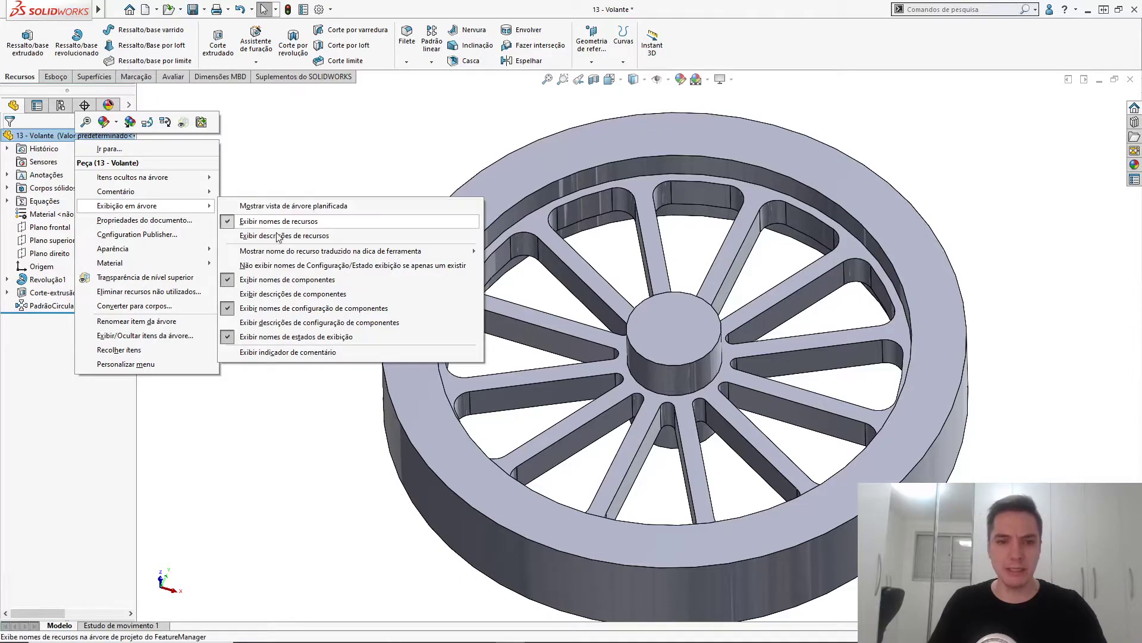
click(308, 206)
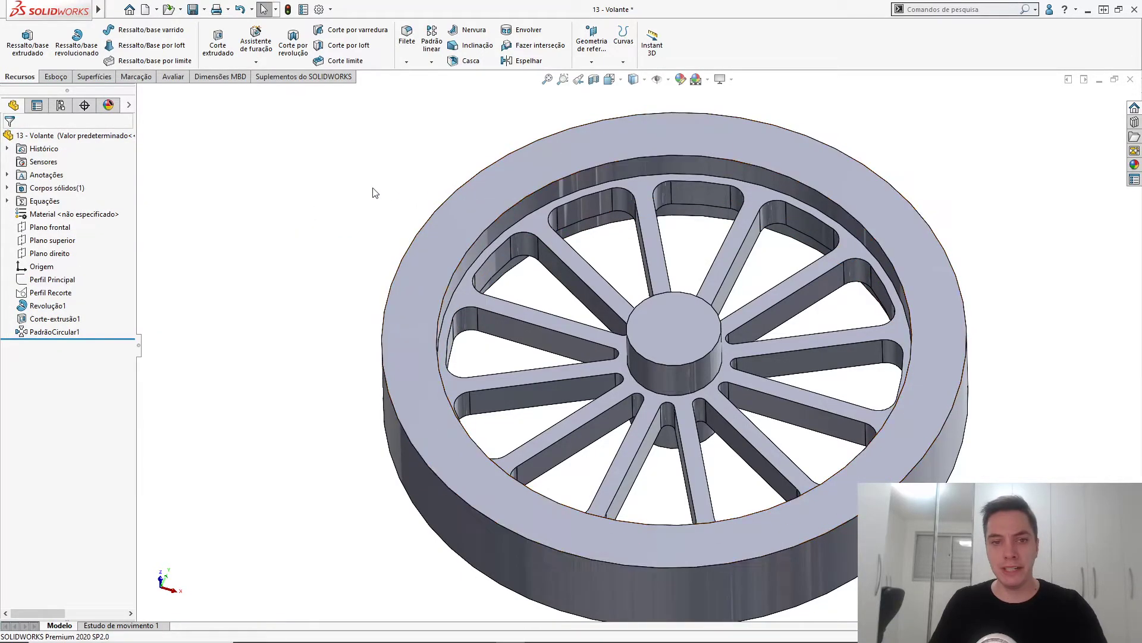
- Start a Hole Wizard drilled hole on the hub's front face and set its size to Ø12.0
middle_drag(576, 259, 654, 341)
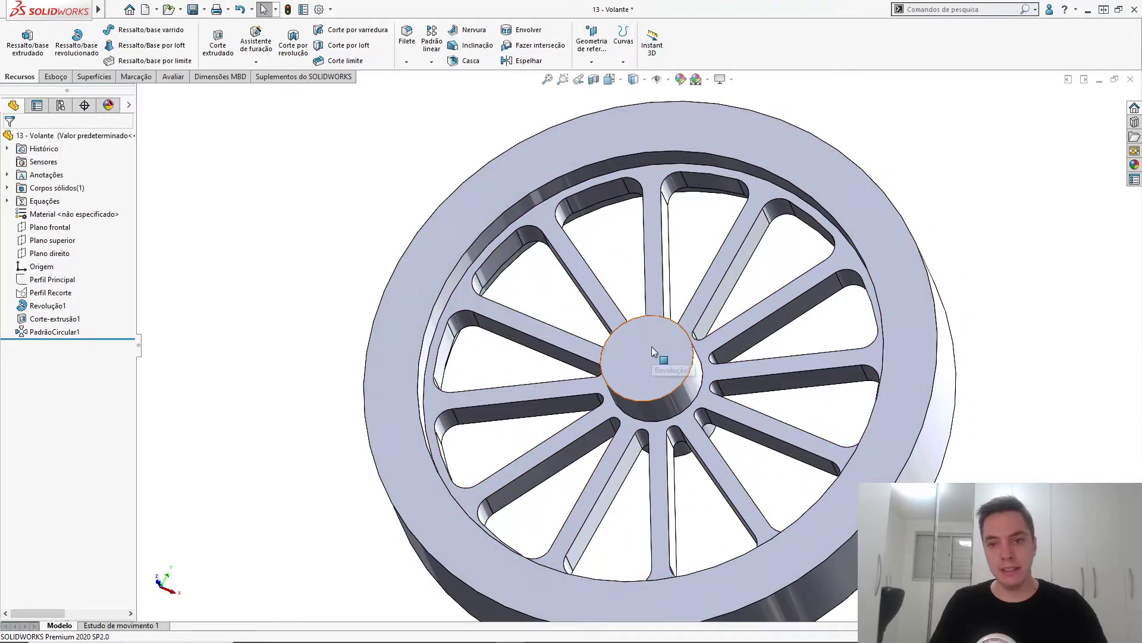
click(652, 346)
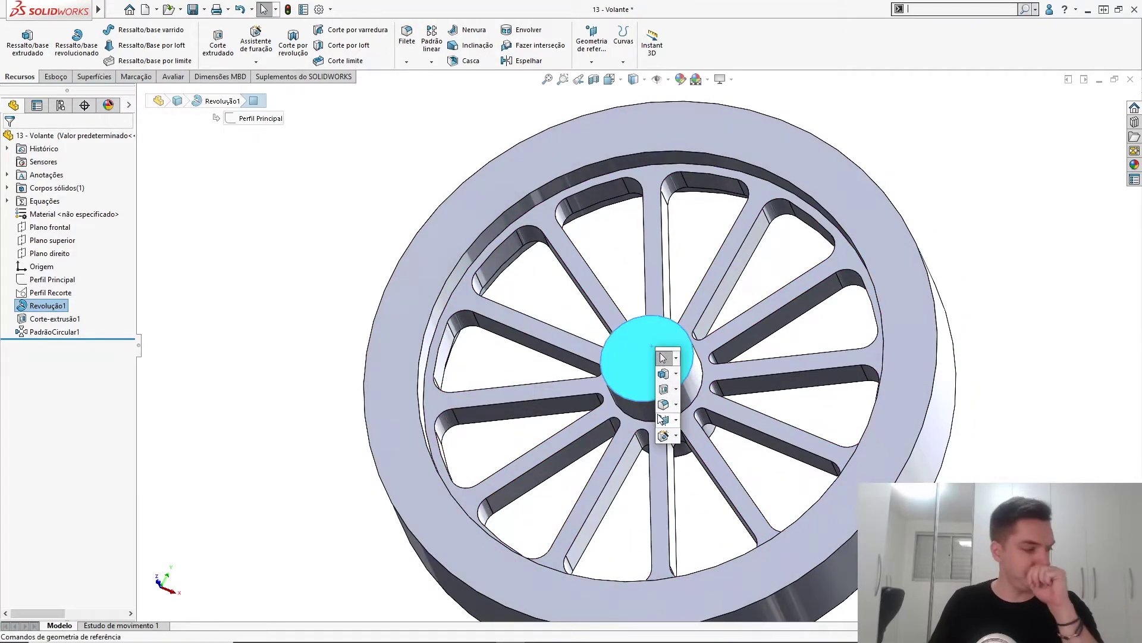
click(663, 436)
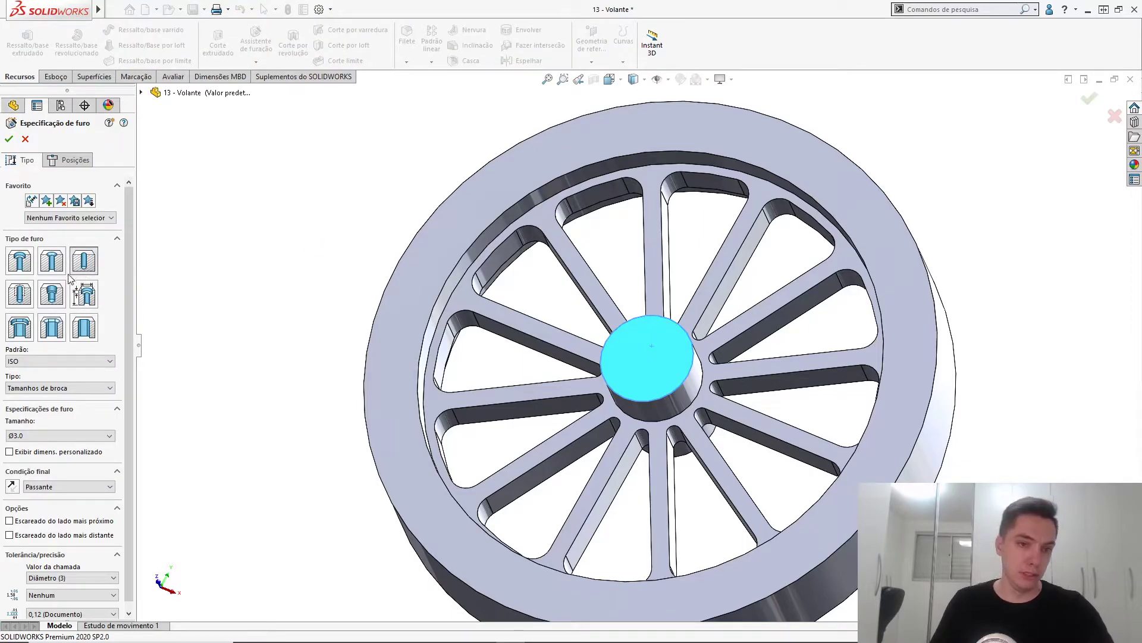
click(110, 436)
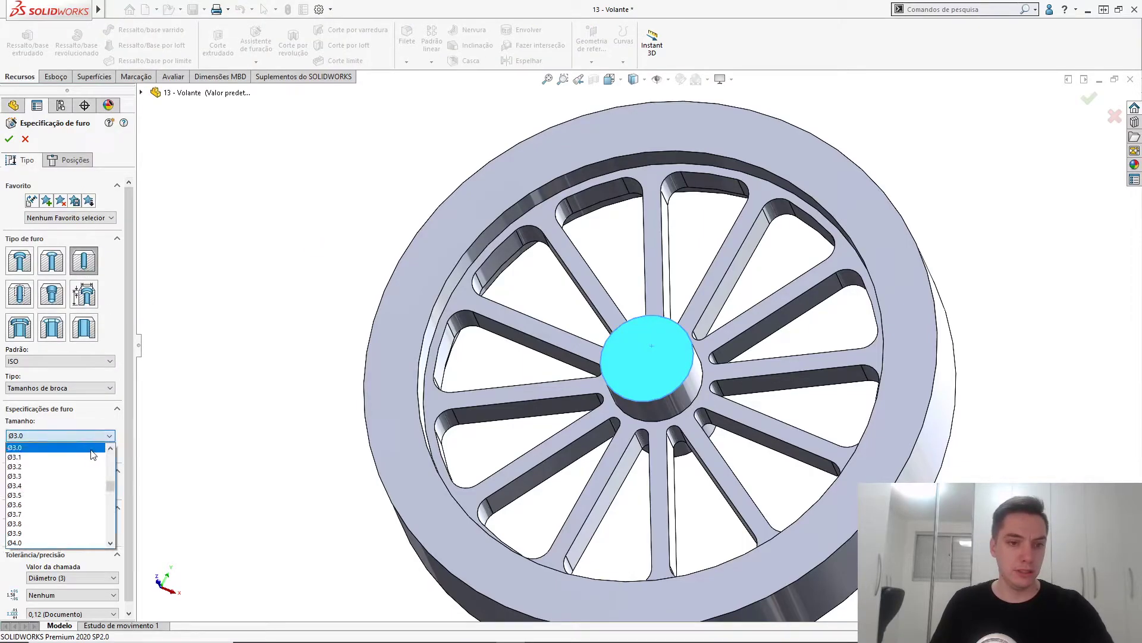
drag(111, 487, 109, 522)
click(57, 484)
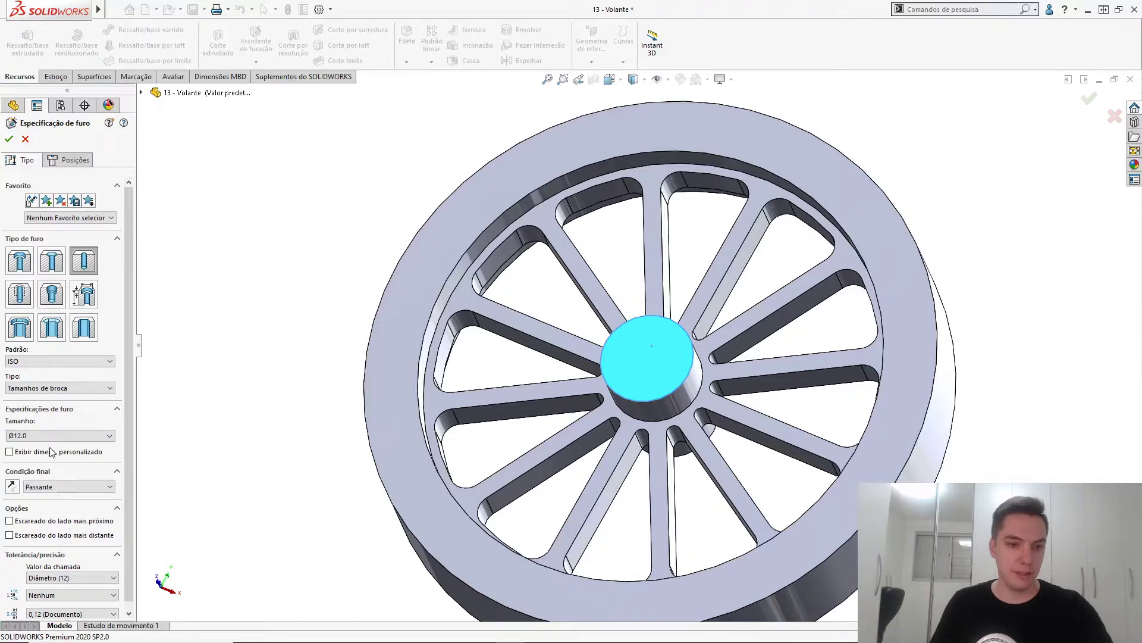
- Position the Ø12.0 hole at the hub's centre and finish the hole feature
click(59, 161)
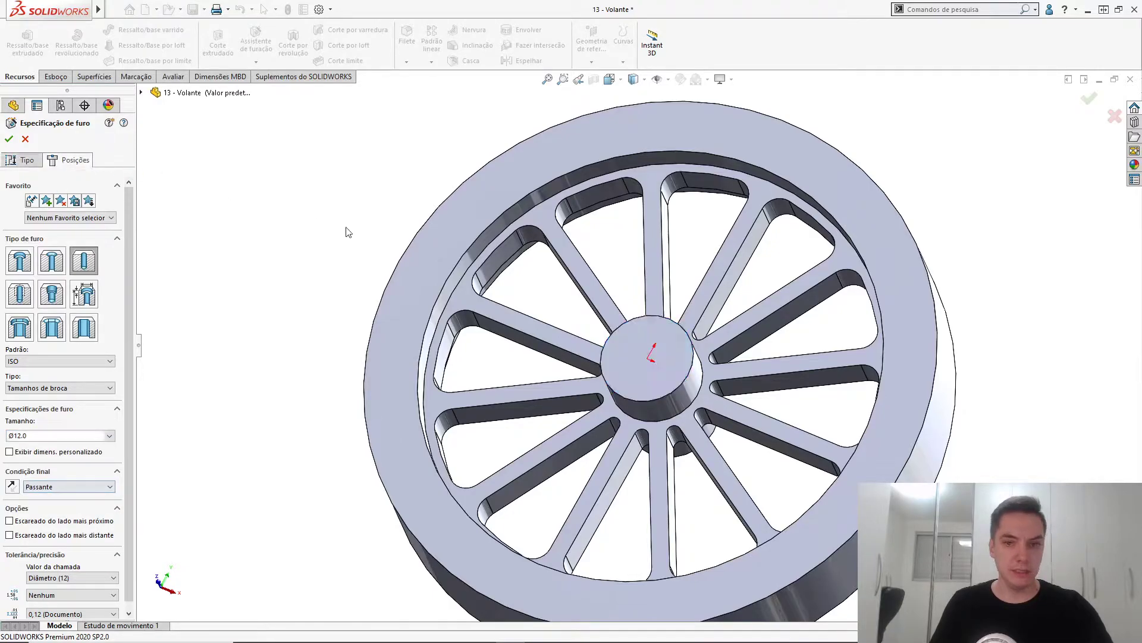
click(646, 358)
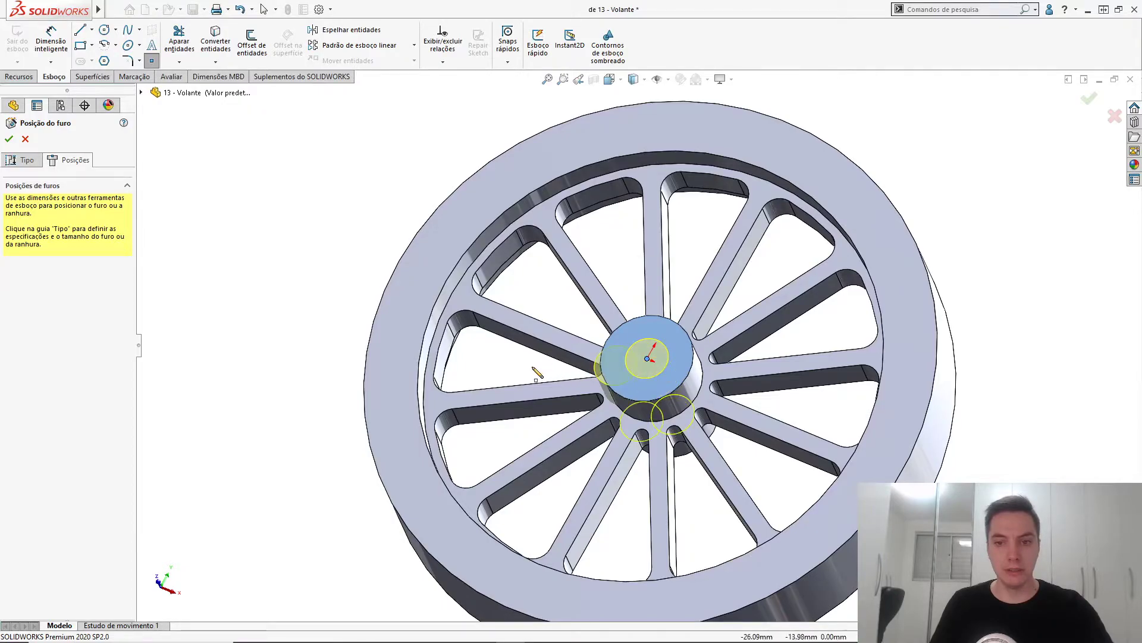
key(Escape)
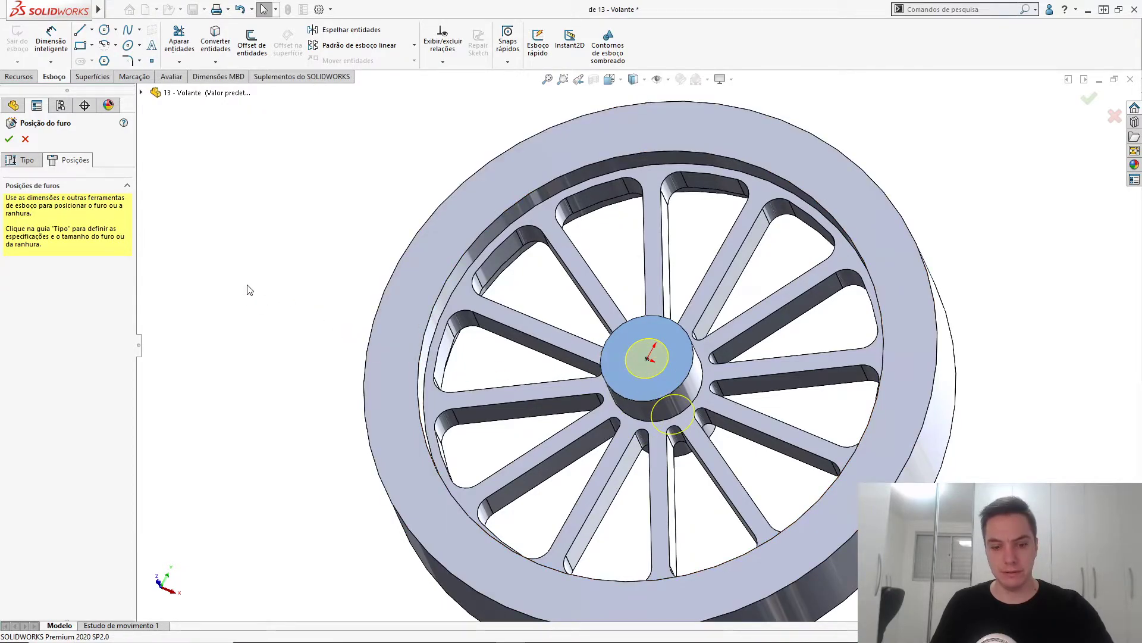
key(d)
click(260, 296)
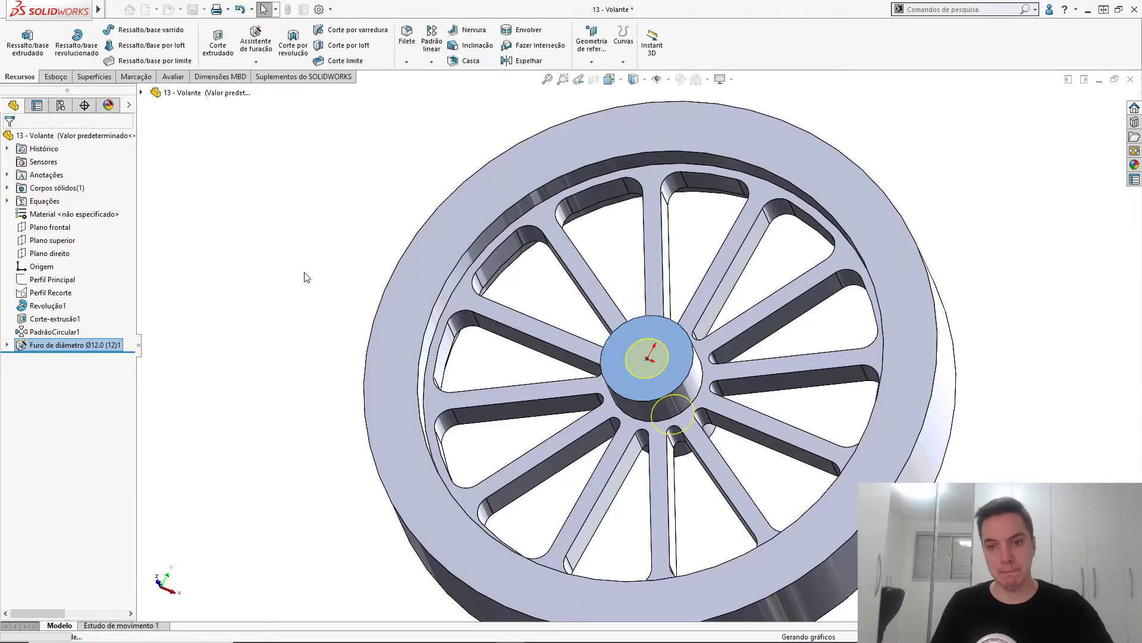
middle_drag(326, 272, 287, 285)
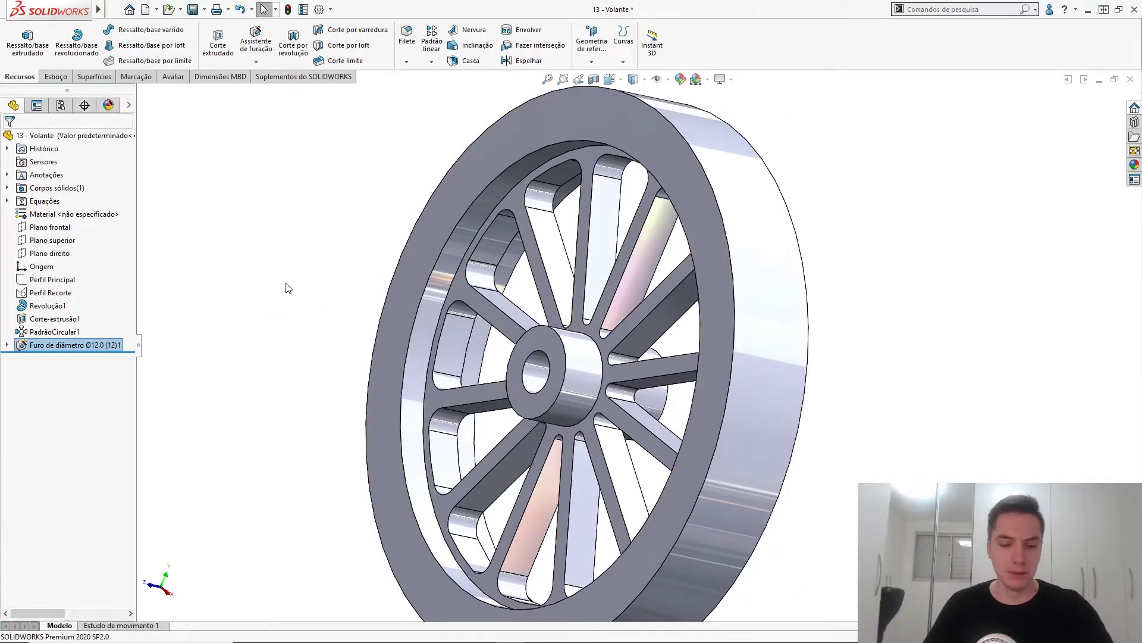
- Switch to the Volante drawing in PowerPoint and examine section B-B and detail C for the hub's radial threaded hole
key(alt+Tab)
alt+click(623, 341)
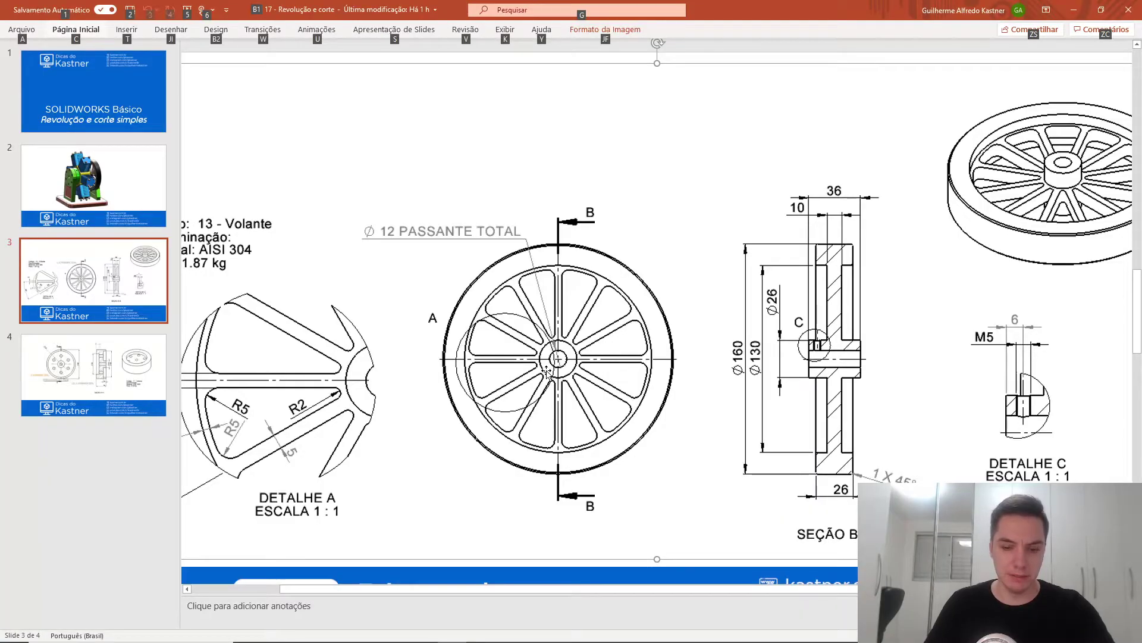
key(alt+Tab)
key(alt+Tab)
key(alt+Tab)
key(alt+Tab)
key(alt+Tab)
key(alt+Tab)
key(alt+Tab)
key(alt+Tab)
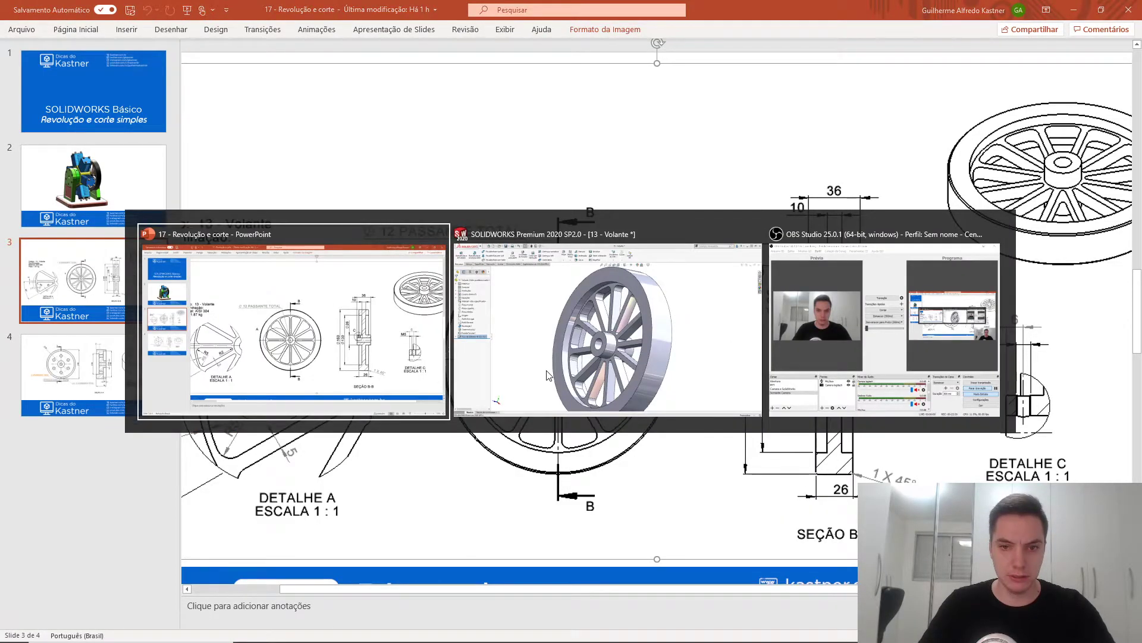
key(alt+Tab)
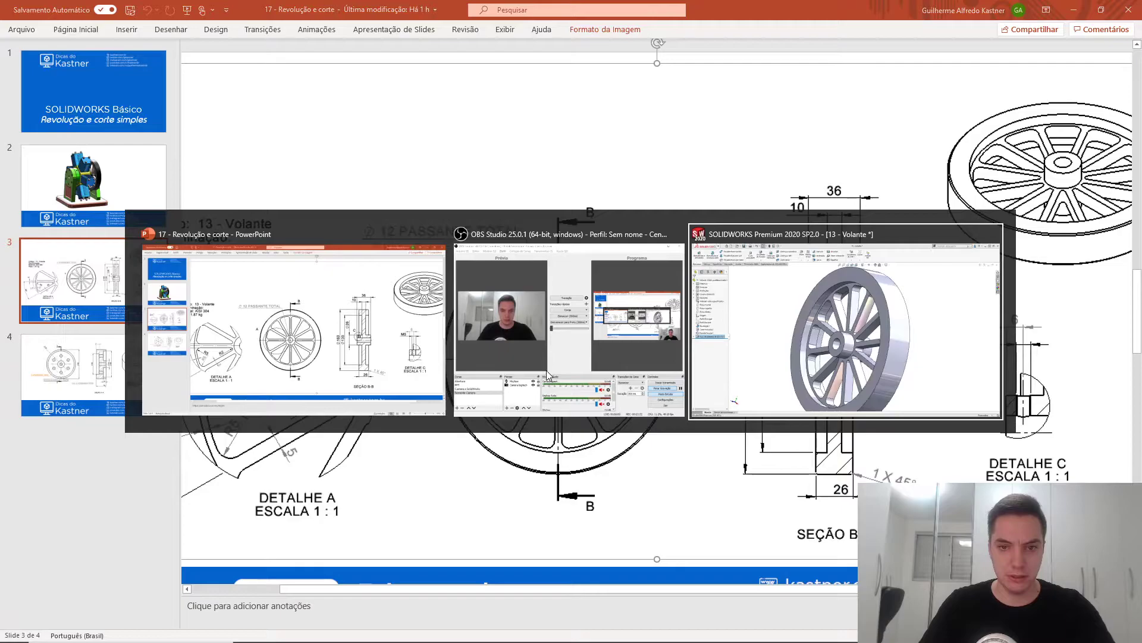
key(alt+Tab)
key(alt+Tab)
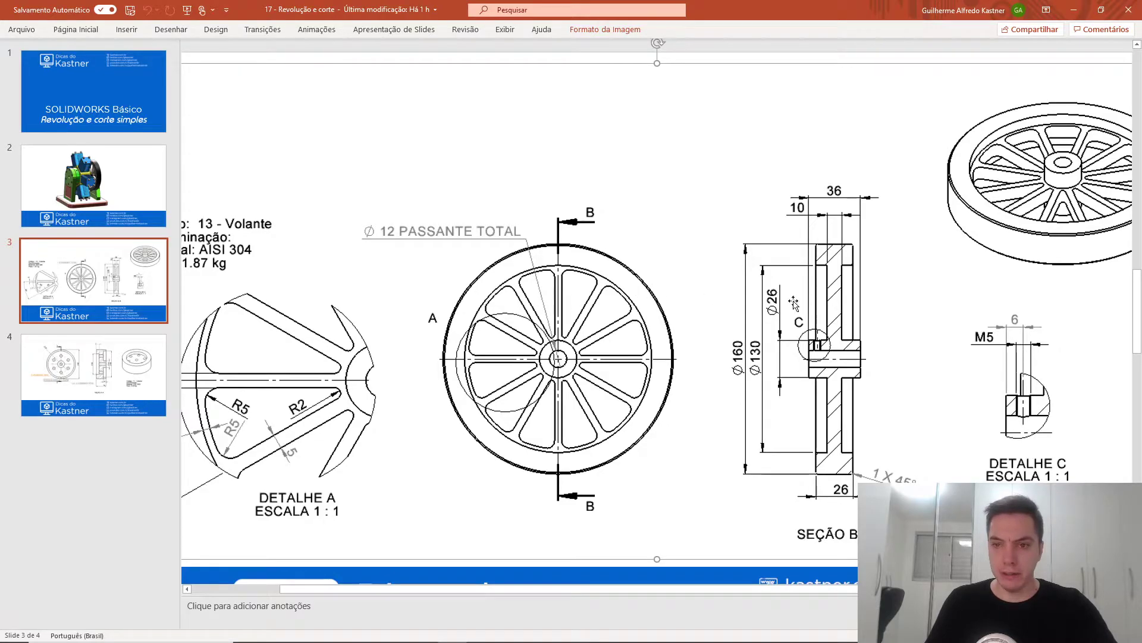
ctrl+scroll(815, 350, up, 5)
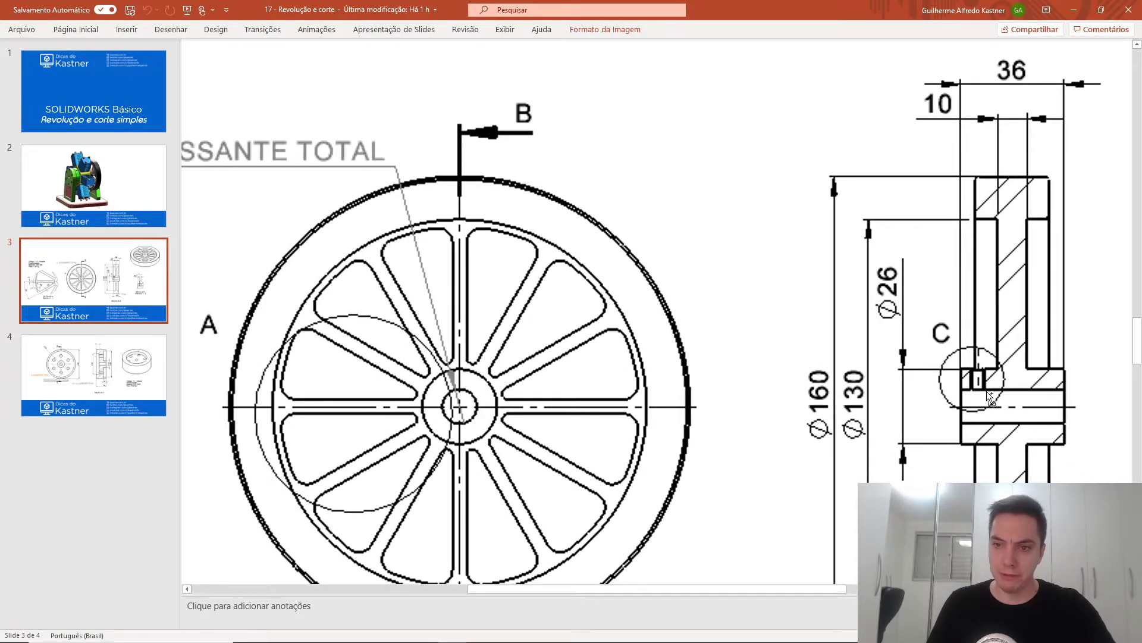
ctrl+scroll(989, 398, down, 5)
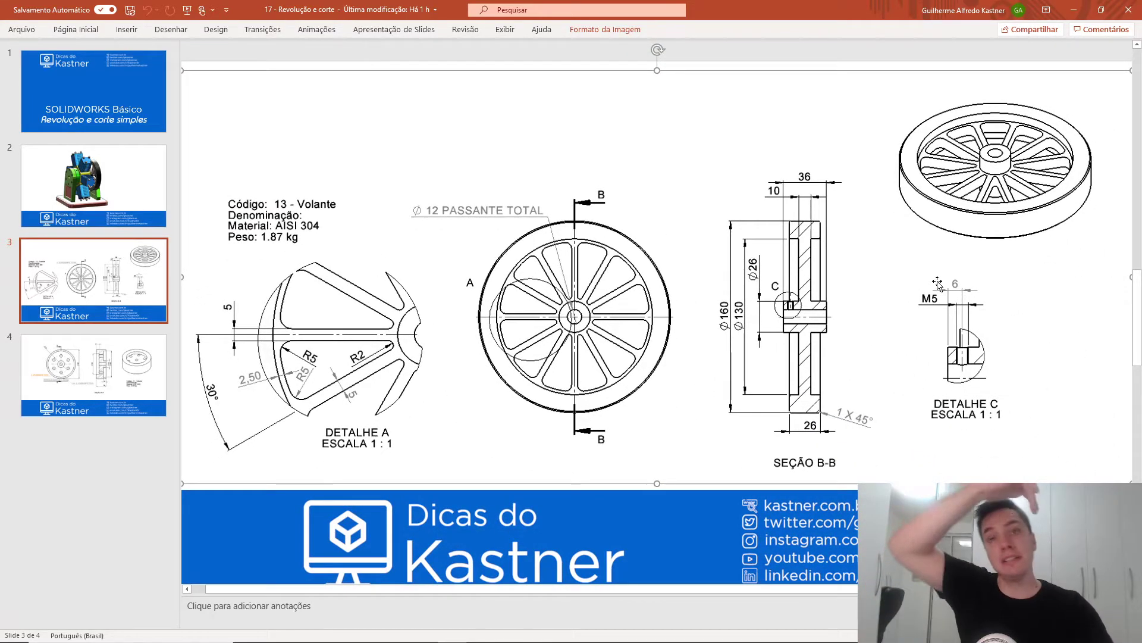
- Back in SOLIDWORKS, set up a Hole Wizard tapped hole (Furo roscado), size M5, with end condition Até o próximo
key(alt+Tab)
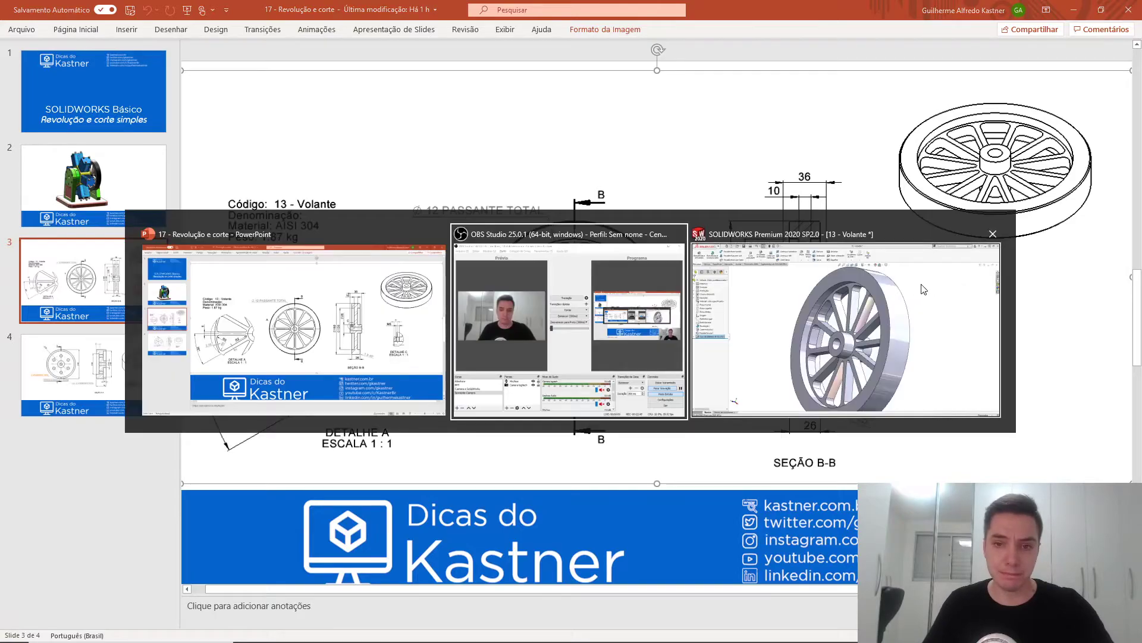
click(869, 303)
scroll(543, 353, down, 5)
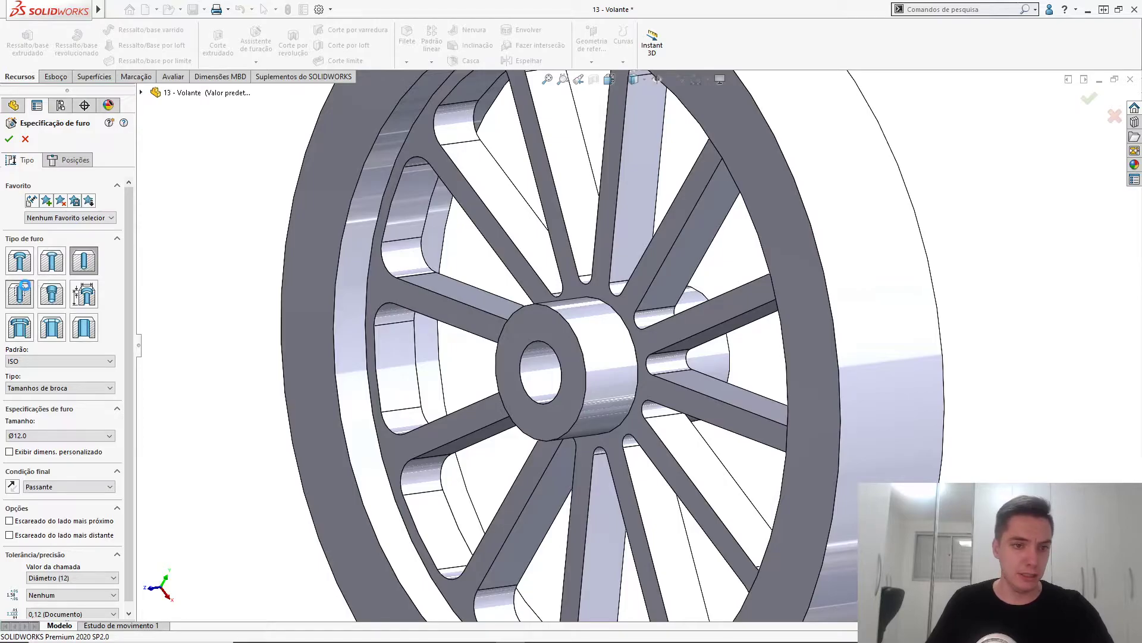
click(23, 286)
click(60, 387)
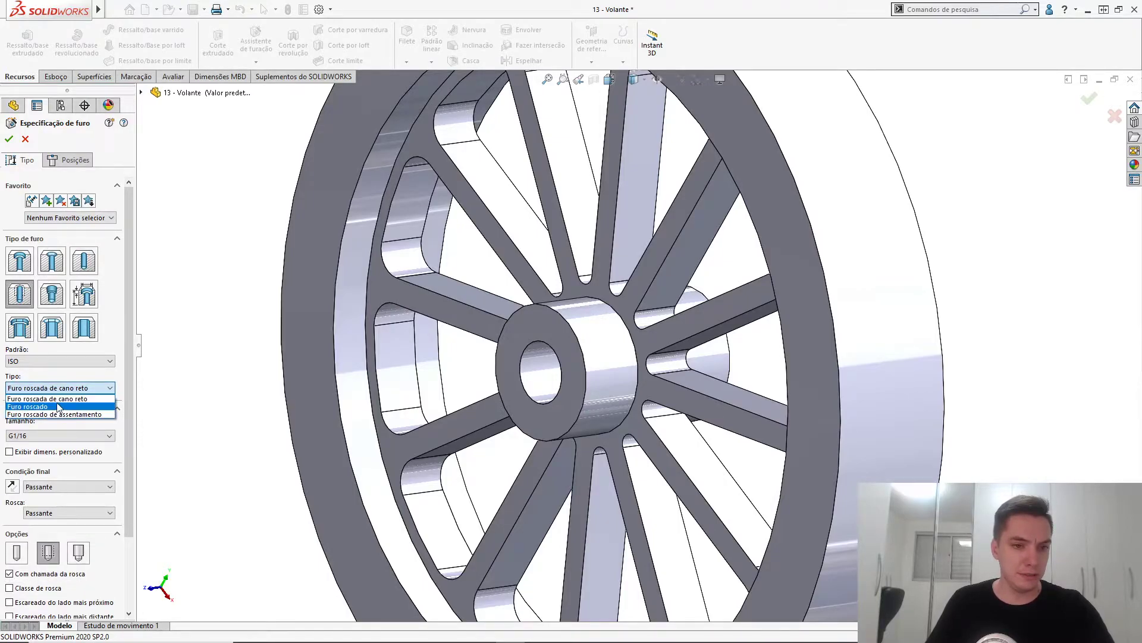
click(59, 407)
click(57, 435)
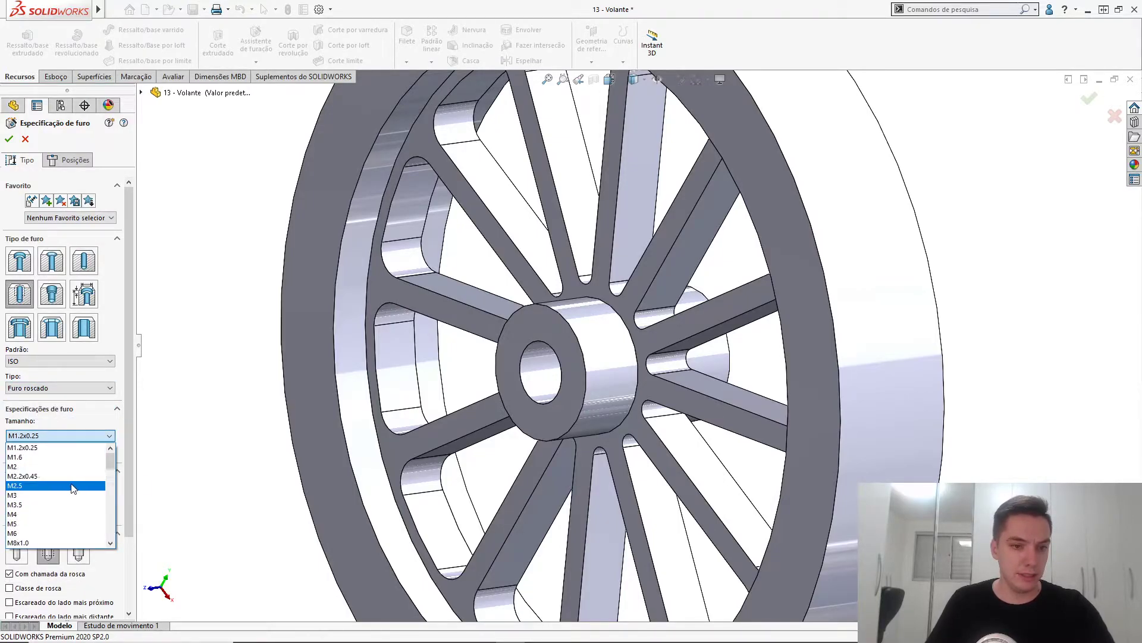
scroll(53, 494, down, 1)
click(53, 495)
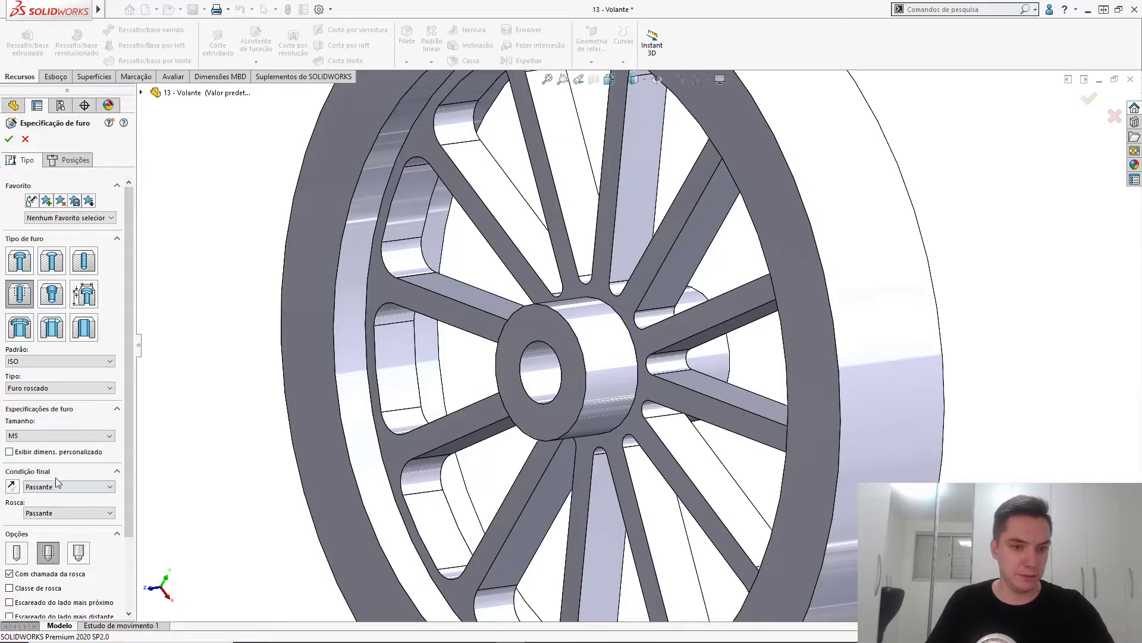
click(57, 485)
click(72, 513)
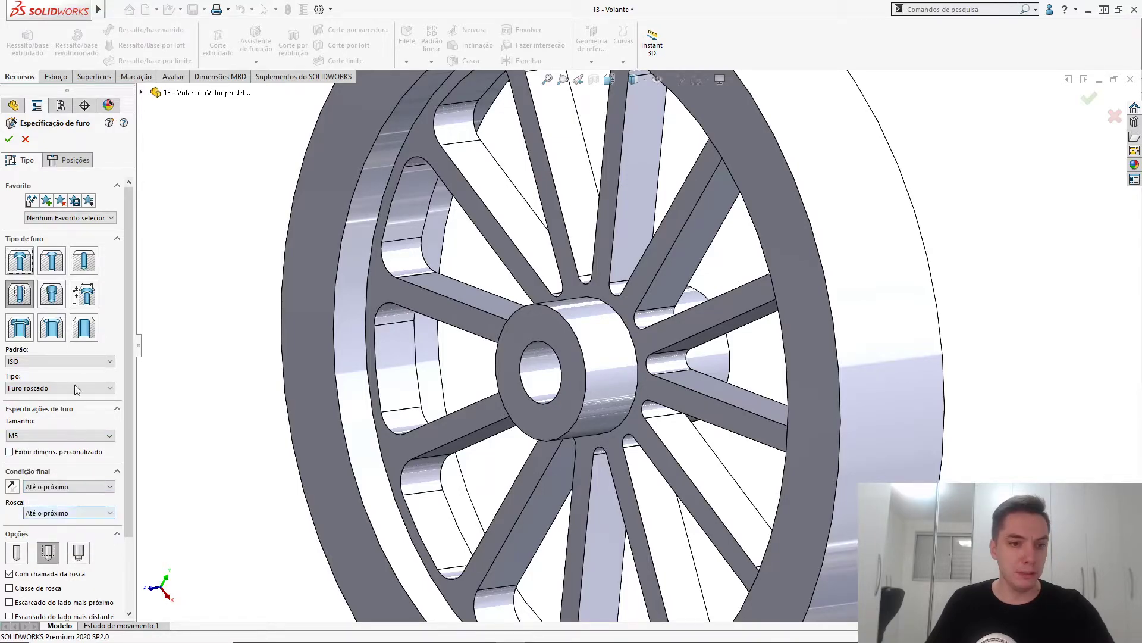
- Place the M5 tapped hole's position point on the upper side of the hub's cylindrical outer face
click(75, 160)
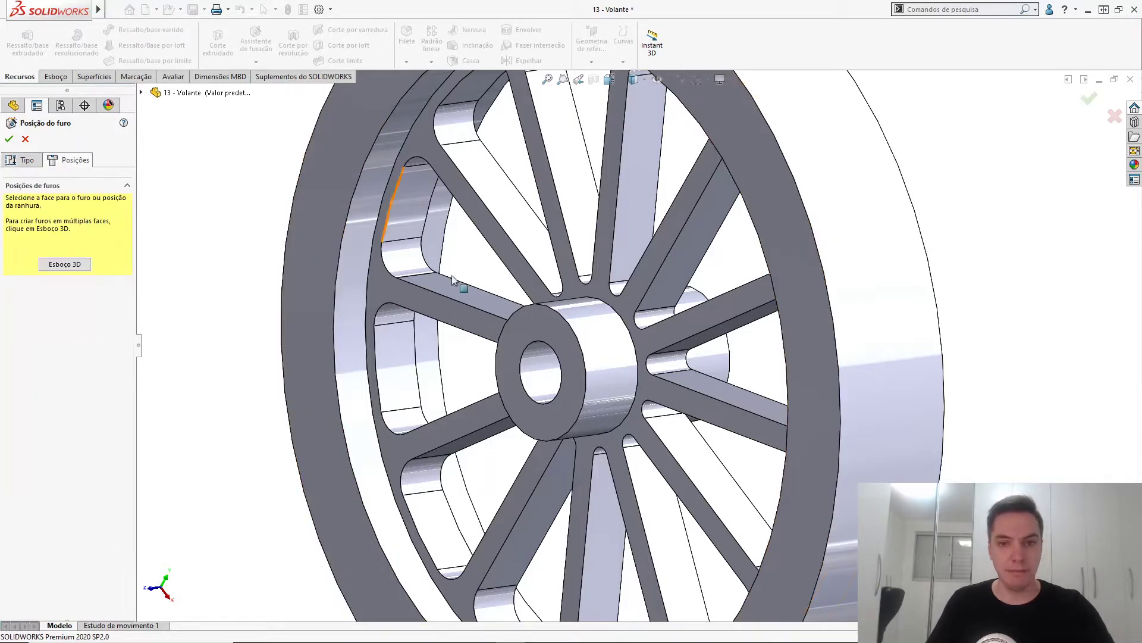
click(583, 308)
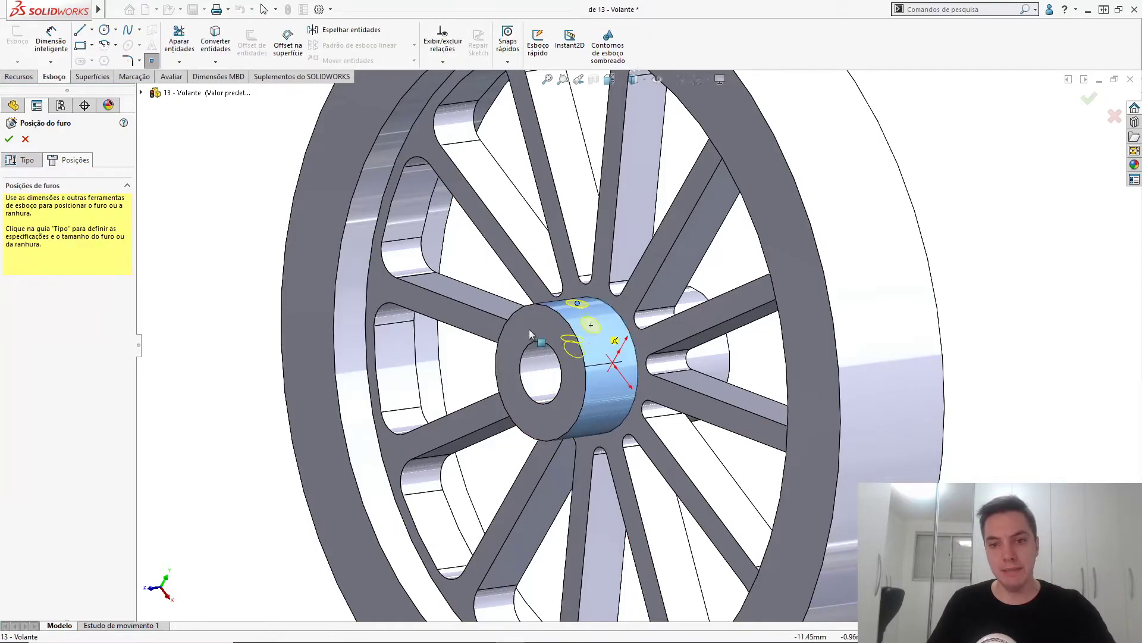
middle_drag(522, 322, 559, 304)
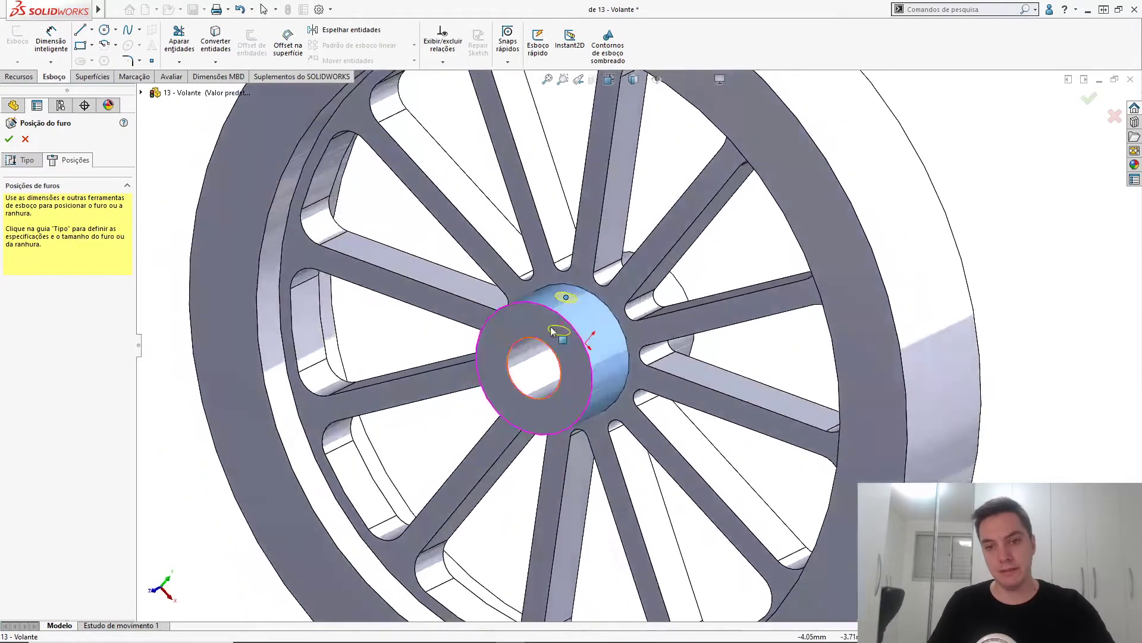
- Constrain the tapped hole's position point to lie on Plano direito with the No plano relation
click(568, 298)
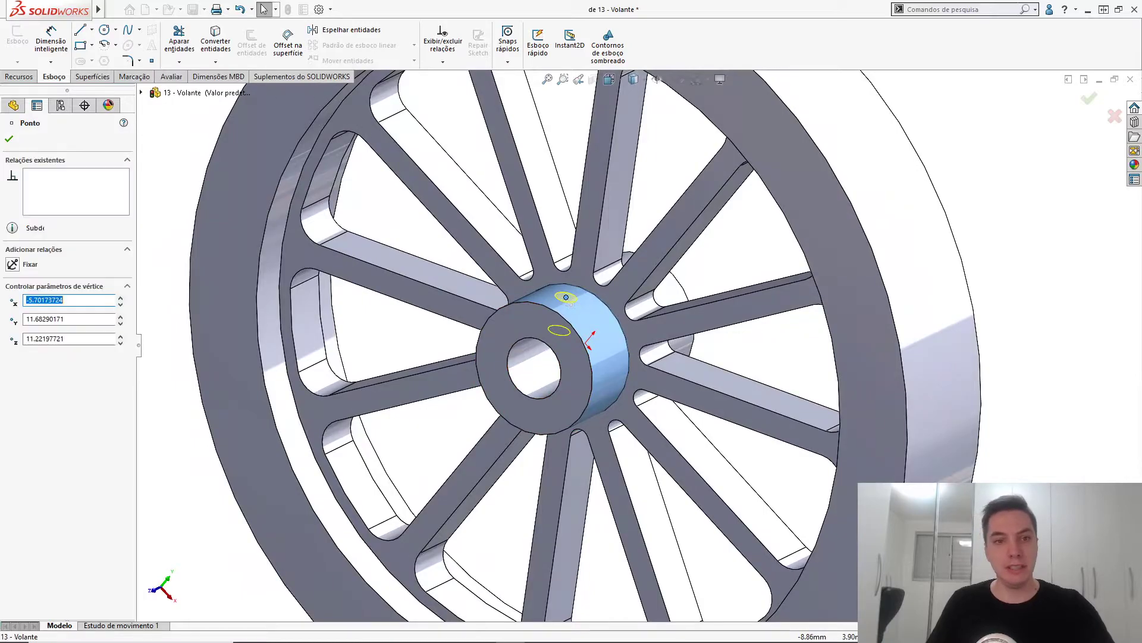
click(141, 93)
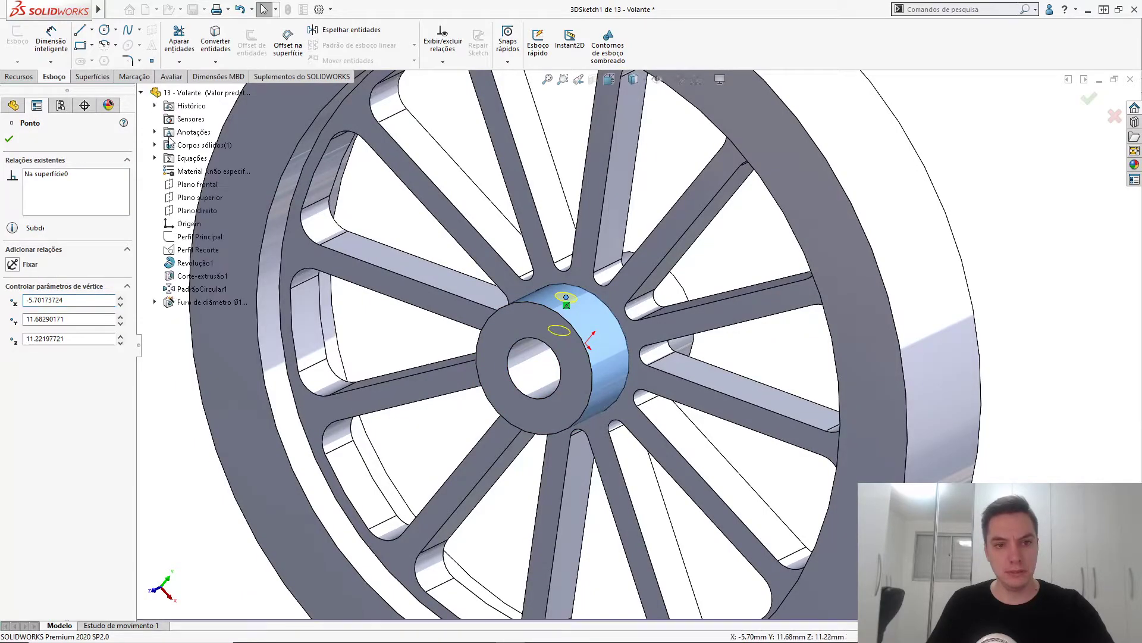
ctrl+click(196, 212)
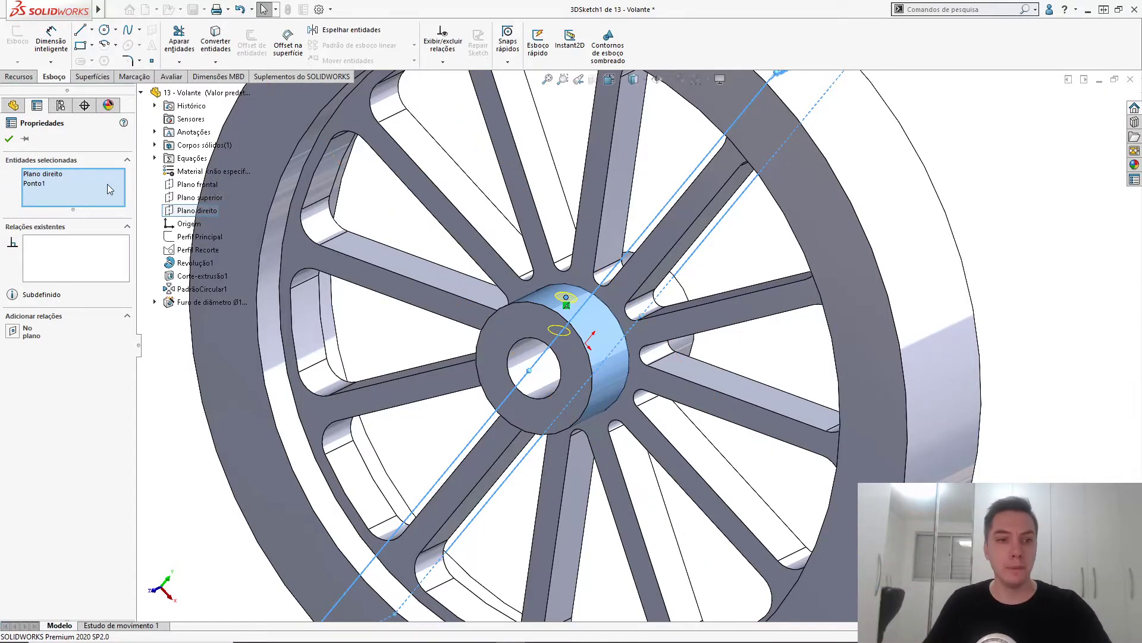
click(16, 337)
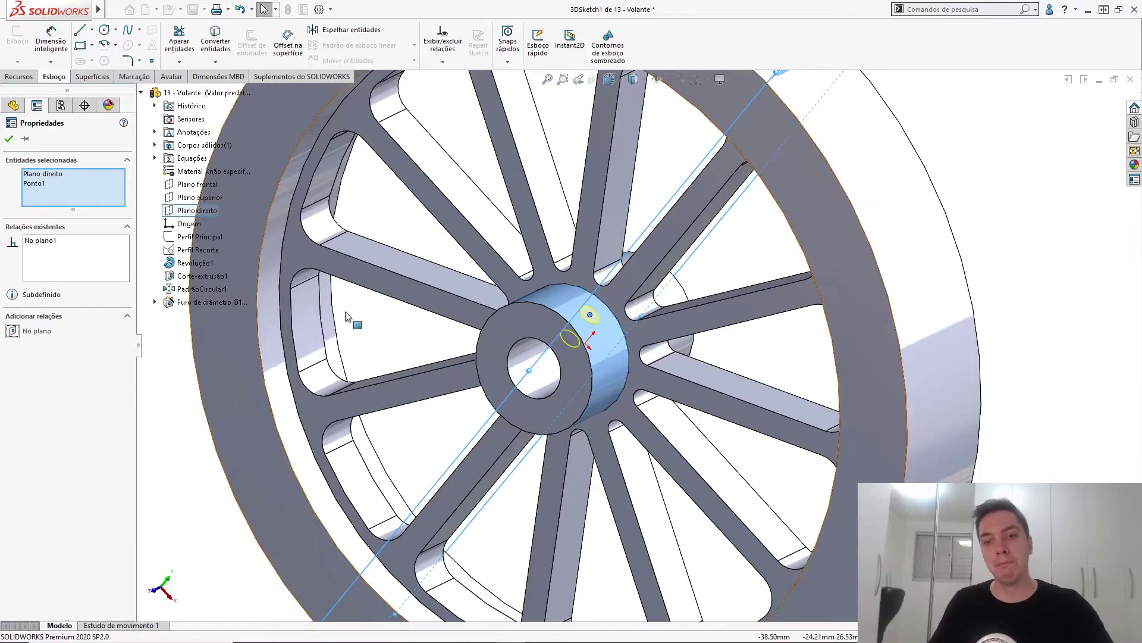
key(Escape)
middle_drag(537, 304, 560, 285)
scroll(563, 286, down, 3)
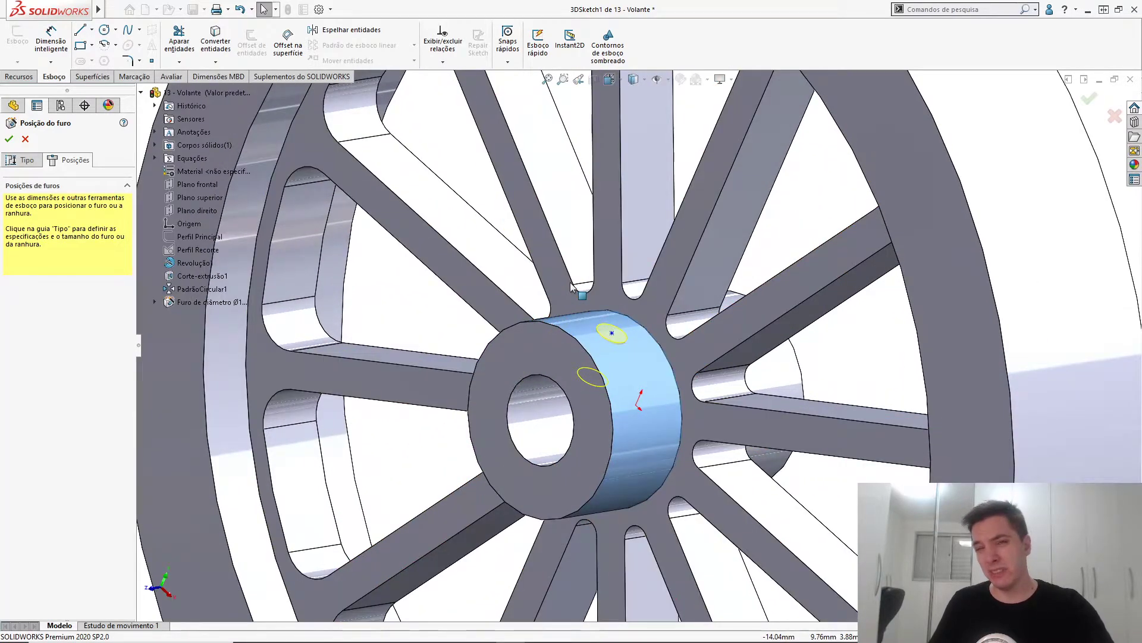
- Slide the tapped hole's position point along the upper side of the hub to test its remaining freedom
scroll(587, 330, down, 1)
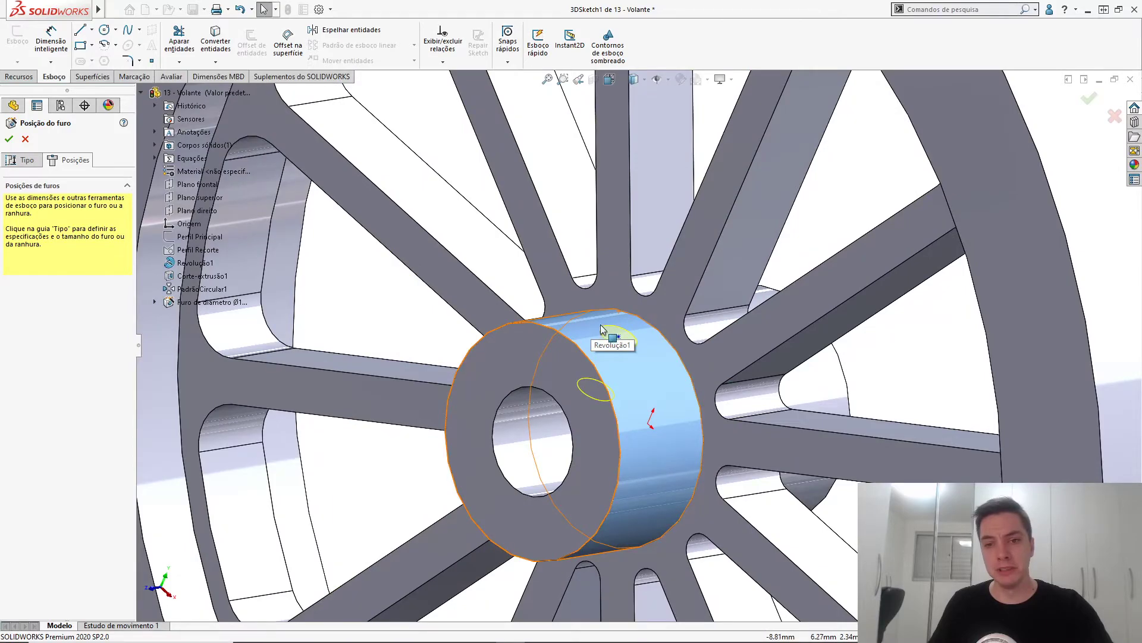
middle_drag(603, 330, 577, 321)
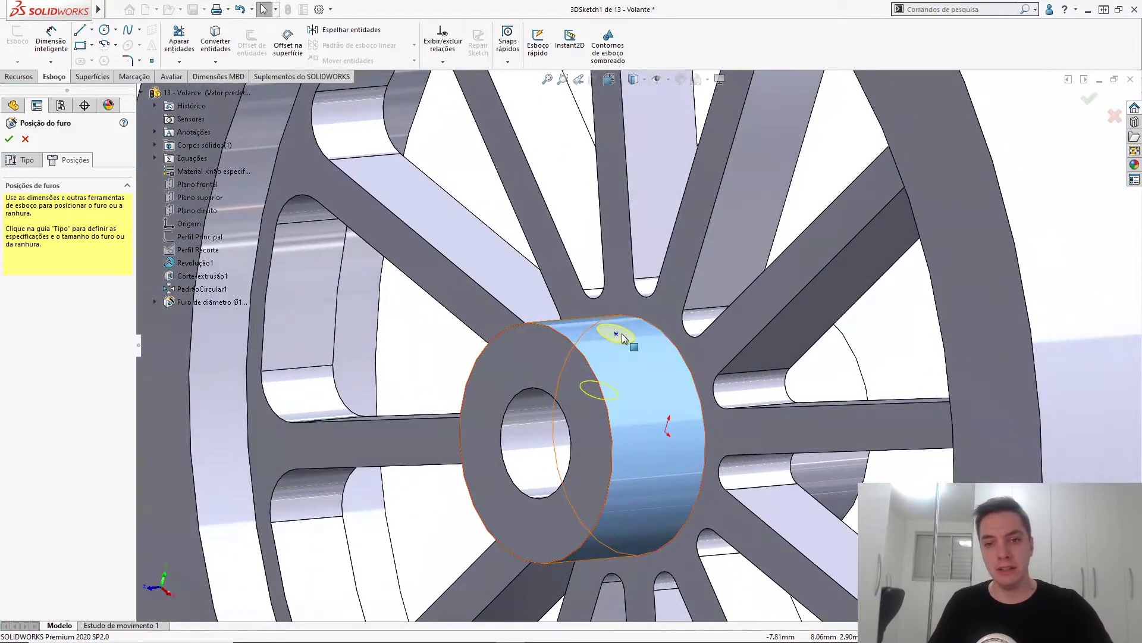
click(640, 331)
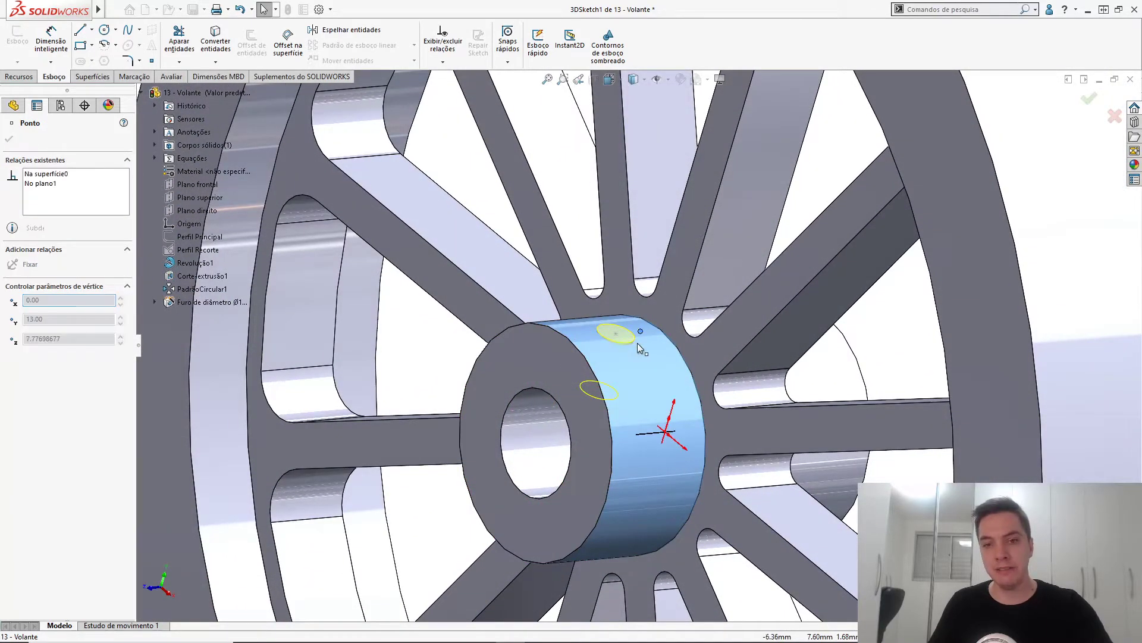
drag(610, 348, 609, 349)
key(Escape)
scroll(597, 348, down, 3)
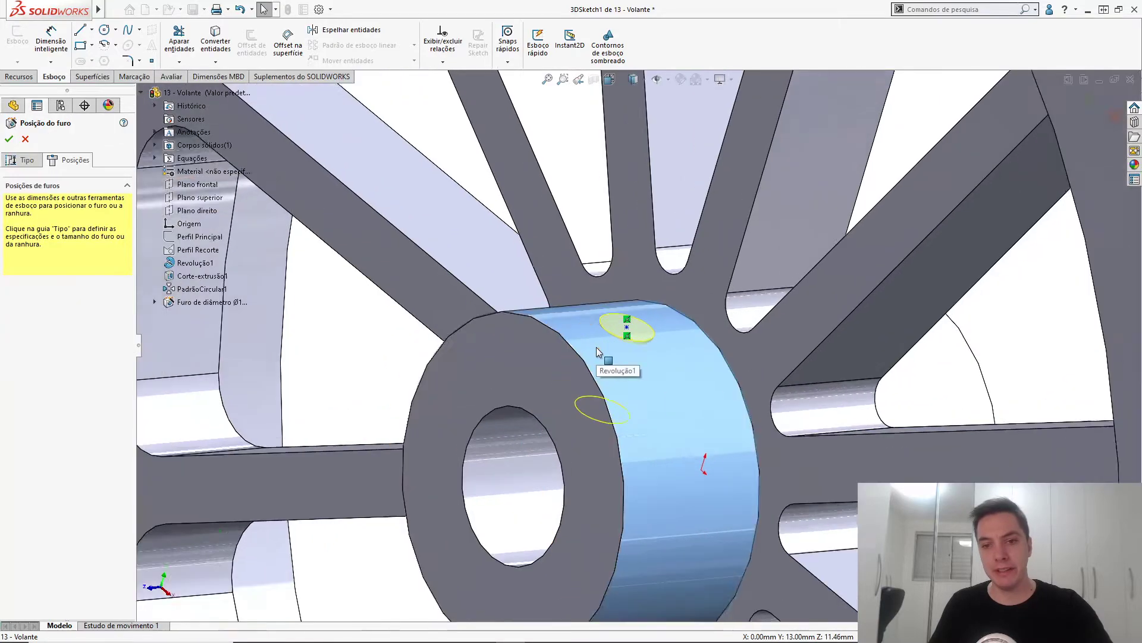
- Dimension the tapped hole's position point 6 mm from the hub's front end face
key(s)
click(611, 361)
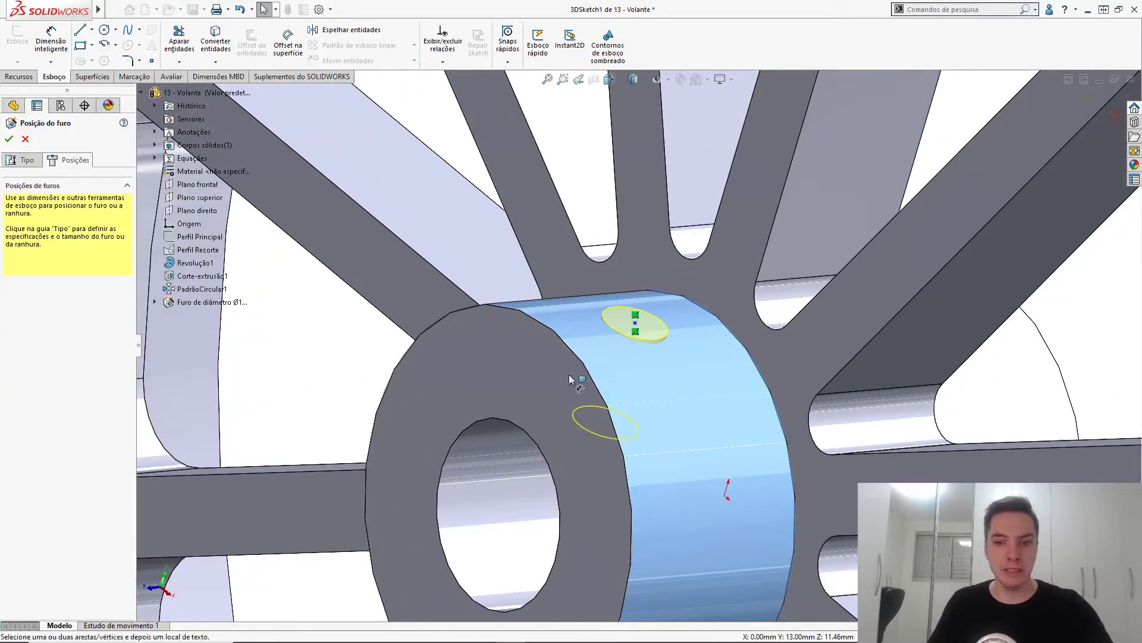
click(553, 381)
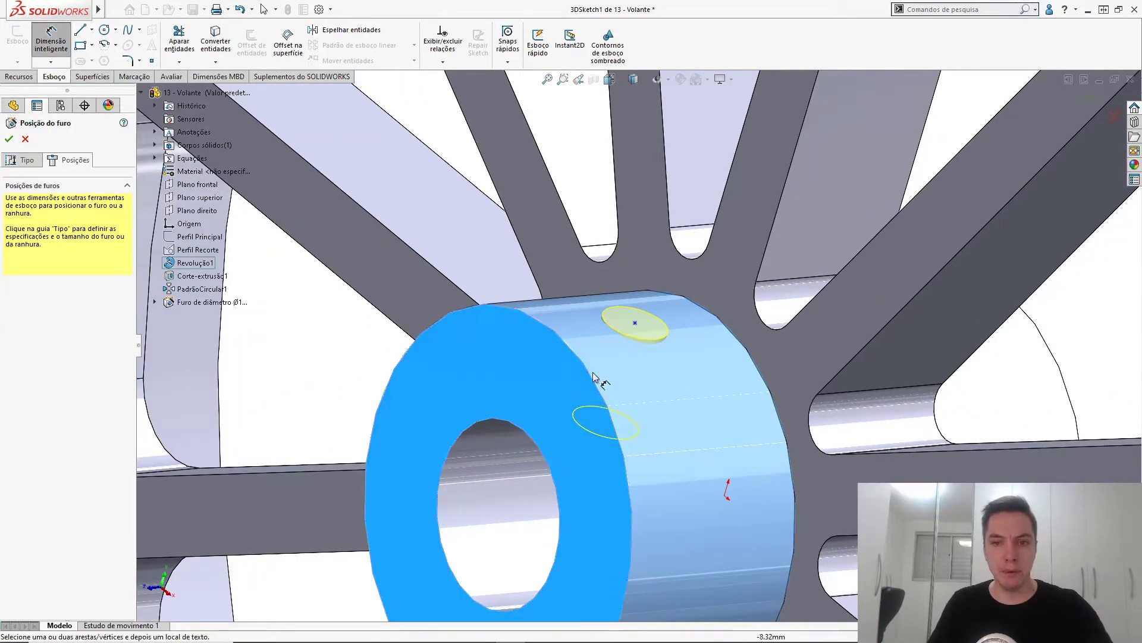
click(634, 323)
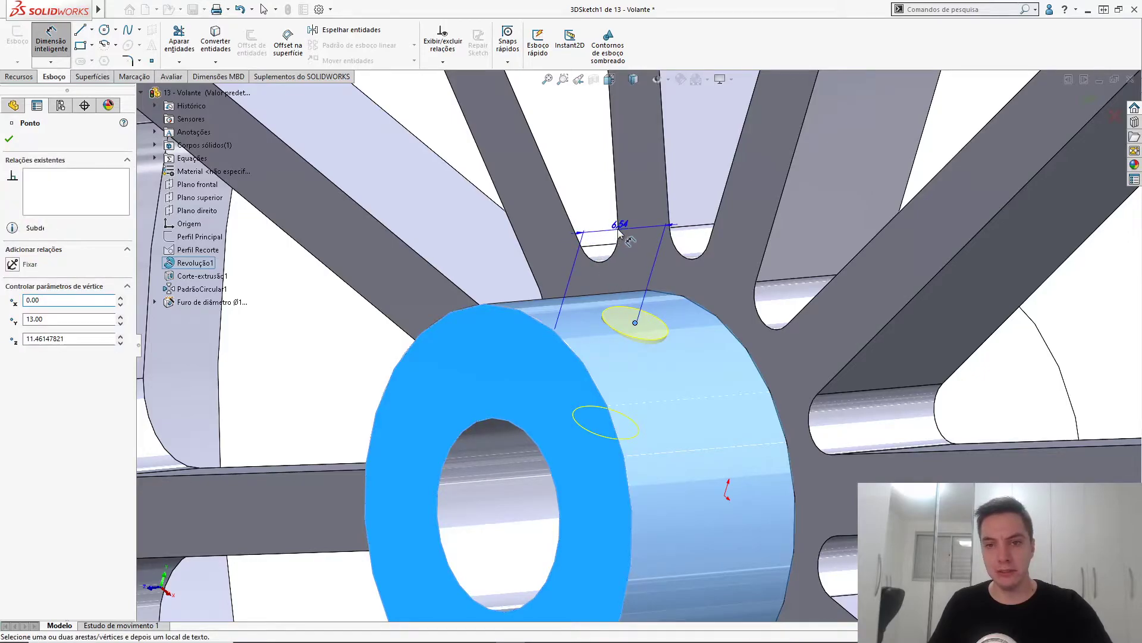
click(633, 214)
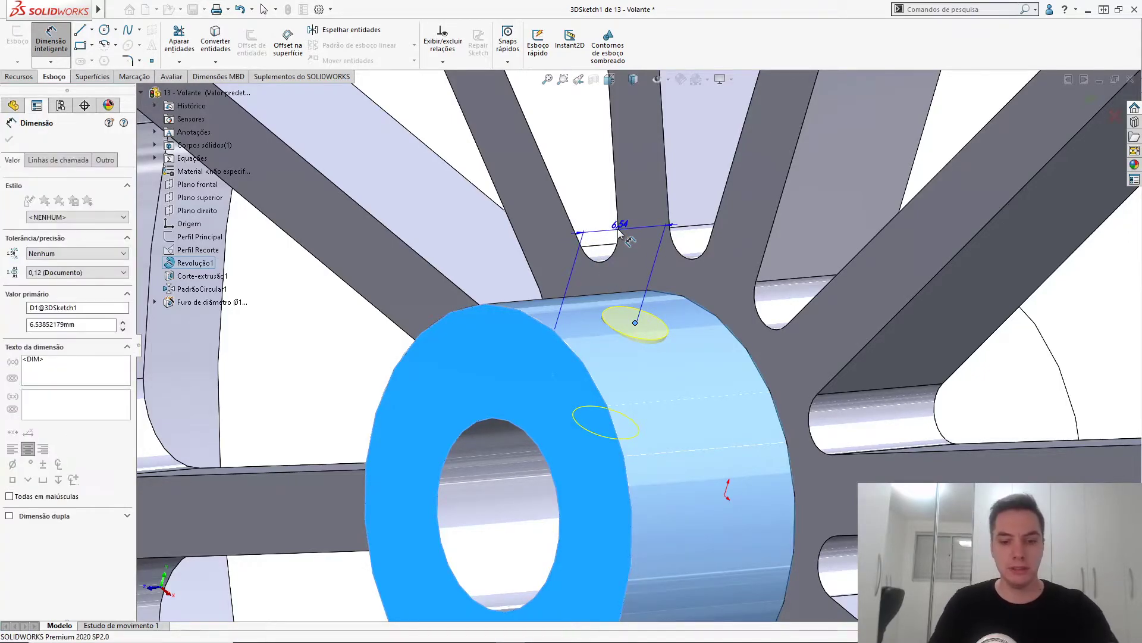
text(6)
key(Return)
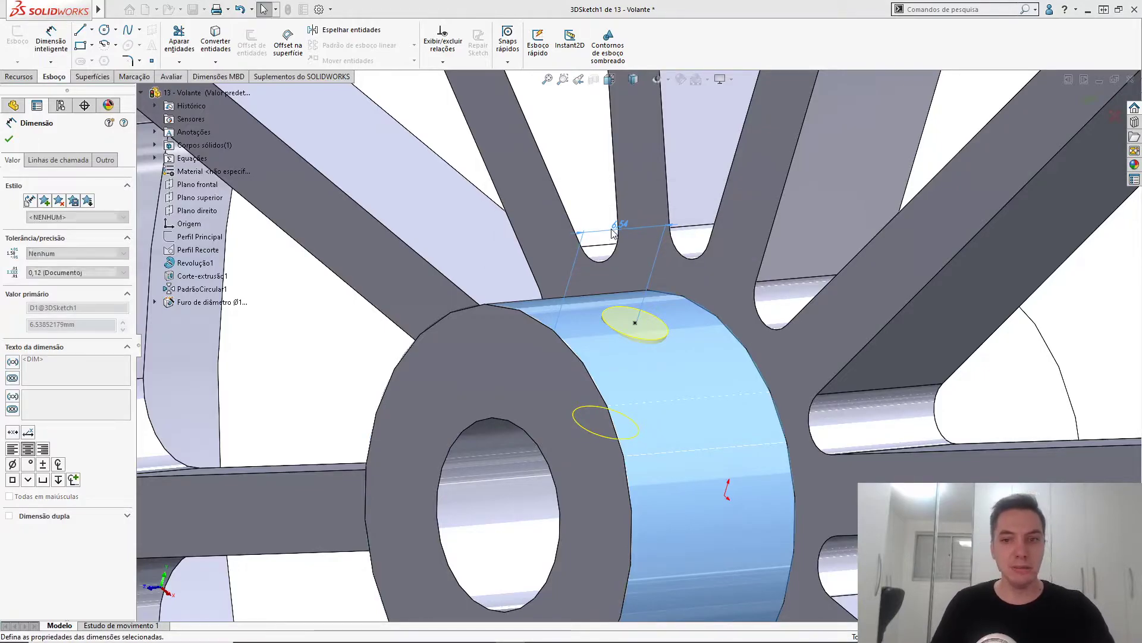
- Finish dimensioning and confirm the hole position to create the M5 tapped hole in the hub
scroll(615, 232, up, 8)
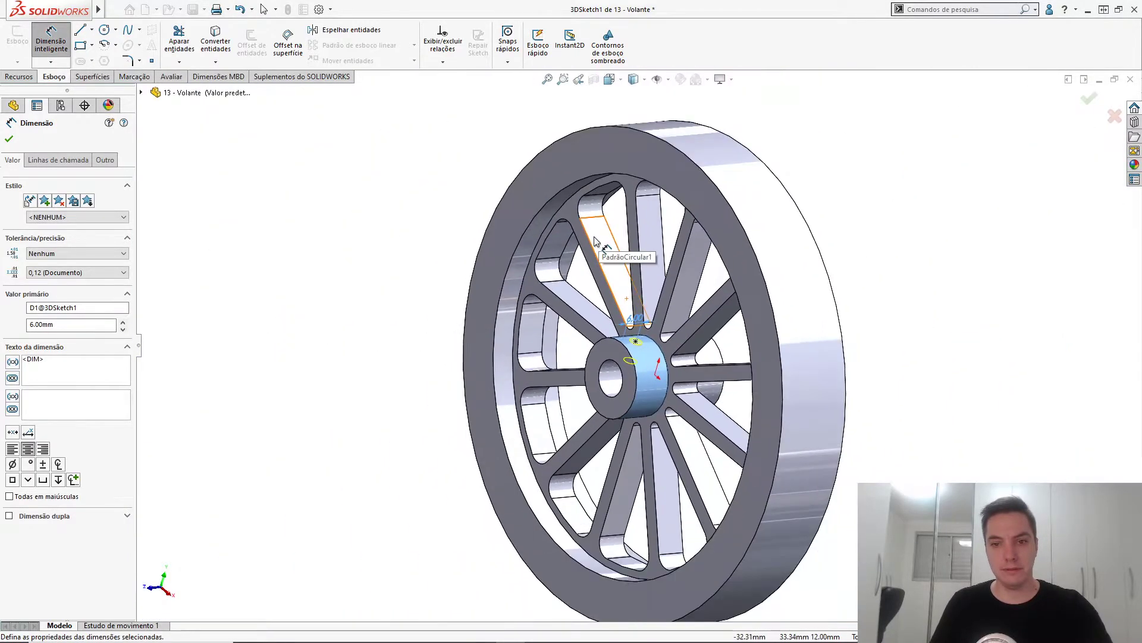
middle_drag(595, 240, 565, 235)
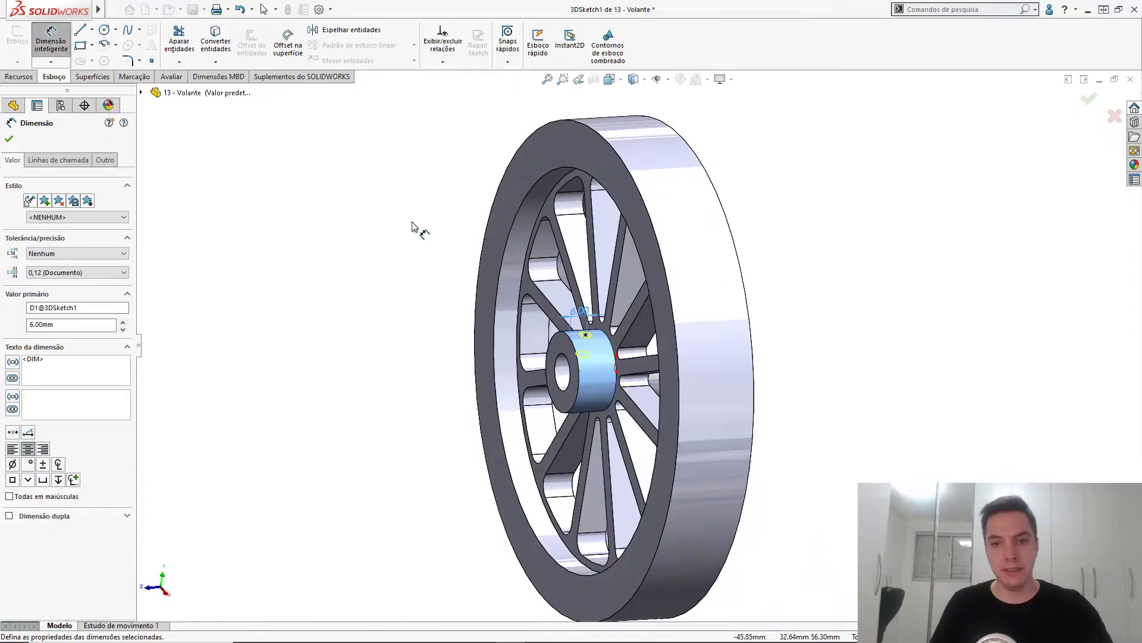
click(414, 227)
key(d)
click(423, 234)
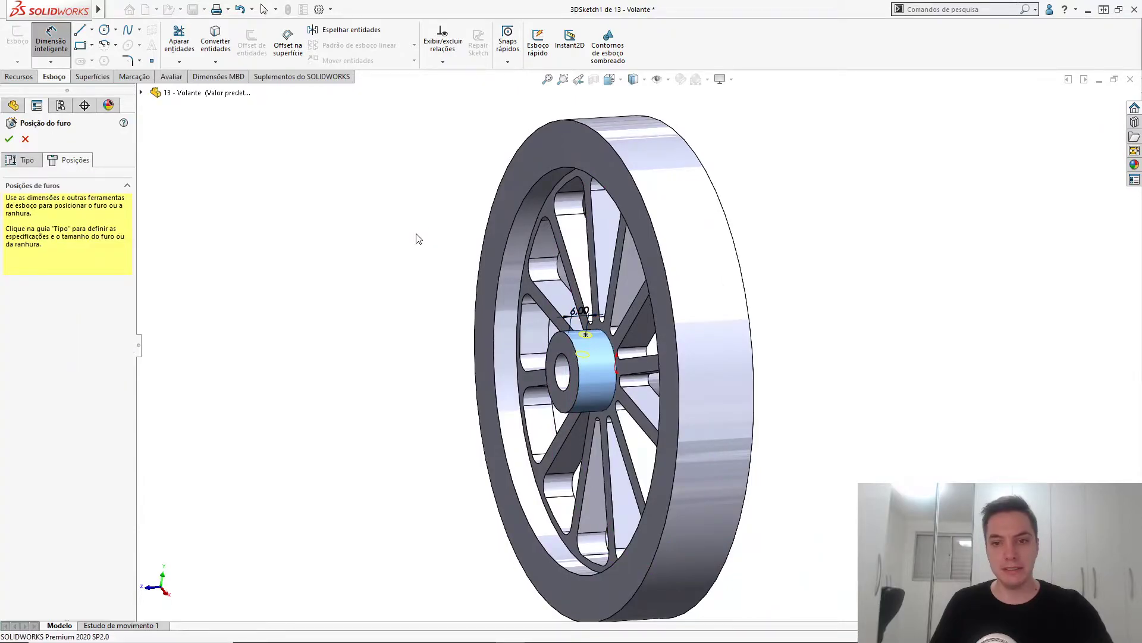
middle_drag(402, 248, 958, 299)
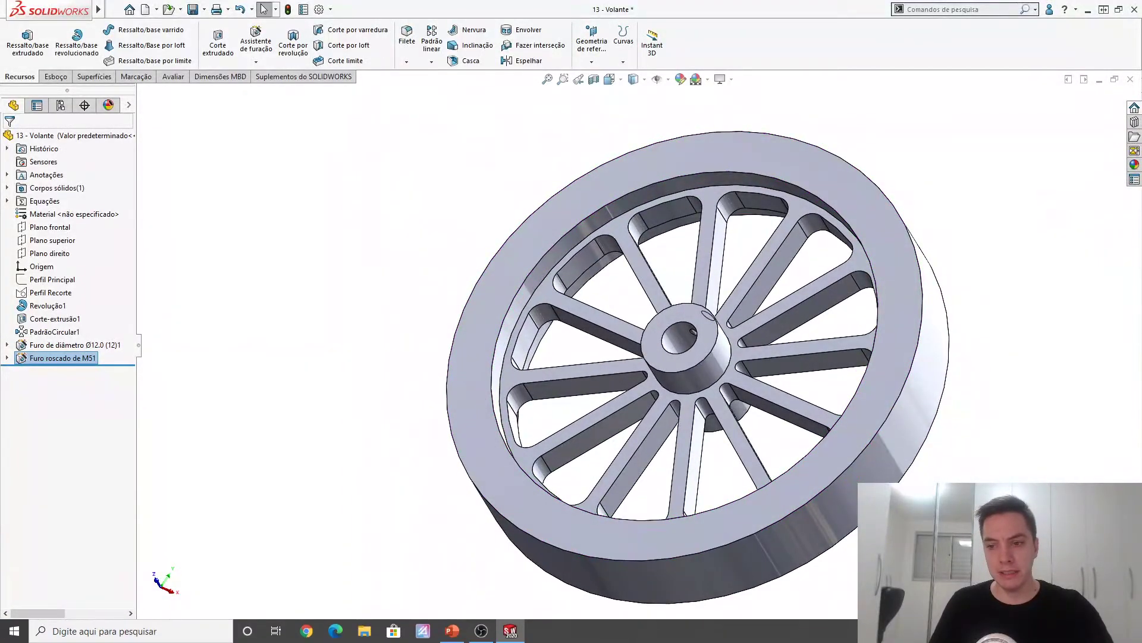
click(1076, 300)
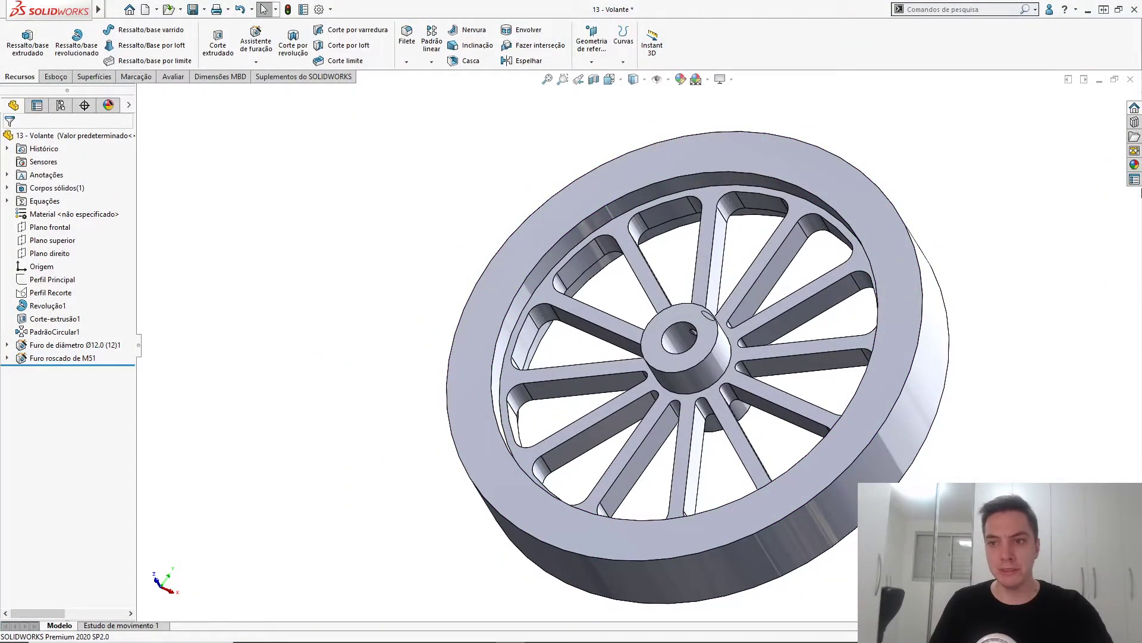
- Fill in the part's custom properties with Código 13 and Denominação Volante, apply them, and keep the properties pane pinned open
click(1133, 180)
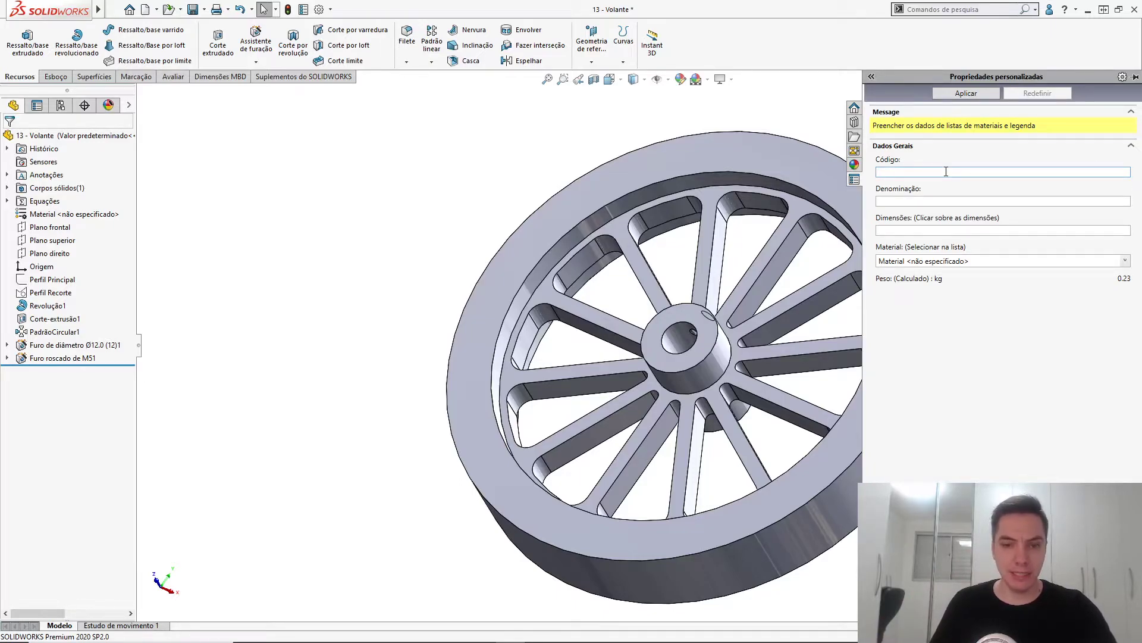
text(13)
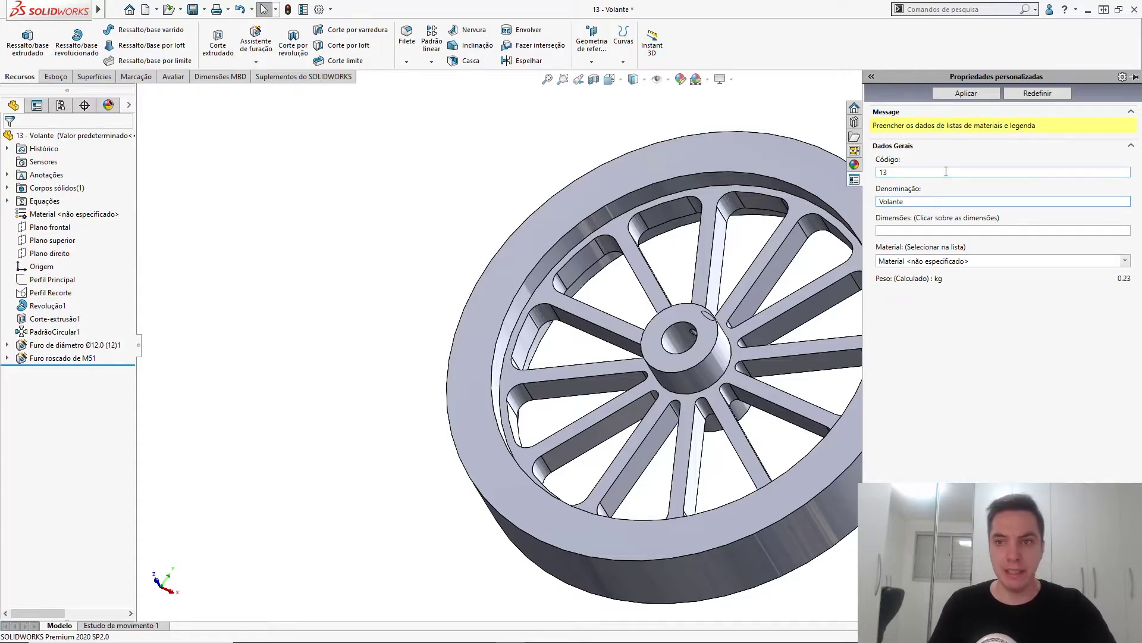
click(965, 94)
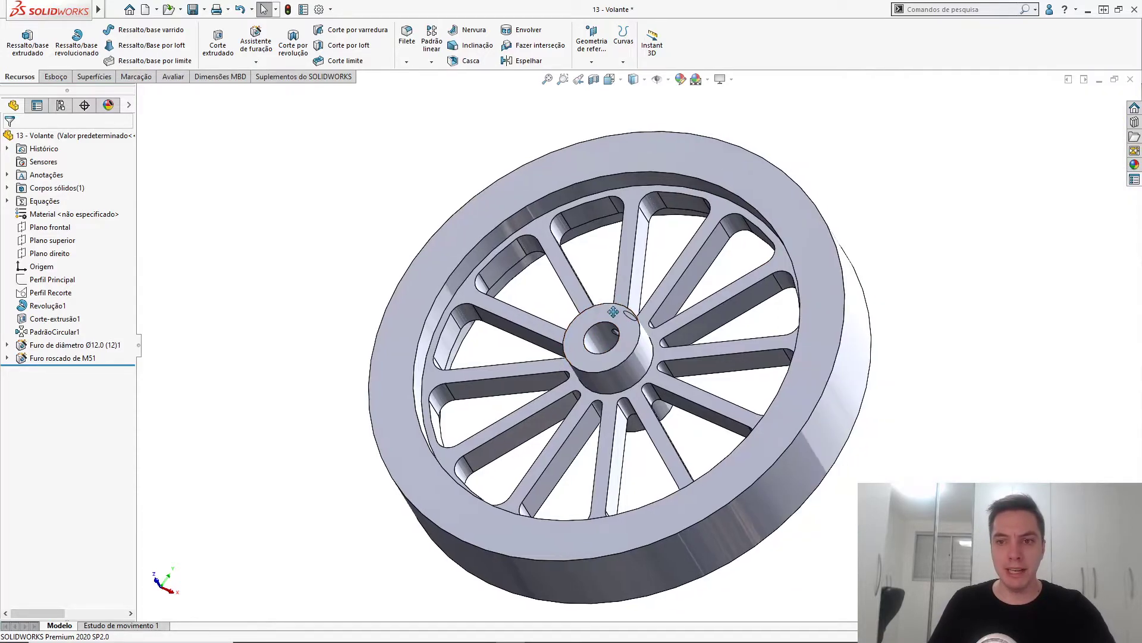
ctrl+middle_drag(554, 306, 488, 301)
click(1134, 180)
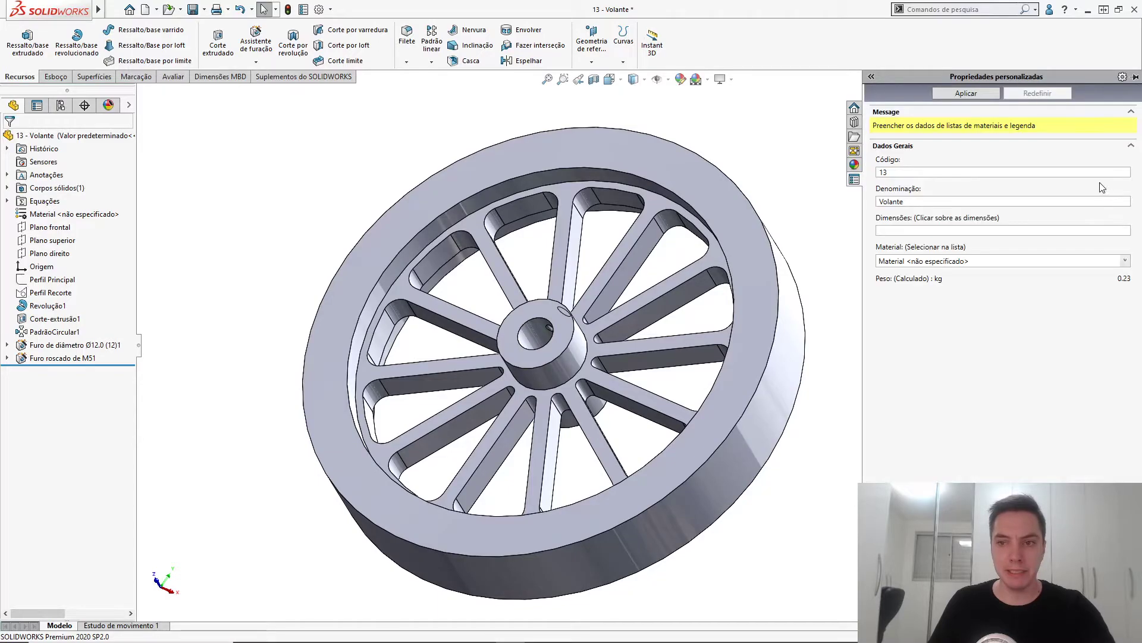
click(1135, 78)
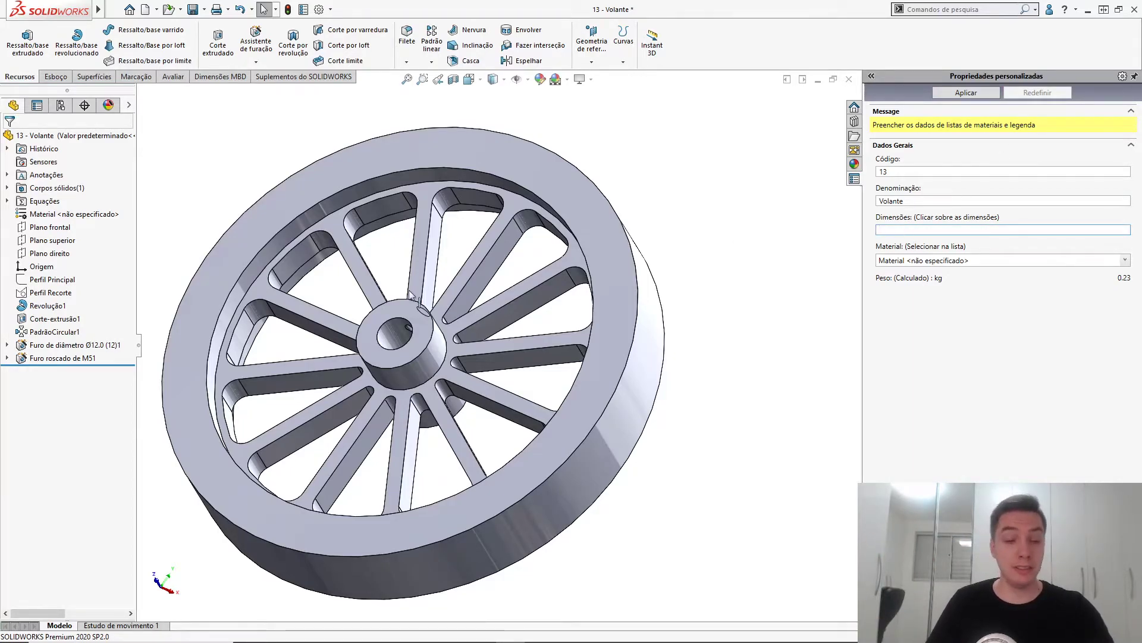
- Fill the Dimensões property with D160,00 x 36,00, picking the outer diameter and overall width from the Perfil Principal sketch dimensions
click(63, 279)
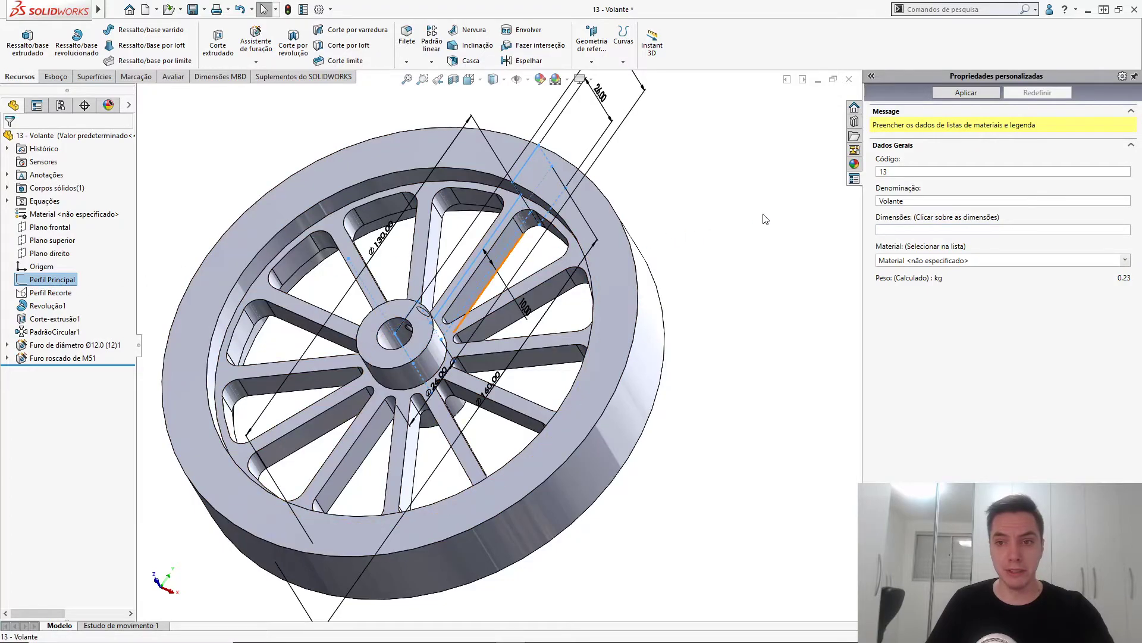
scroll(592, 319, up, 1)
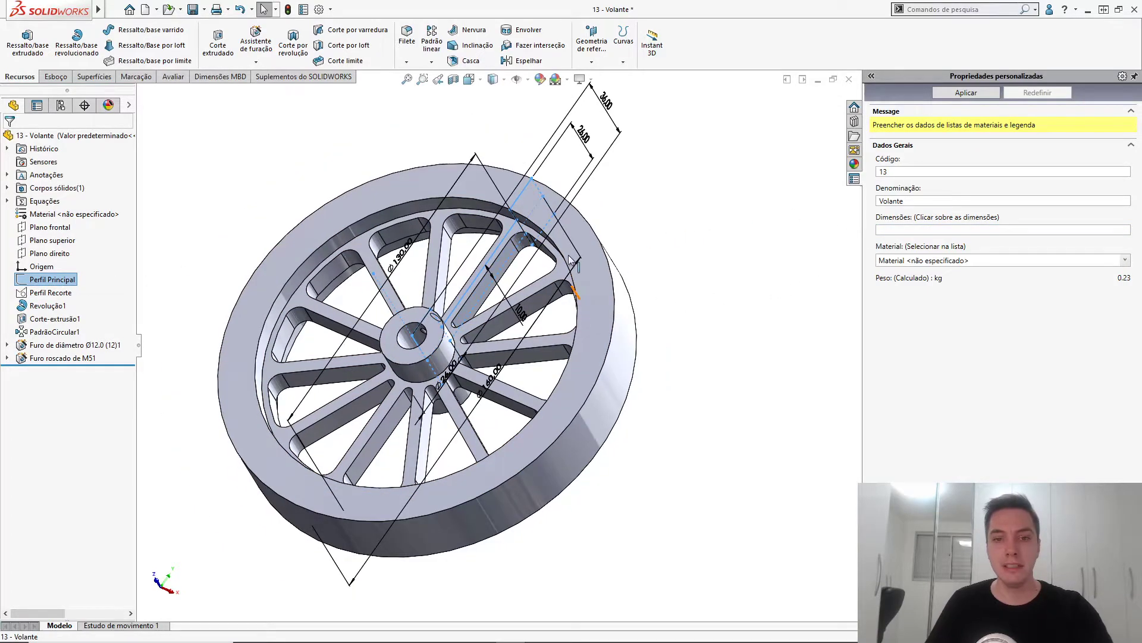
key(ctrl+8)
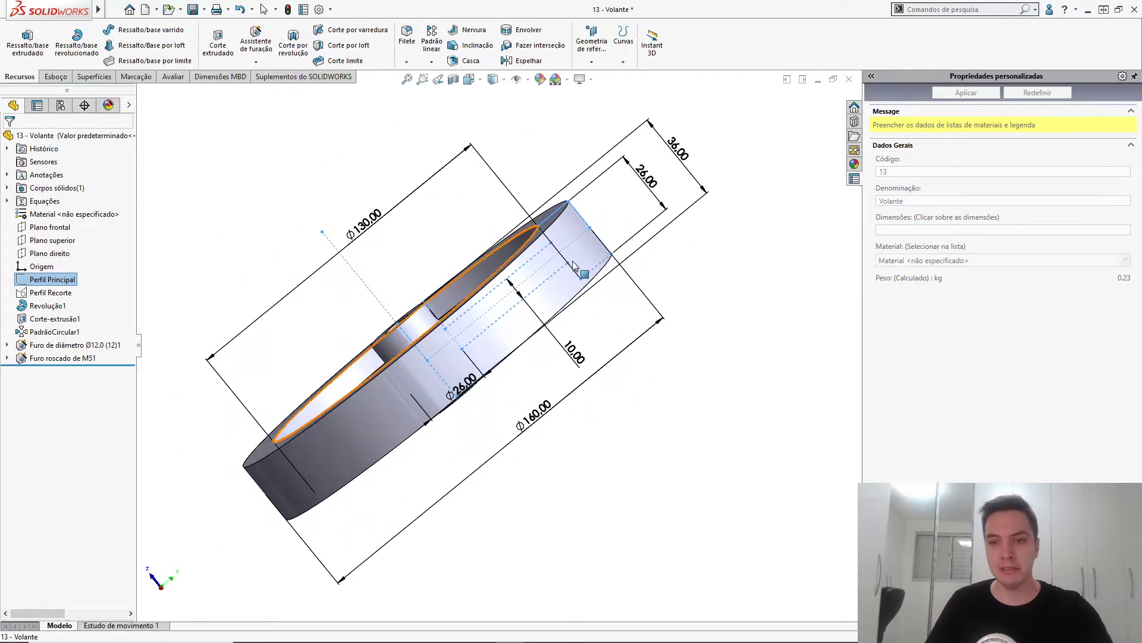
click(898, 229)
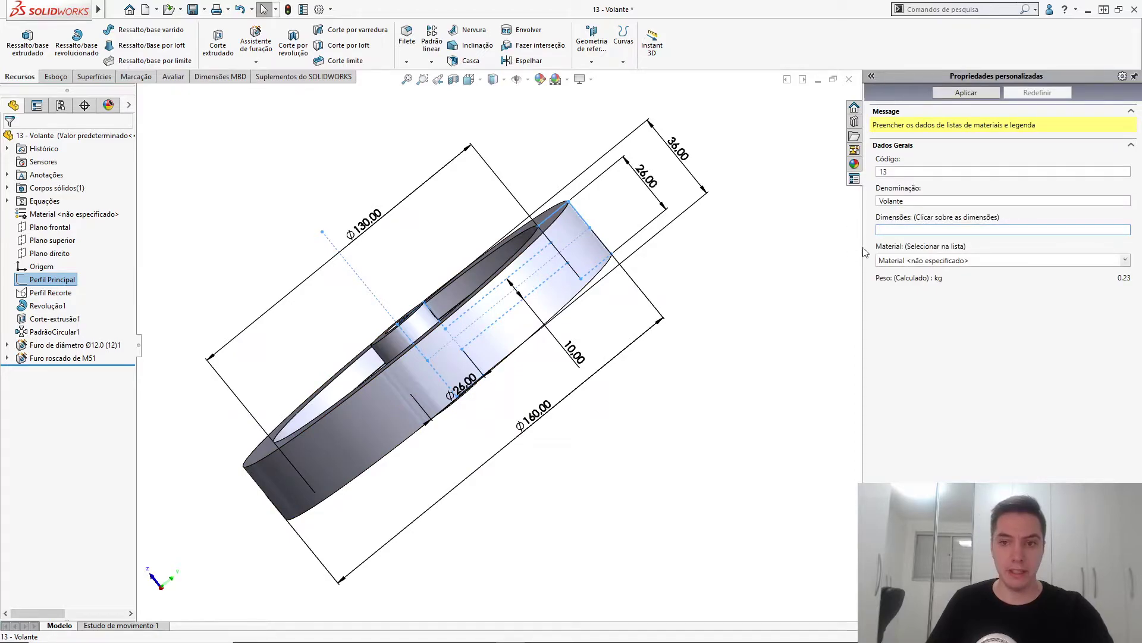
text(D)
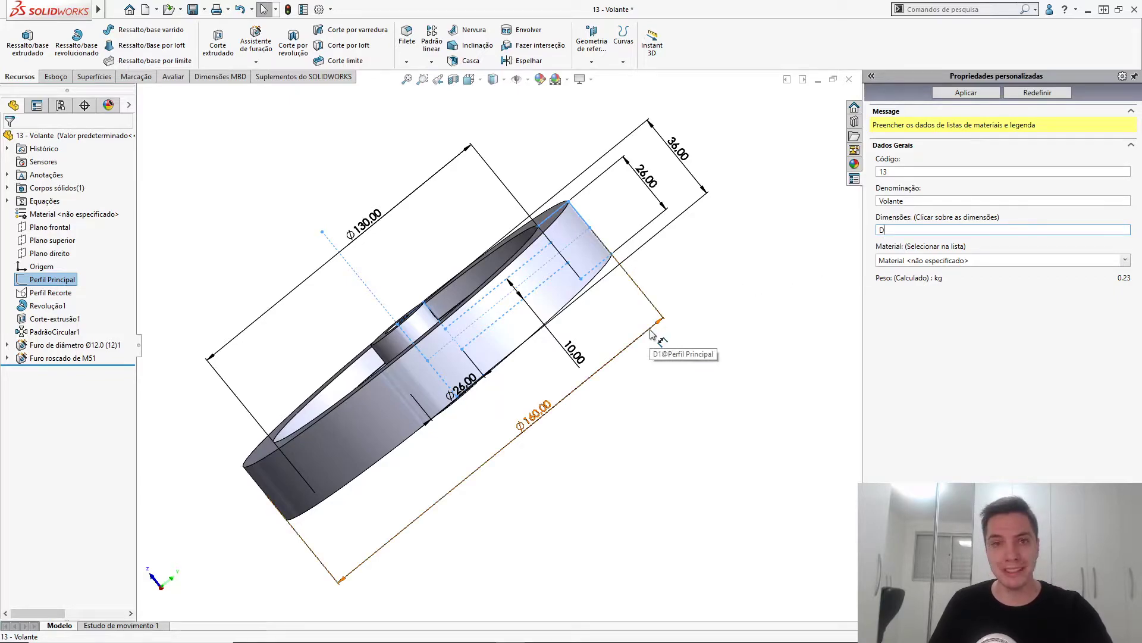
click(533, 415)
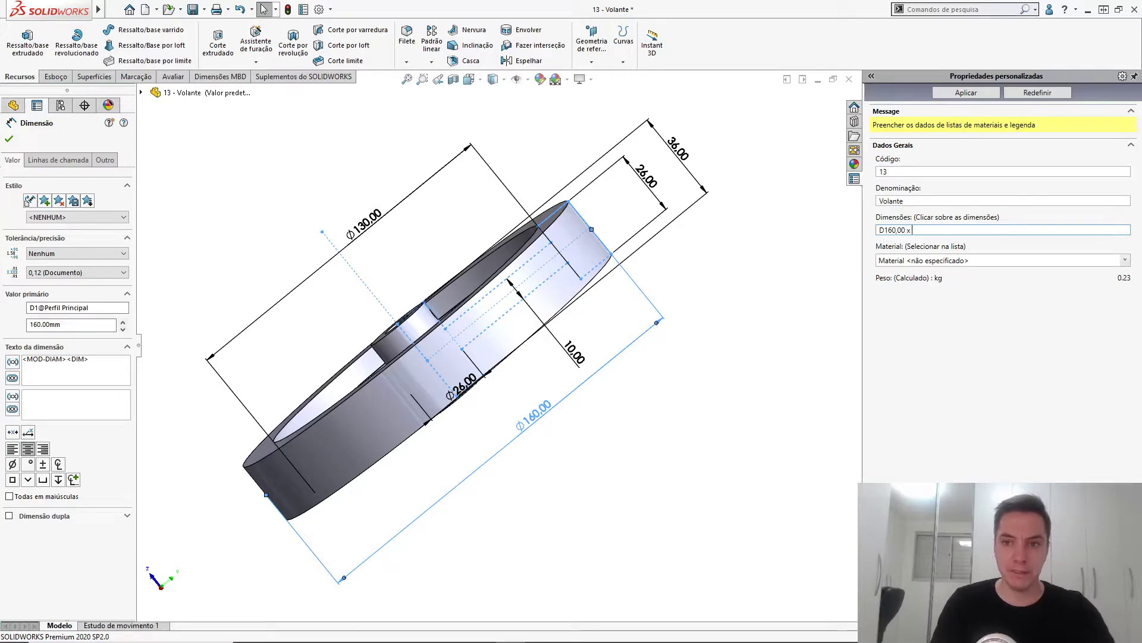
text(x)
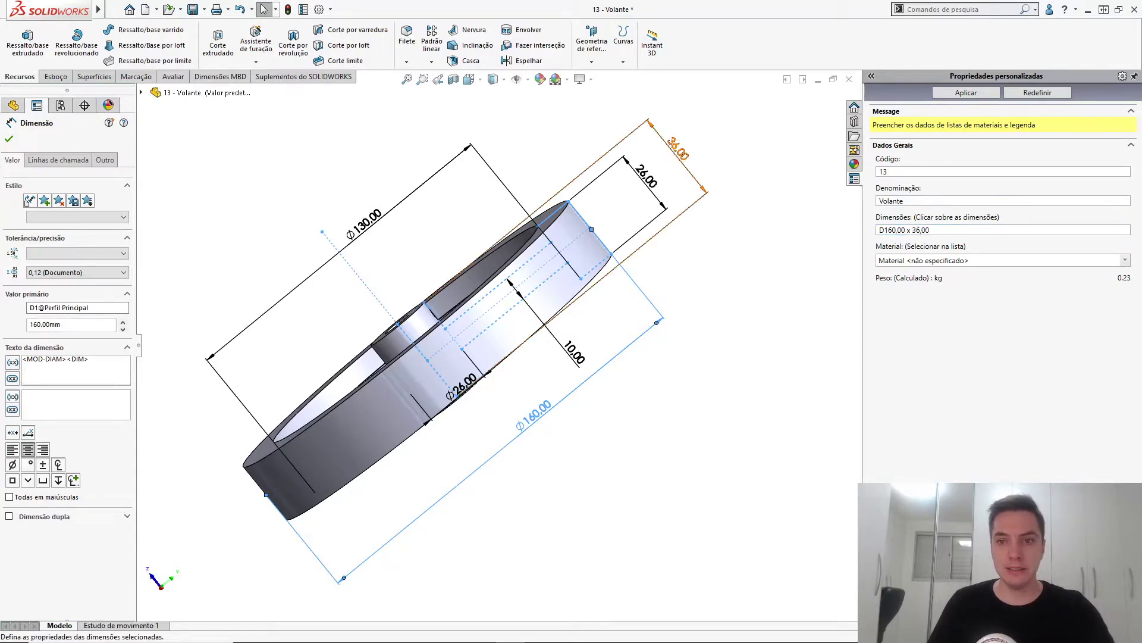
click(678, 153)
click(762, 108)
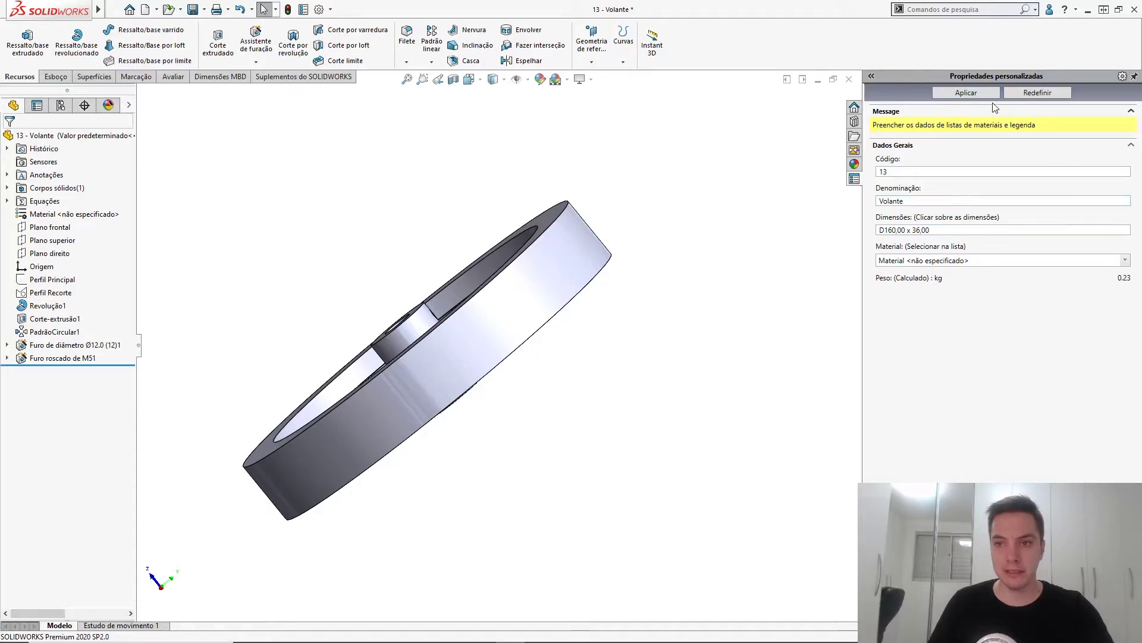
- Assign AISI 1020 as the flywheel's material in the custom properties, apply it, and save the part
click(1124, 260)
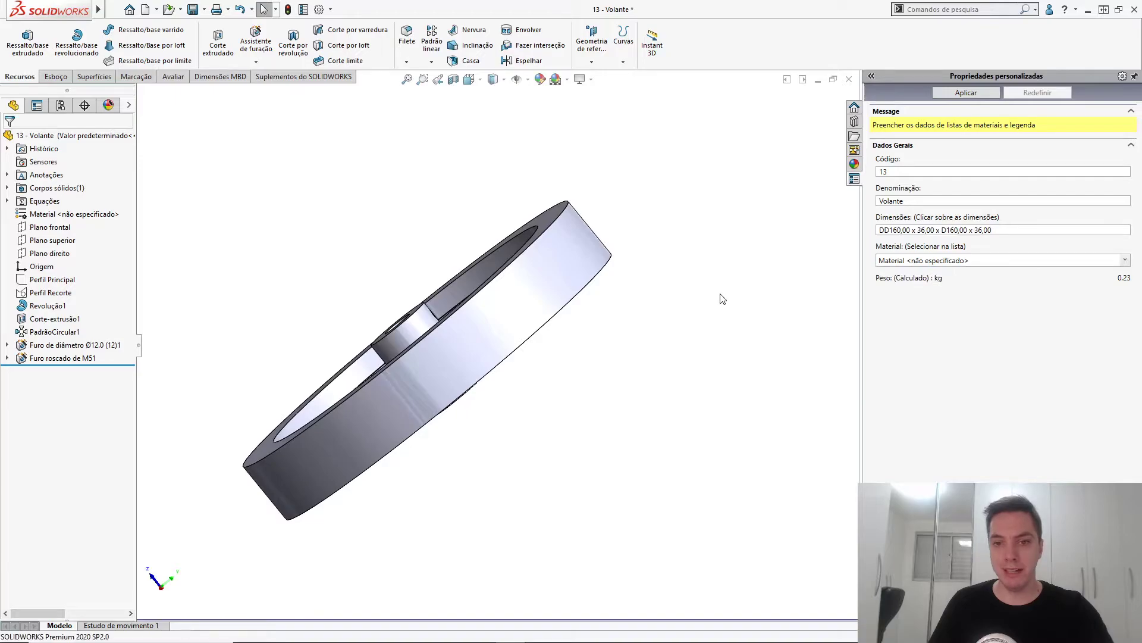
middle_drag(513, 279, 623, 337)
scroll(439, 369, up, 3)
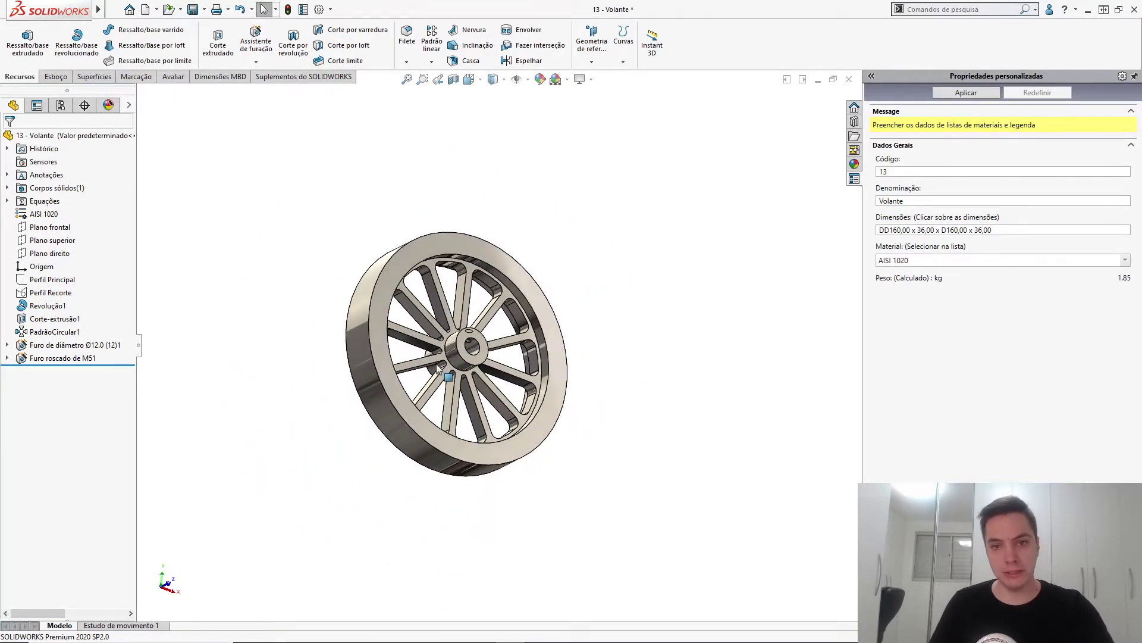
scroll(439, 369, down, 4)
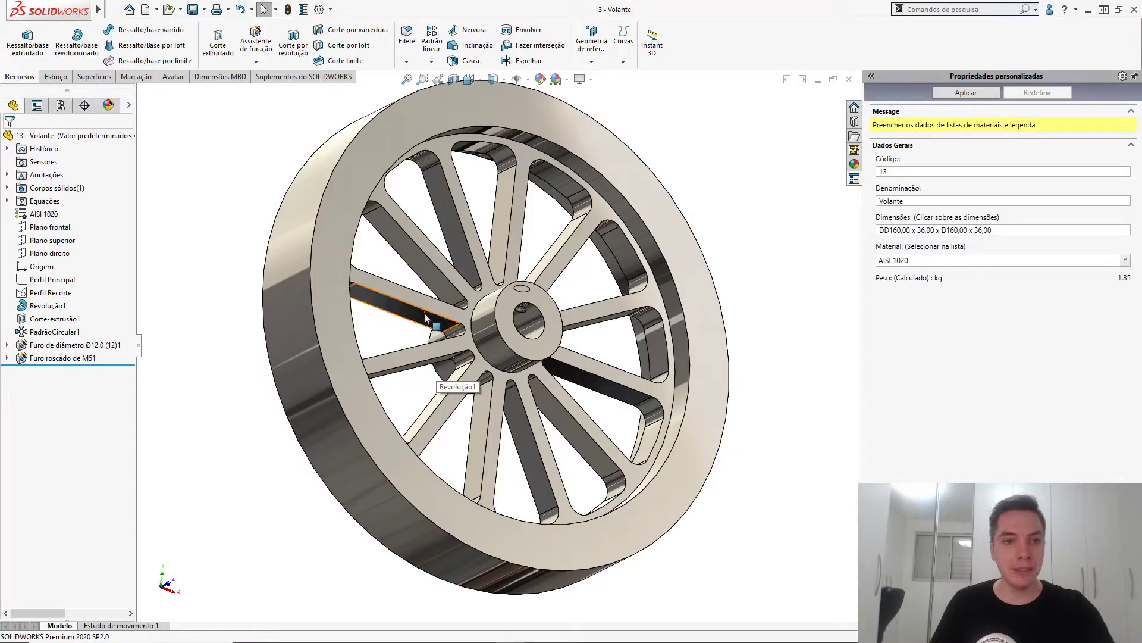
key(ctrl+s)
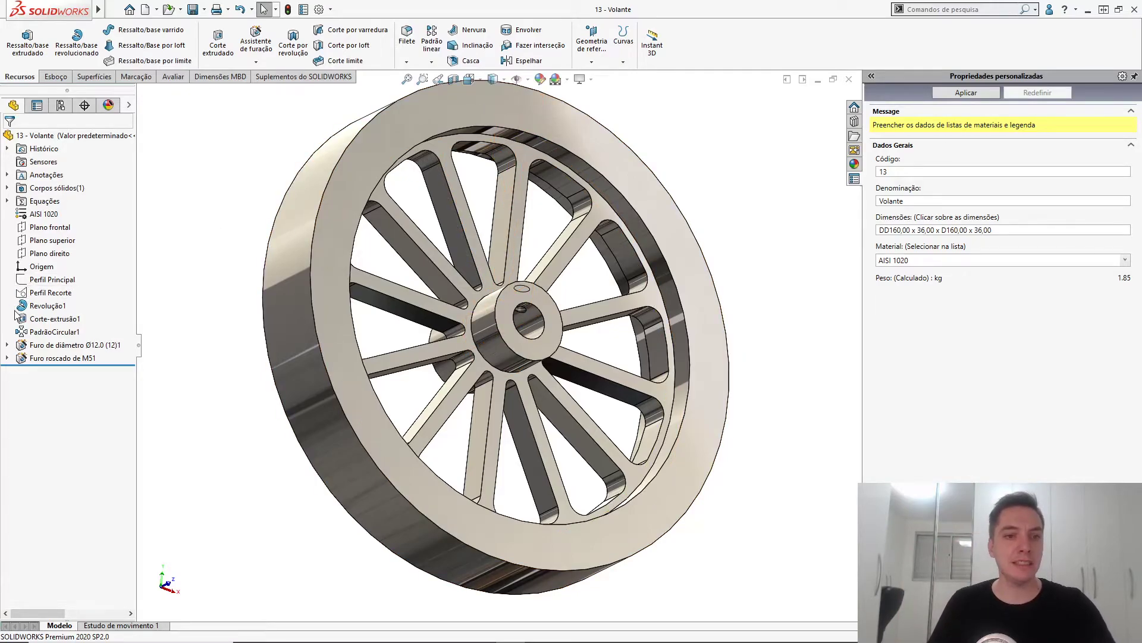
- Show the dimensions of the Perfil Principal sketch on the model and turn on Instant 3D
click(53, 279)
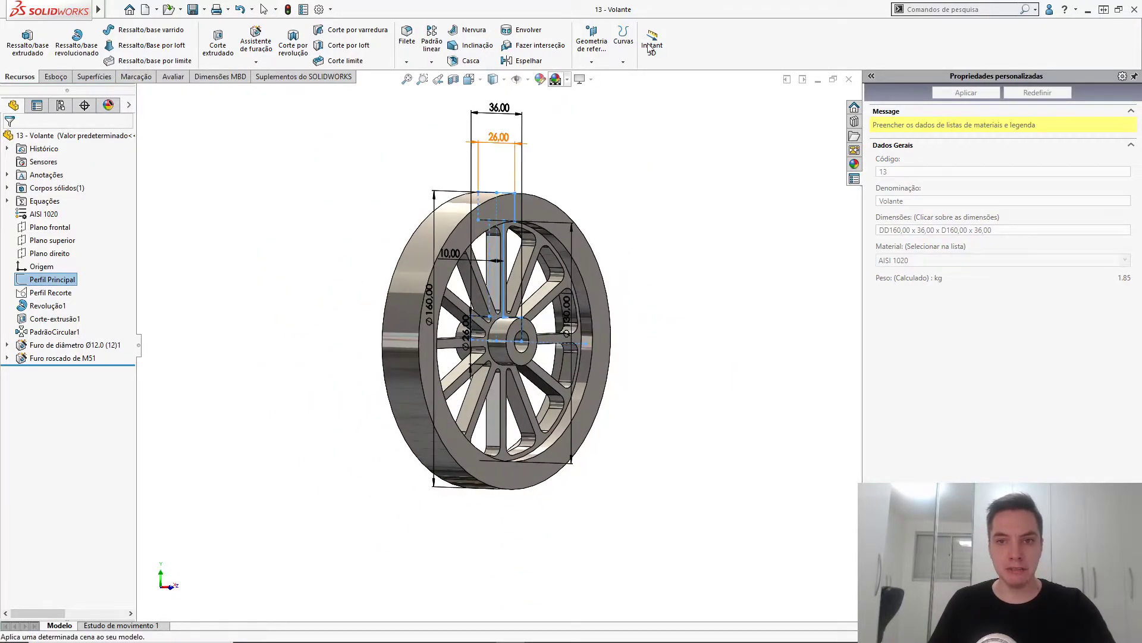
click(665, 50)
click(664, 50)
click(191, 256)
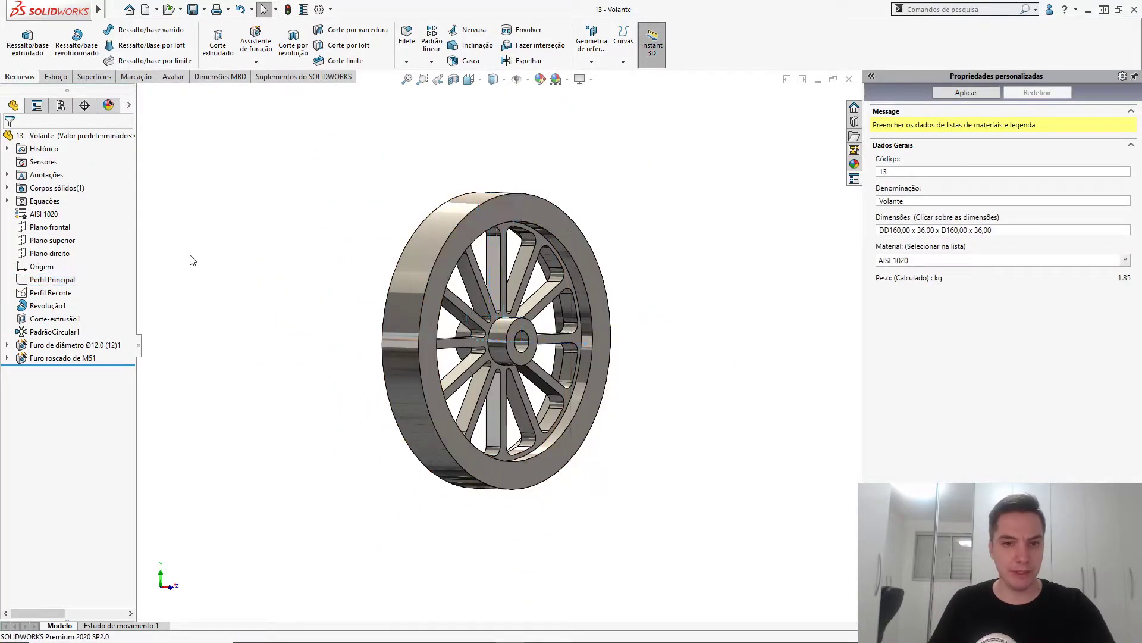
- Display the Perfil Recorte sketch on the model and examine the dimensions of the spoke cutout
click(43, 292)
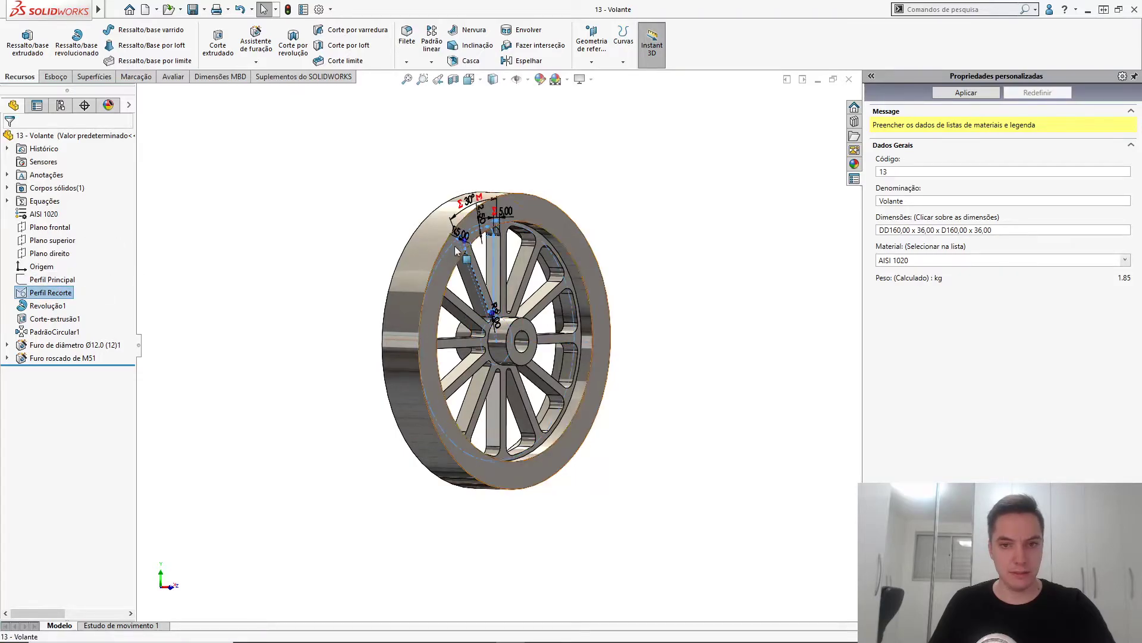
scroll(456, 245, up, 2)
middle_drag(418, 231, 382, 227)
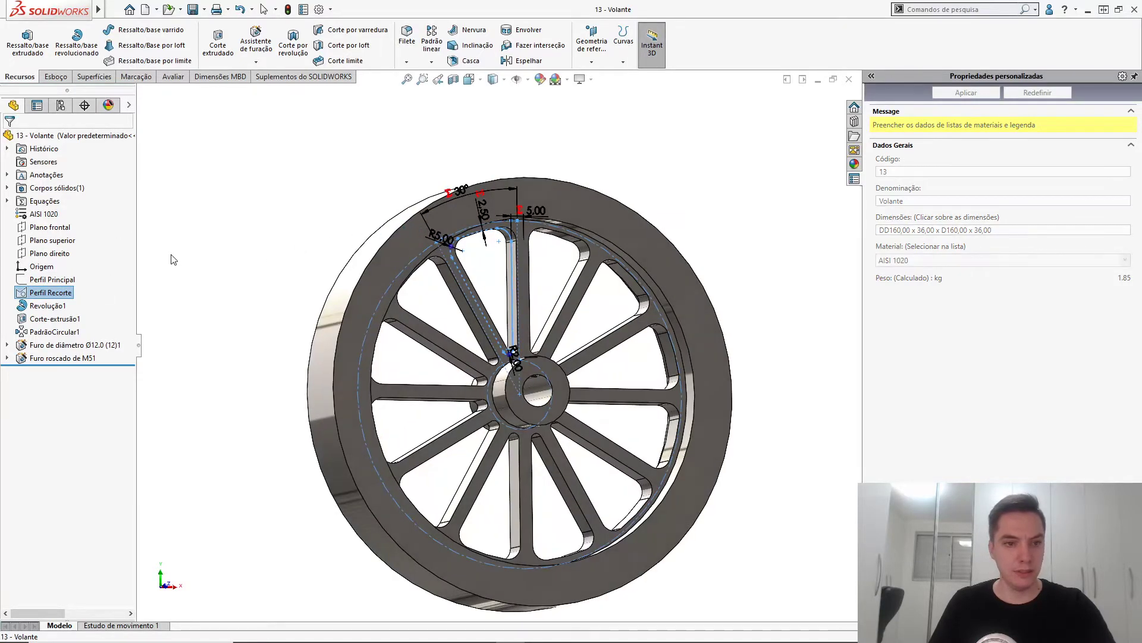
- Show the Perfil Principal sketch dimensions and stretch the flywheel's outer diameter to 170 mm with Instant 3D
click(65, 278)
mouse_move(204, 267)
middle_down()
mouse_move(275, 282)
mouse_move(361, 264)
middle_up()
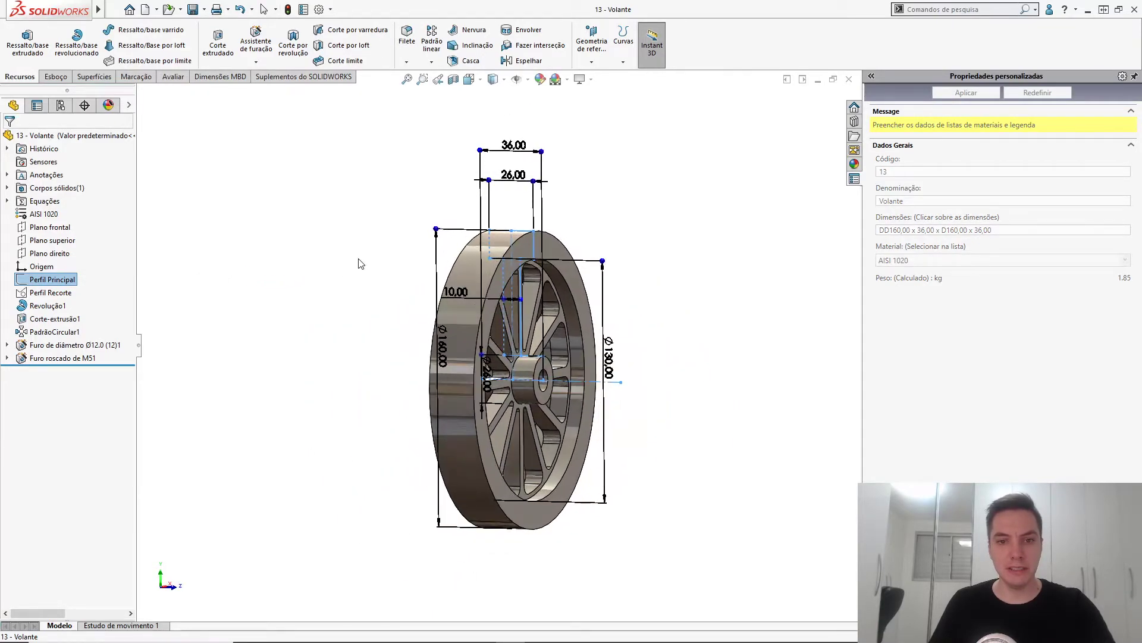
mouse_move(434, 231)
mouse_down()
mouse_move(417, 212)
mouse_move(420, 221)
mouse_up()
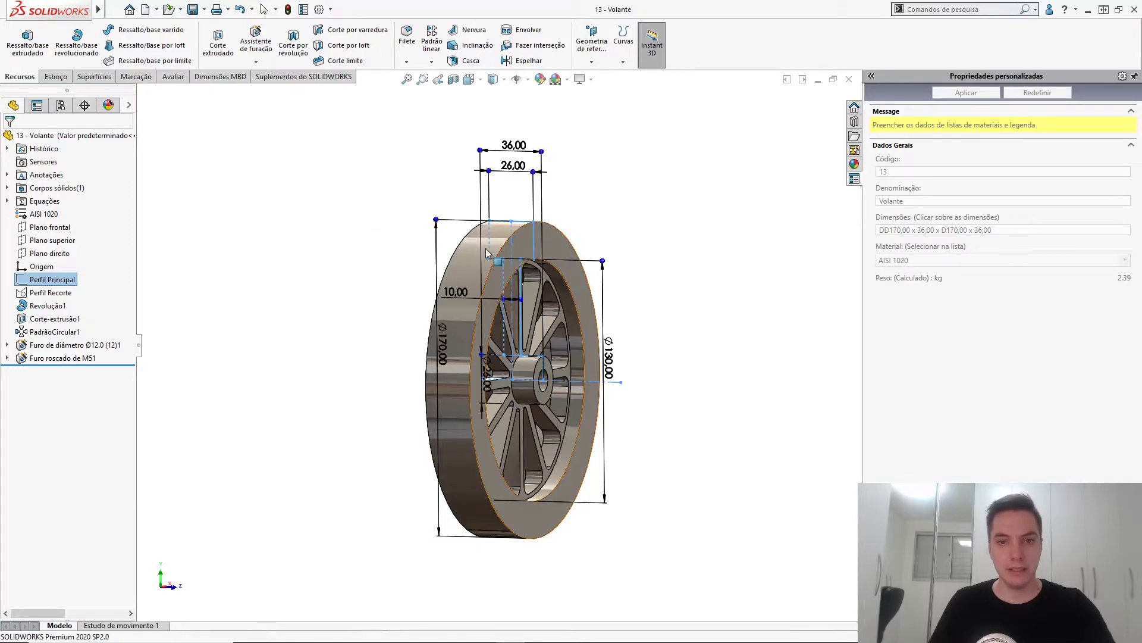
- Enlarge the rim's inner diameter in Perfil Principal to 160 mm with Instant 3D
mouse_move(421, 251)
middle_down()
mouse_move(438, 241)
mouse_move(454, 187)
mouse_move(504, 221)
middle_up()
scroll(531, 243, down, 3)
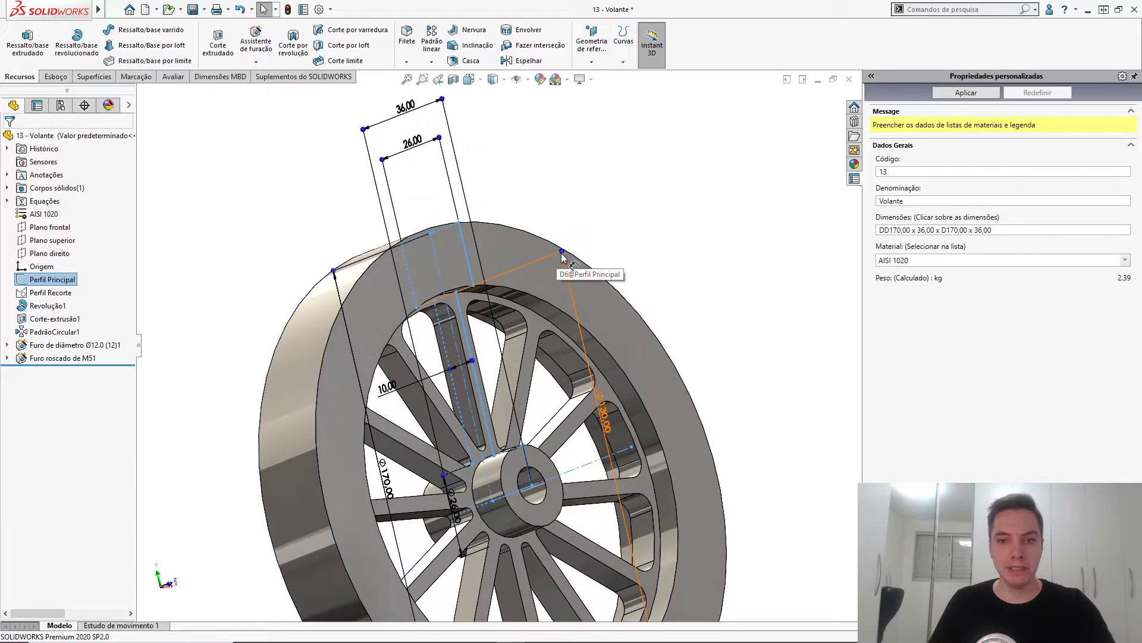
drag(561, 253, 566, 200)
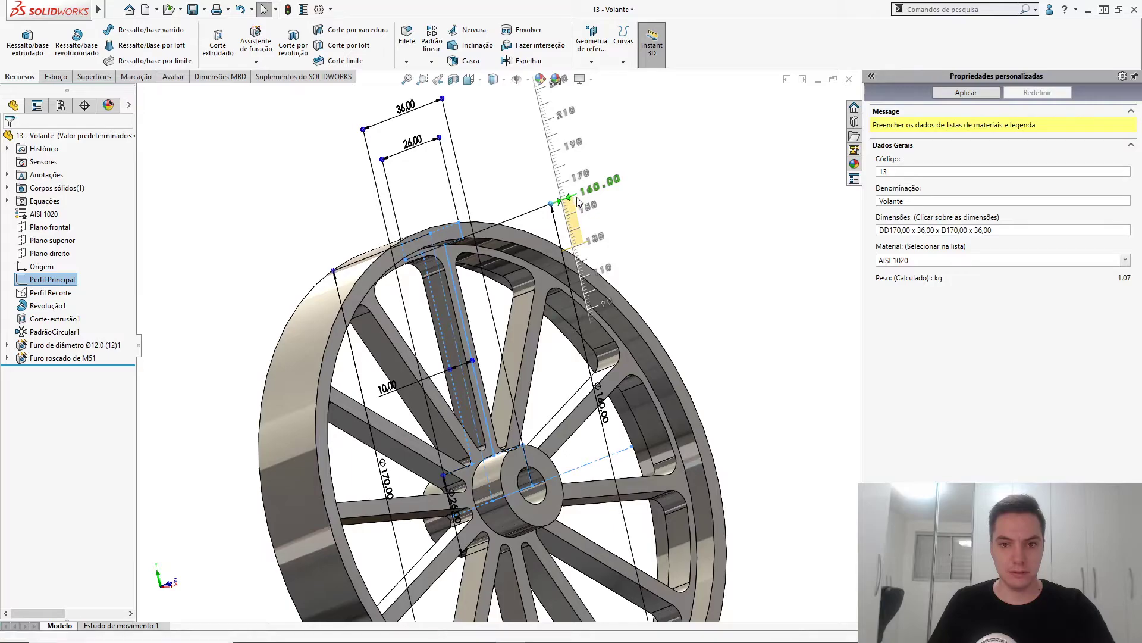
click(650, 207)
key(f)
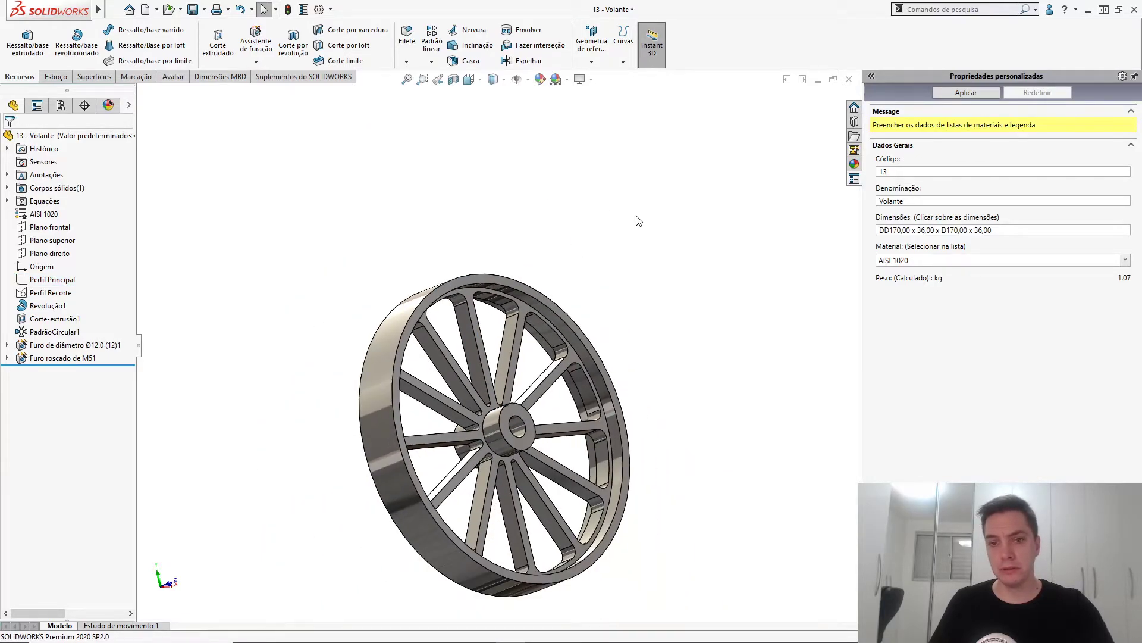
- Turn off Instant 3D and undo the flywheel's two rim diameter changes
middle_drag(625, 230, 619, 275)
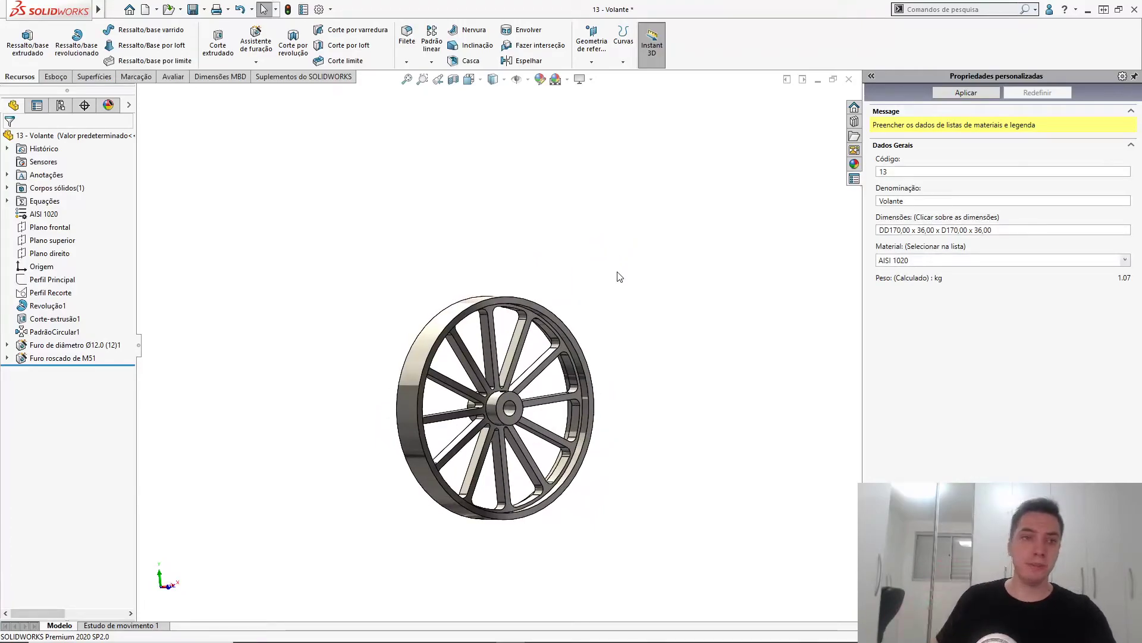
click(652, 41)
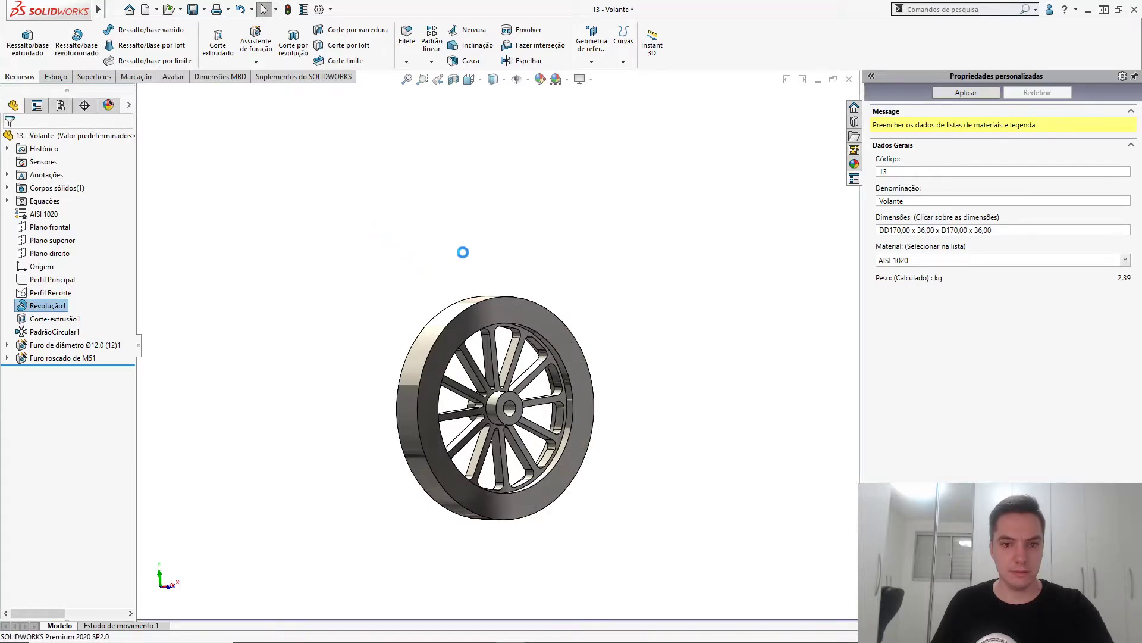
scroll(534, 308, down, 2)
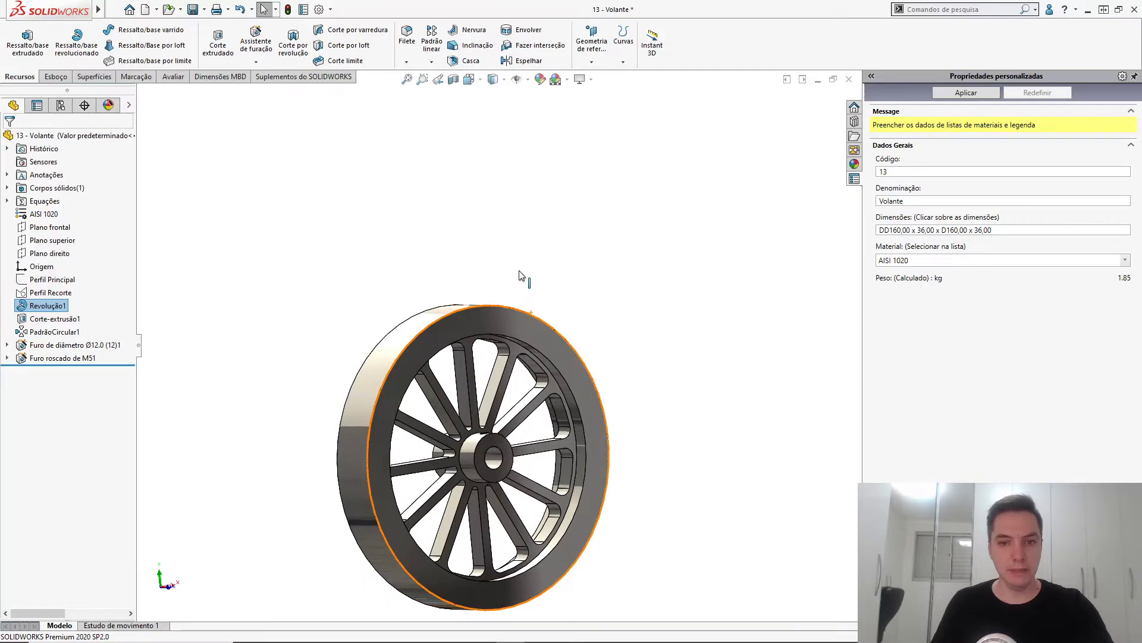
- Close the flywheel part and switch to PowerPoint to display the drawing of part 11 - Valvula on slide 4
middle_drag(520, 274, 494, 233)
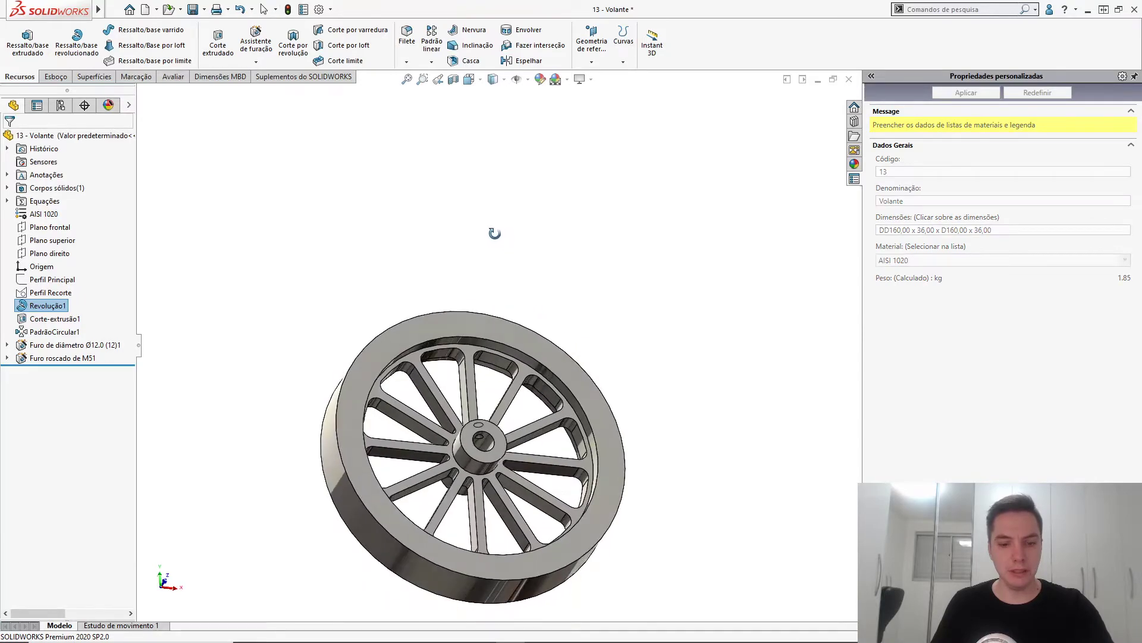
click(850, 79)
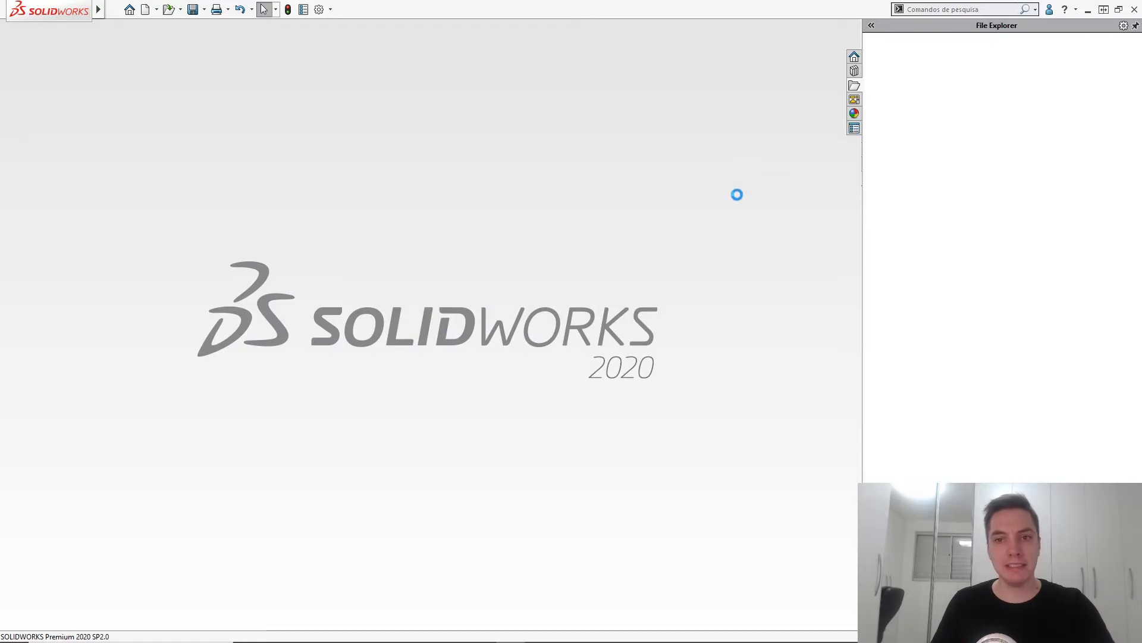
key(alt+Tab)
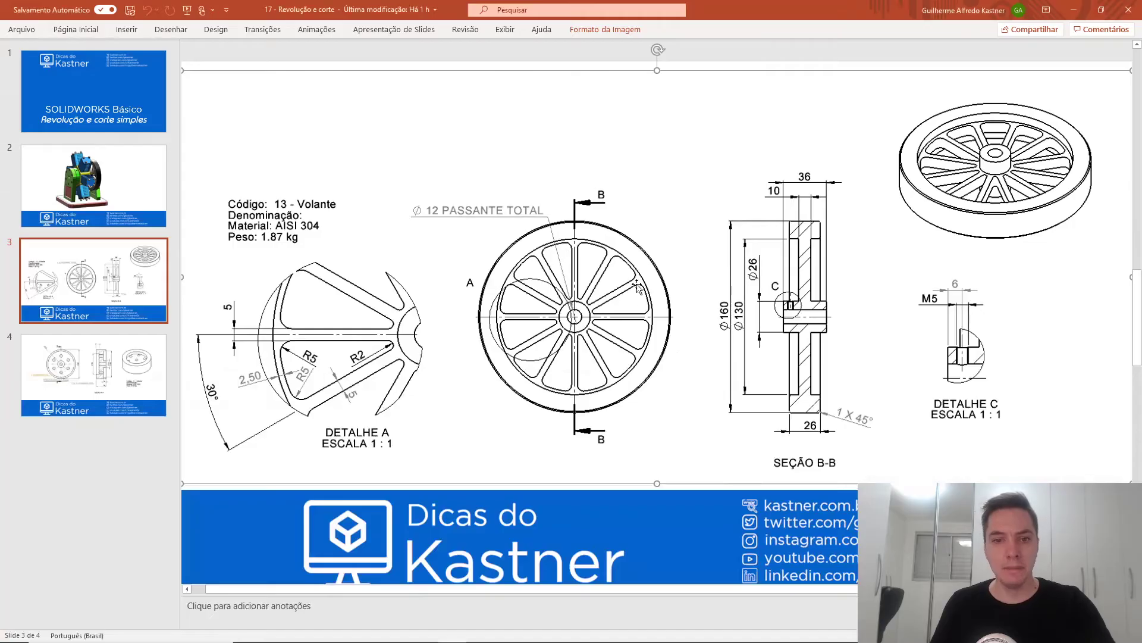
click(90, 394)
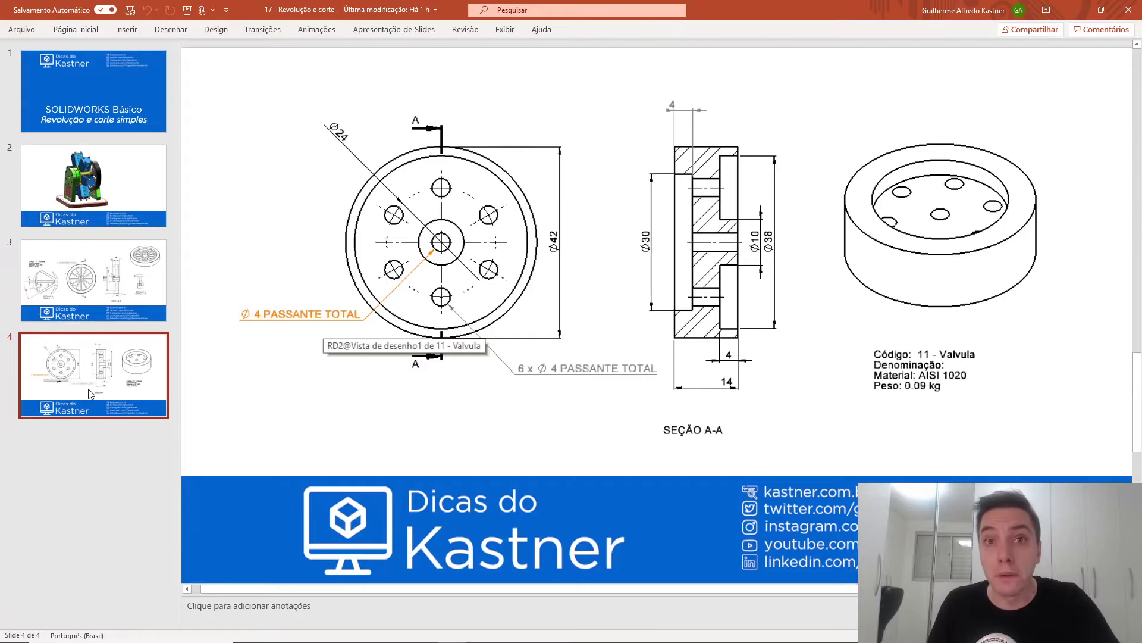
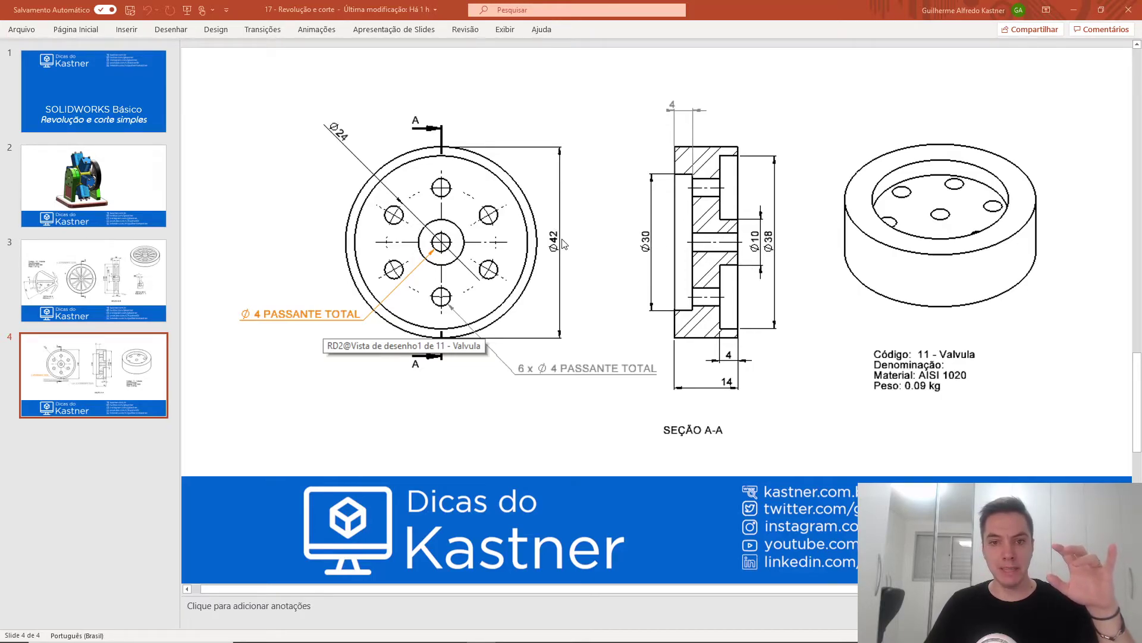
- Switch to SOLIDWORKS, create a new part and start a sketch on the front plane (Plano frontal)
key(alt+Tab)
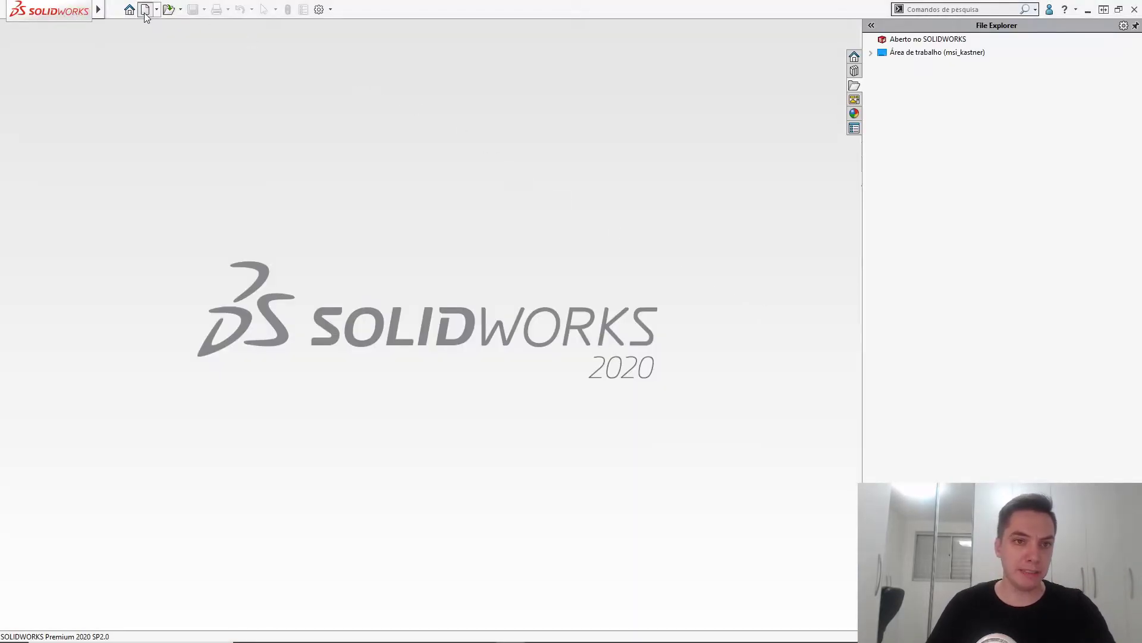
click(145, 9)
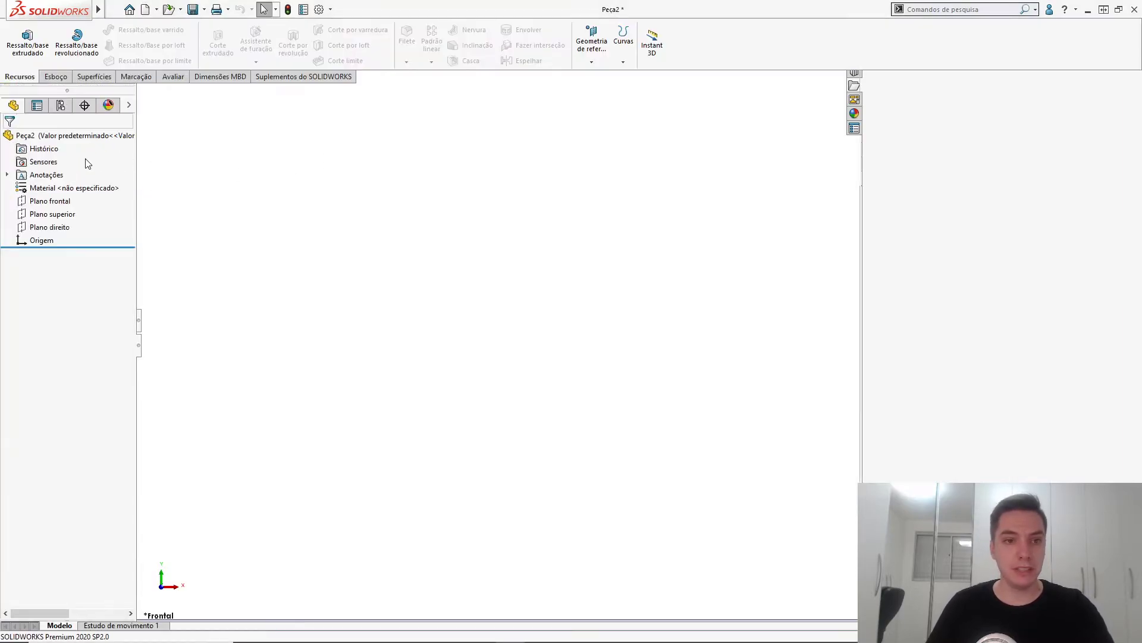
click(65, 202)
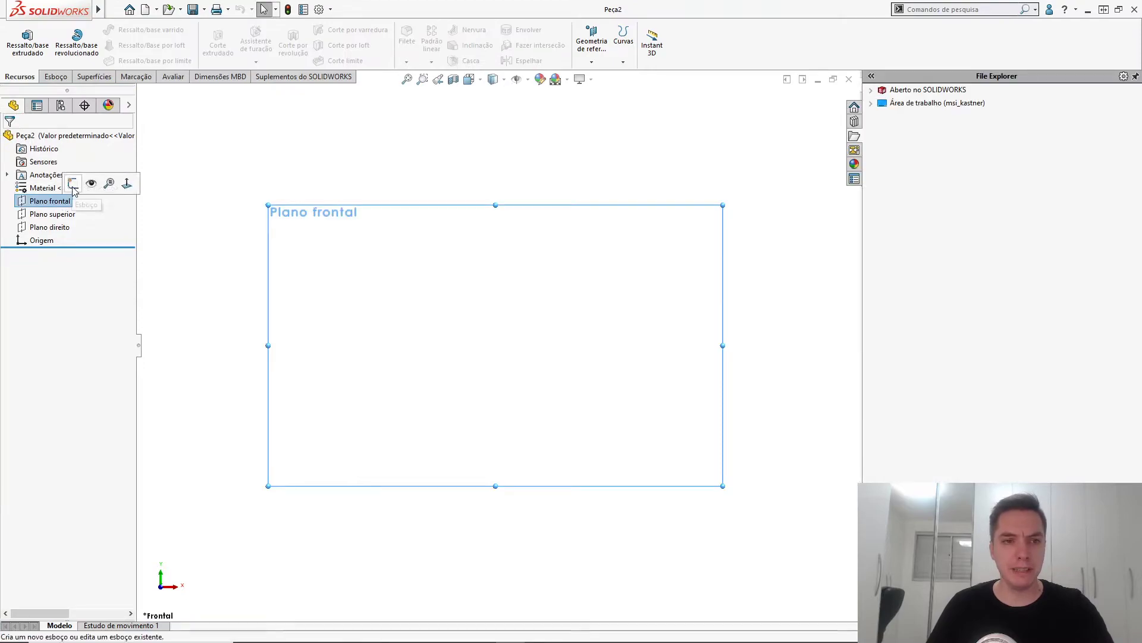
click(94, 192)
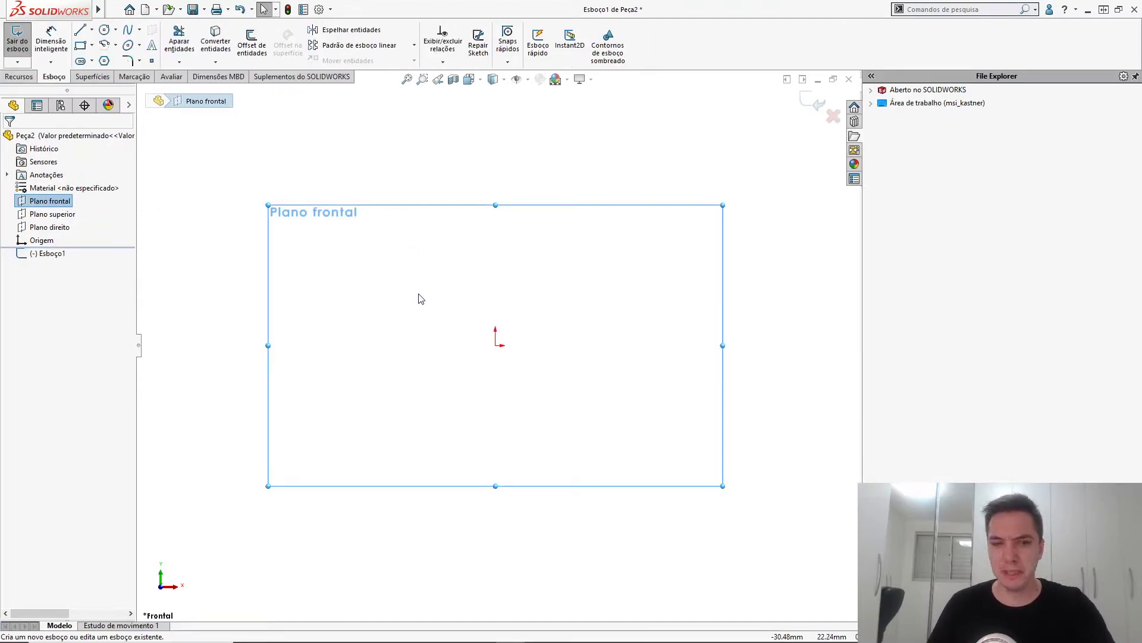
- Sketch a horizontal centerline running left from the origin as the valve's revolution axis
key(s)
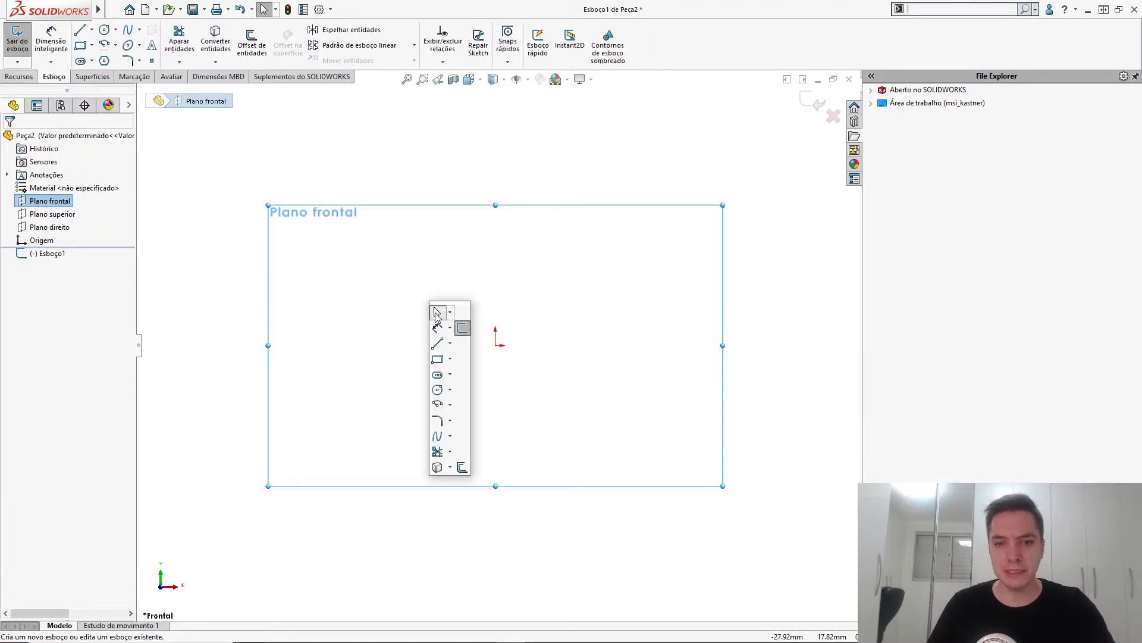
click(448, 347)
key(s)
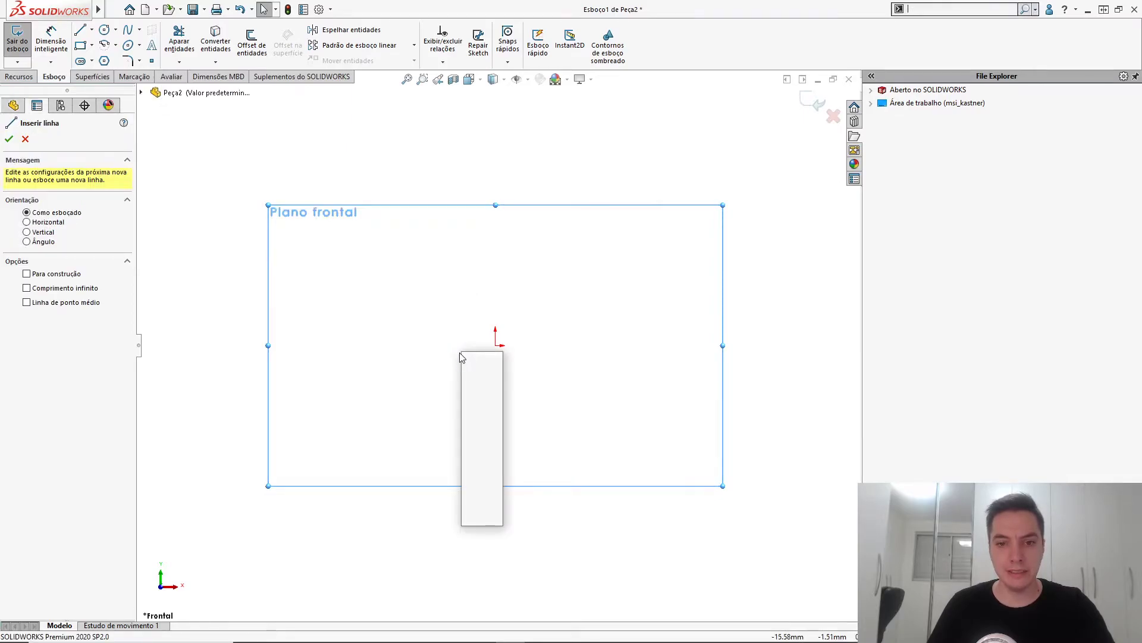
click(483, 394)
click(493, 425)
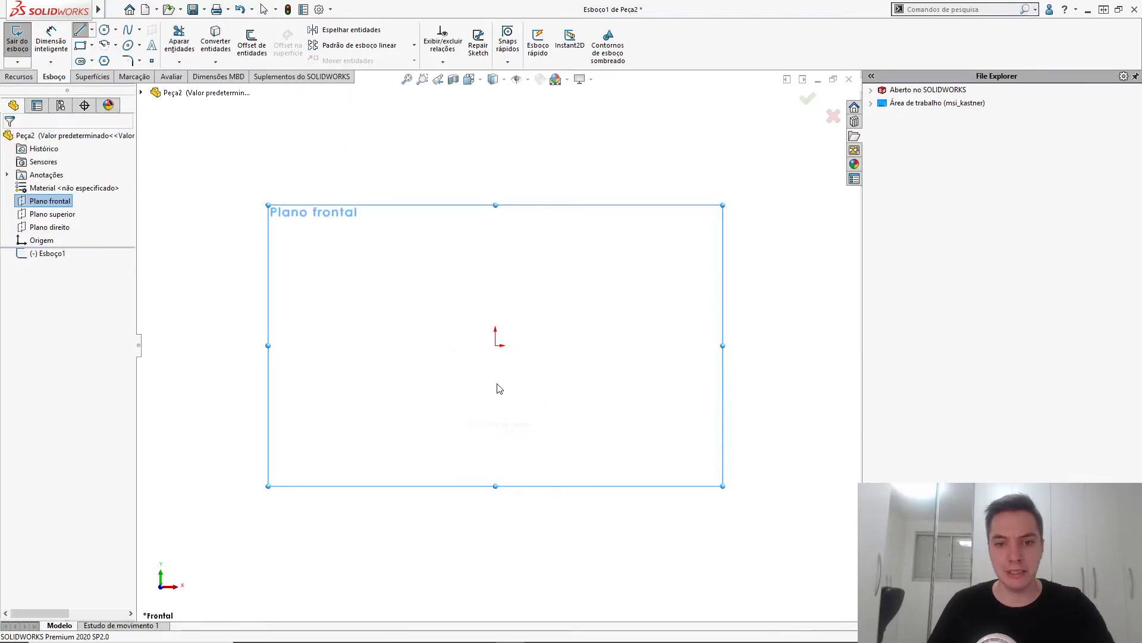
click(495, 346)
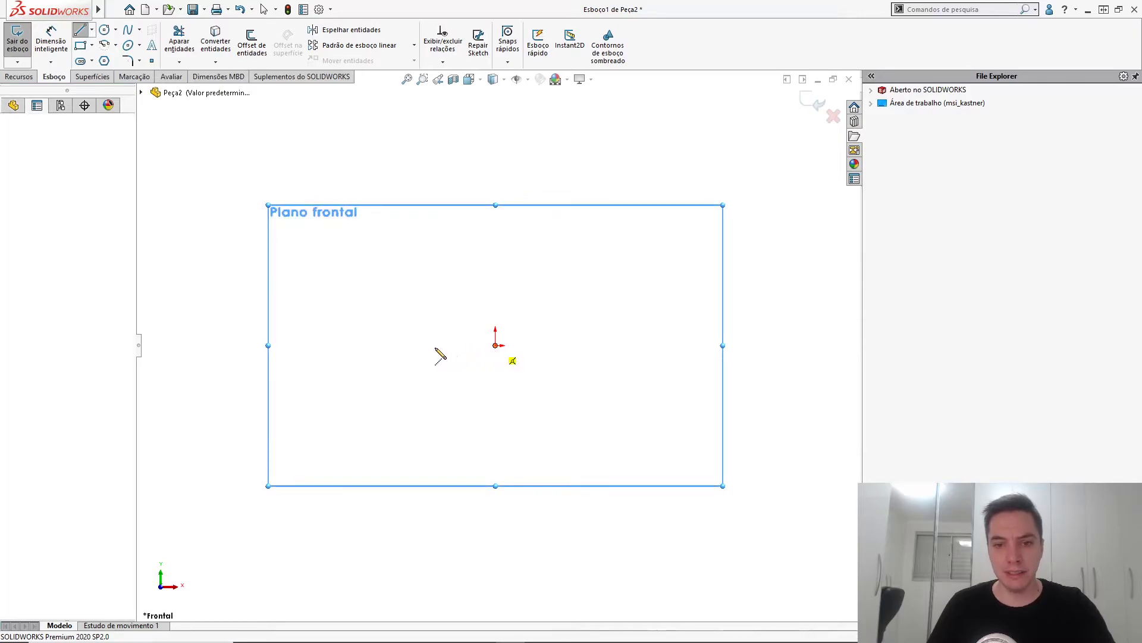
click(382, 345)
key(Escape)
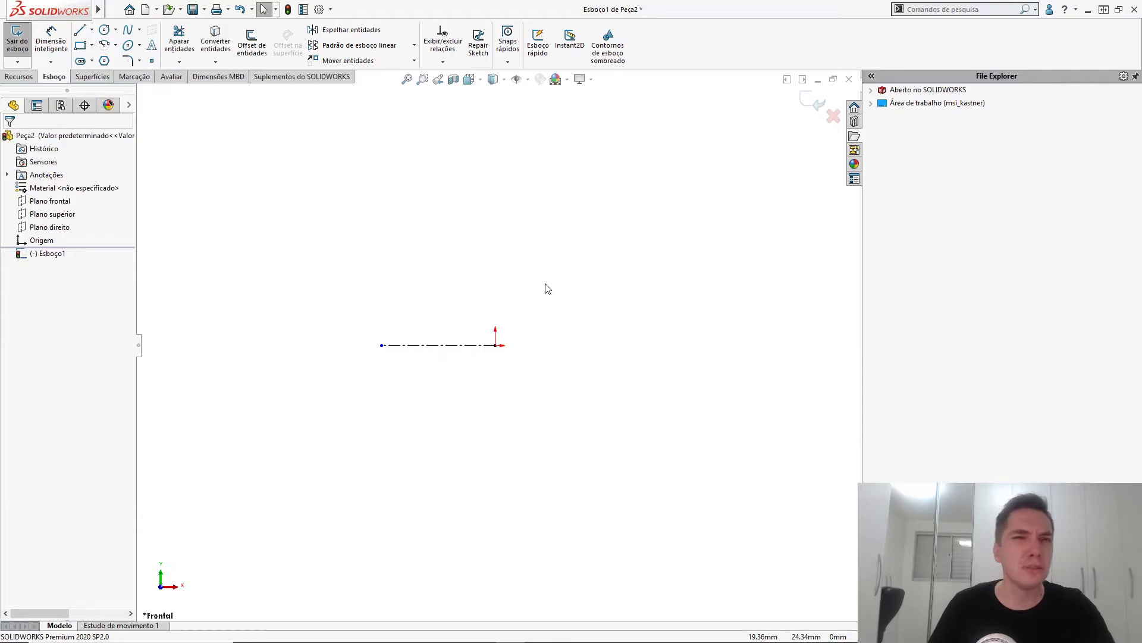
- Start the valve's half-section profile with lines up from the origin, left and up around the shallow recess, and right along the outer edge
key(s)
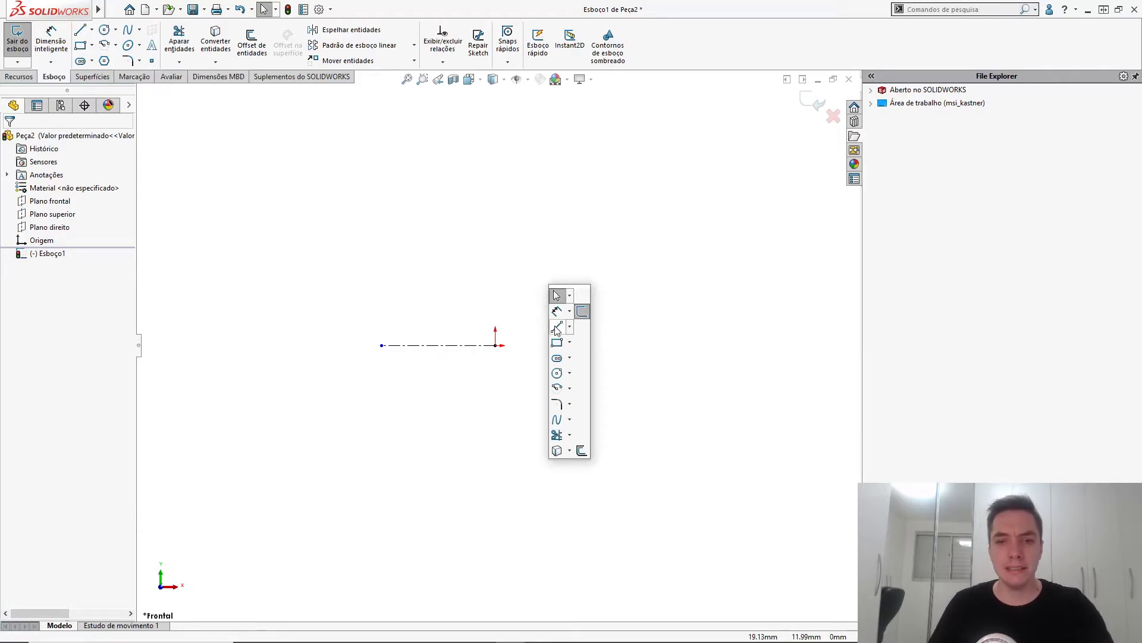
click(557, 328)
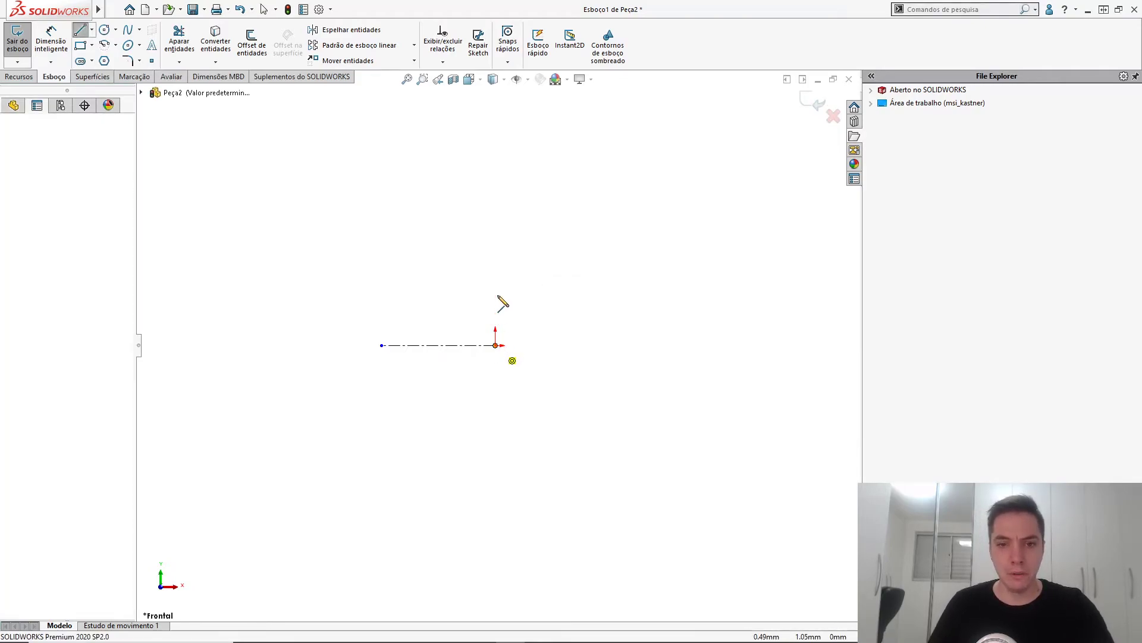
click(496, 345)
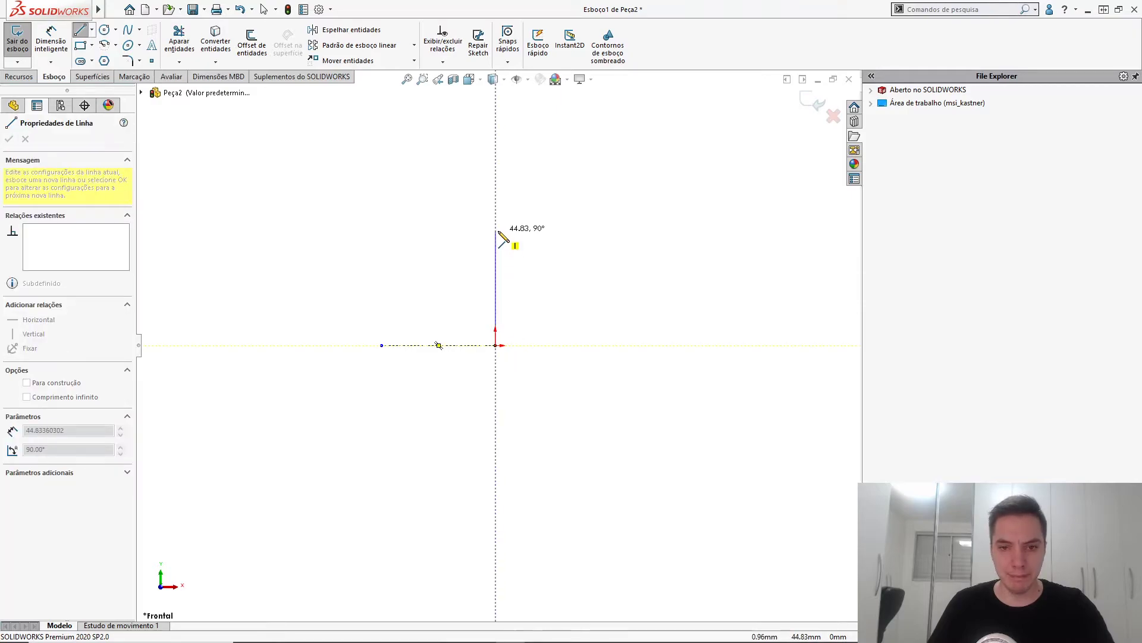
click(496, 224)
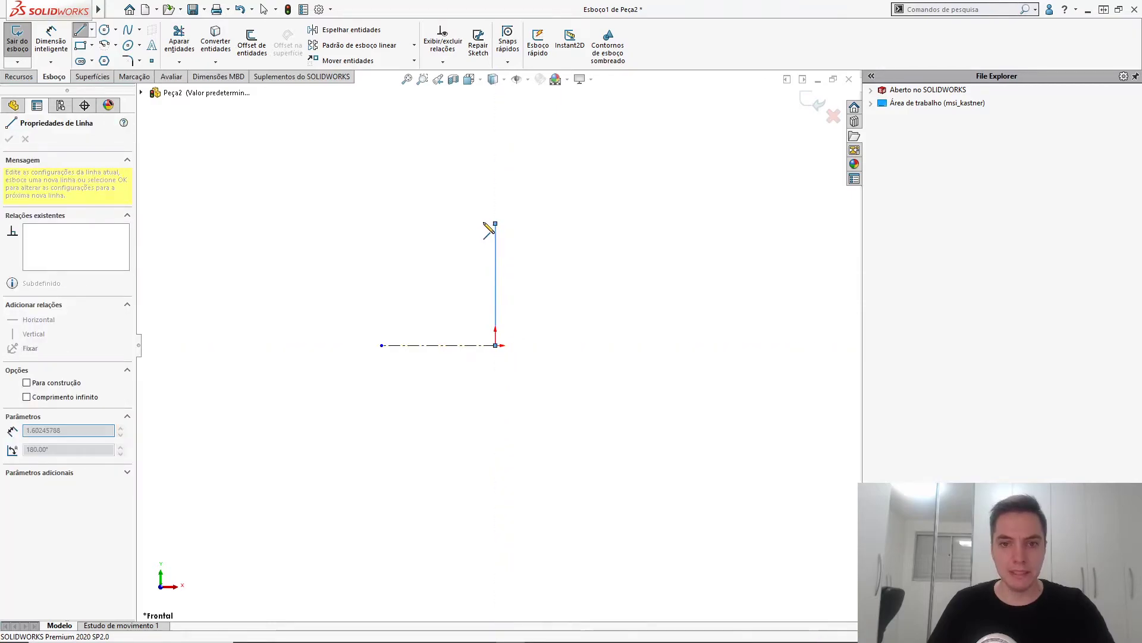
double_click(436, 224)
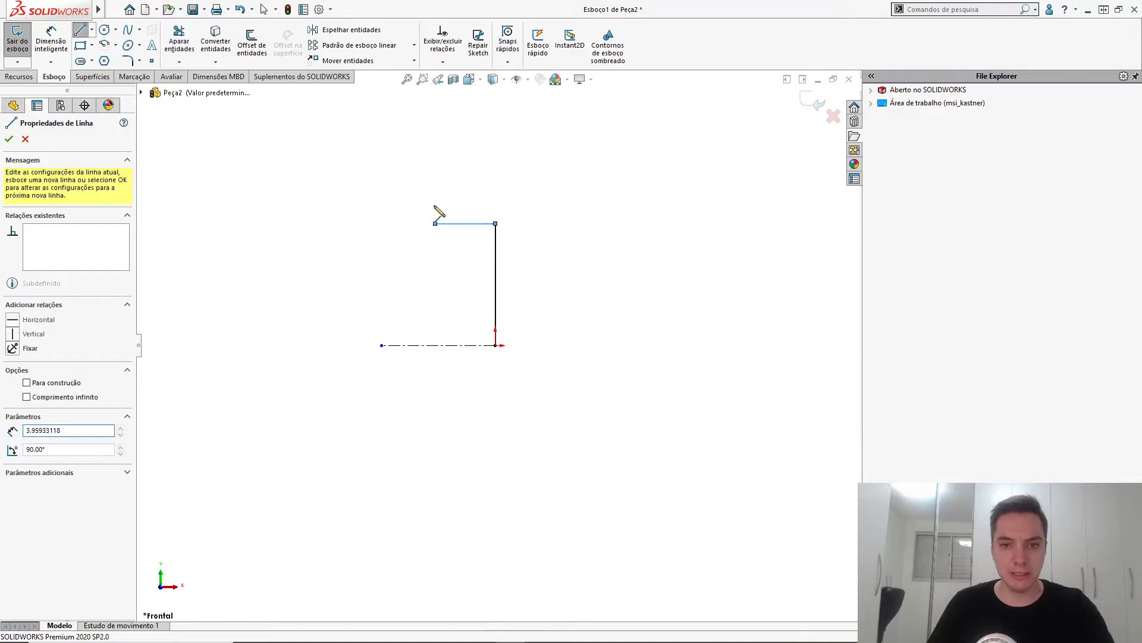
click(435, 182)
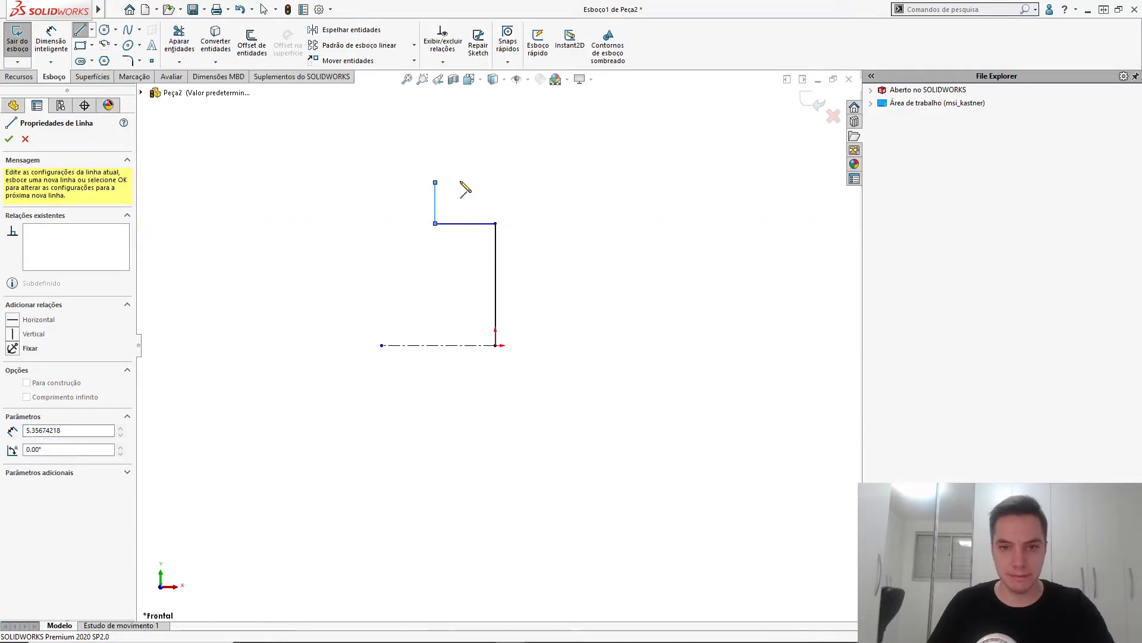
click(610, 183)
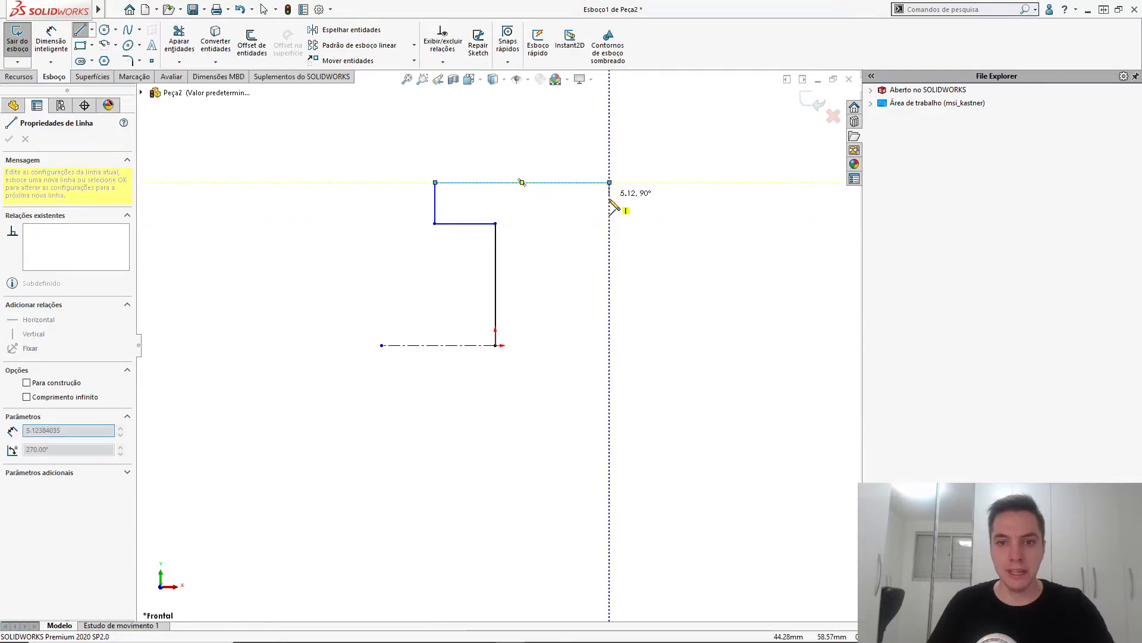
- Complete the valve profile with a right-side recess about 24.5 mm deep and a bottom edge about 44.5 mm long closing at the origin
click(610, 199)
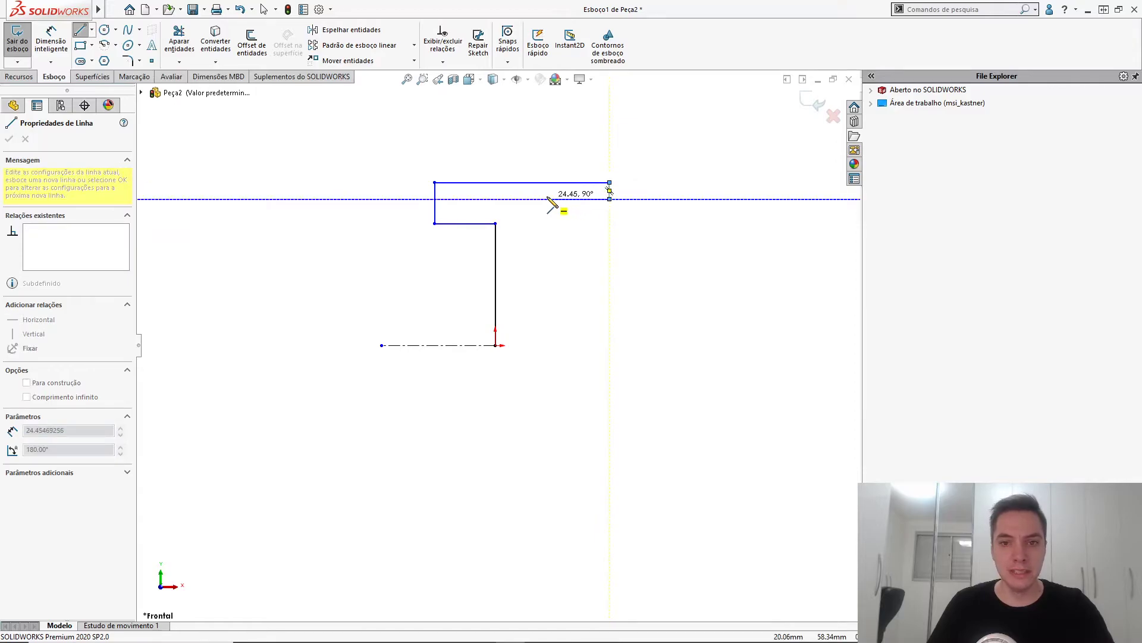
click(547, 198)
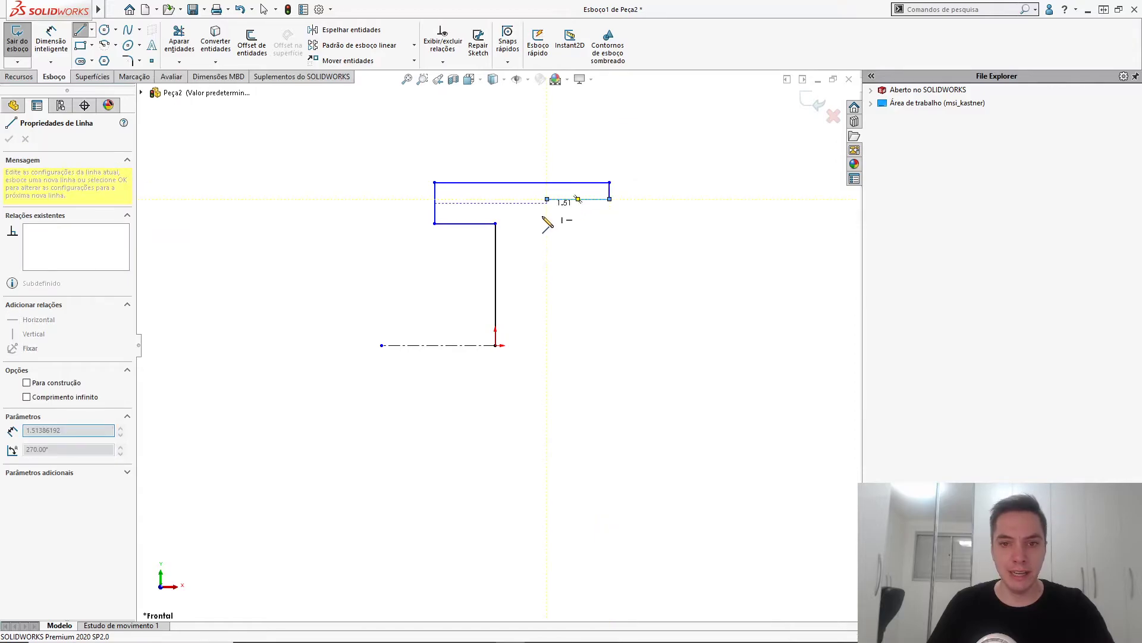
click(546, 284)
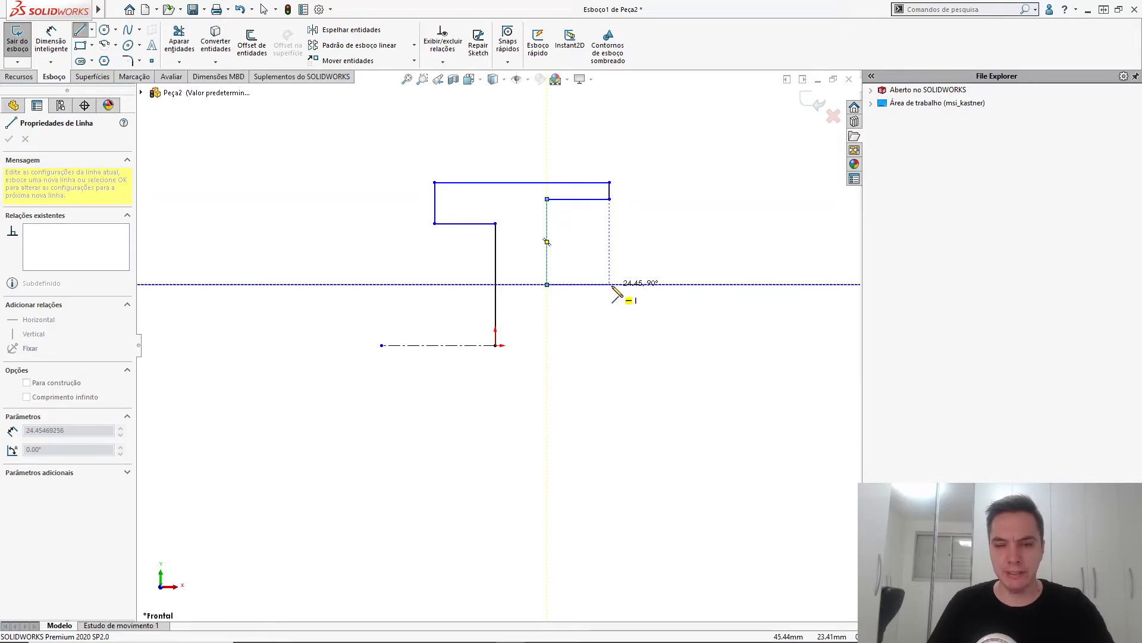
click(610, 286)
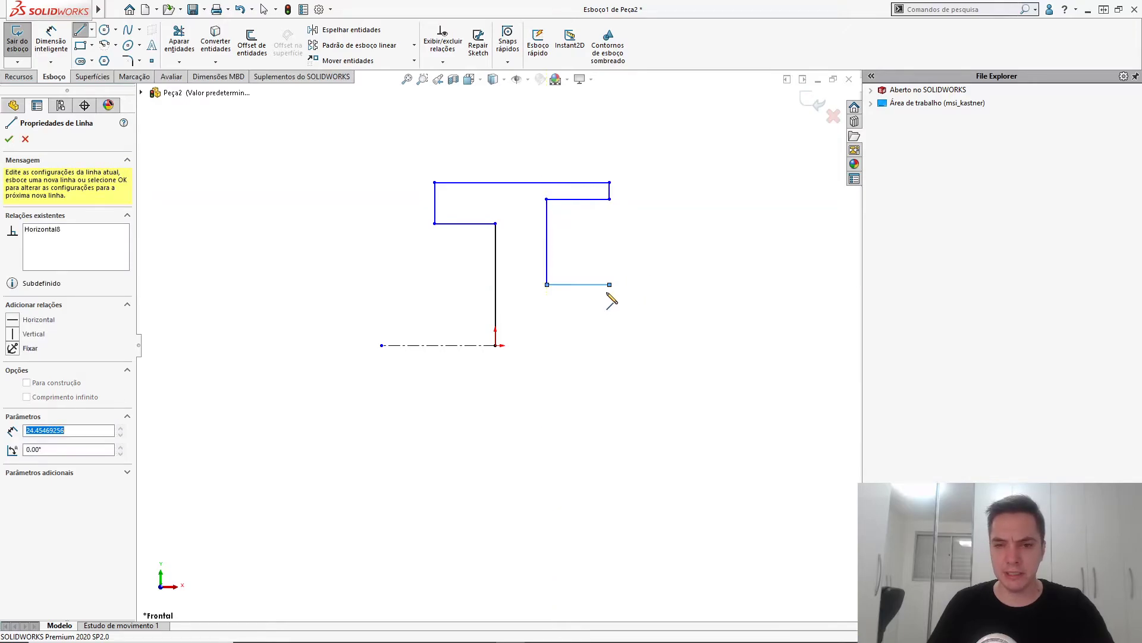
click(610, 345)
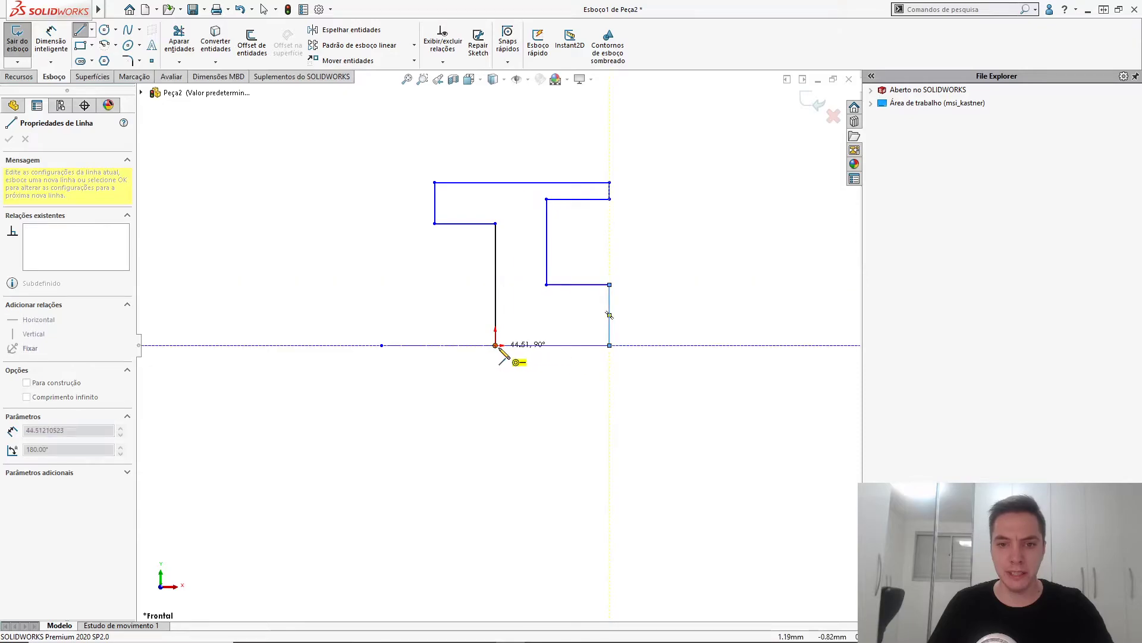
click(496, 345)
key(Escape)
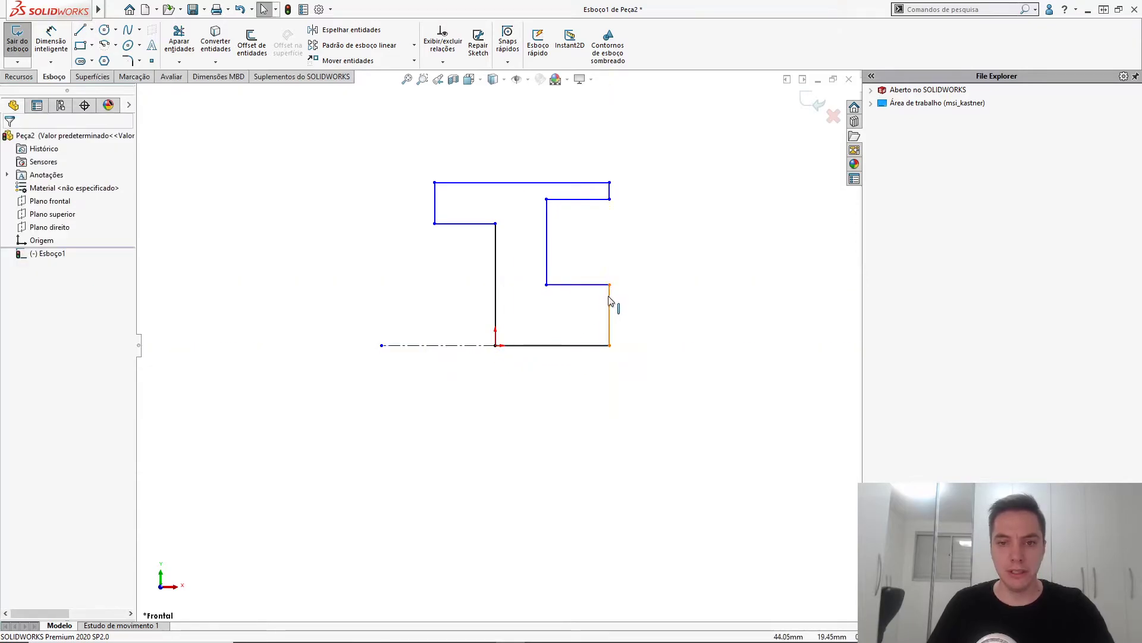
- Stretch the profile's lower-right vertical edge outward, and compare the shape with the valve's section view in the PowerPoint drawing
drag(610, 300, 677, 302)
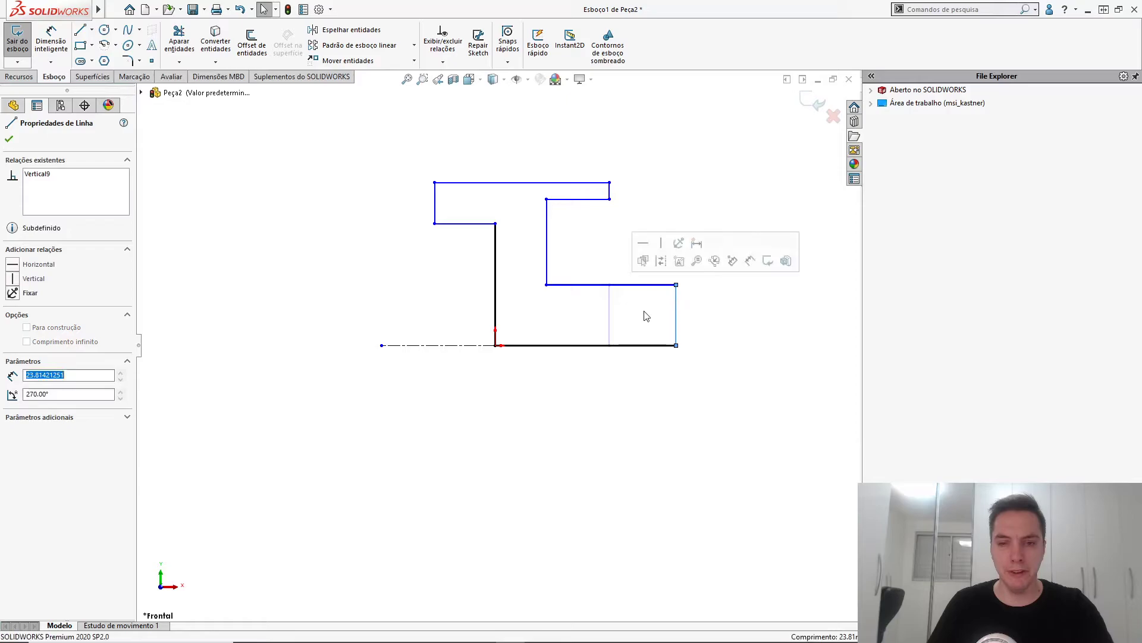
click(647, 316)
key(alt+Tab)
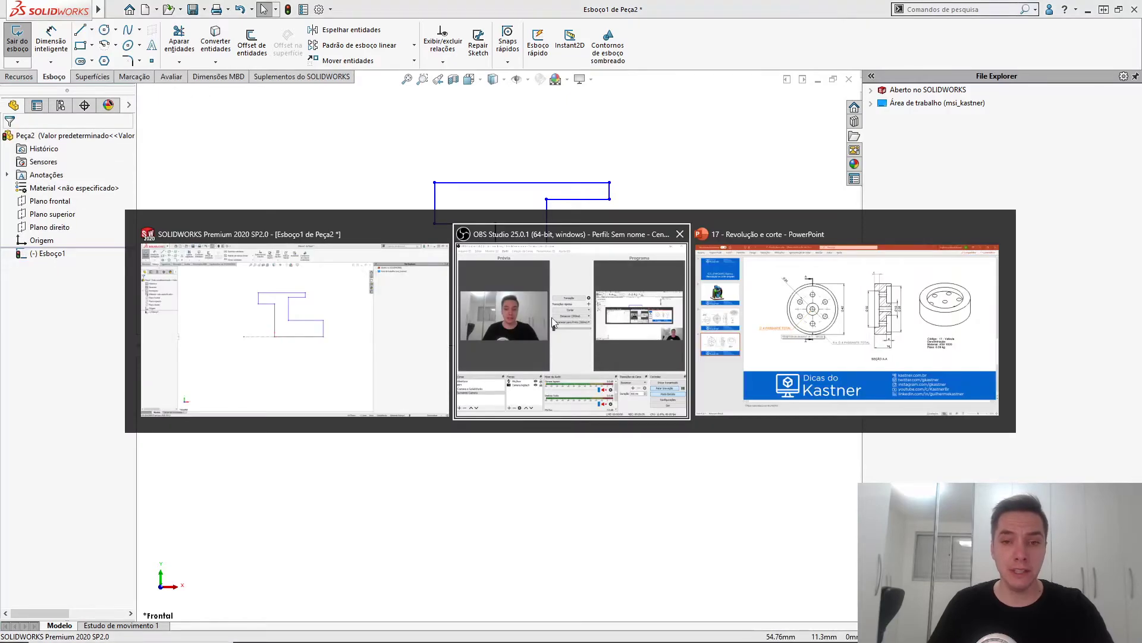
click(736, 314)
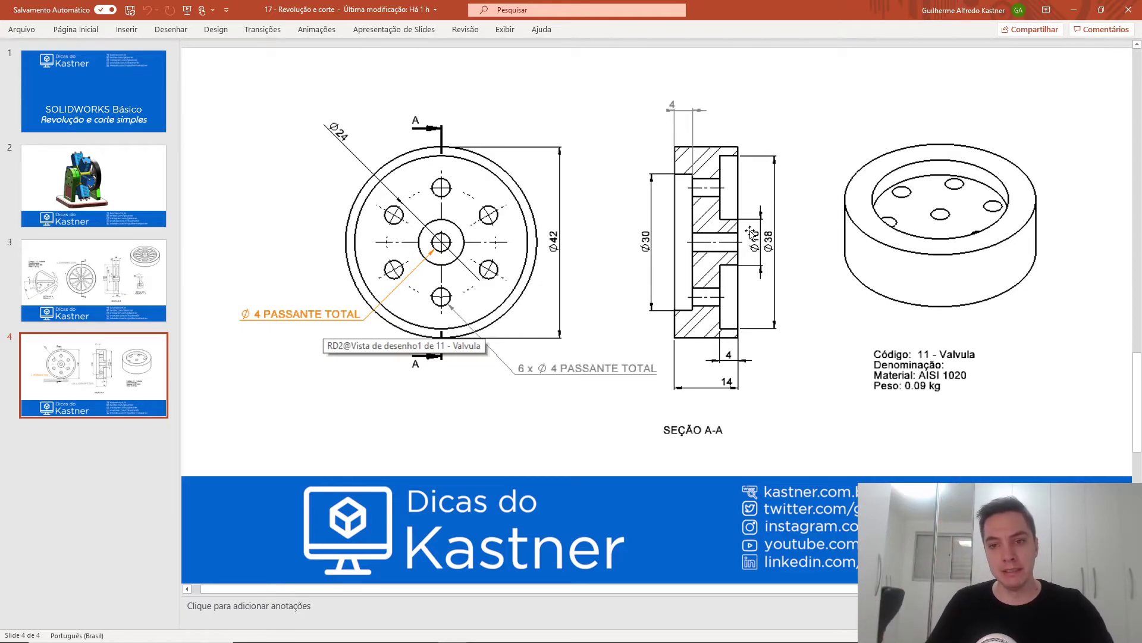
key(alt+Tab)
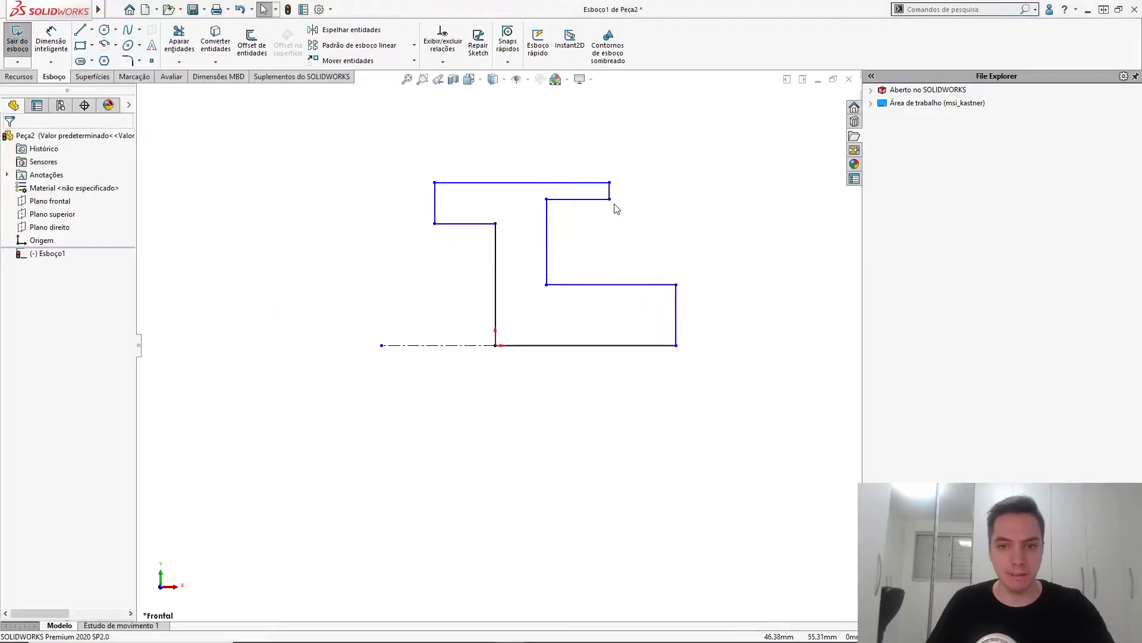
- Make the profile's two right-hand vertical end edges collinear and the horizontal depth lines of the left and right recesses equal in length
ctrl+click(677, 307)
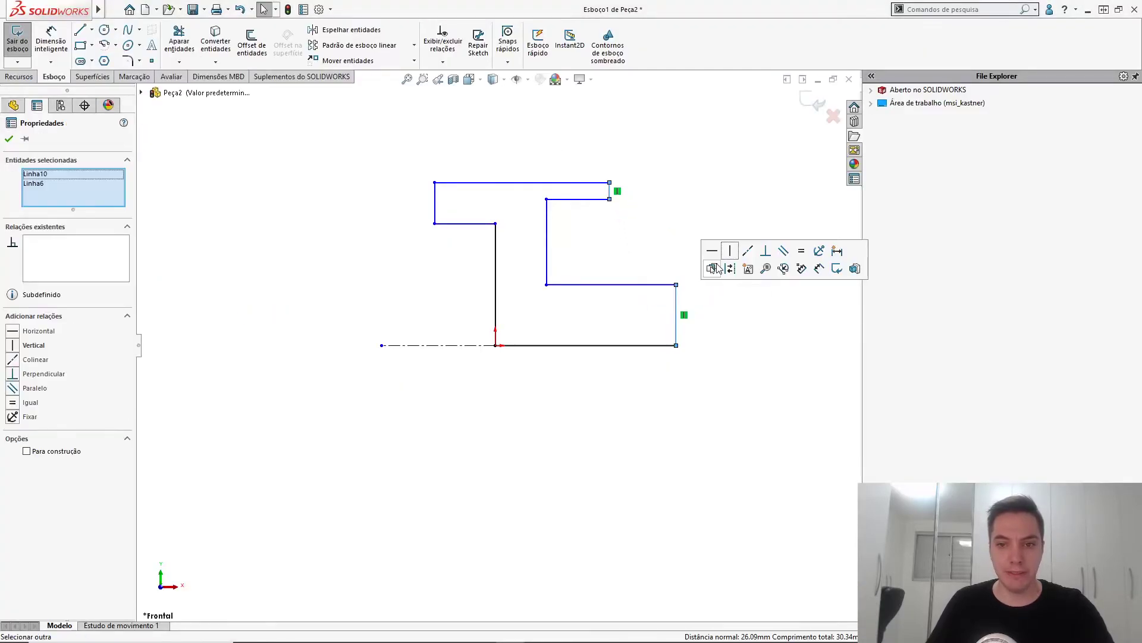
click(748, 250)
click(653, 242)
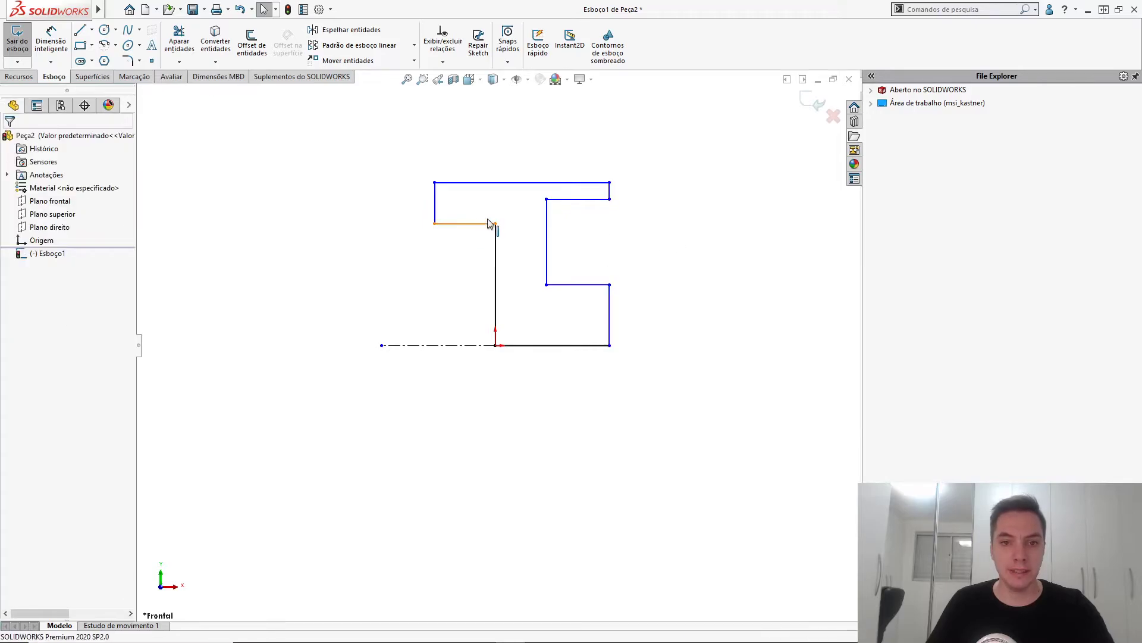
ctrl+click(569, 206)
click(699, 150)
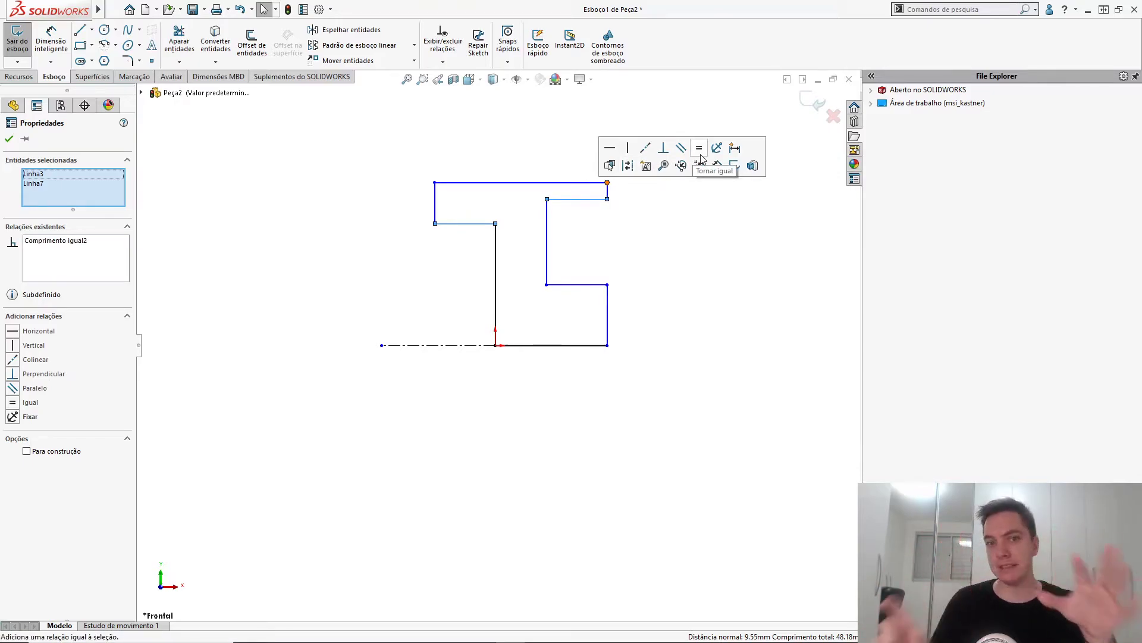
click(481, 383)
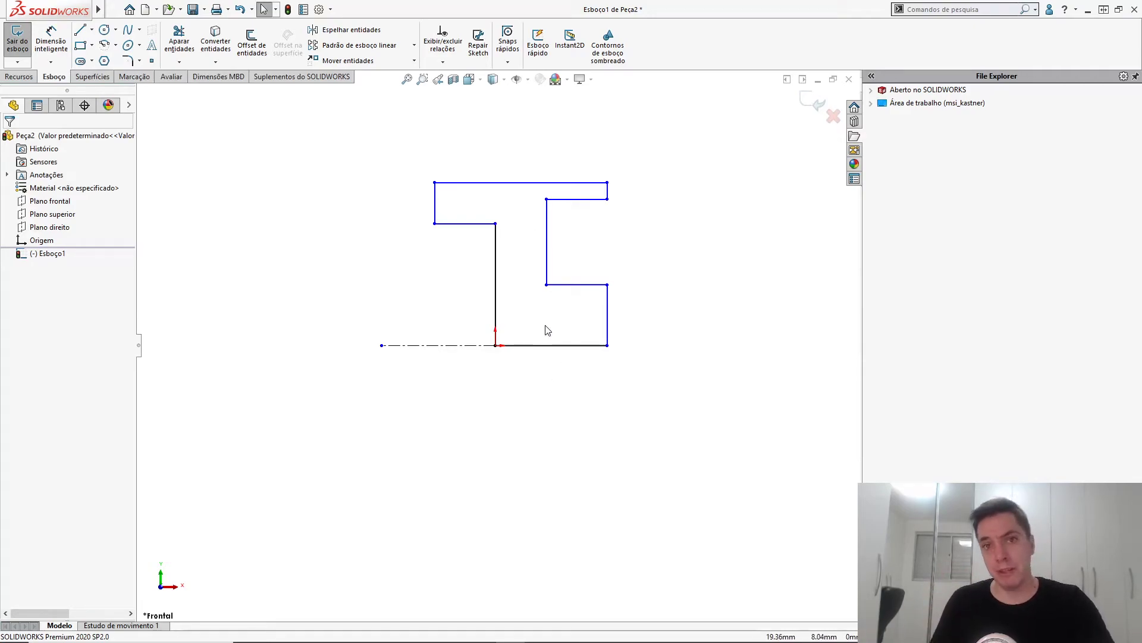
- Dimension the left recess's horizontal line in the valve profile and set its depth to 4 mm
key(s)
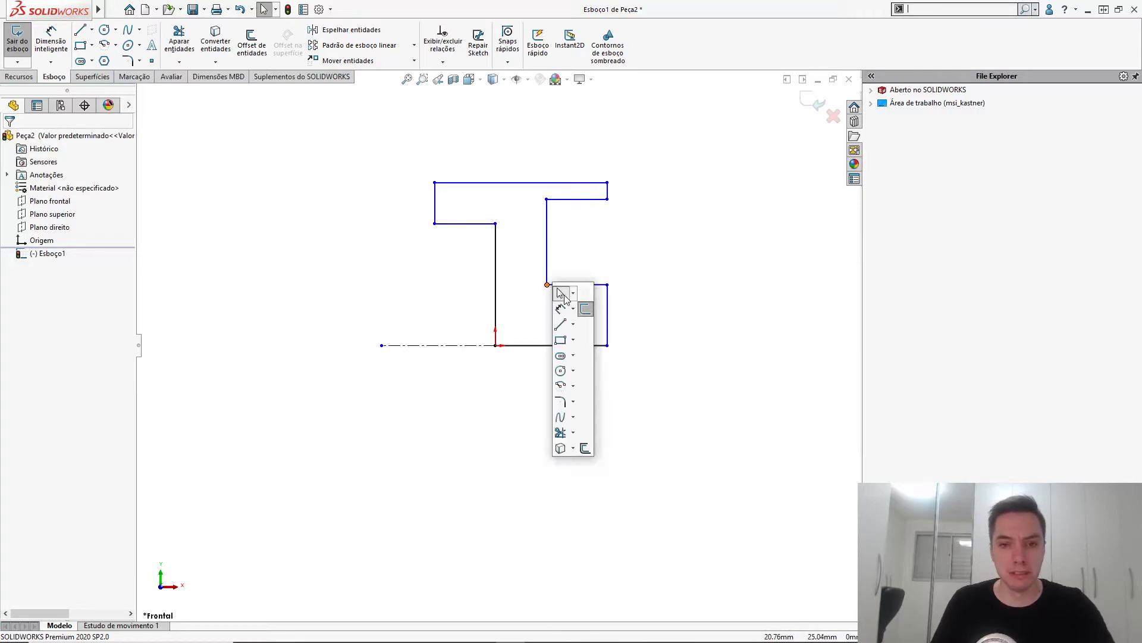
click(562, 308)
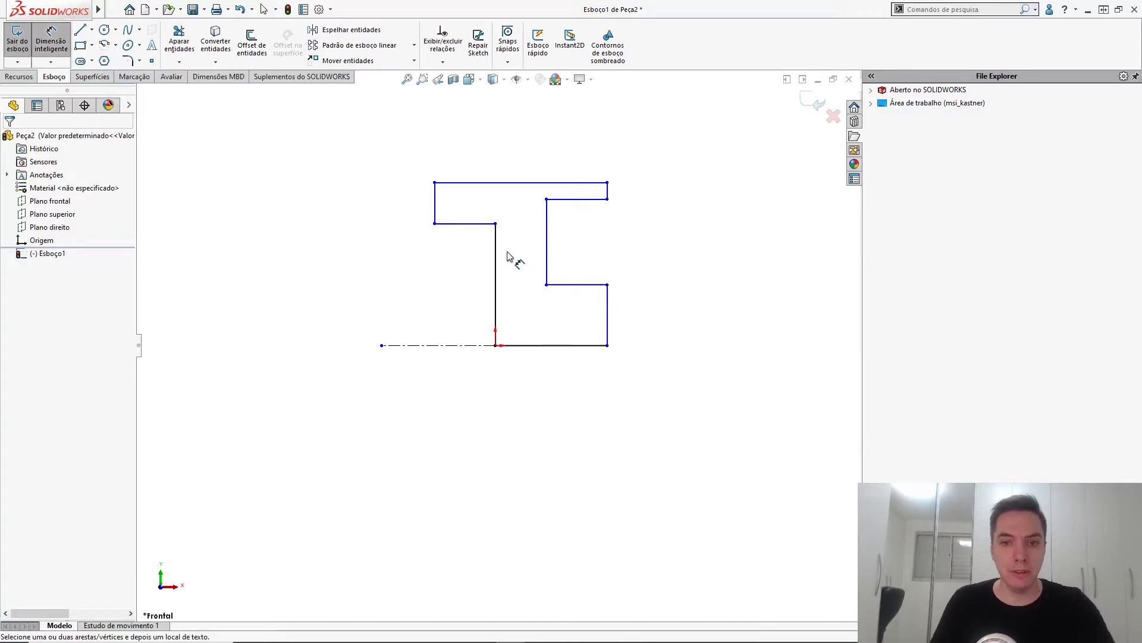
click(479, 225)
click(470, 278)
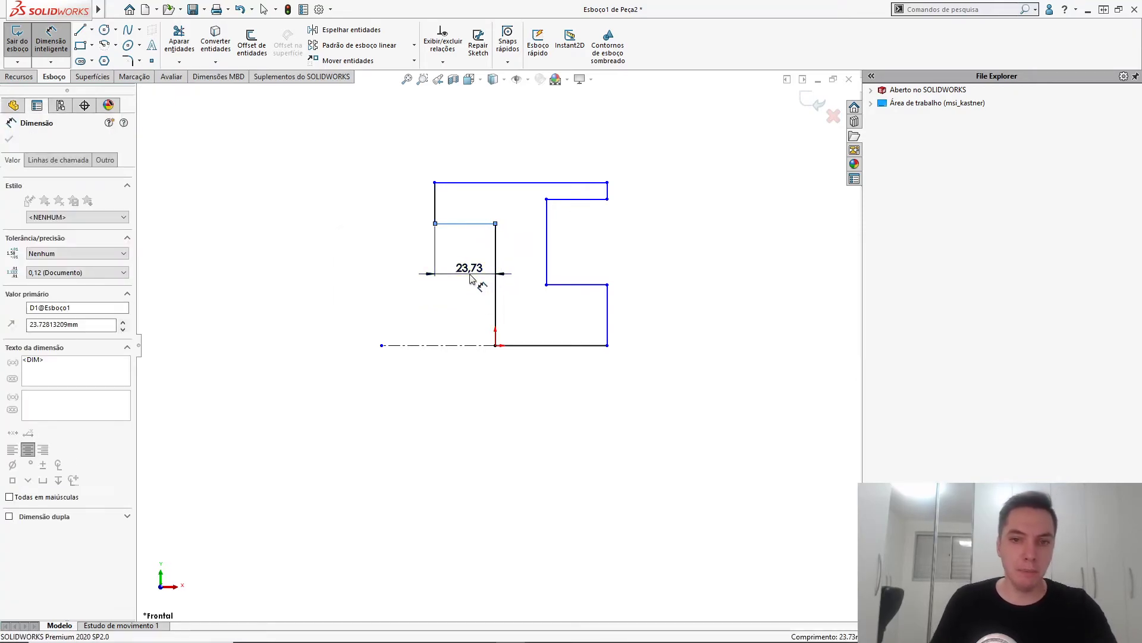
text(4)
key(Return)
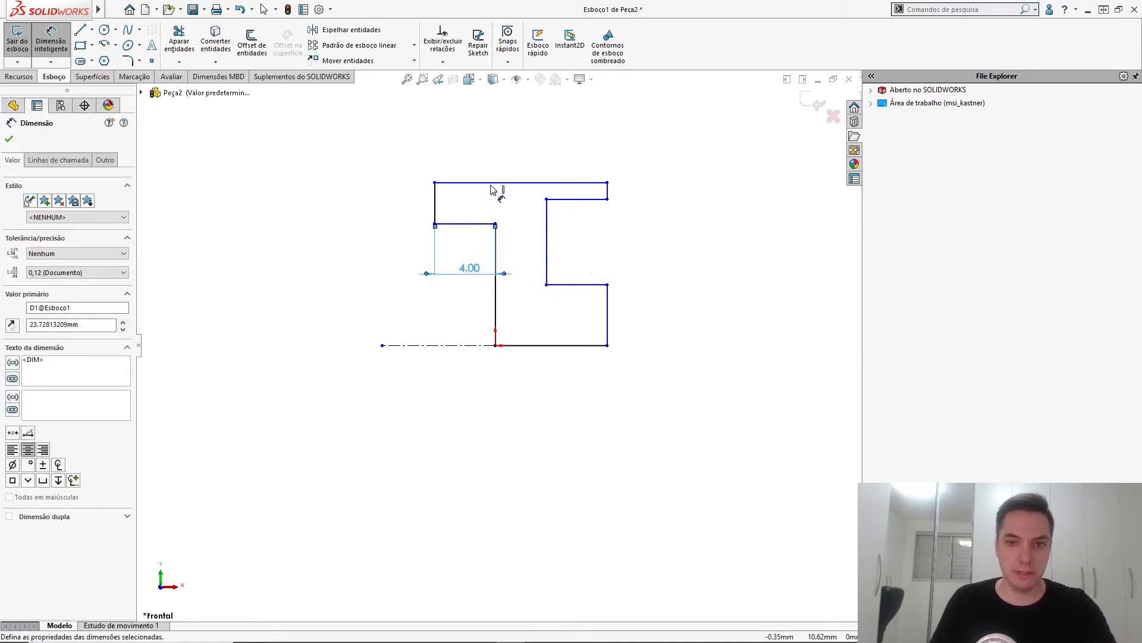
- Dimension the profile's outer top edge and set the valve's overall width to 14 mm
click(522, 132)
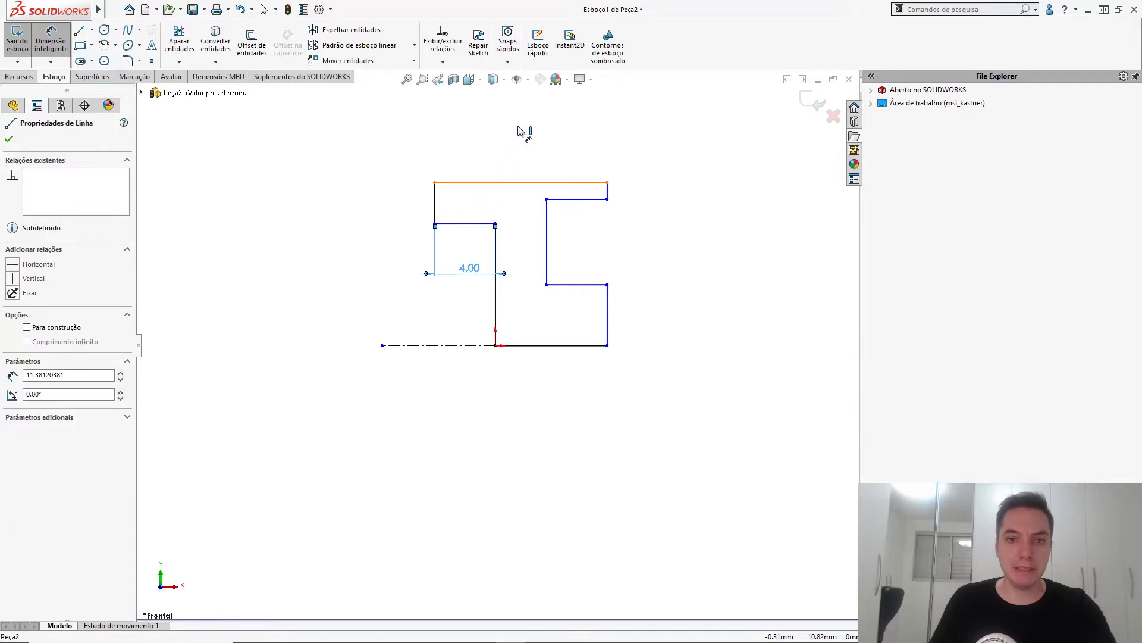
click(519, 130)
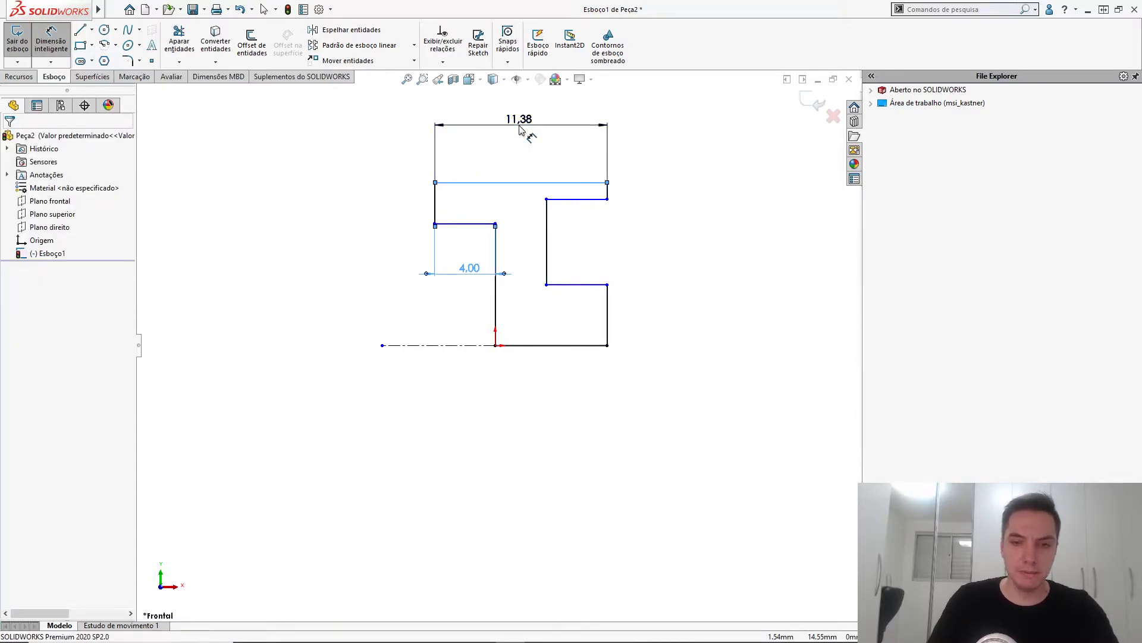
click(520, 130)
key(Return)
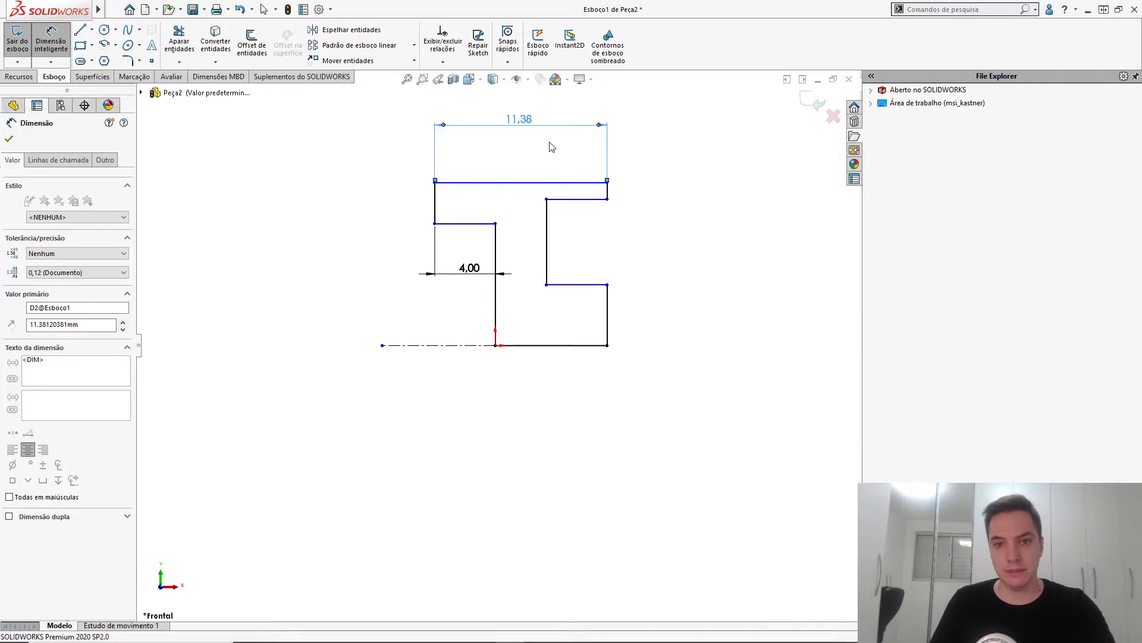
- Dimension the outer top edge across the centerline as a diameter and set it to 42 mm
click(520, 185)
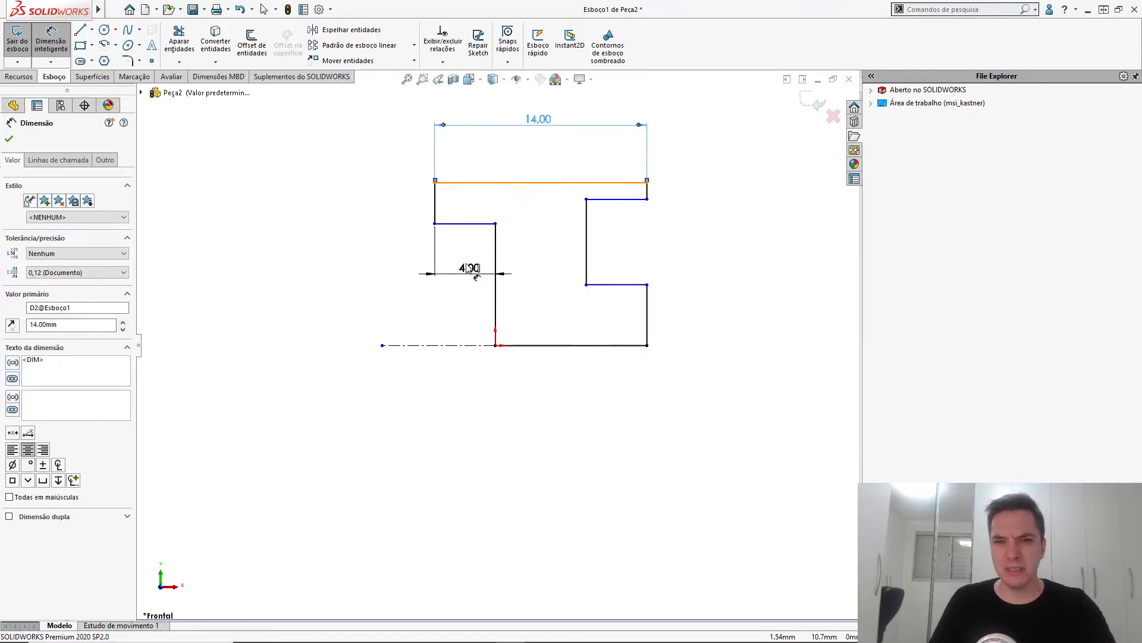
click(439, 346)
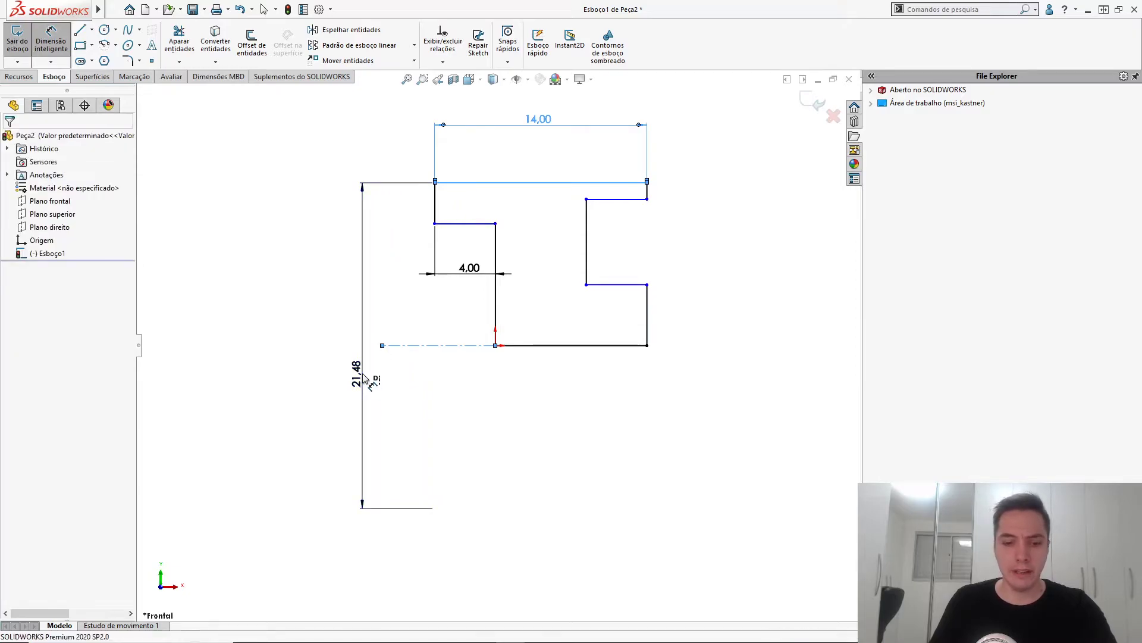
click(364, 379)
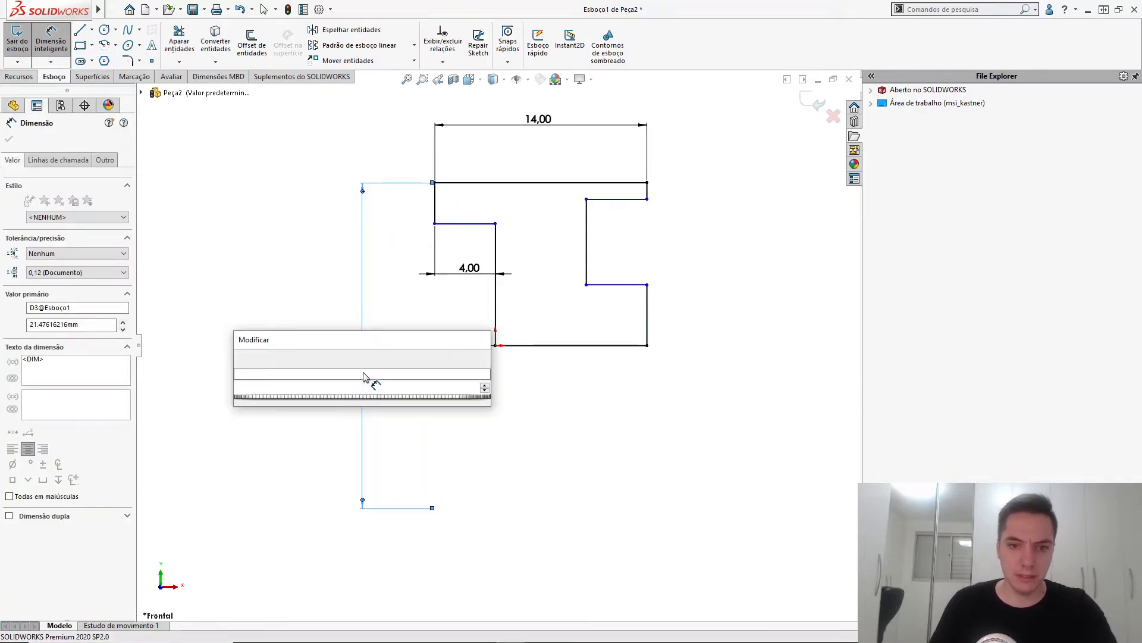
text(42)
key(Return)
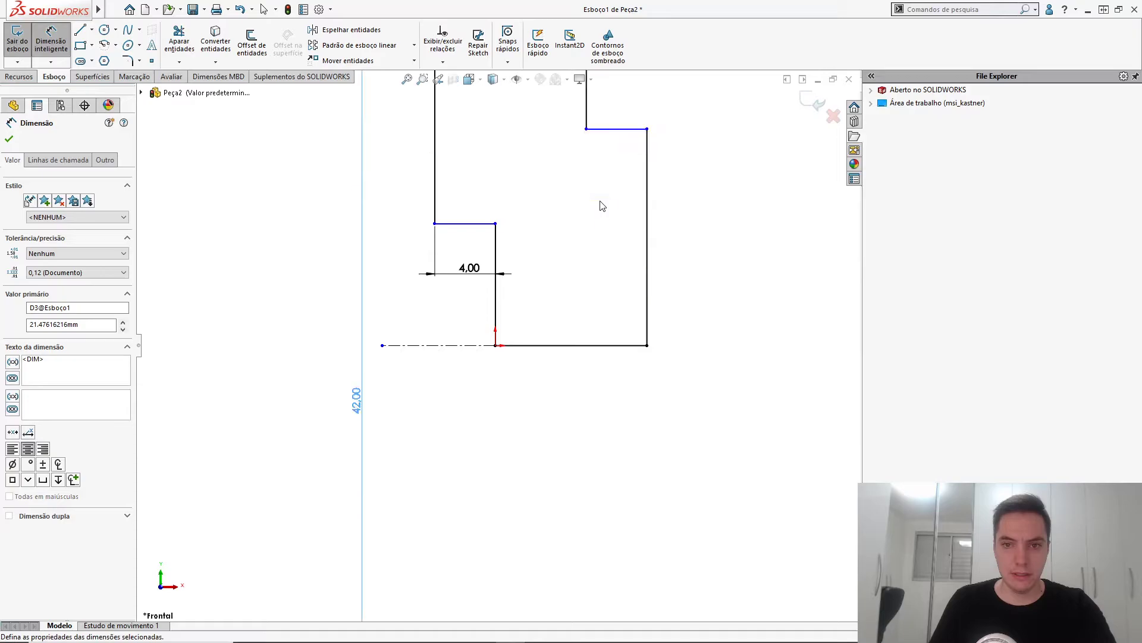
- Check the recess diameters in the valve drawing, and dimension the left recess's horizontal line across the centerline as a 30 mm diameter
scroll(575, 244, up, 4)
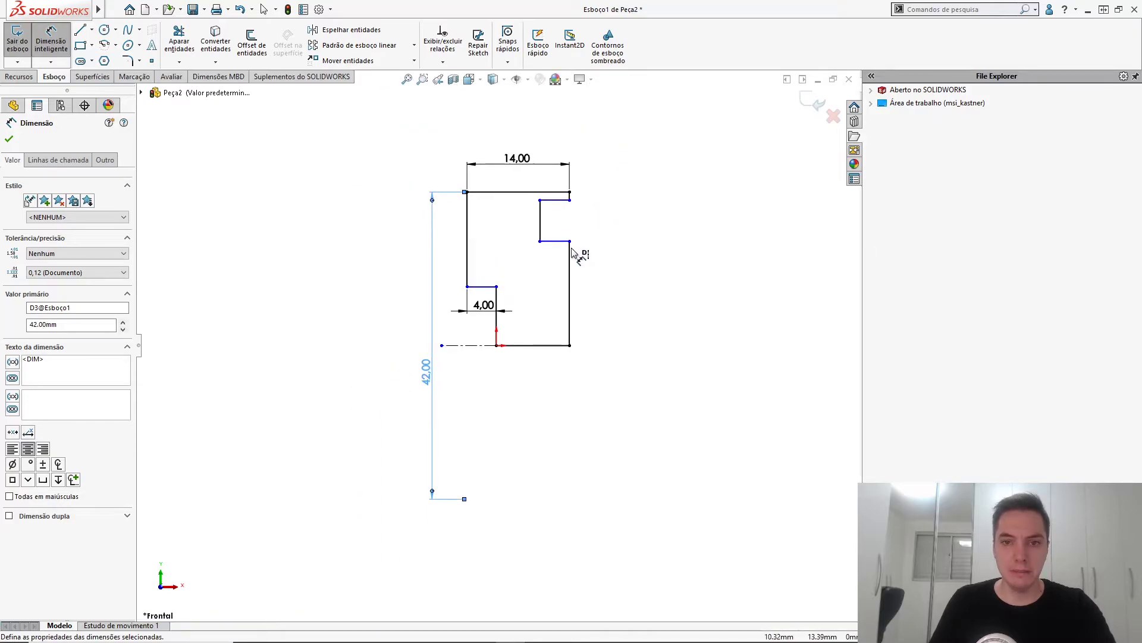
scroll(574, 245, down, 1)
scroll(559, 269, down, 1)
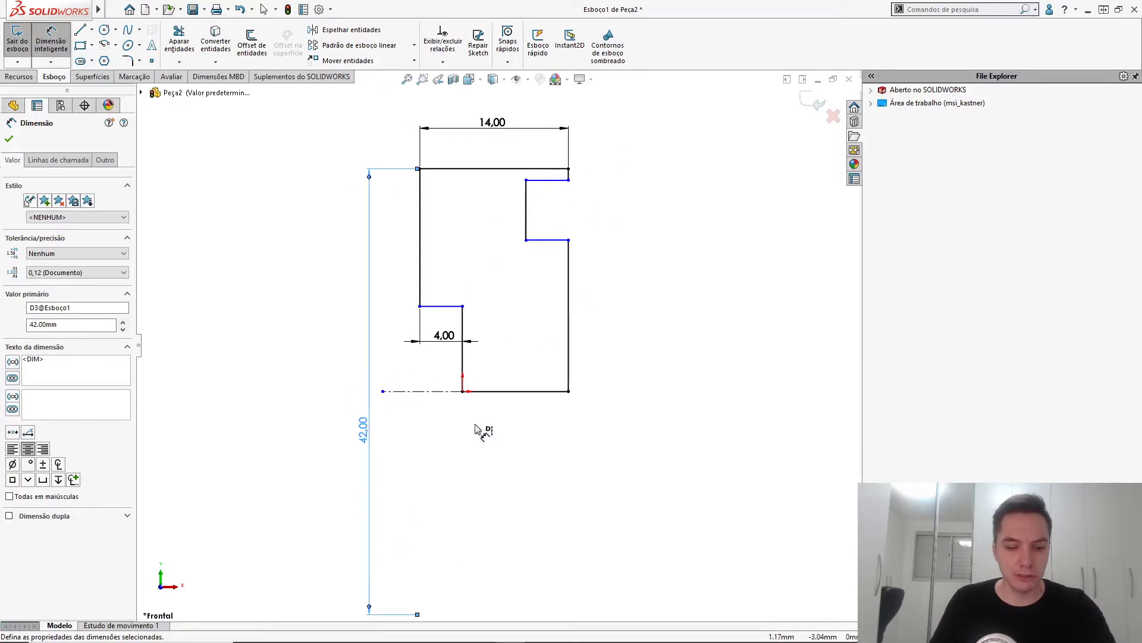
key(alt+Tab)
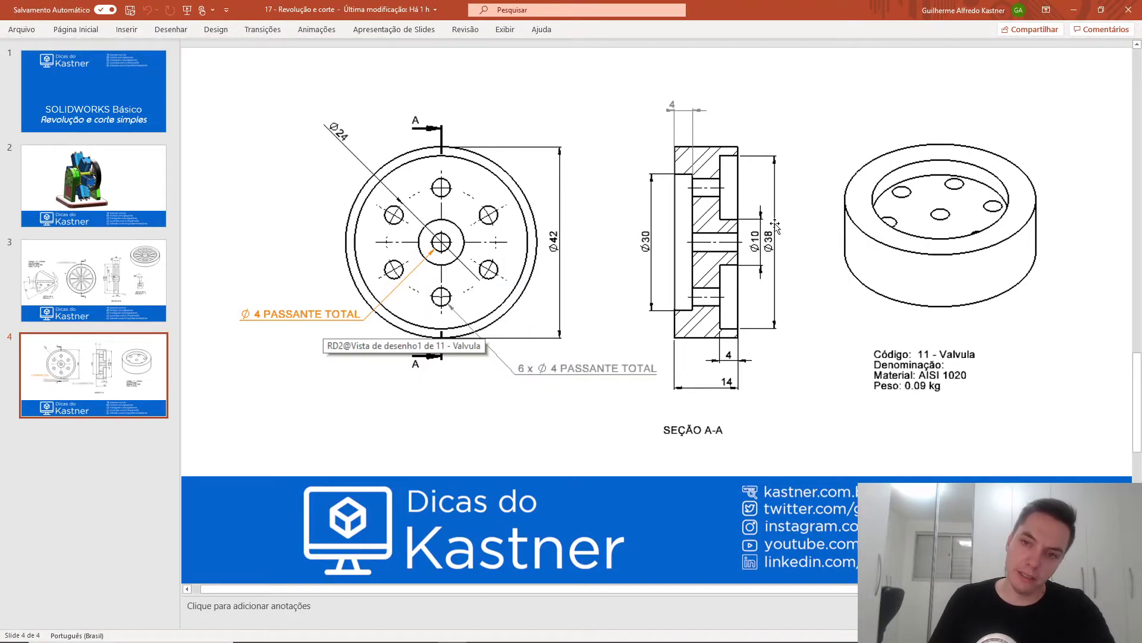
key(alt+Tab)
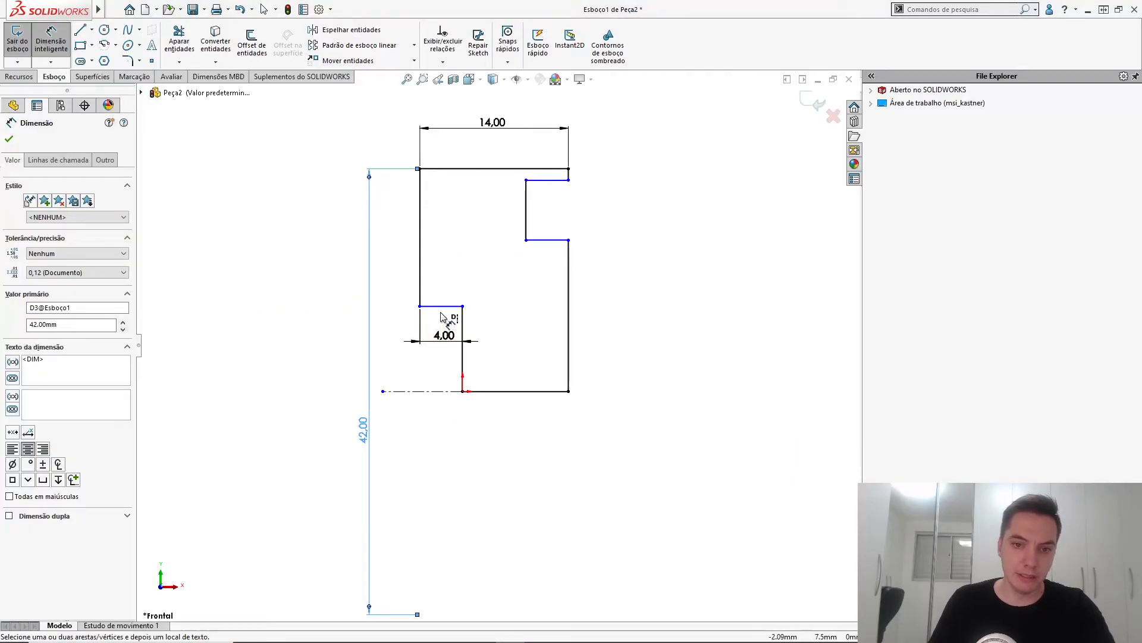
click(450, 306)
click(439, 391)
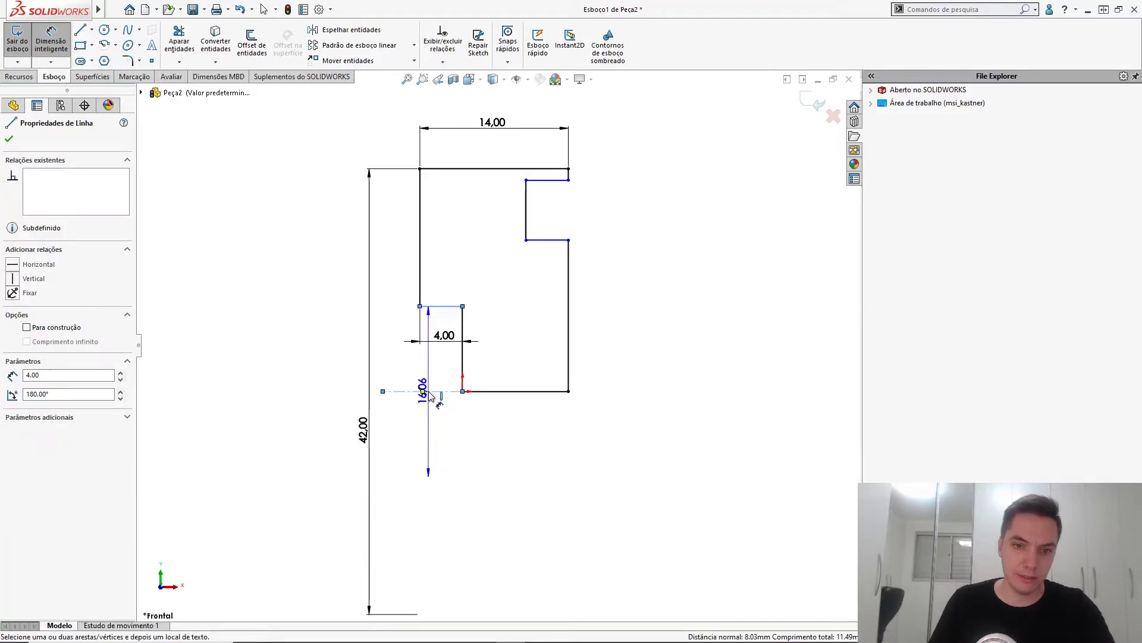
click(409, 421)
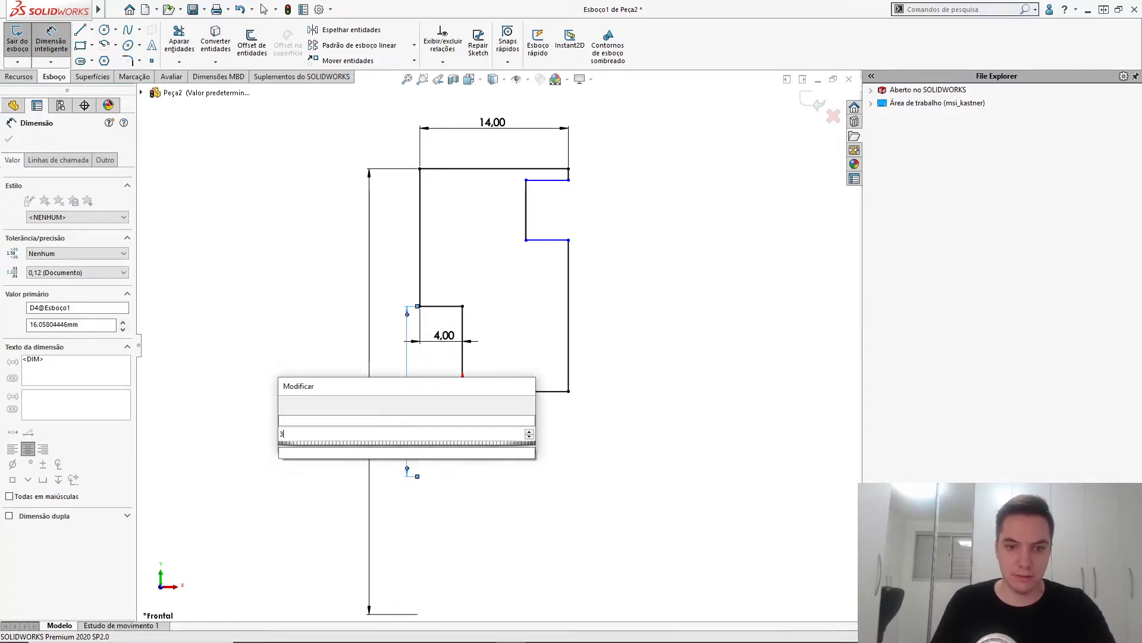
text(30)
key(Return)
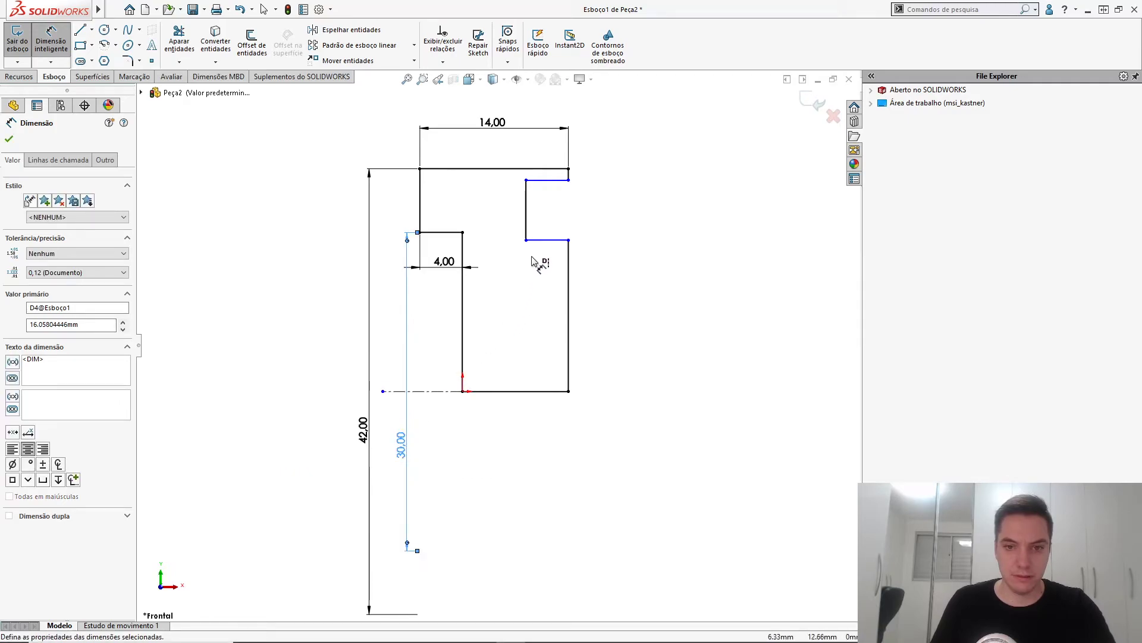
- Dimension the right recess's lower horizontal line across the centerline as a diameter and set the hub to 10 mm
click(563, 241)
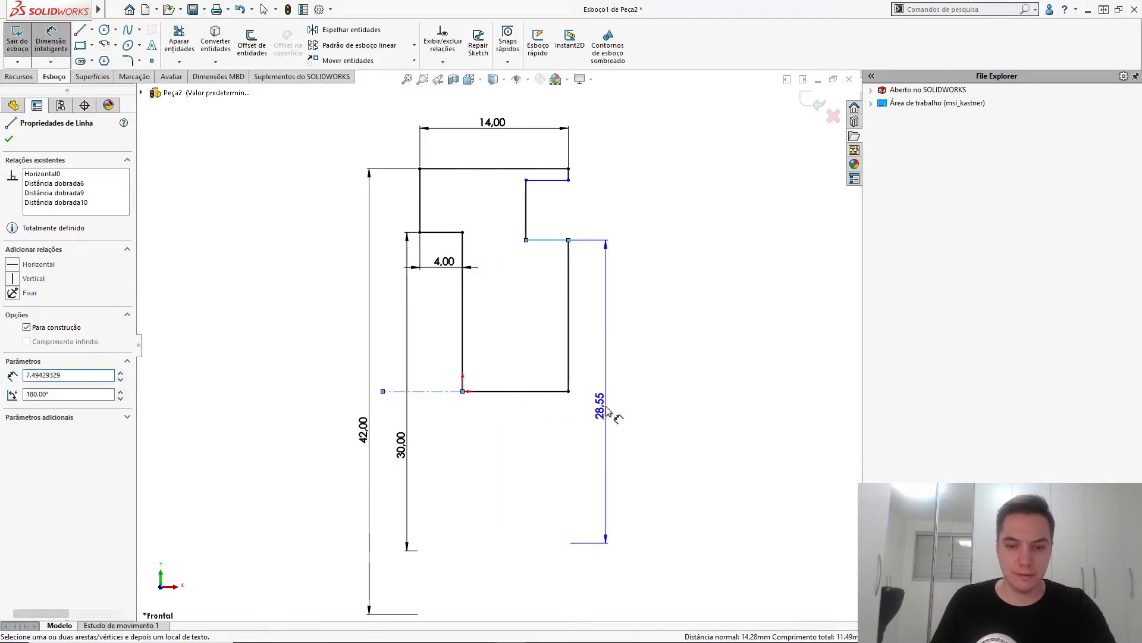
click(606, 410)
click(606, 407)
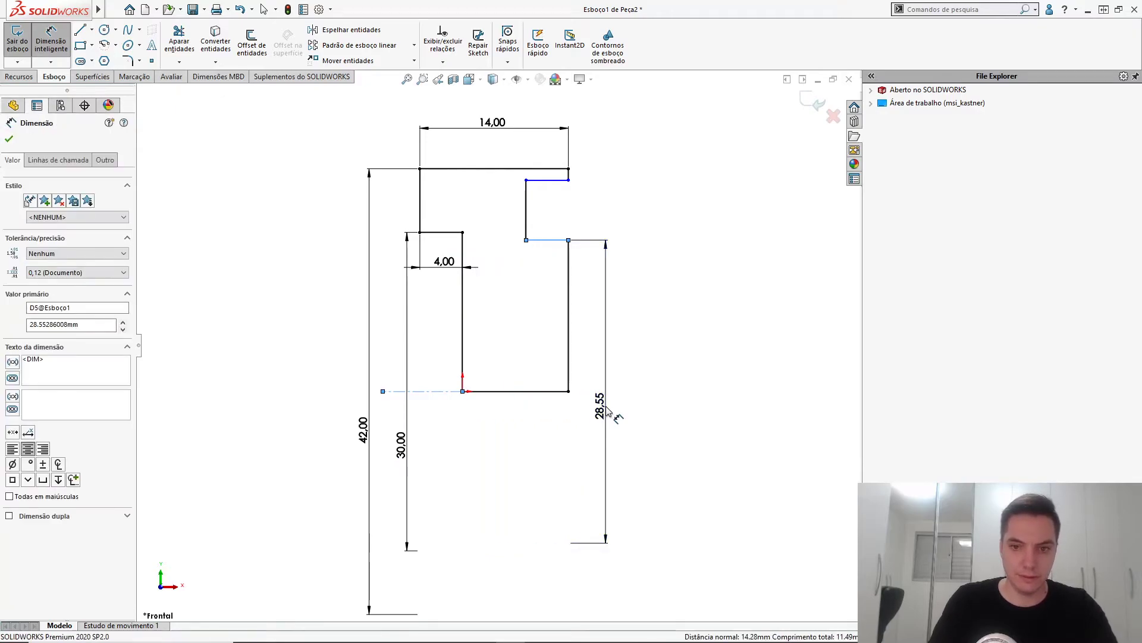
key(Return)
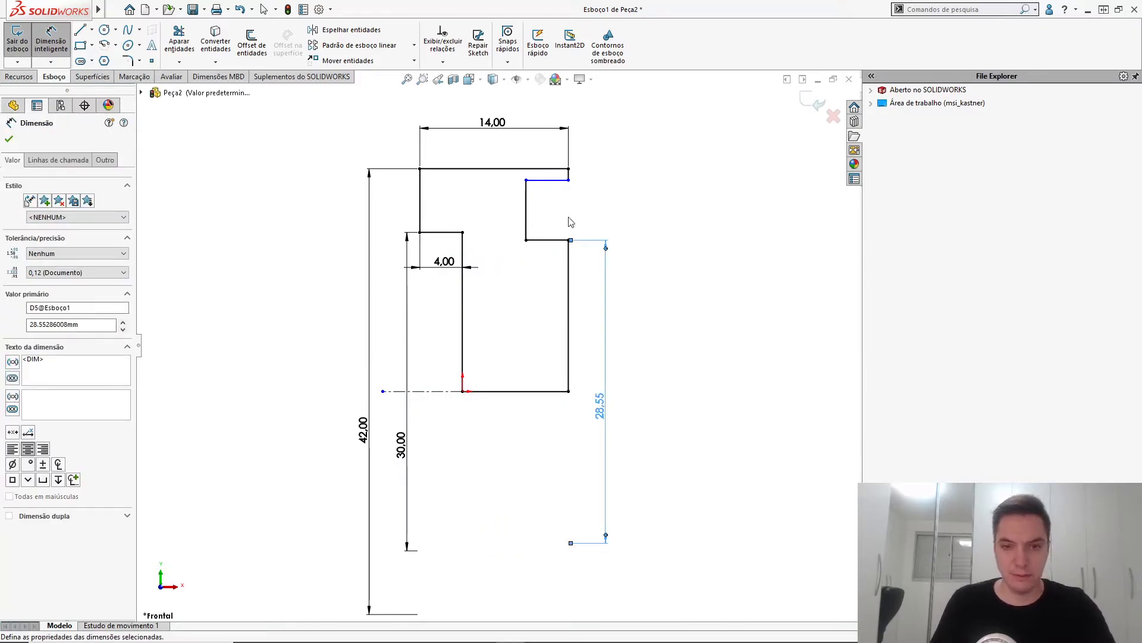
- Dimension the right recess's upper horizontal line across the centerline as a diameter, set it to 38 mm, and finish dimensioning
click(558, 181)
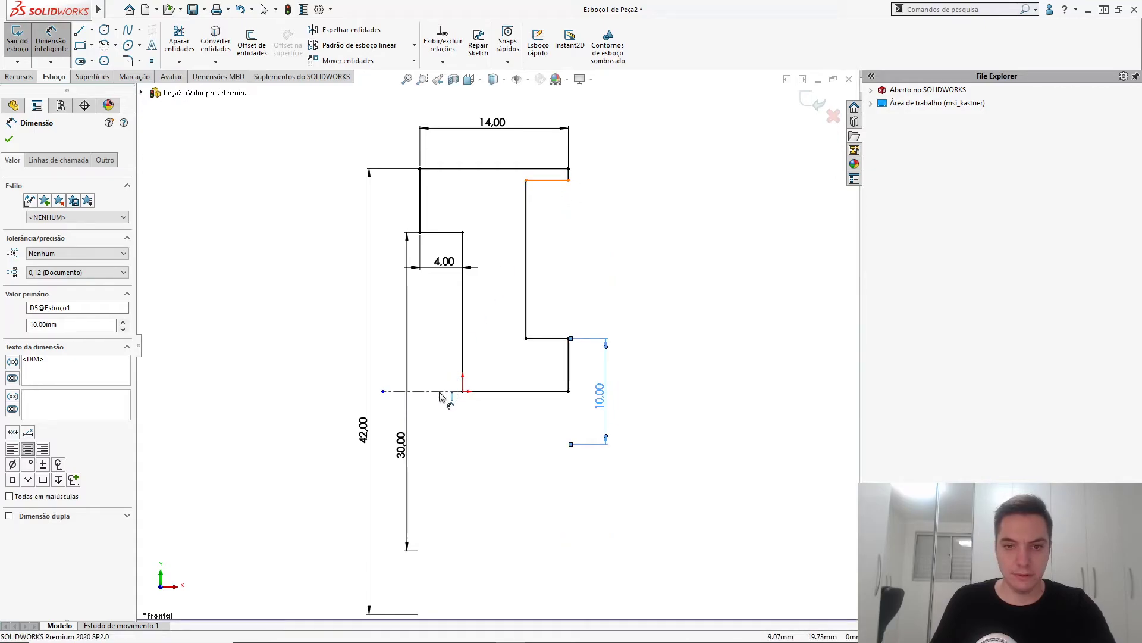
click(450, 391)
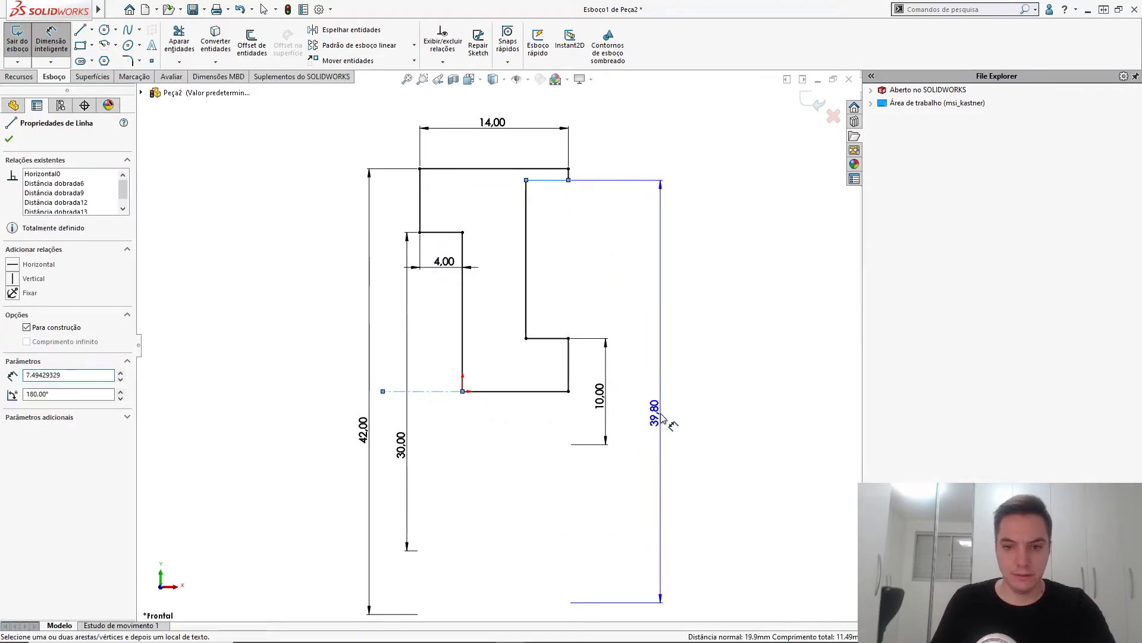
click(661, 417)
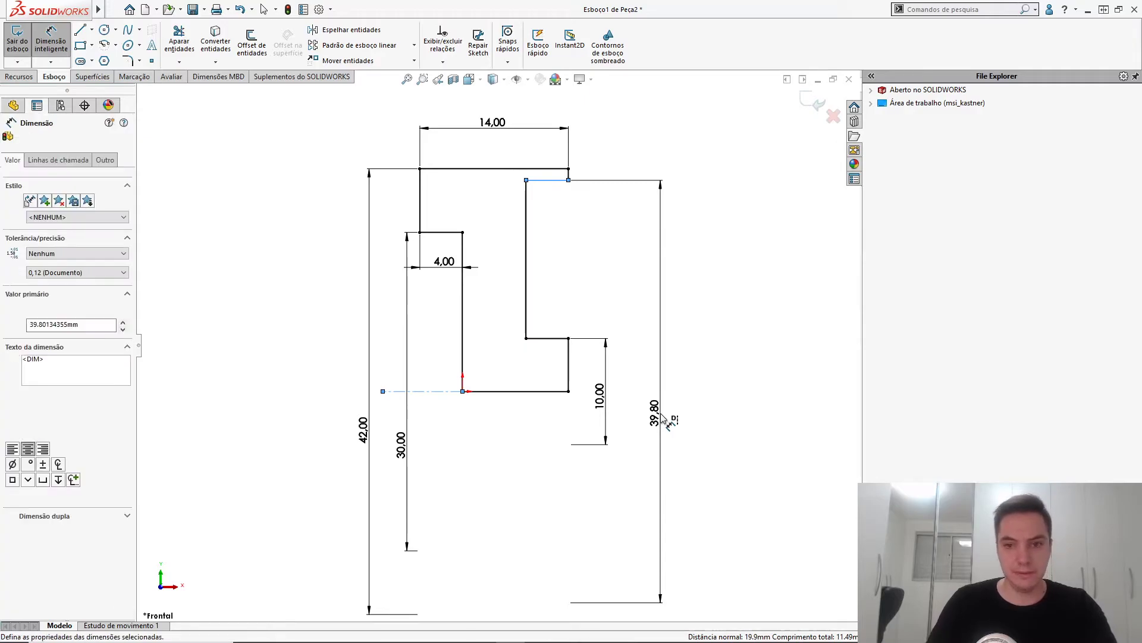
text(38)
key(Return)
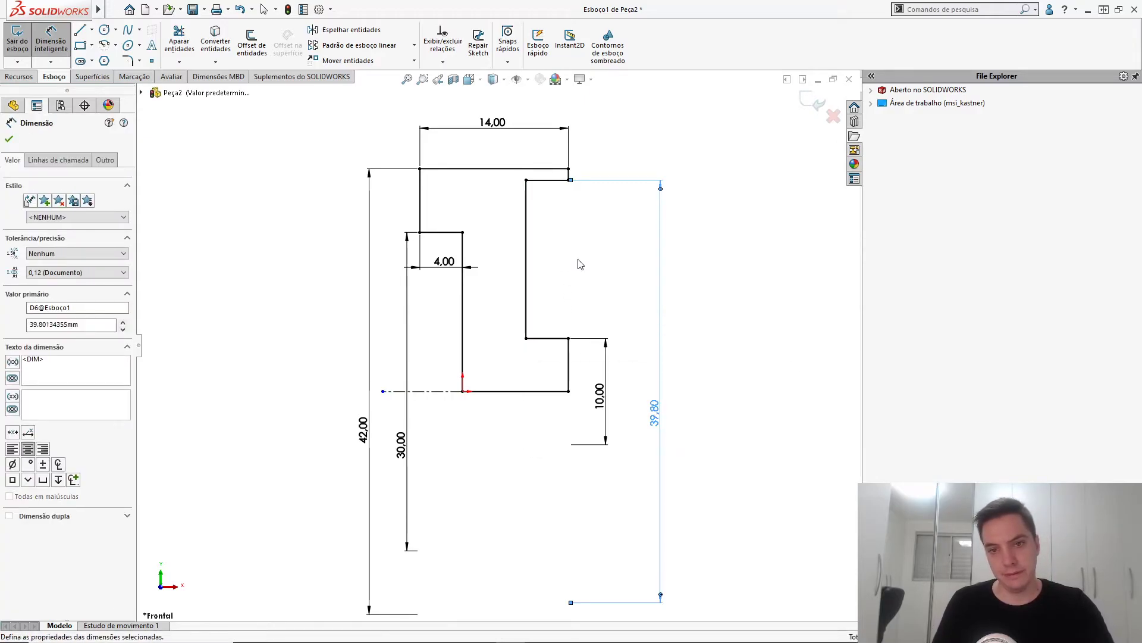
click(578, 267)
scroll(580, 290, up, 1)
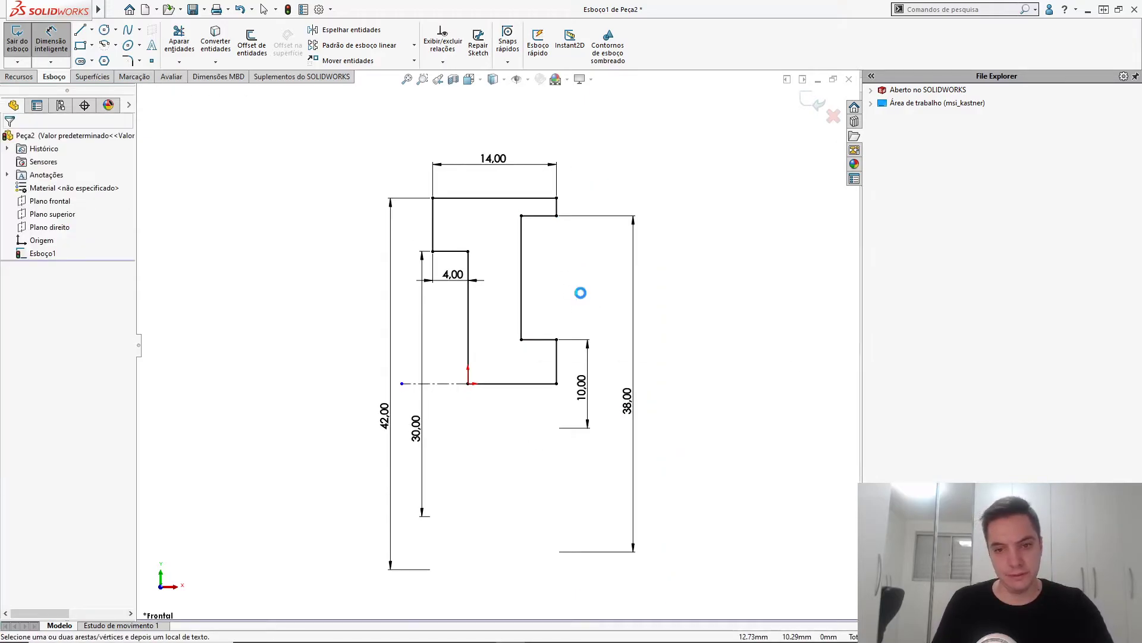
key(Escape)
mouse_move(523, 349)
middle_down()
mouse_move(443, 352)
mouse_move(515, 357)
mouse_move(479, 360)
middle_up()
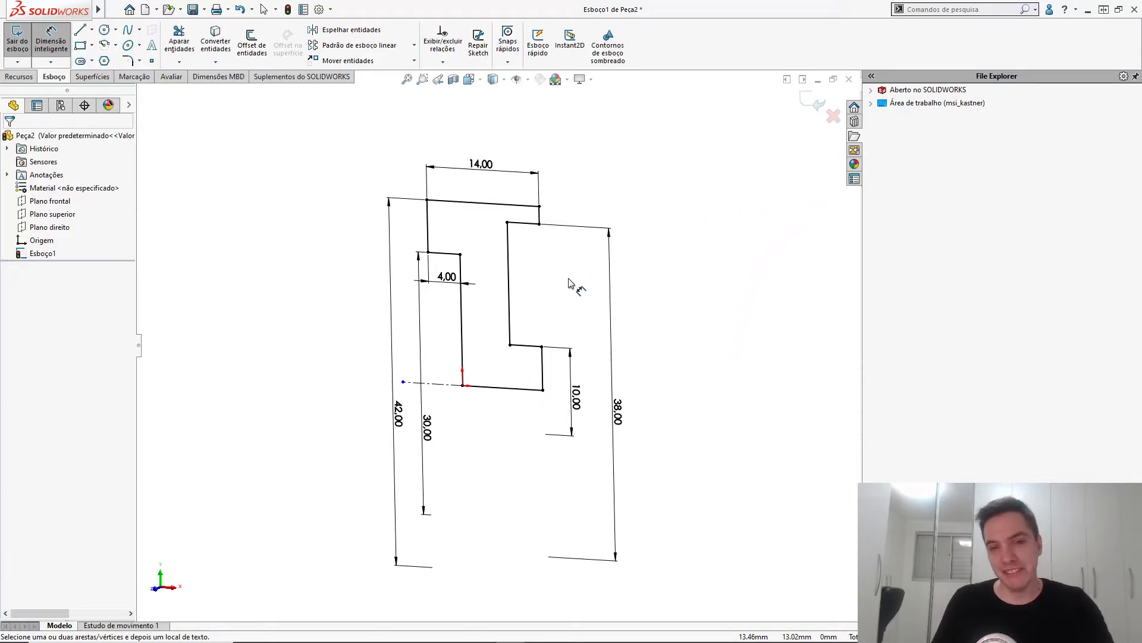
- Check the hole-circle diameter in the valve drawing, and place a sketch point on the right recess's vertical line
key(alt+Tab)
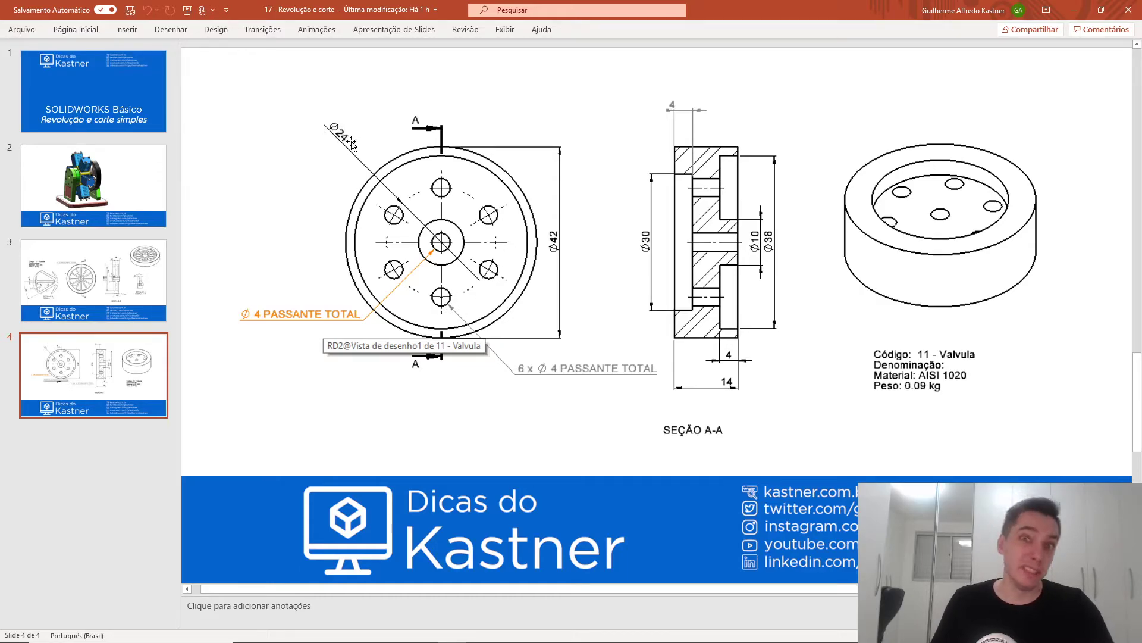
key(alt+Tab)
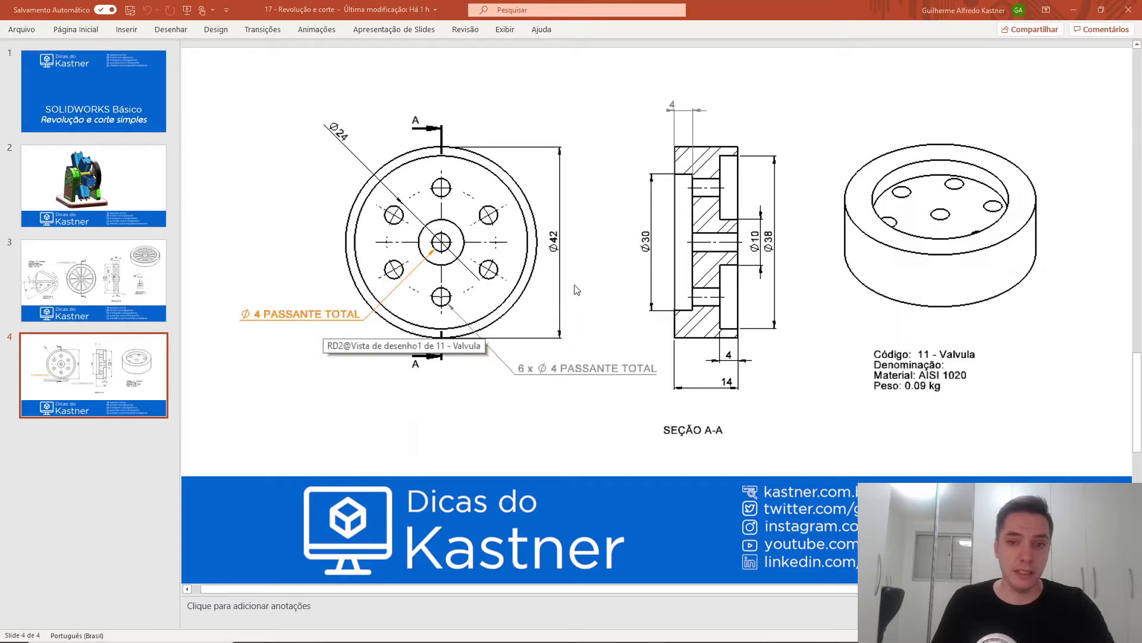
key(s)
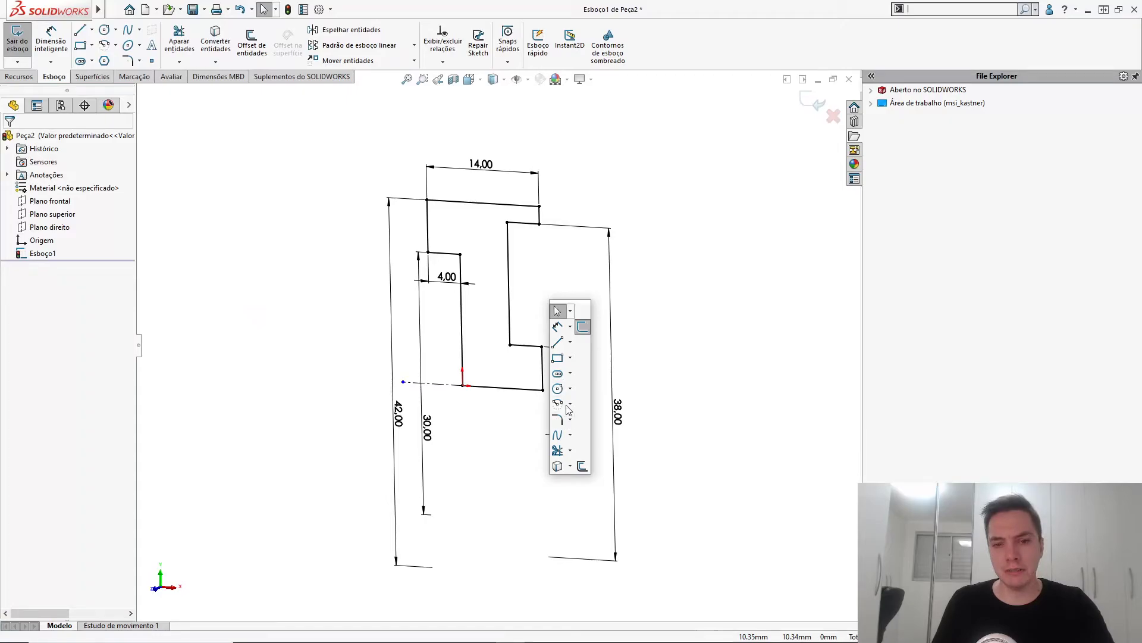
click(151, 61)
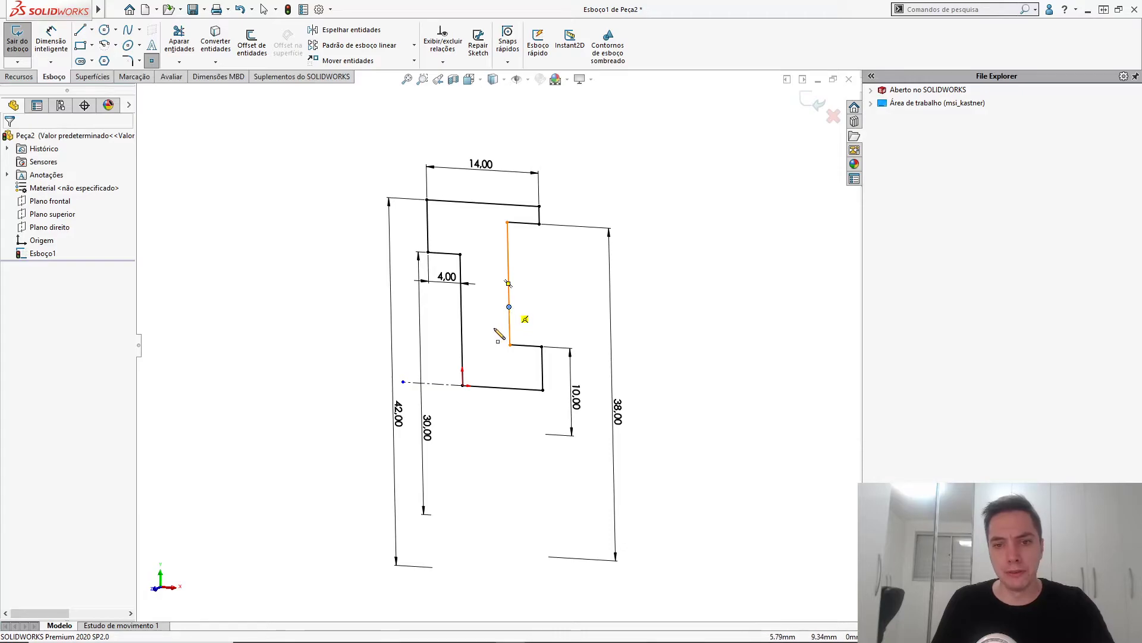
click(509, 307)
key(Escape)
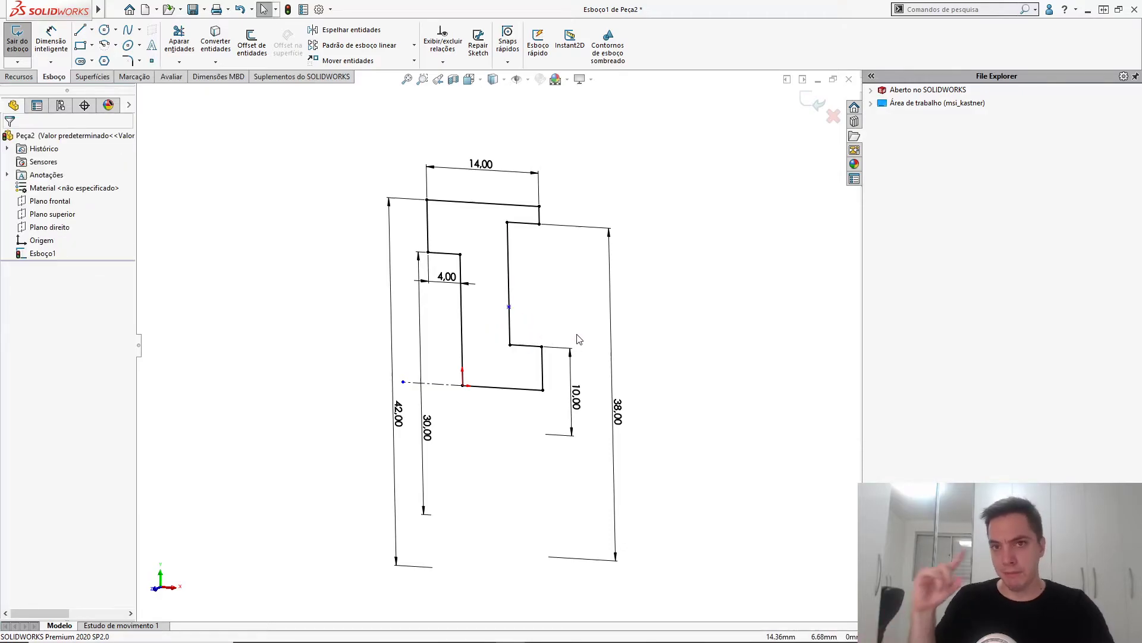
- Dimension the sketch point across the centerline as a diameter, set it to 24 mm, and place it between the 10 and 38 mm dimensions
key(s)
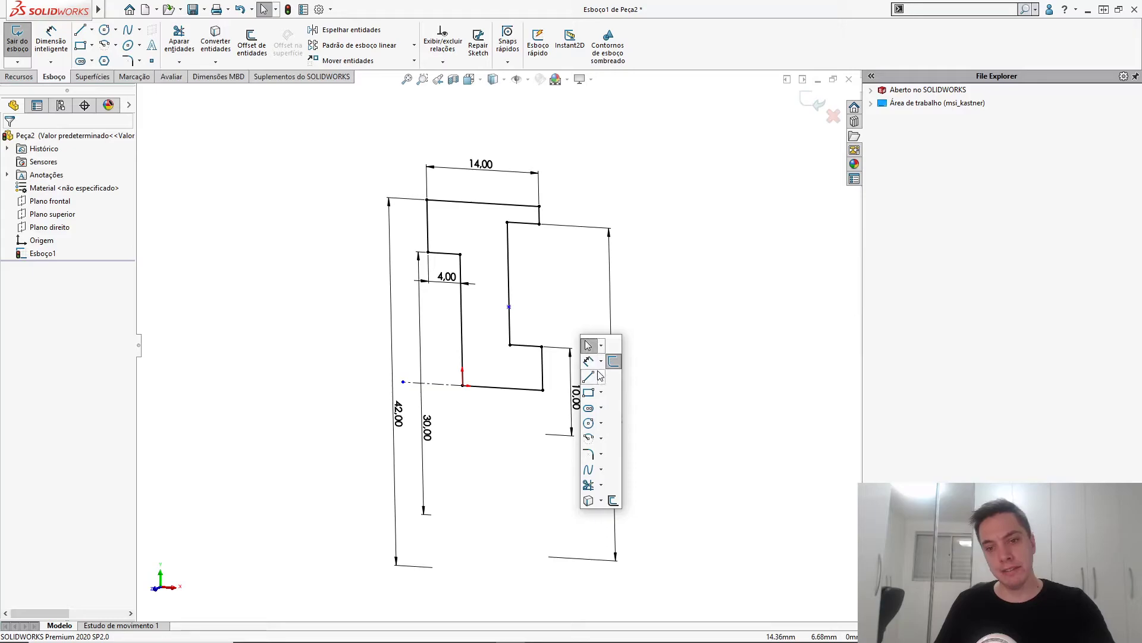
click(588, 361)
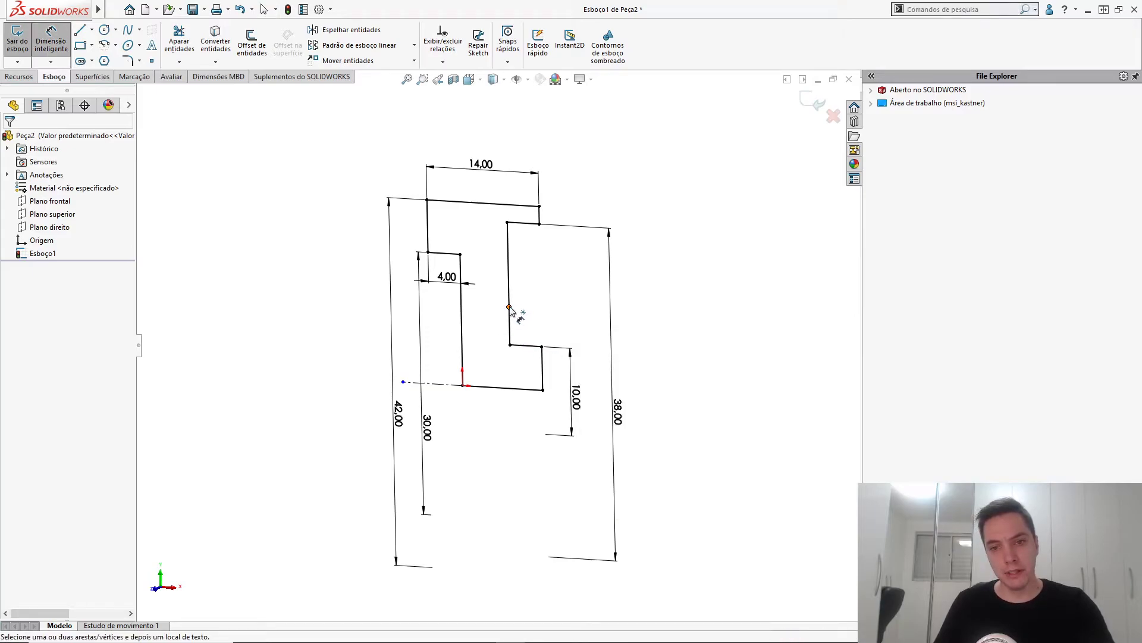
click(509, 307)
click(450, 385)
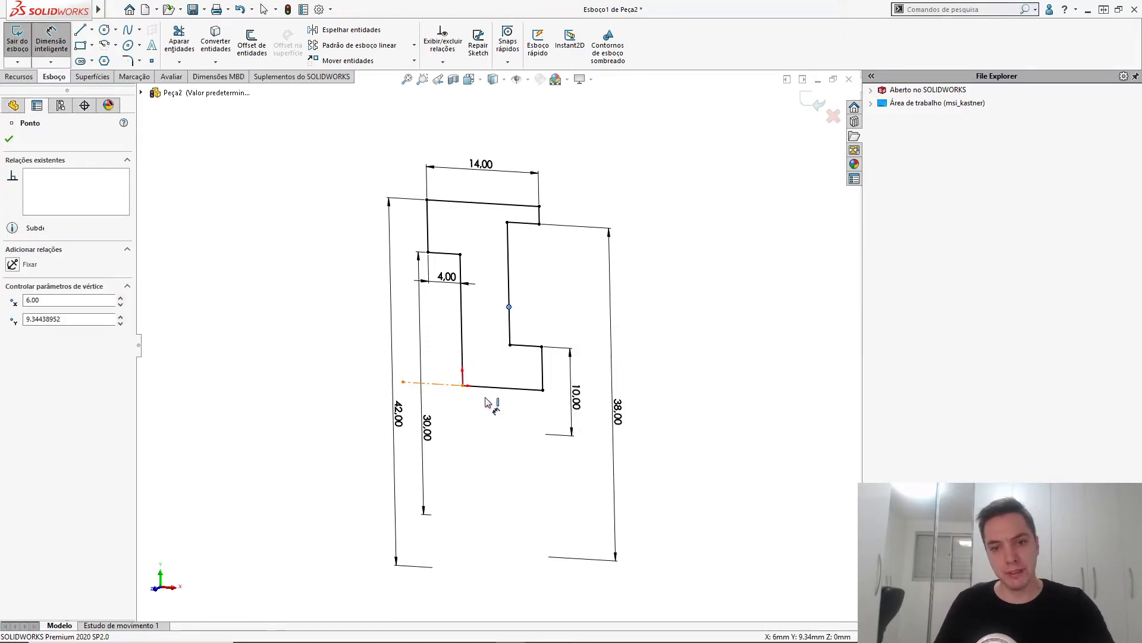
click(658, 430)
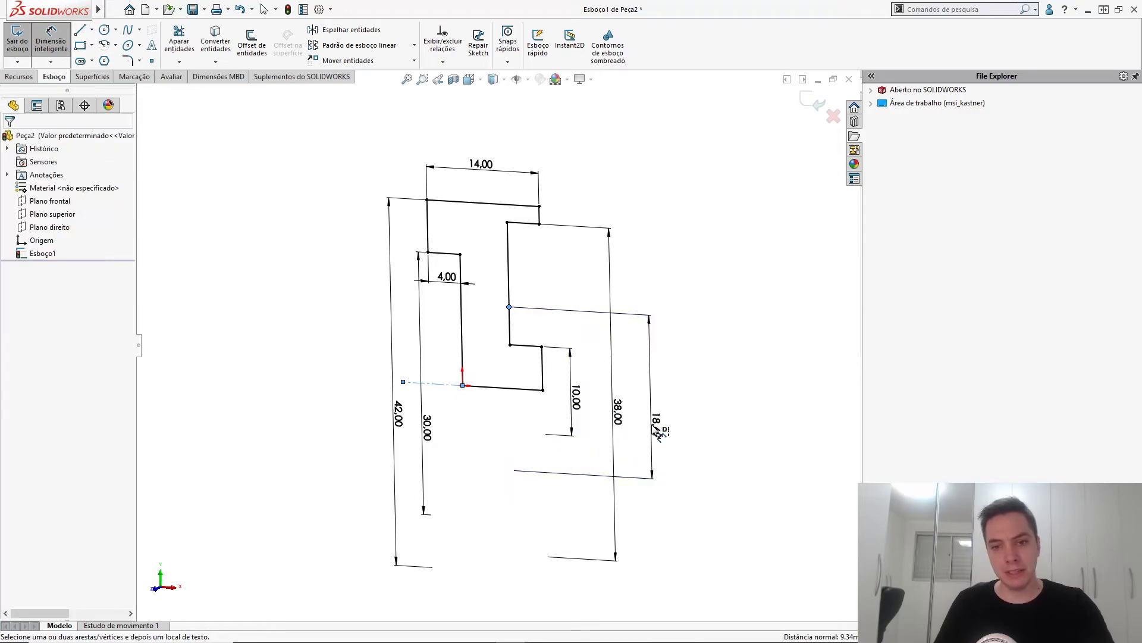
double_click(658, 430)
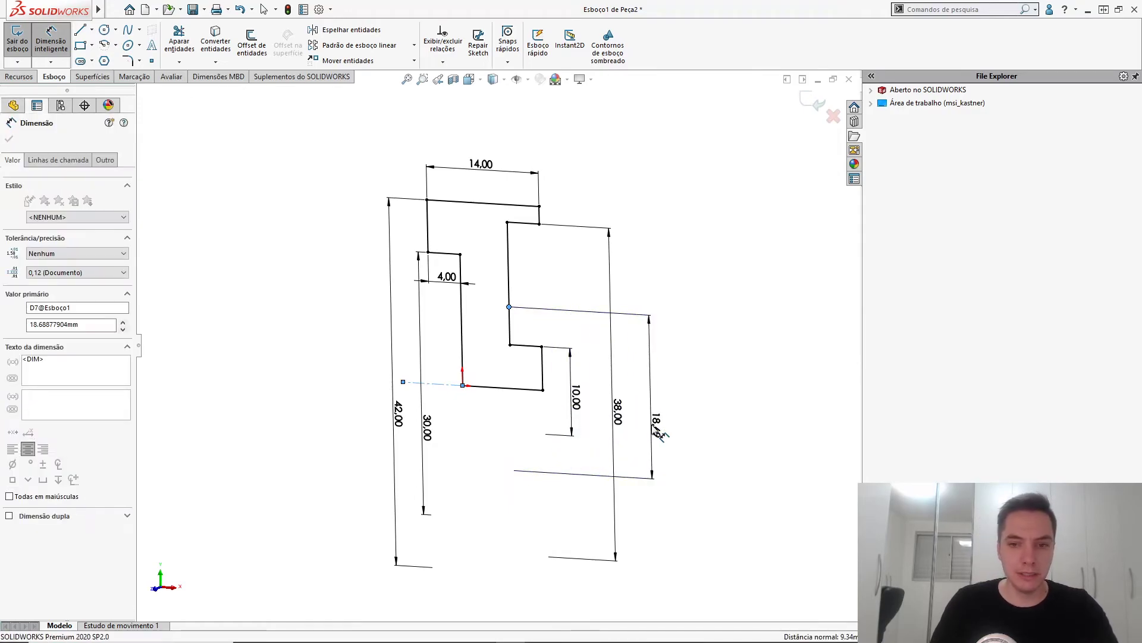
text(24)
key(Return)
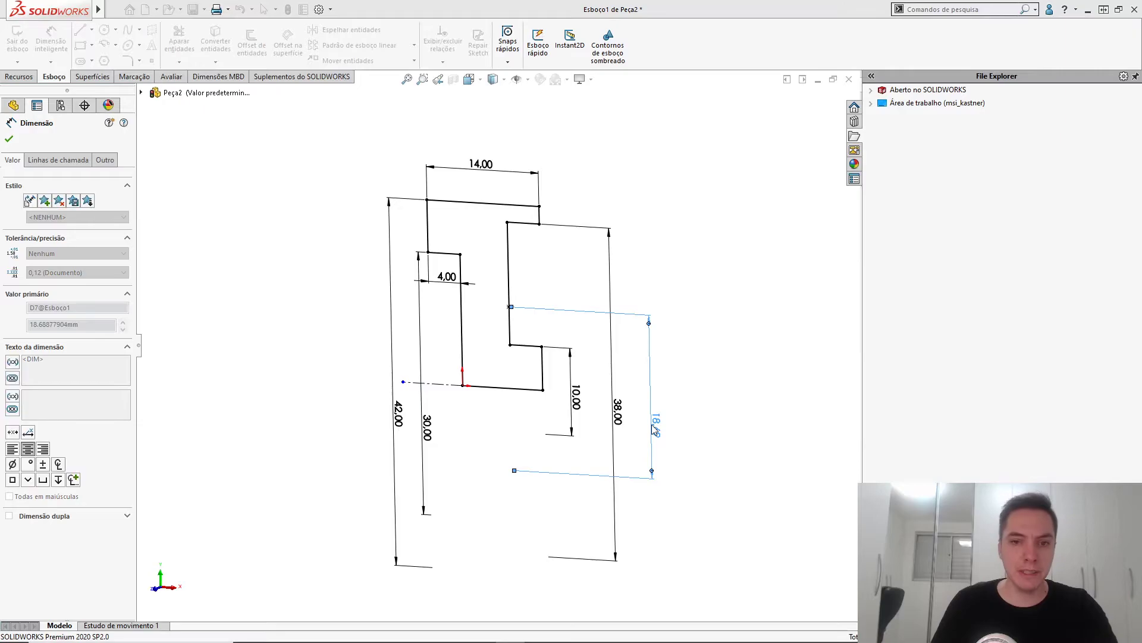
drag(657, 425, 600, 410)
key(Escape)
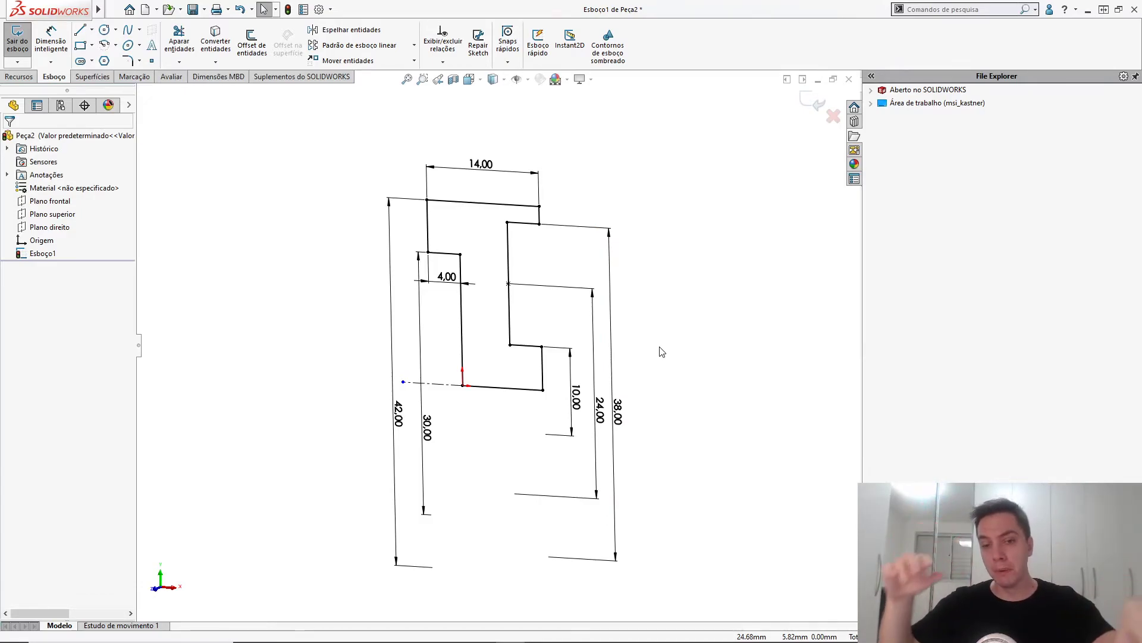
- Check the hole callouts in the valve drawing, and exit the finished profile sketch
key(alt+Tab)
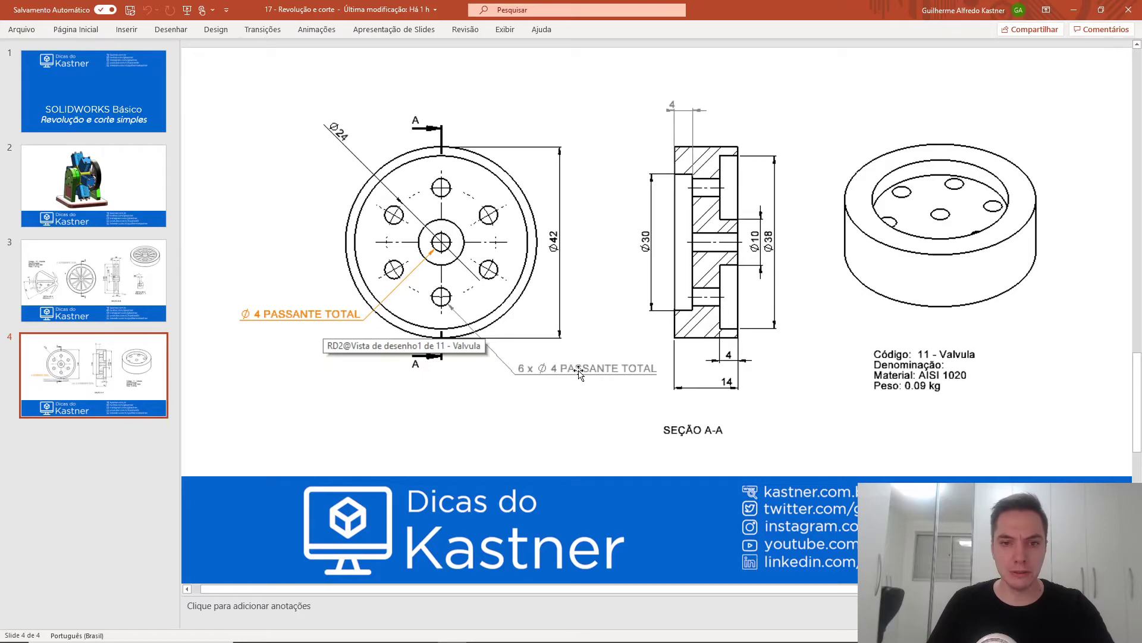
key(alt+Tab)
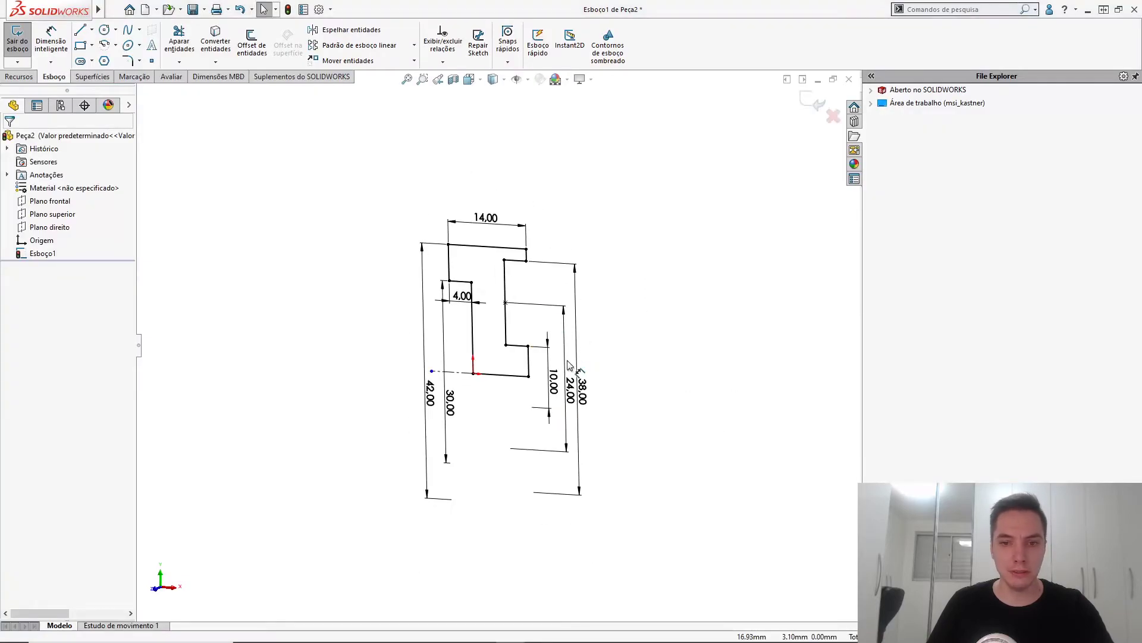
middle_drag(574, 390, 544, 293)
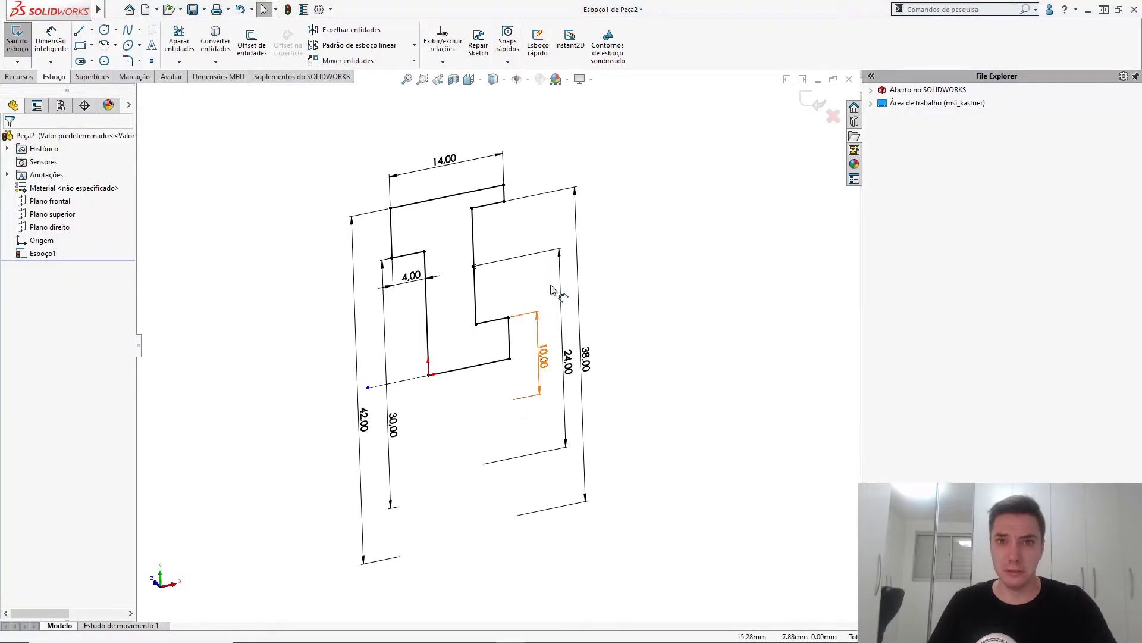
key(d)
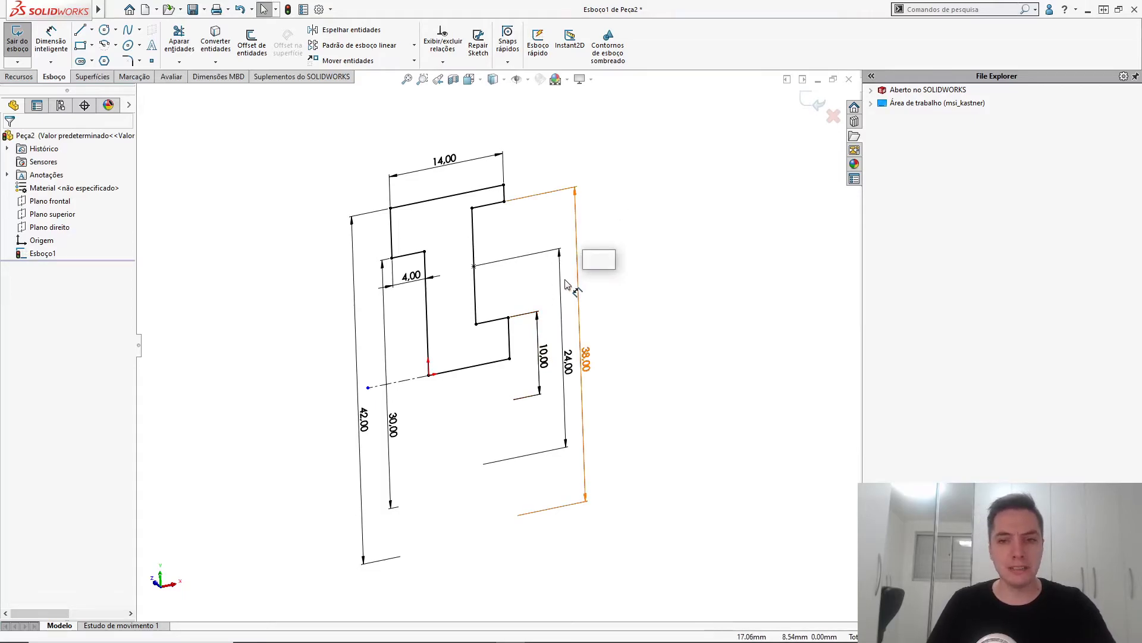
click(590, 262)
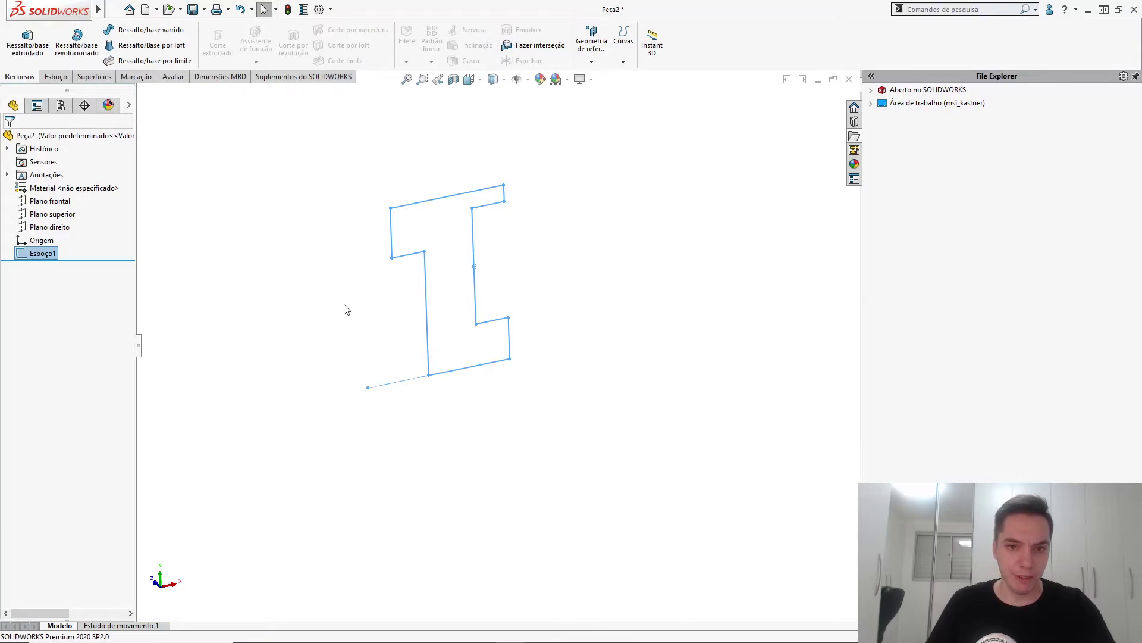
- Revolve the profile sketch 360° about its horizontal centerline into a solid
middle_drag(350, 307, 366, 285)
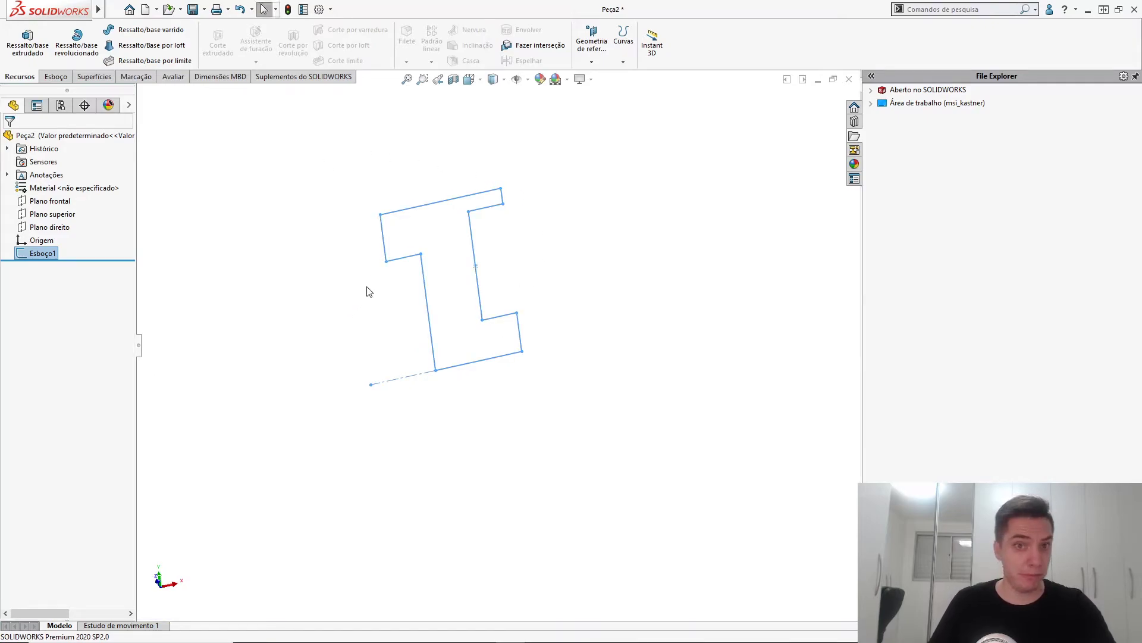
key(s)
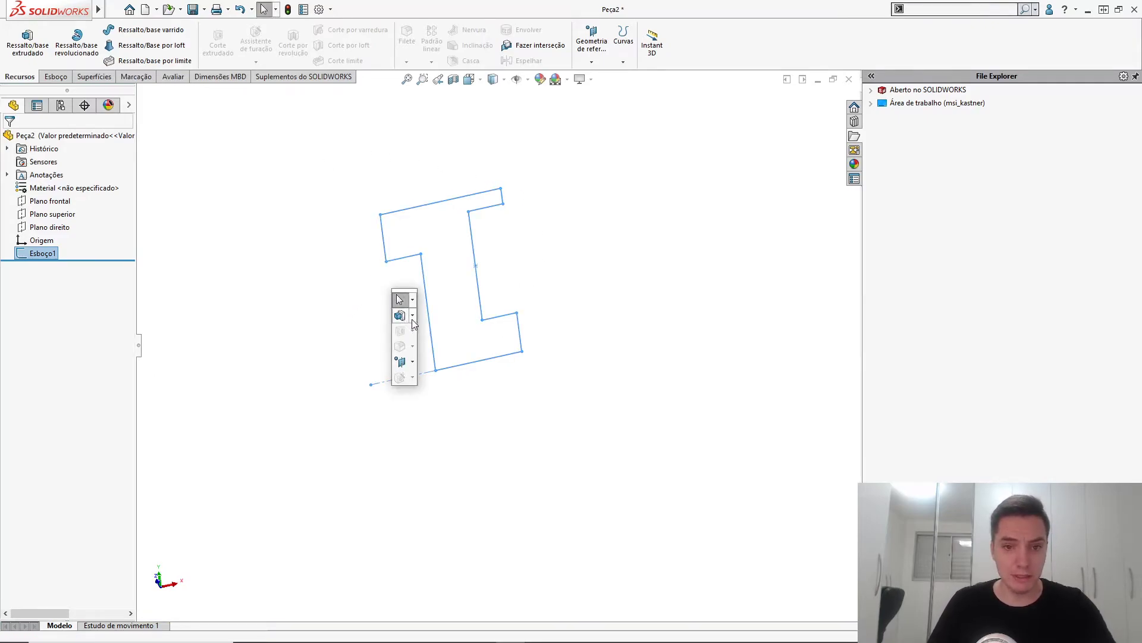
click(413, 317)
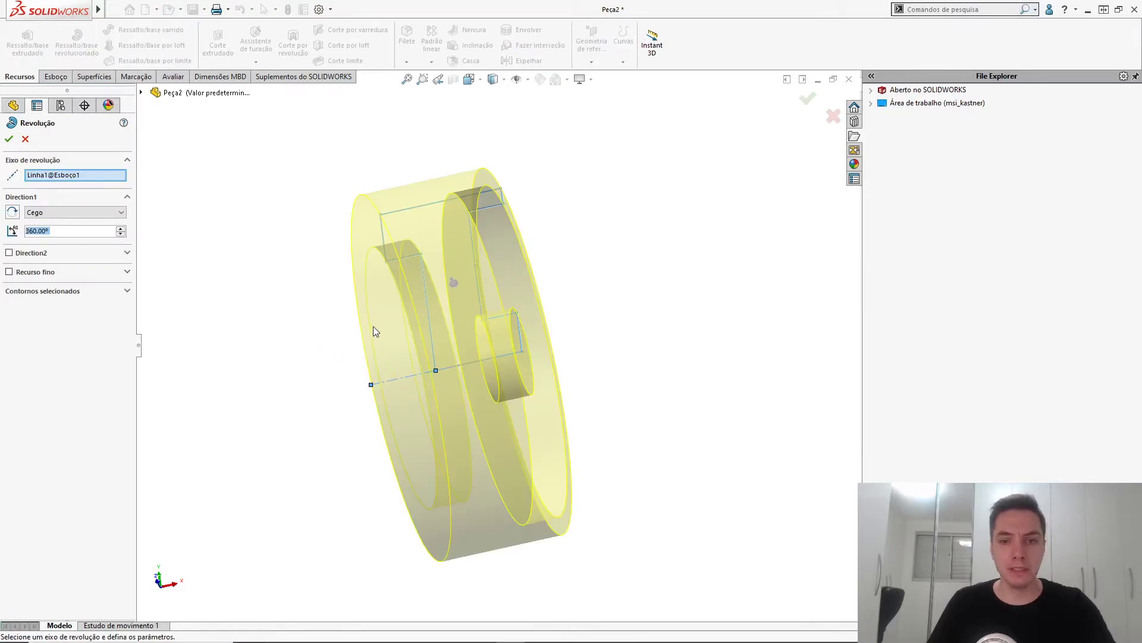
middle_drag(374, 331, 313, 328)
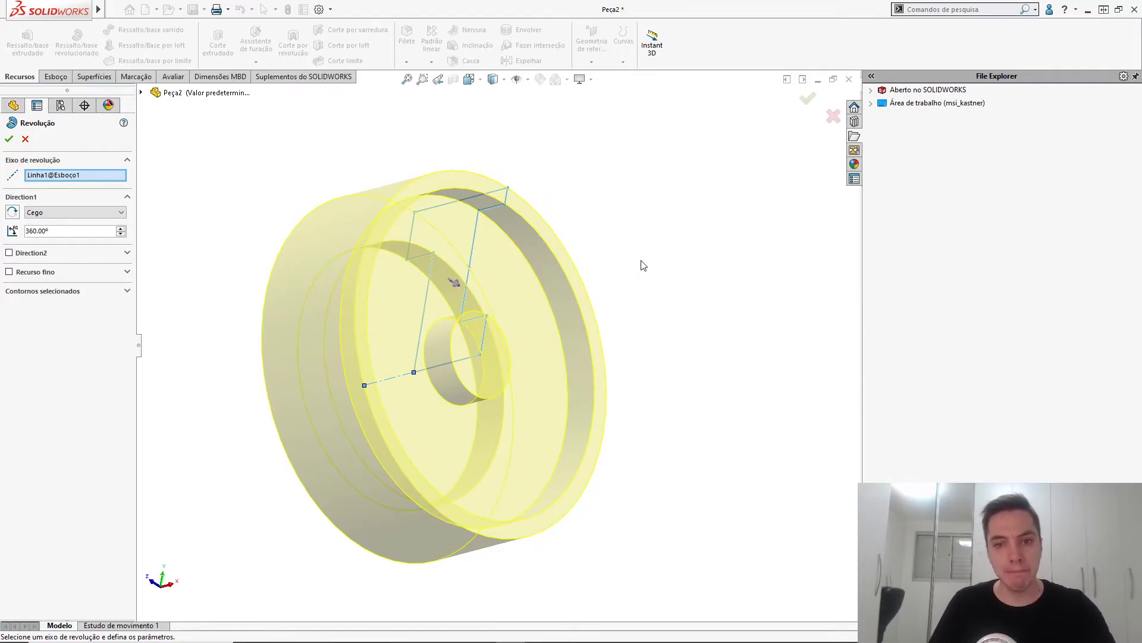
key(d)
click(647, 274)
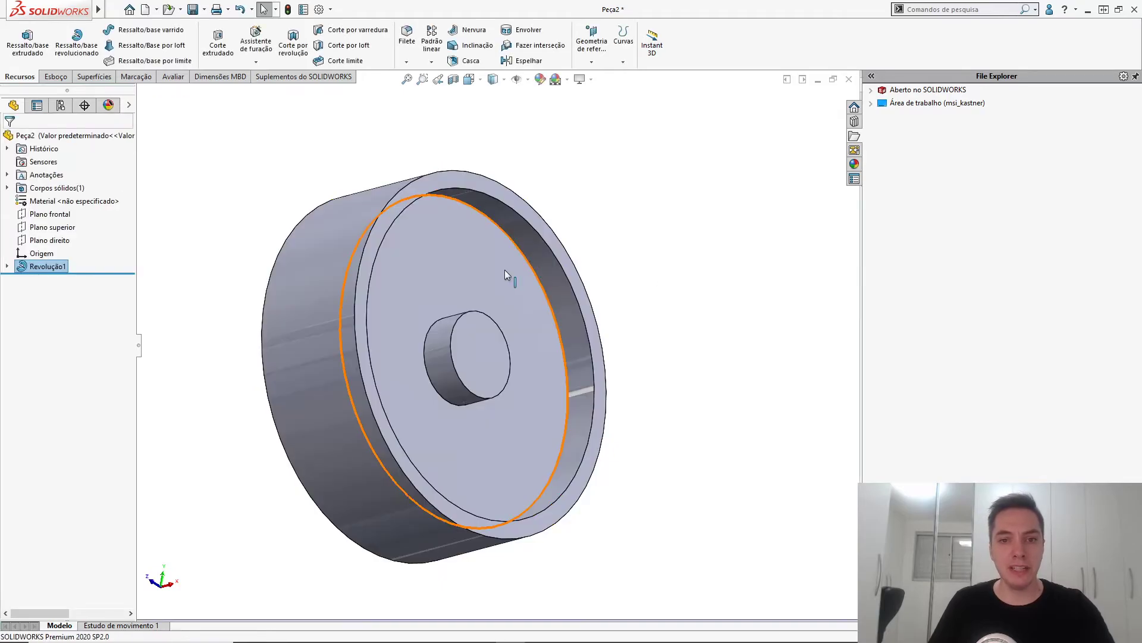
- Show the revolve's profile sketch on the solid so its hole location point can be used
click(505, 269)
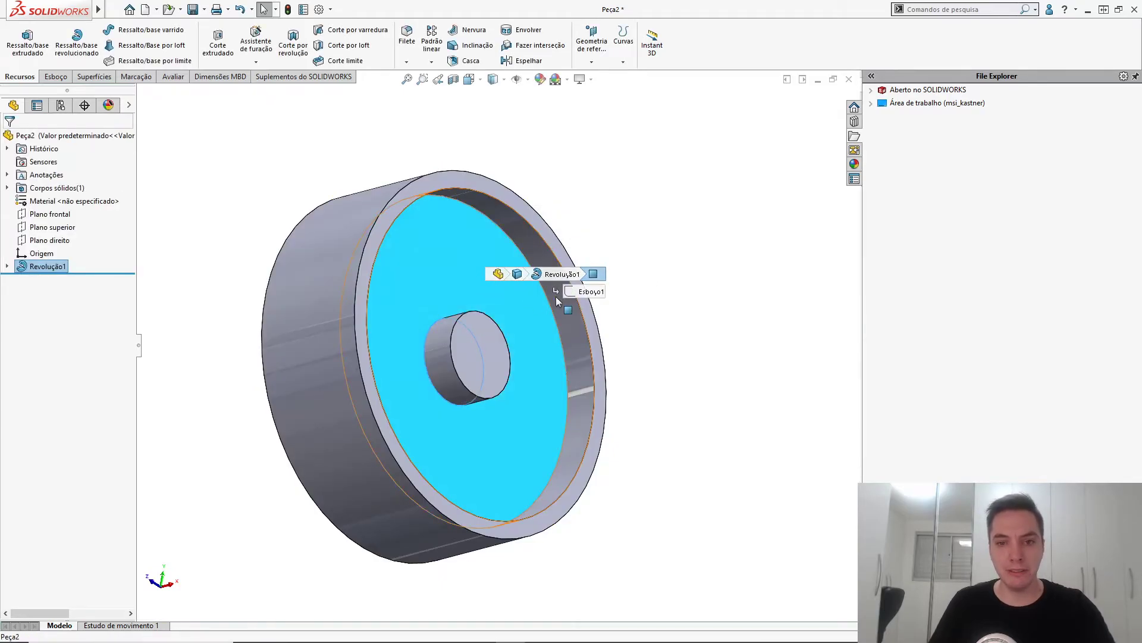
click(585, 292)
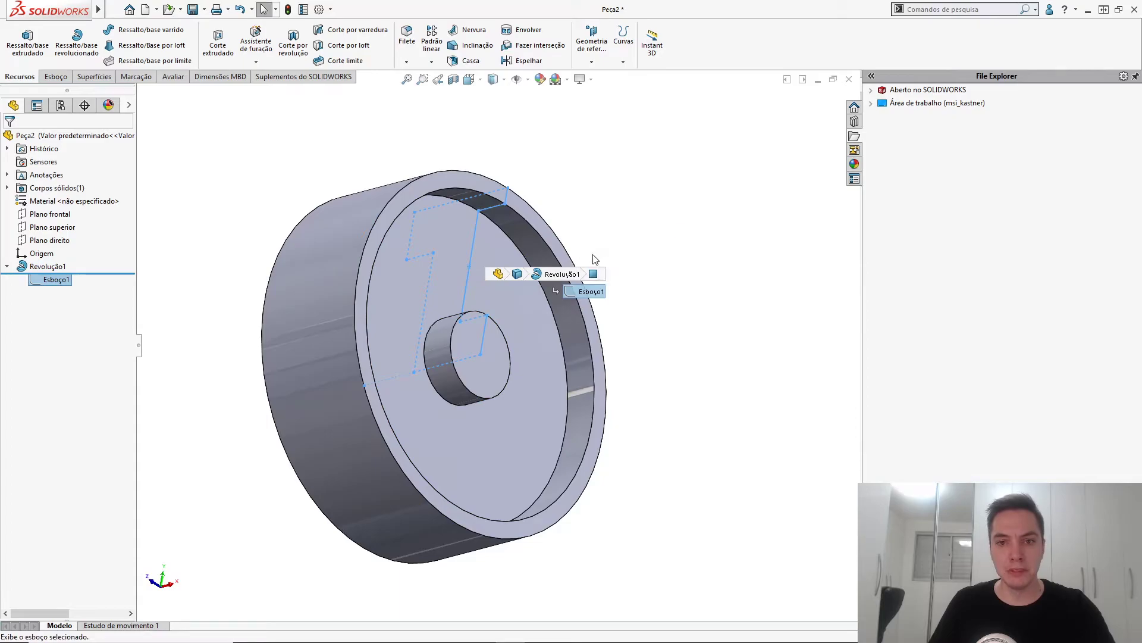
click(557, 178)
scroll(453, 312, down, 2)
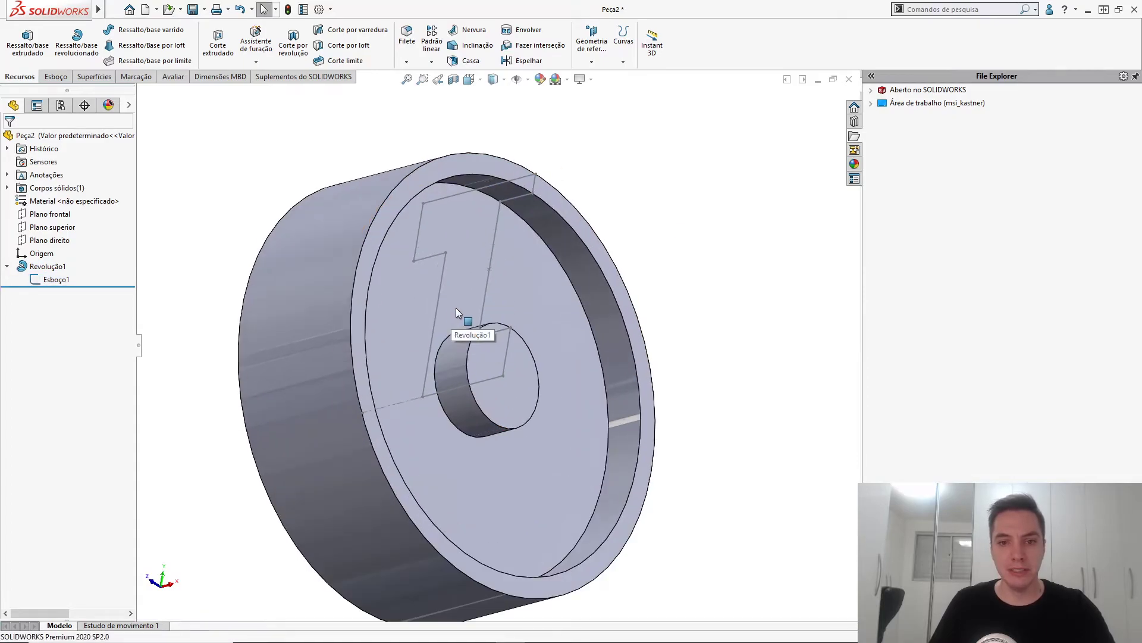
middle_drag(455, 308, 485, 275)
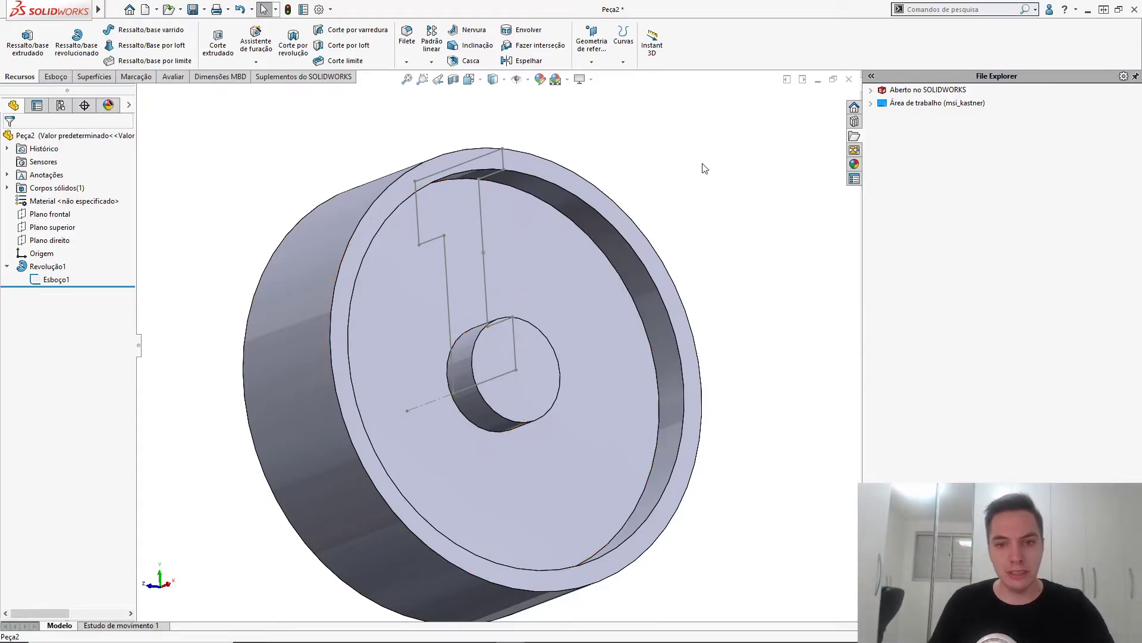
- Start a Hole Wizard feature with a plain hole, type Tamanhos de broca (drill sizes), and size Ø4.0
key(s)
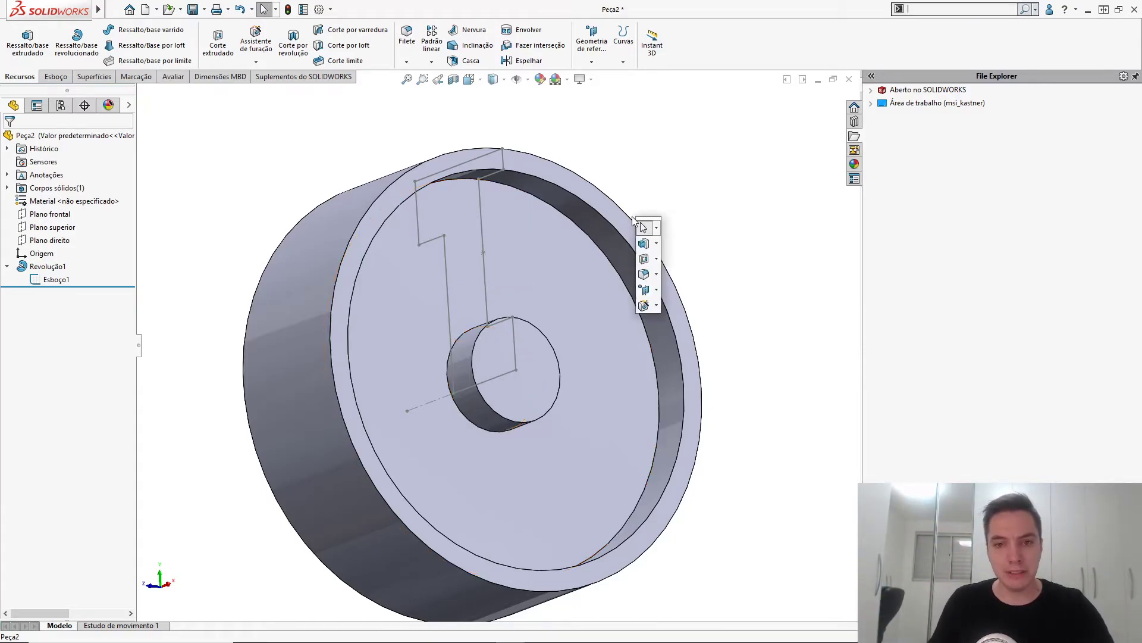
click(648, 303)
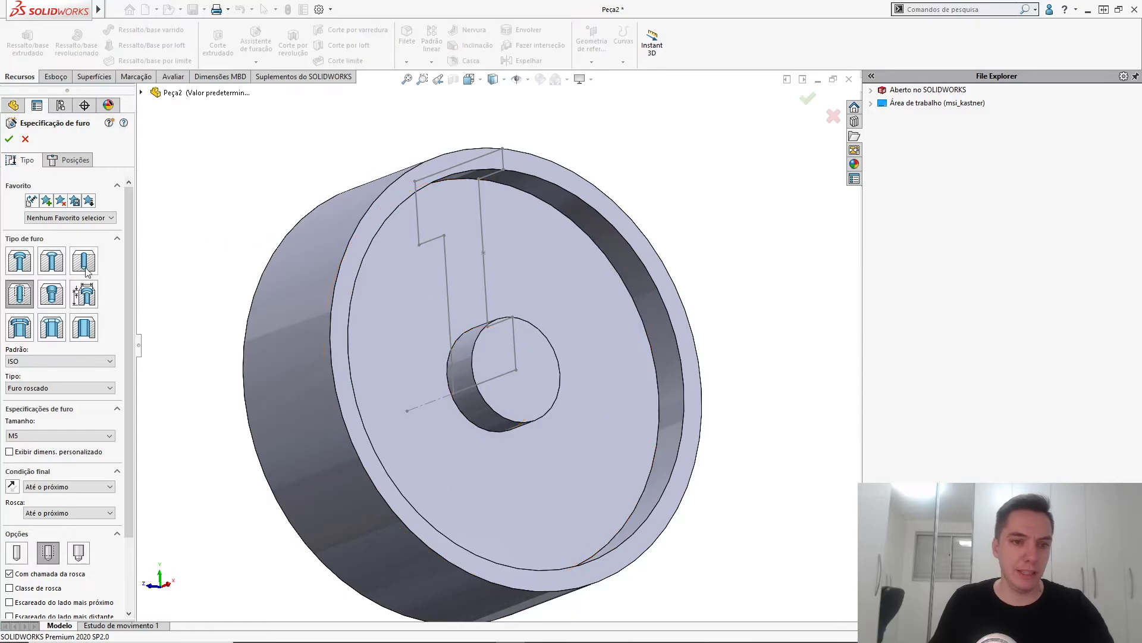
click(83, 261)
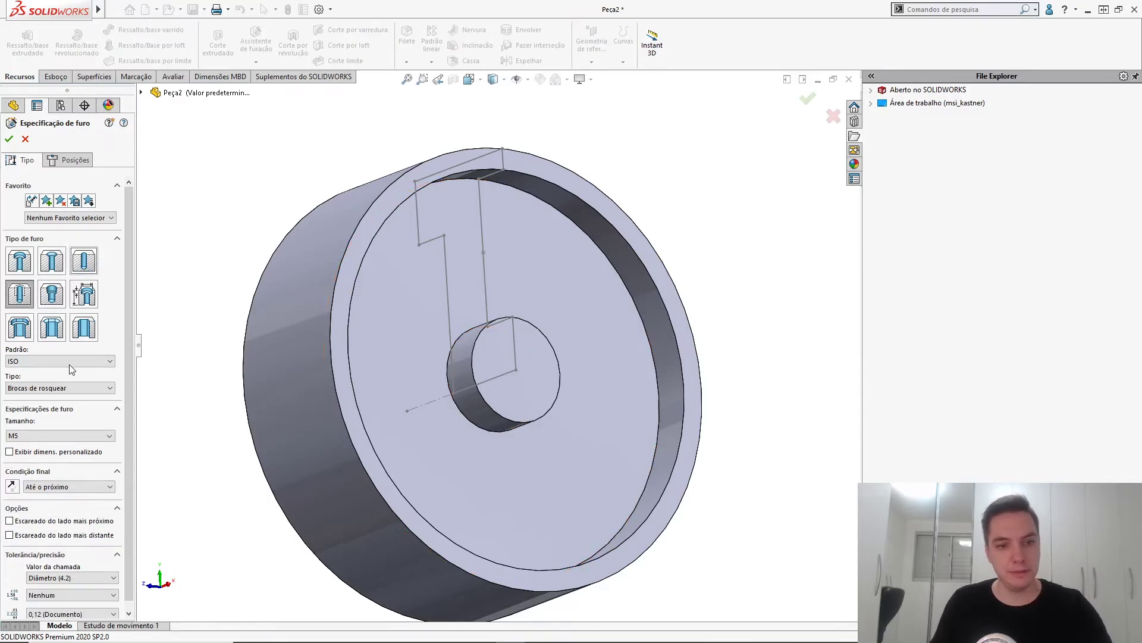
click(59, 387)
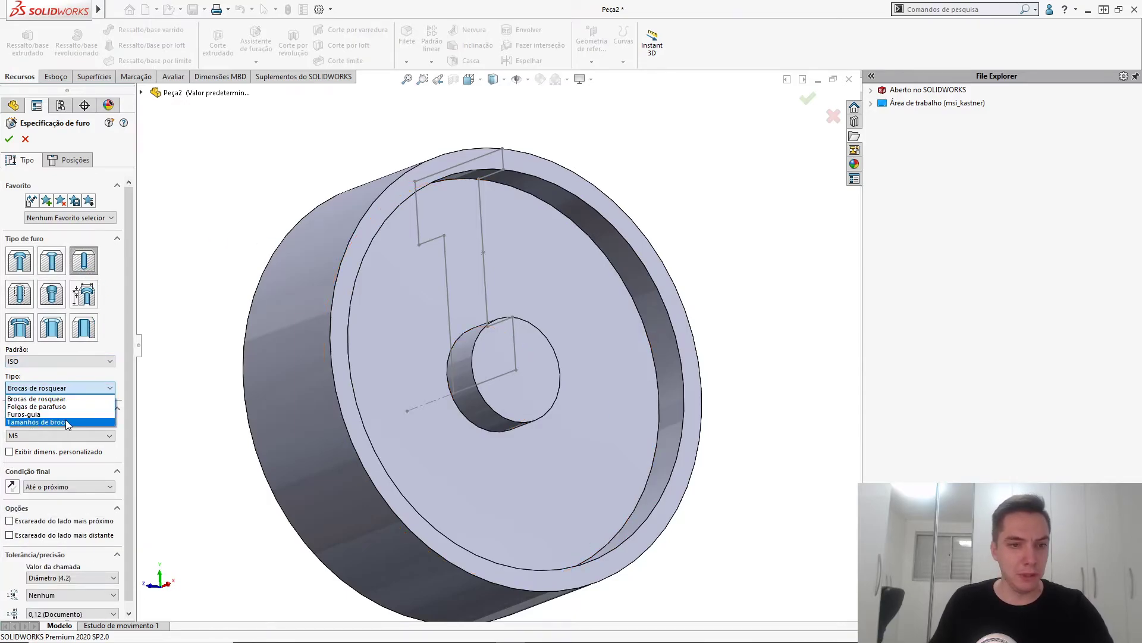
click(62, 419)
click(60, 435)
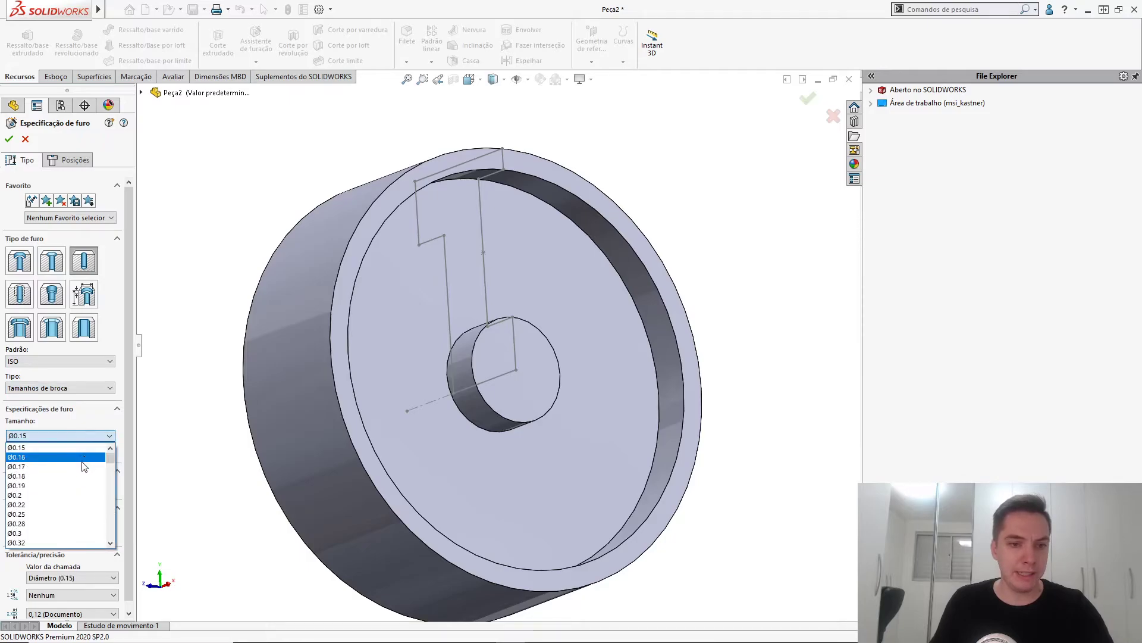
scroll(83, 480, down, 8)
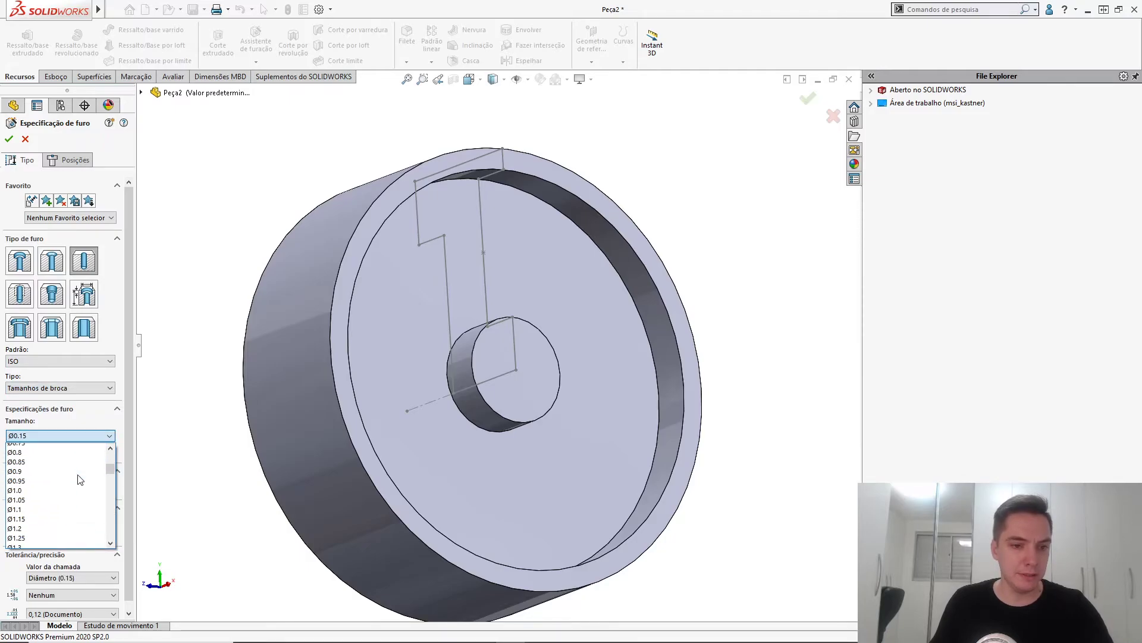
scroll(81, 479, down, 8)
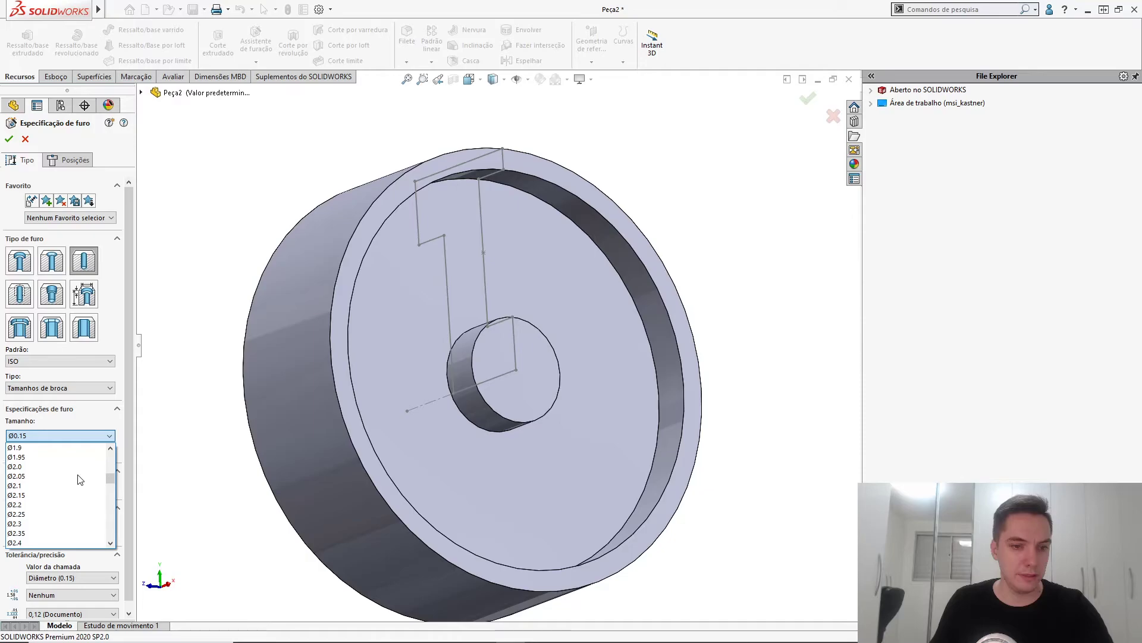
scroll(80, 479, down, 4)
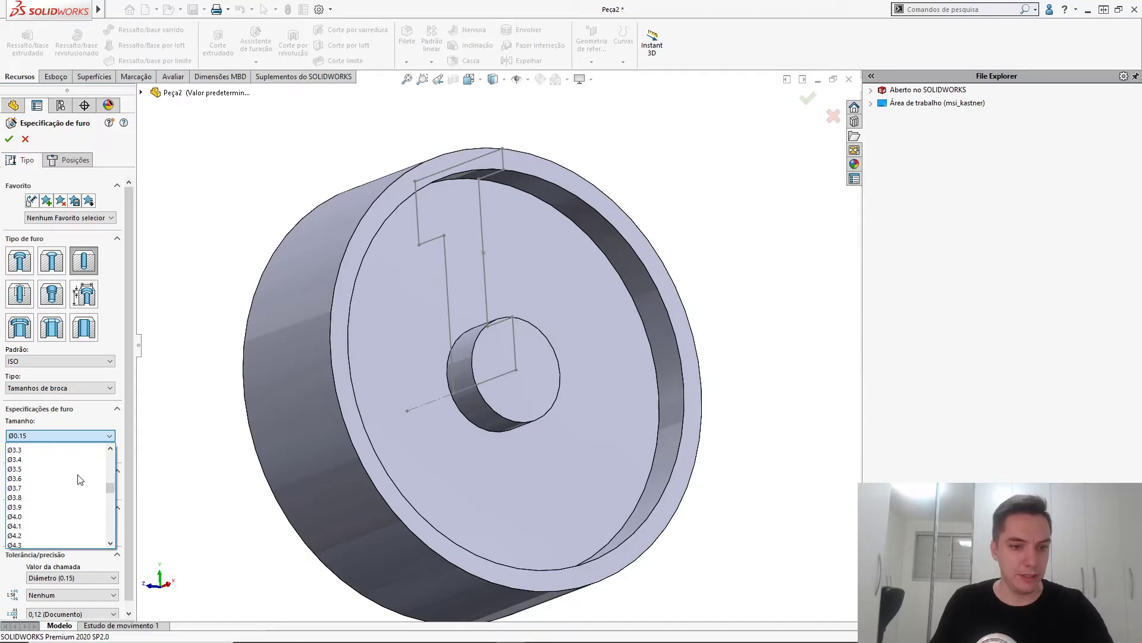
click(54, 505)
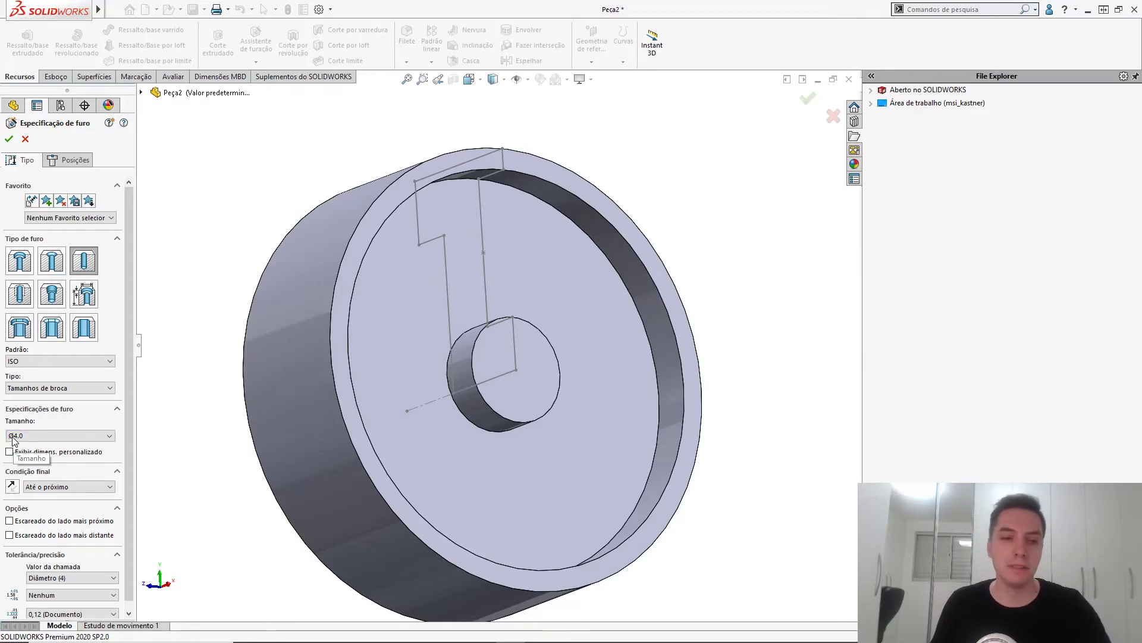
- Position the Ø4.0 hole on the recessed face at the profile sketch's location point and finish the hole feature
click(68, 159)
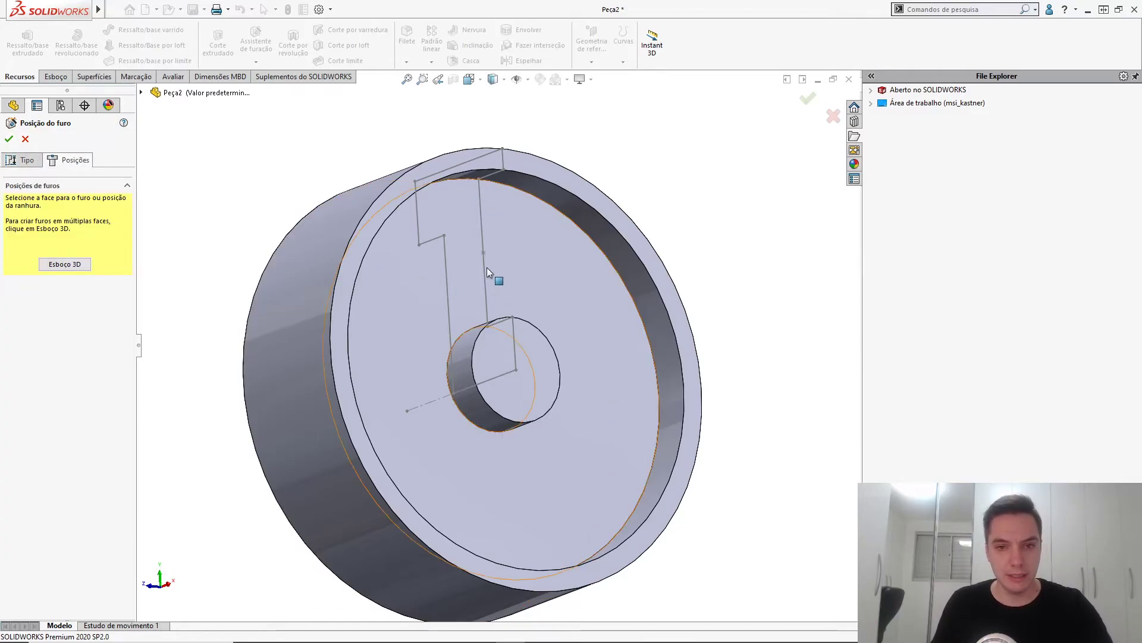
click(572, 270)
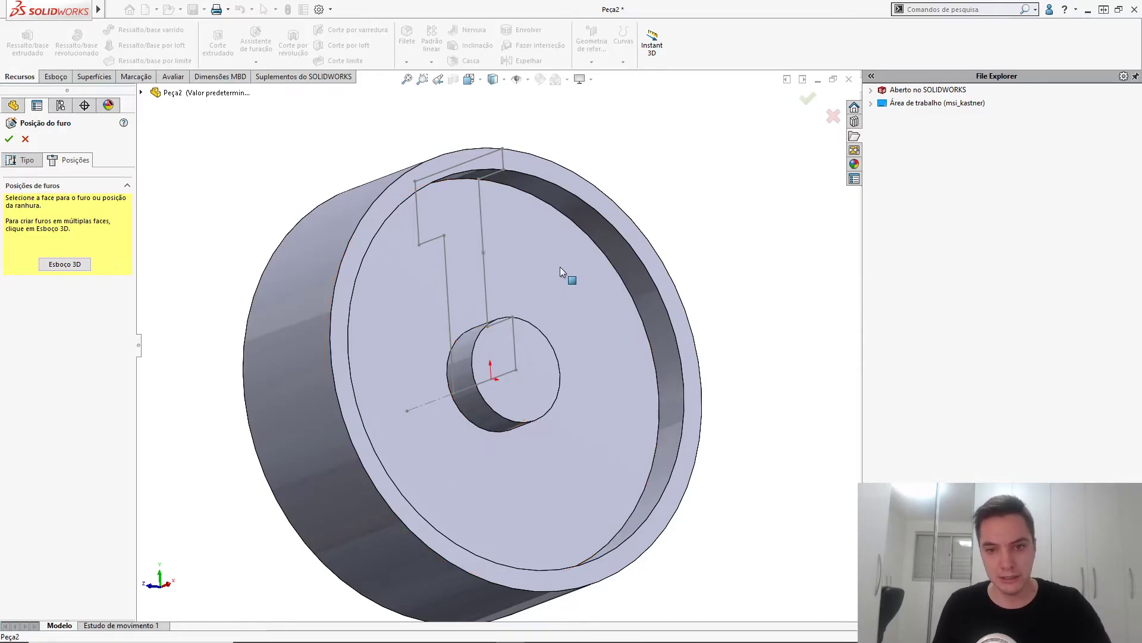
click(498, 256)
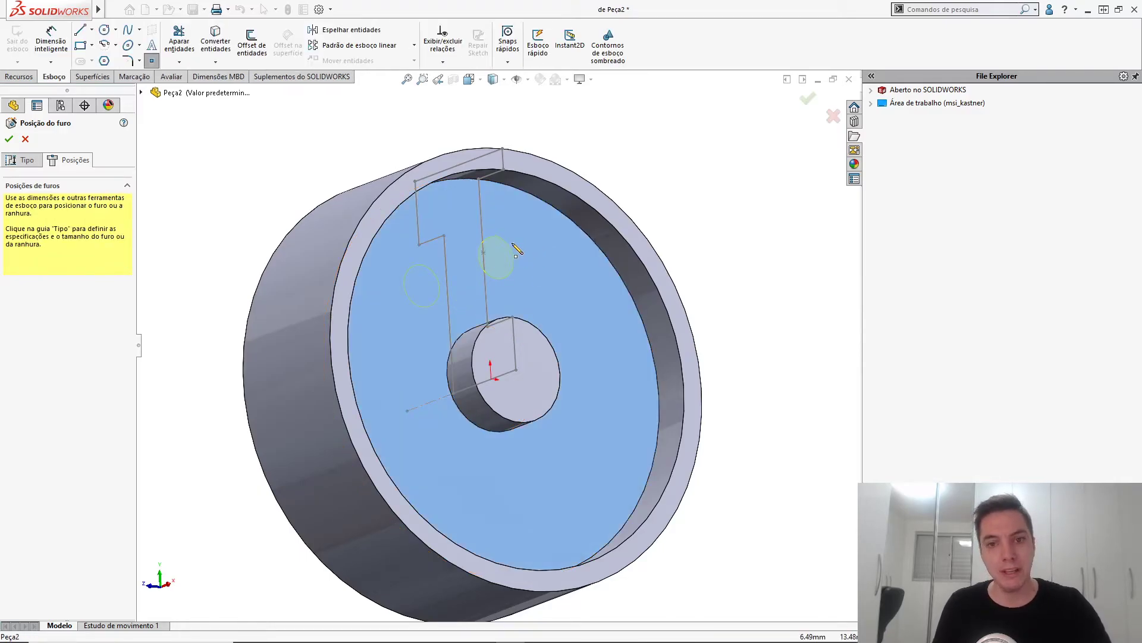
click(484, 253)
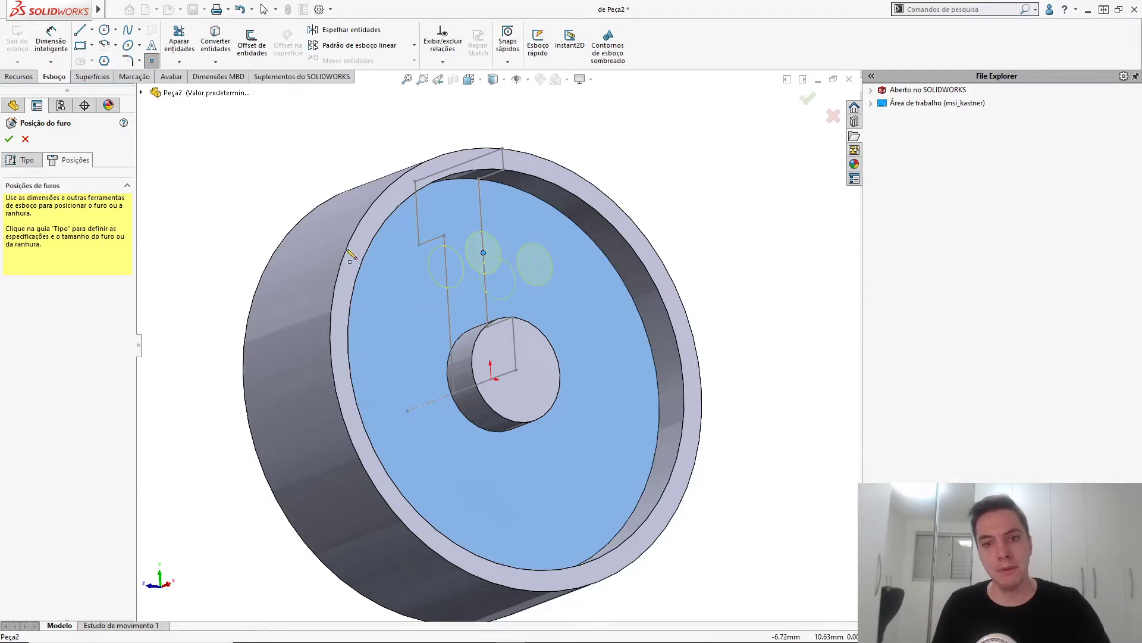
middle_drag(233, 213, 209, 204)
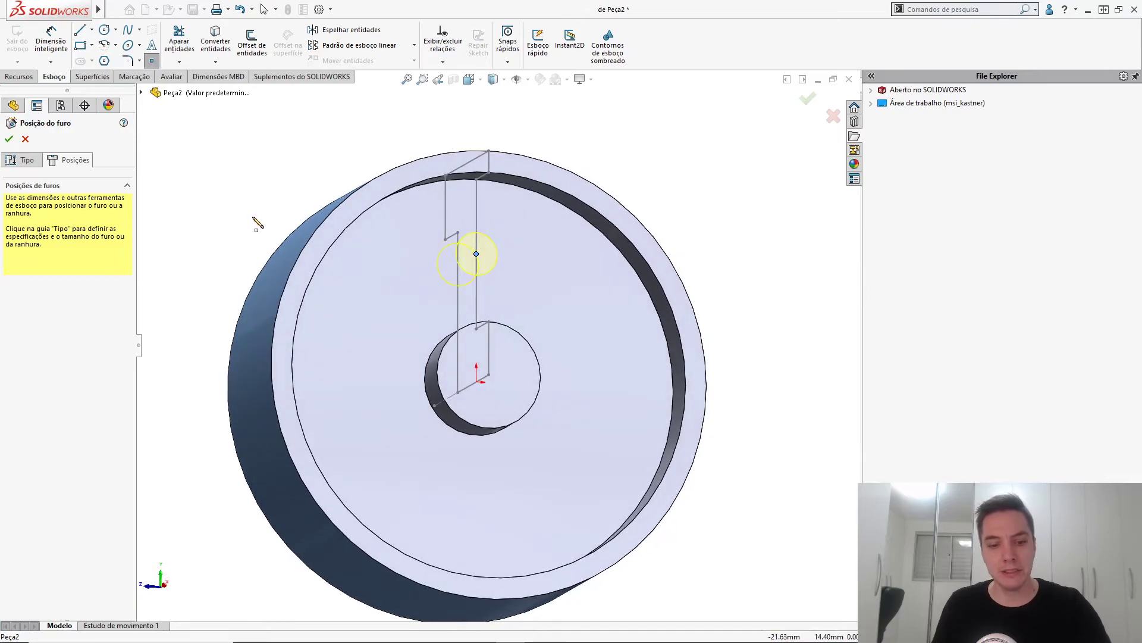
key(Return)
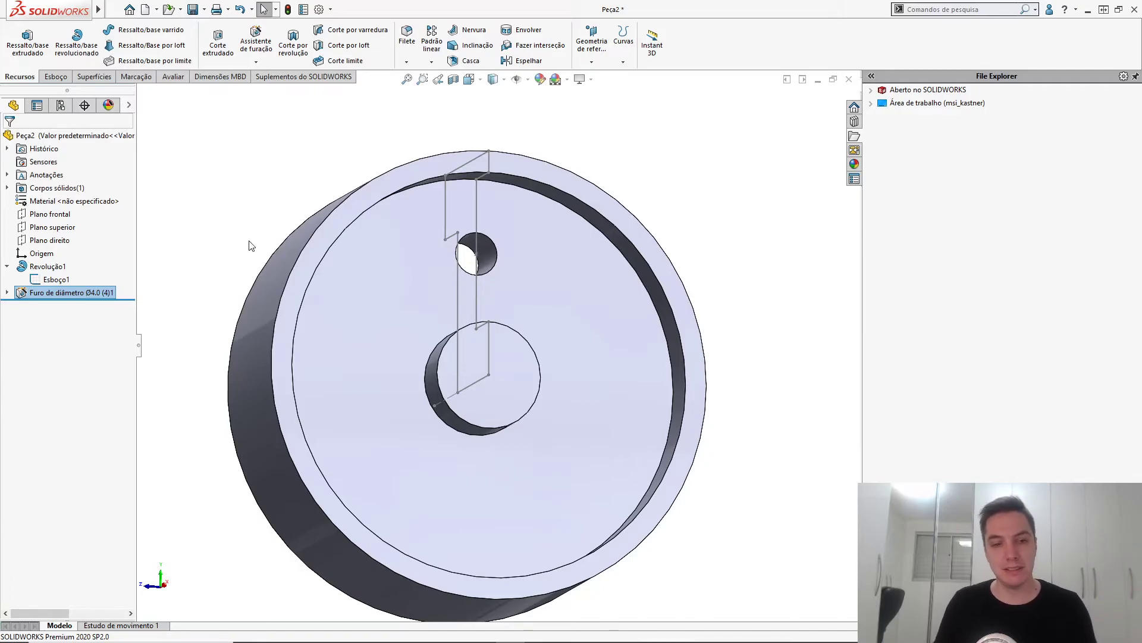
- Hide the revolve's profile sketch on the solid
click(250, 245)
middle_drag(258, 230, 417, 214)
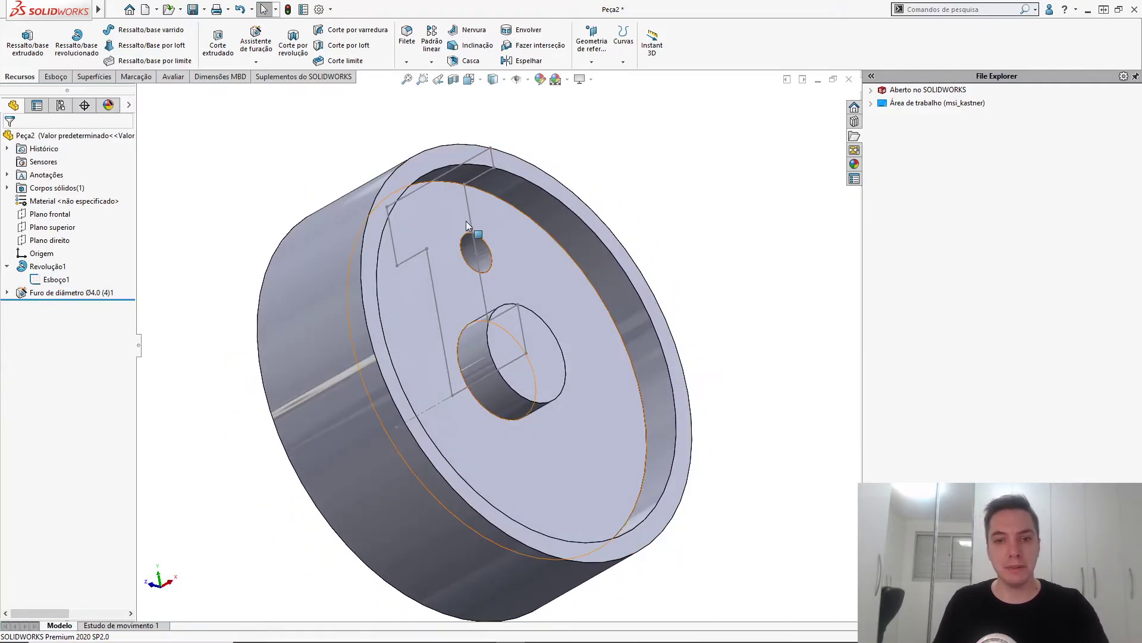
click(471, 219)
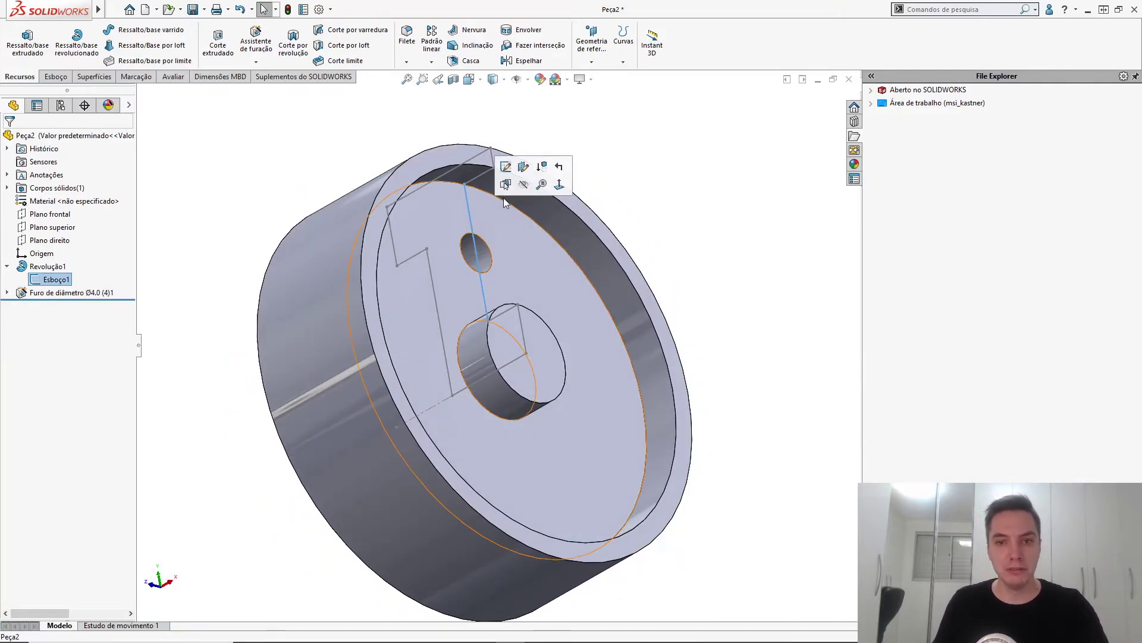
click(388, 145)
middle_drag(304, 185, 298, 181)
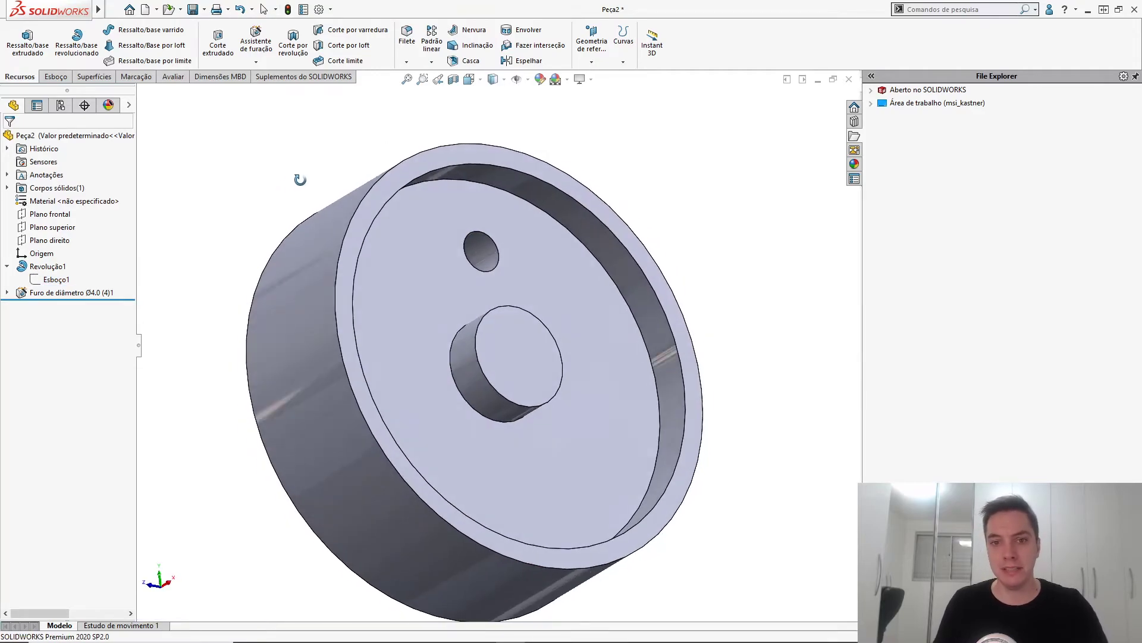
- Copy the off-center Ø4.0 hole onto the end face of the central boss, deleting its external relations
click(491, 256)
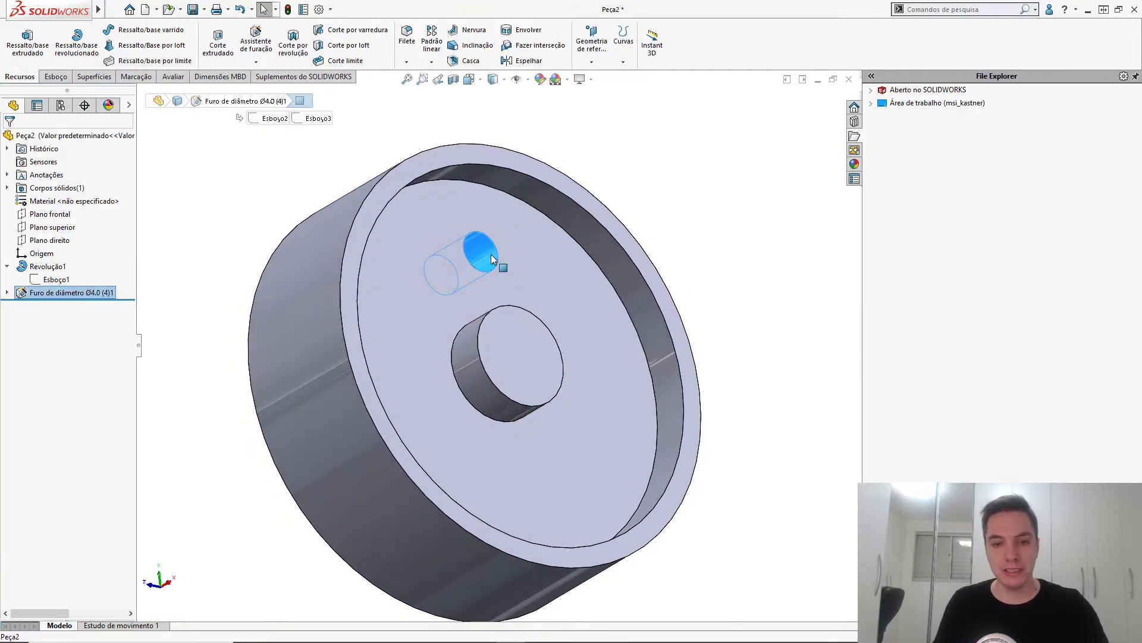
click(506, 344)
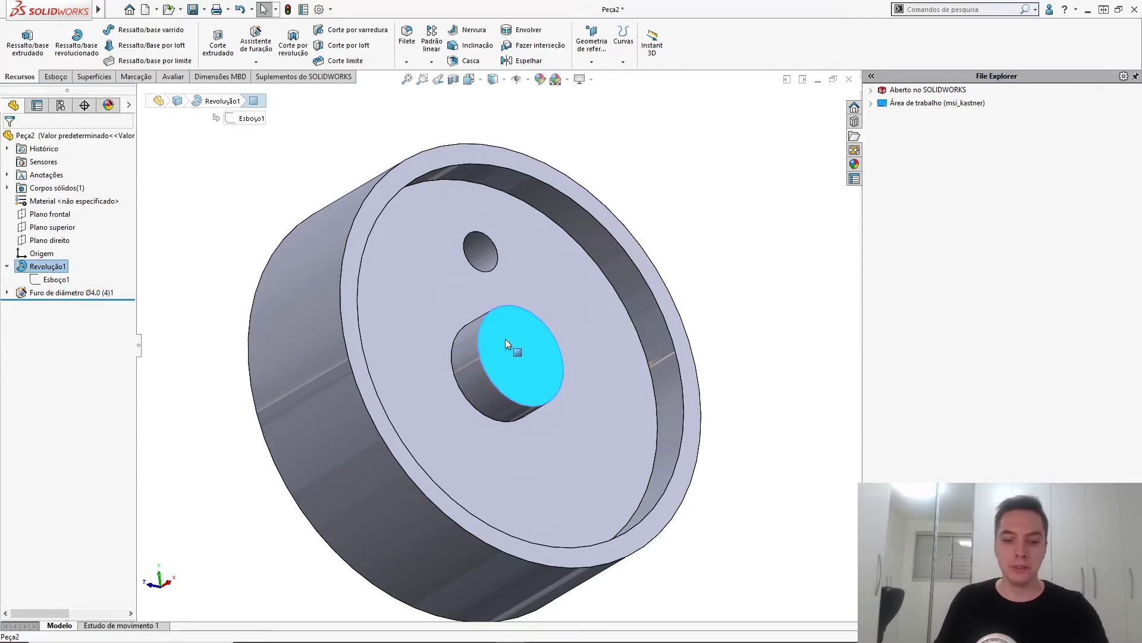
key(ctrl+v)
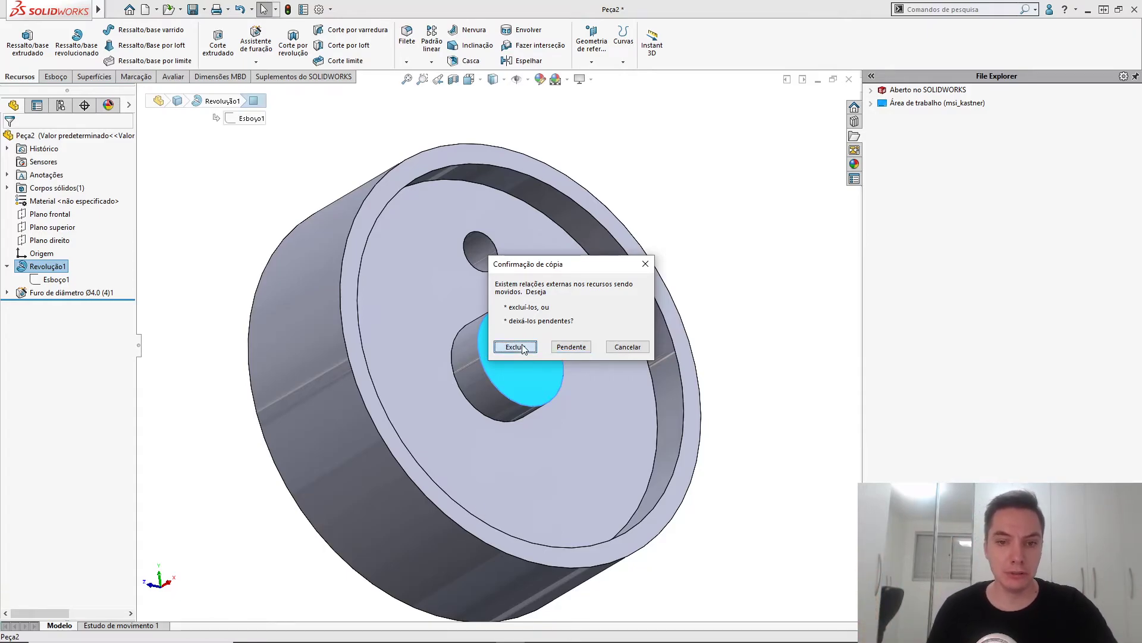
click(553, 346)
click(450, 369)
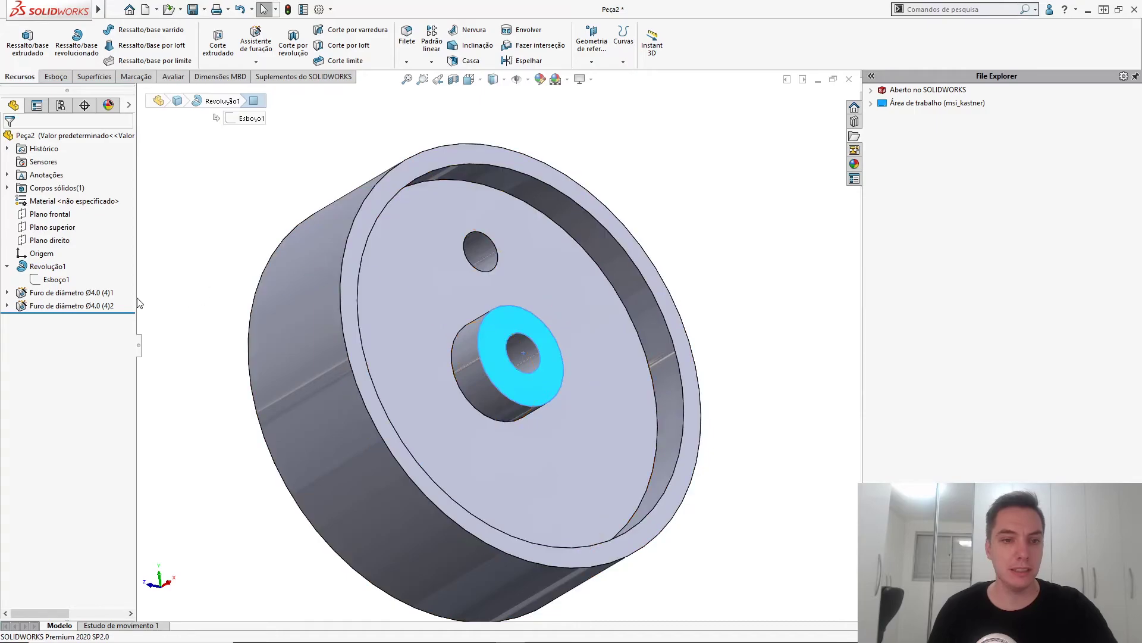
- Edit the copied hole's position, making its center point coincident with the origin, and finish the hole feature
click(62, 305)
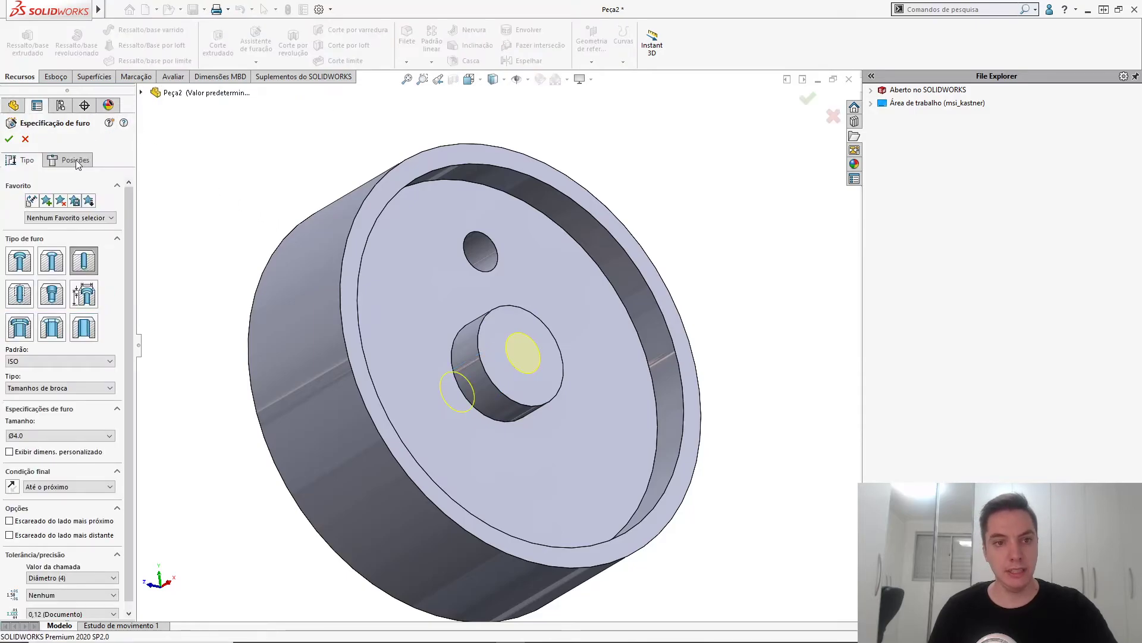
click(76, 164)
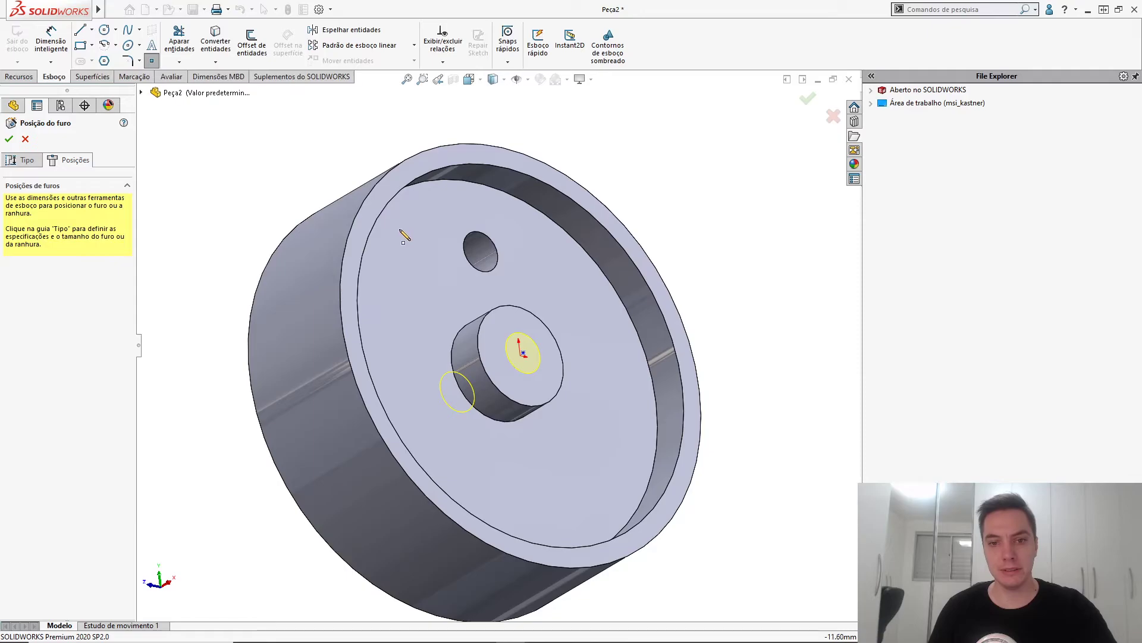
click(400, 230)
key(Escape)
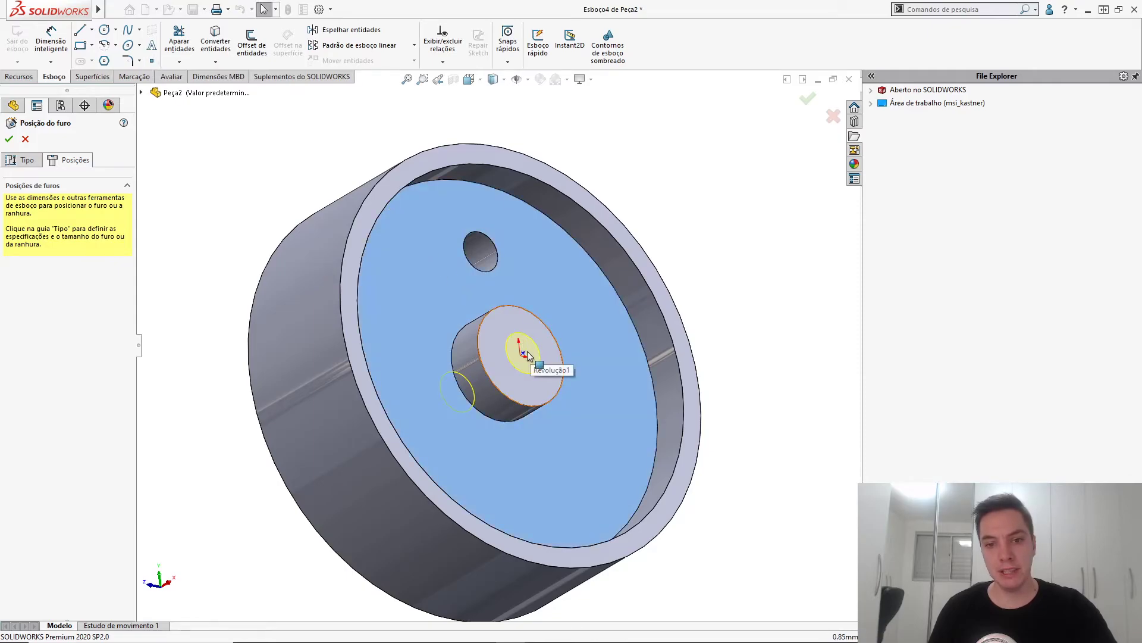
click(522, 353)
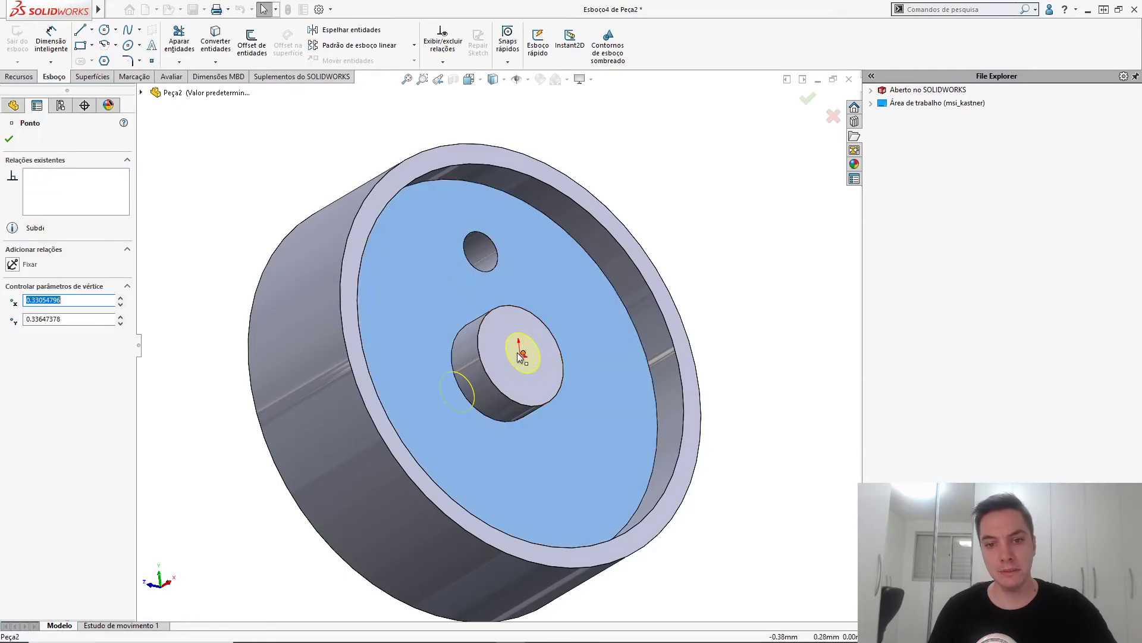
drag(519, 353, 520, 355)
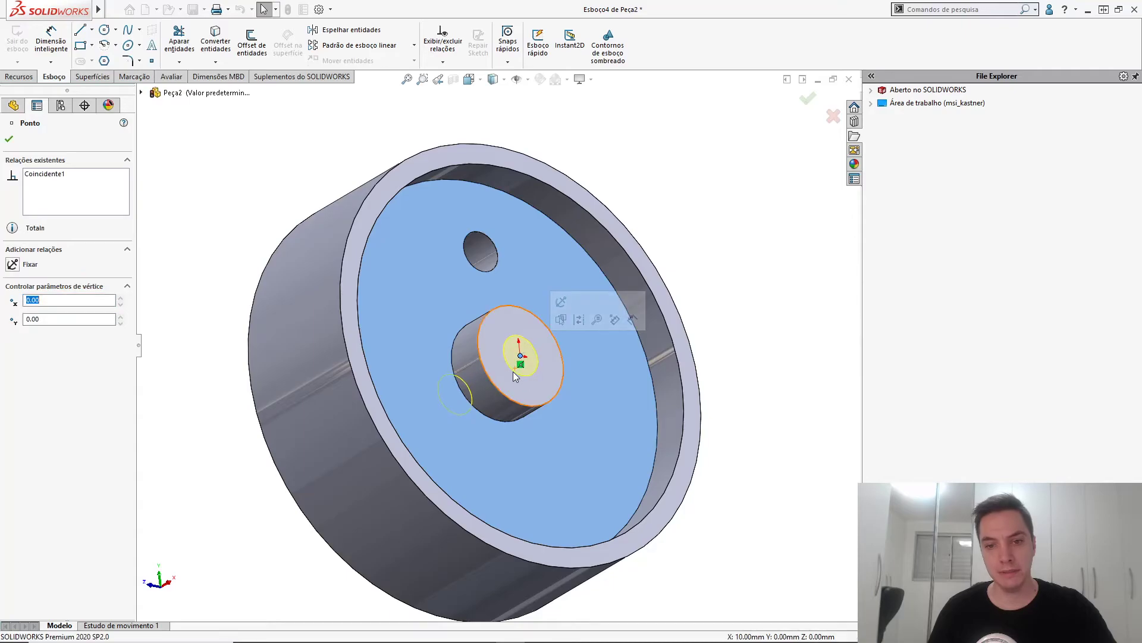
click(260, 241)
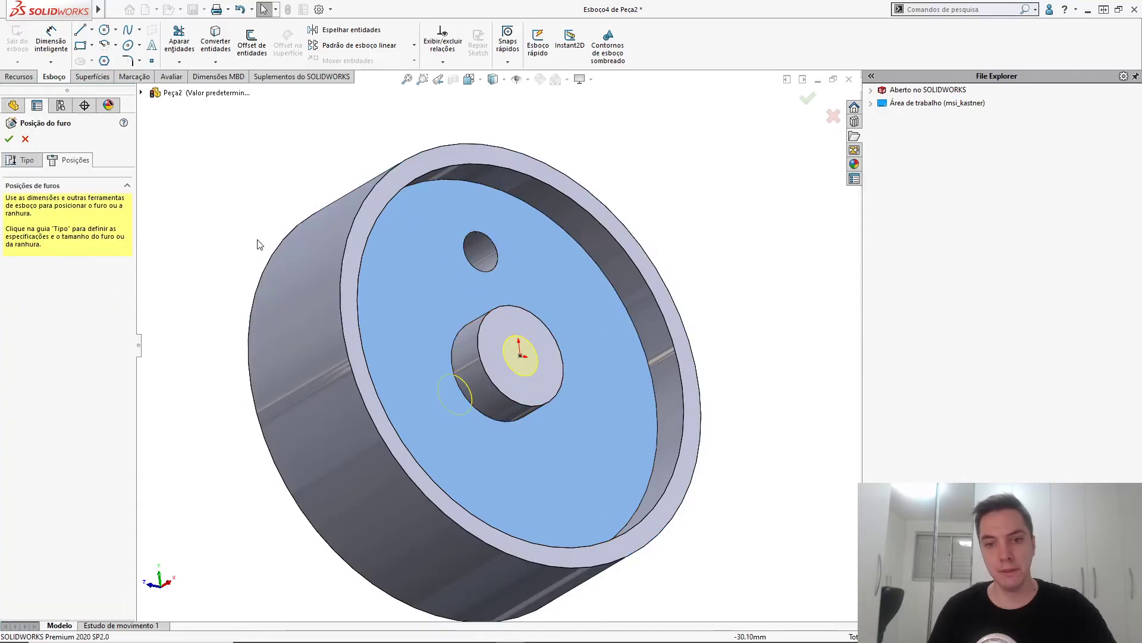
key(ctrl+8)
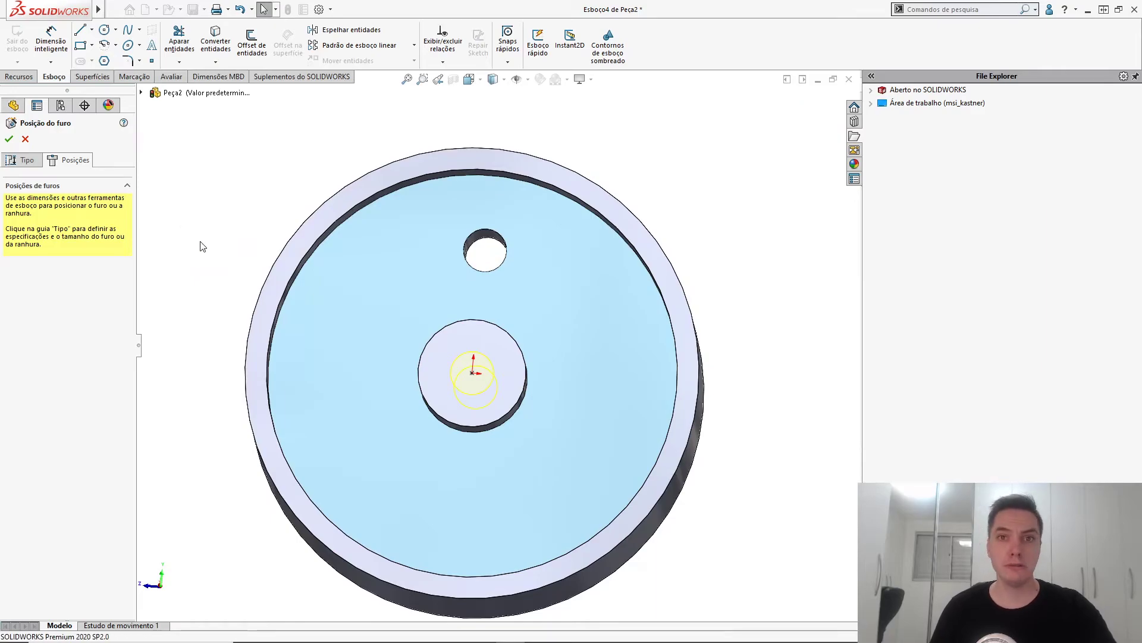
key(Return)
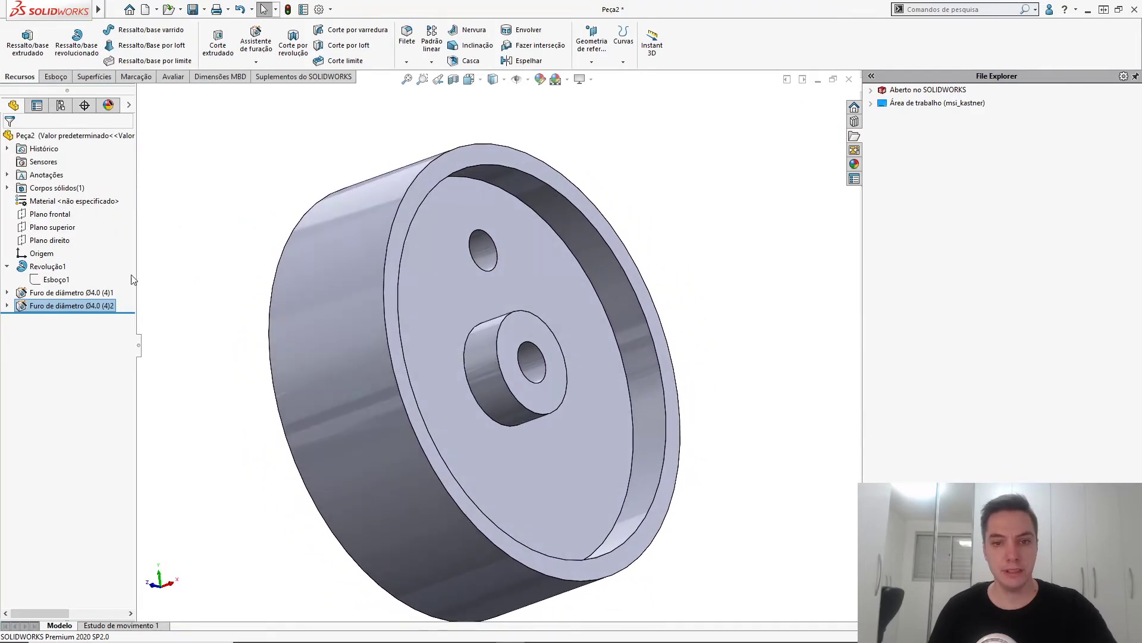
- Reorder the features so the central hole comes directly after the revolve, before the off-center hole
click(7, 266)
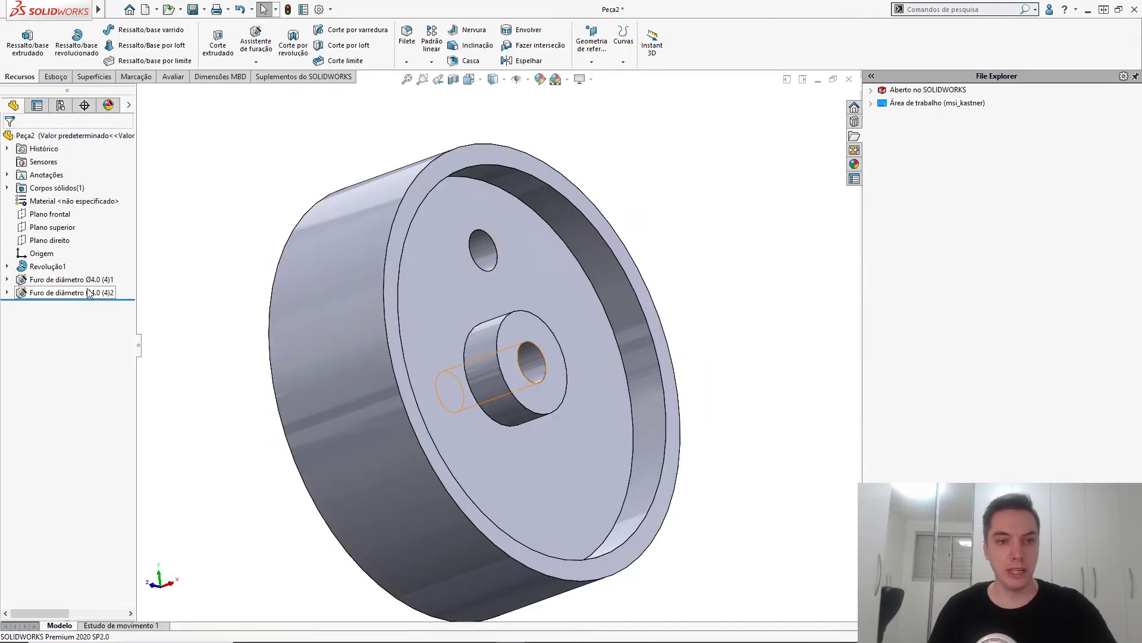
drag(90, 293, 63, 269)
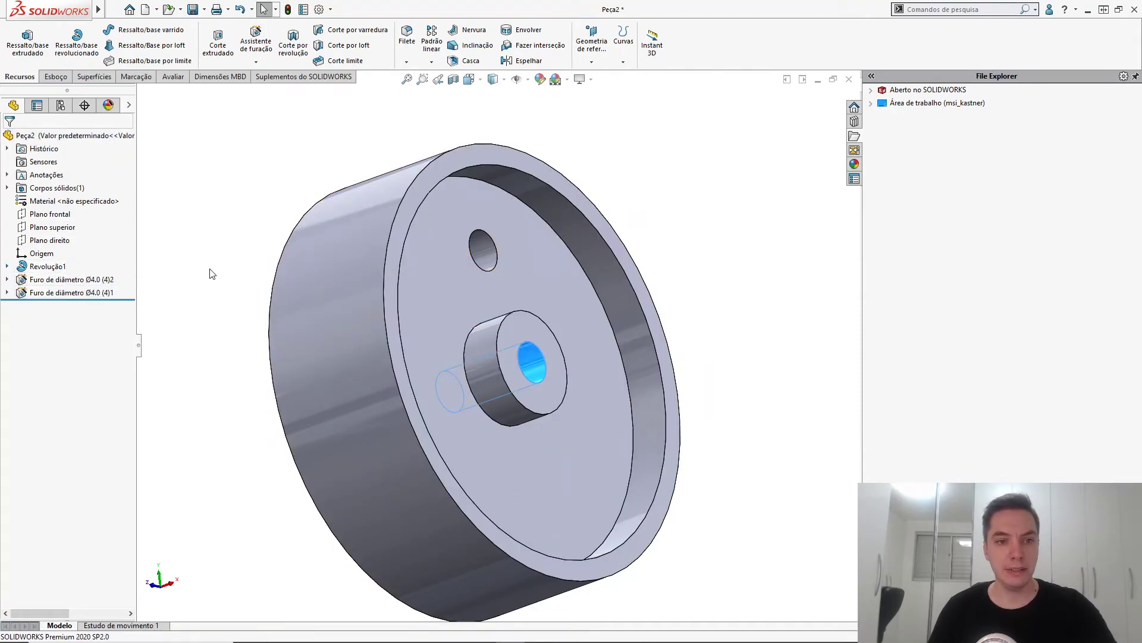
click(91, 281)
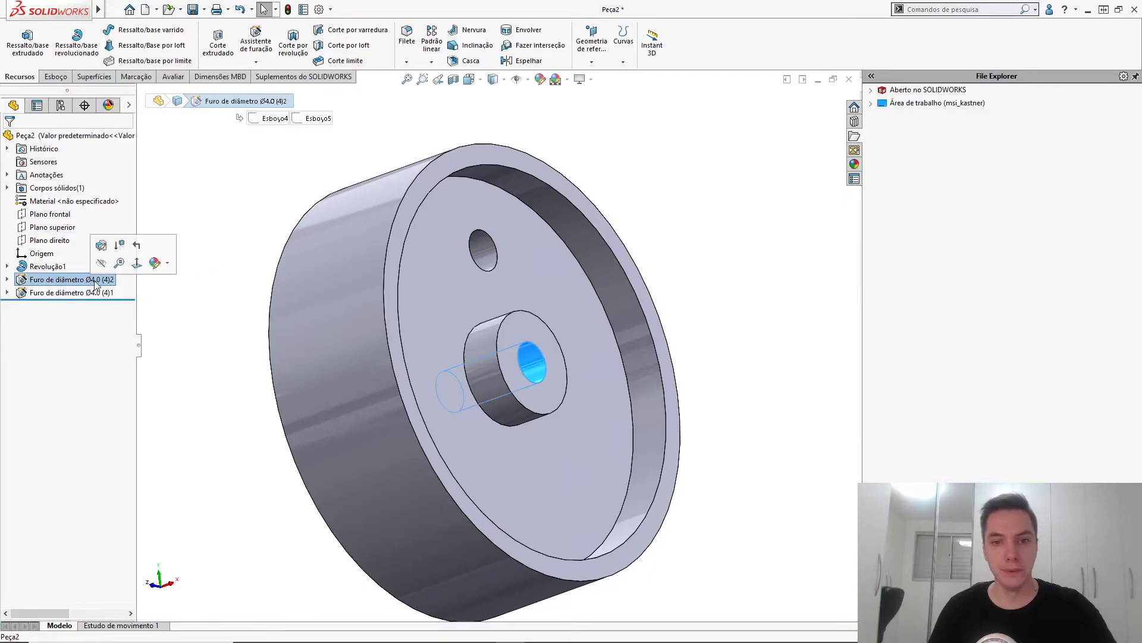
click(179, 289)
mouse_move(129, 298)
mouse_down()
mouse_move(111, 277)
mouse_move(136, 286)
mouse_move(131, 299)
mouse_up()
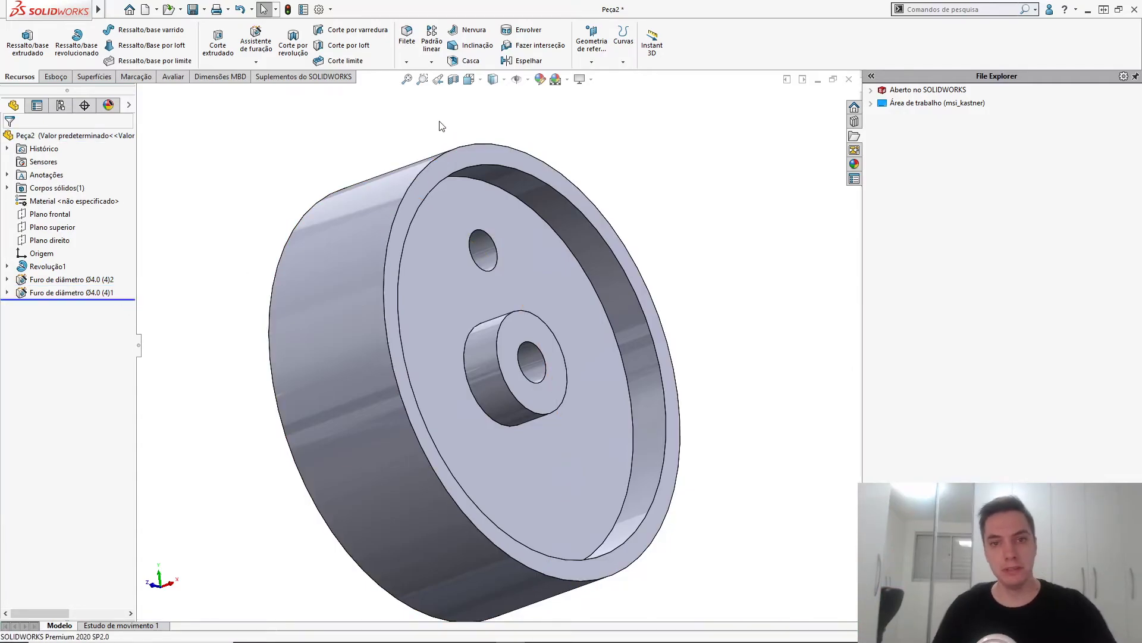
- Start a circular pattern with the central boss's cylindrical face as its rotation reference
key(s)
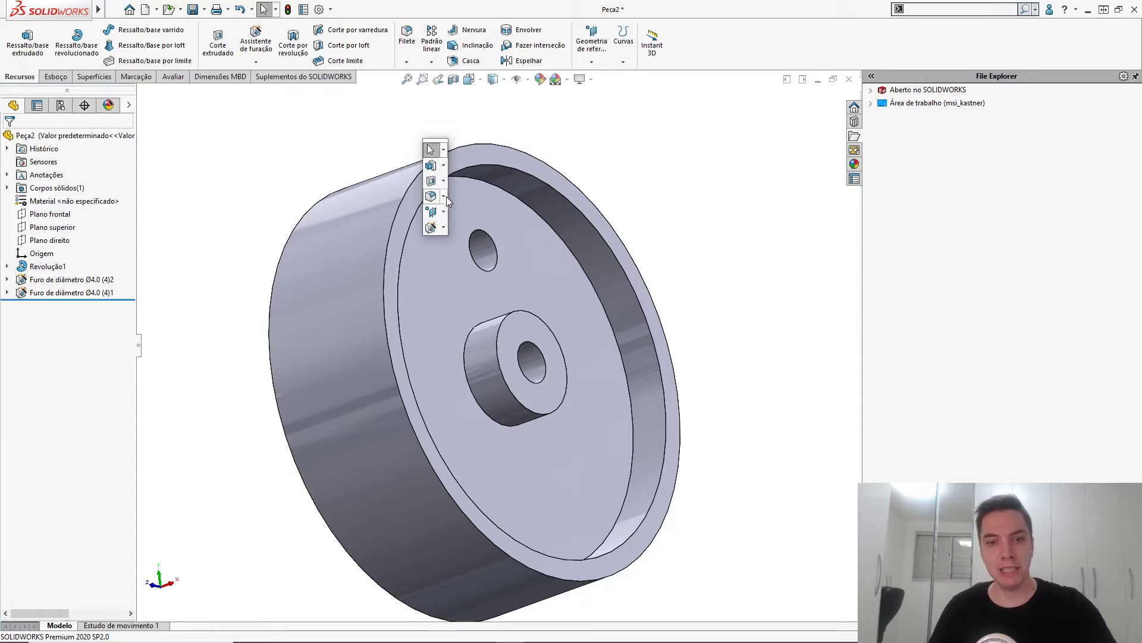
click(431, 62)
click(458, 91)
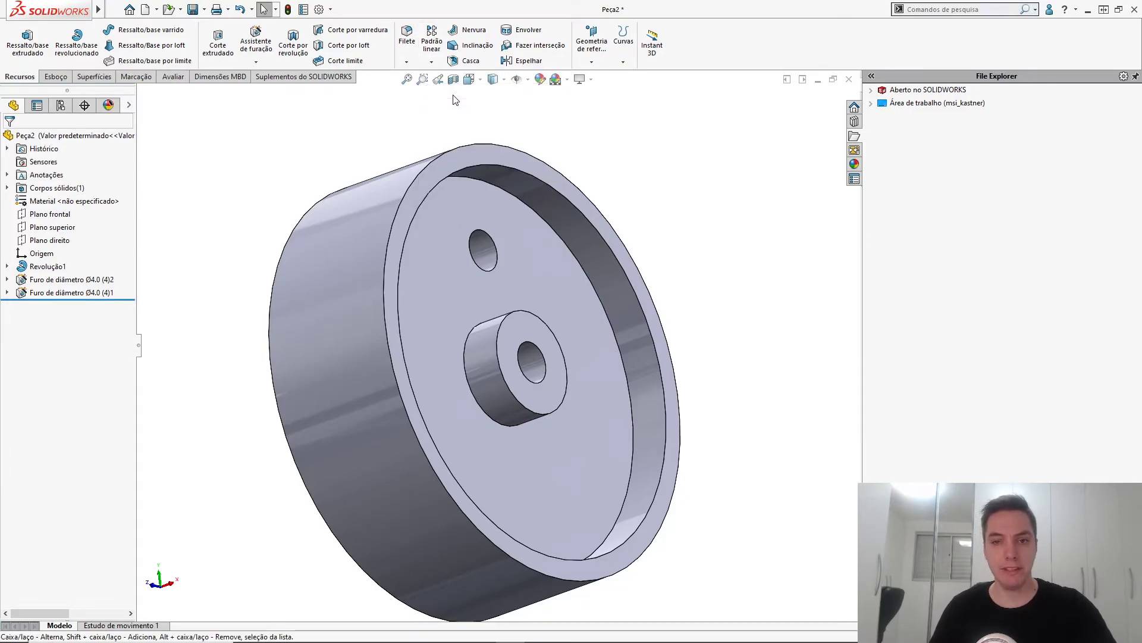
click(57, 181)
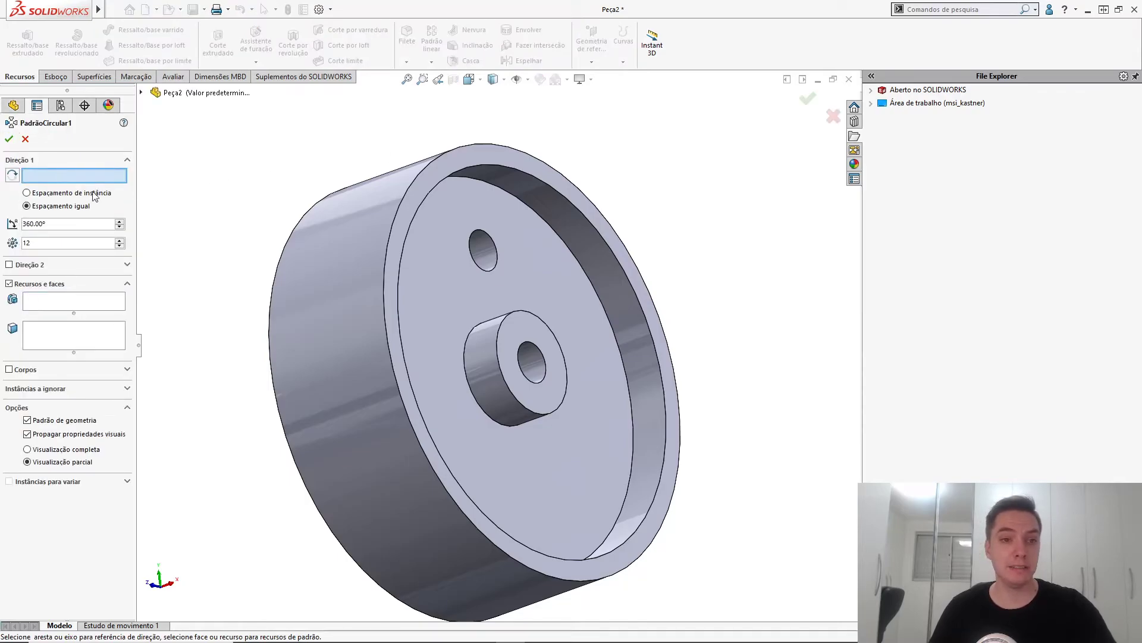
click(488, 388)
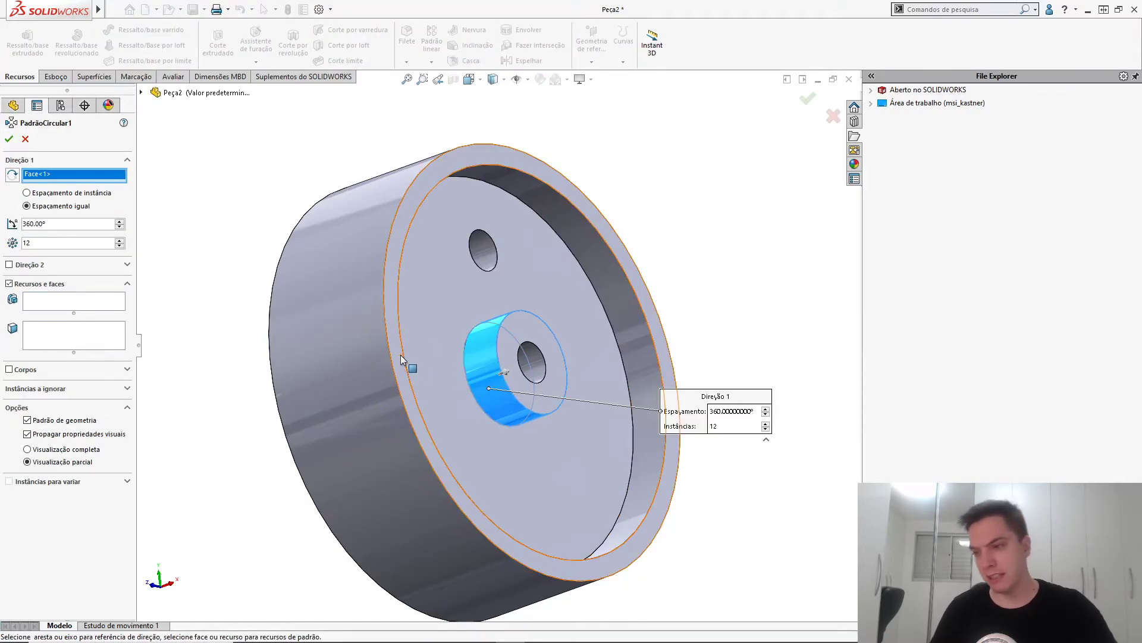
- Check the hole count on the PowerPoint drawing and finish the circular pattern with 6 equally spaced instances of the off-center Ø4.0 hole
key(super+Tab)
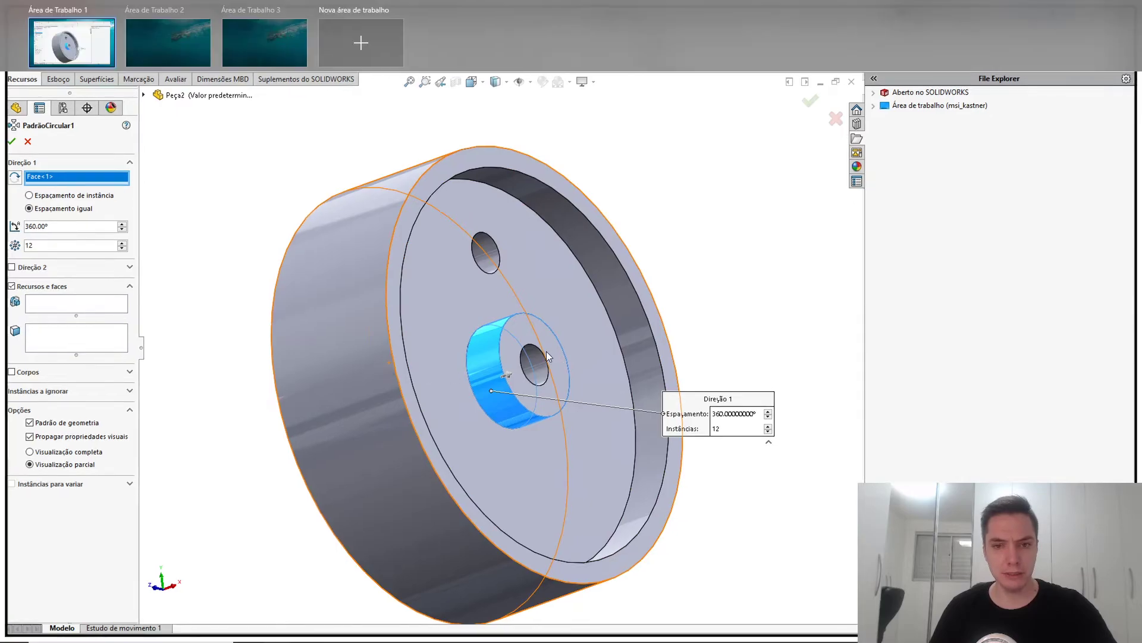
click(443, 213)
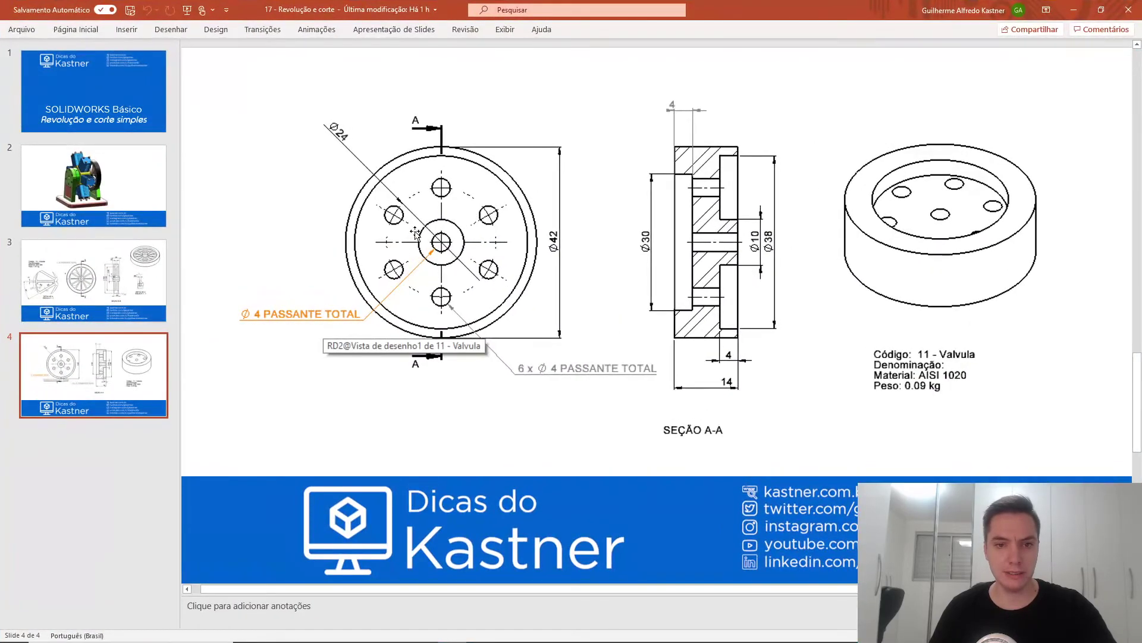
key(super+Tab)
click(375, 214)
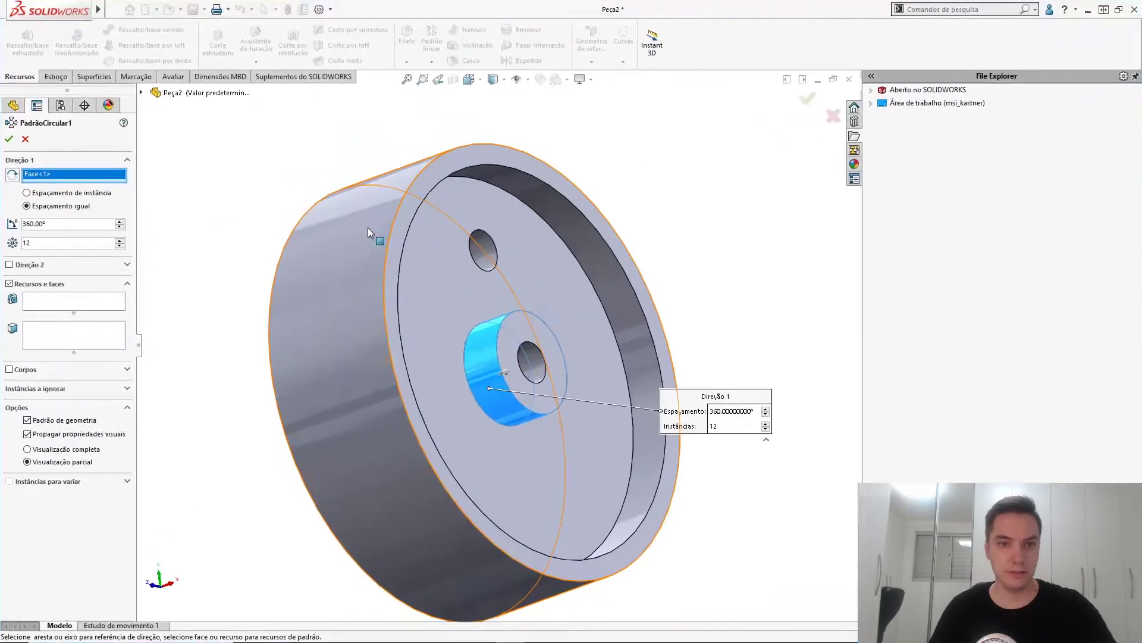
middle_drag(283, 221, 451, 248)
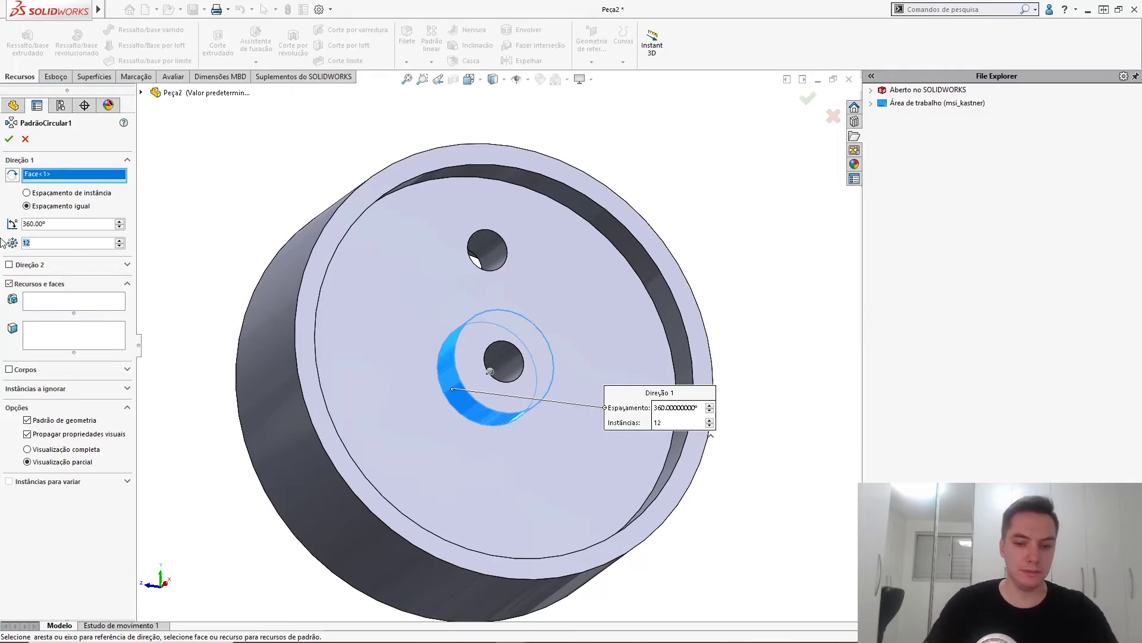
text(6)
click(73, 302)
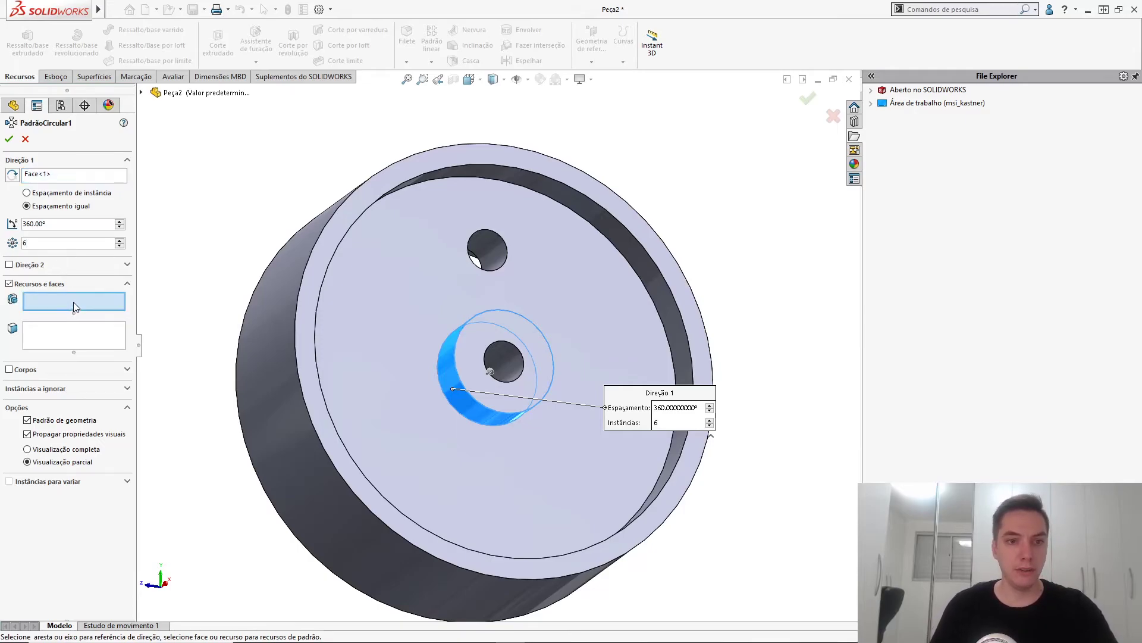
click(498, 242)
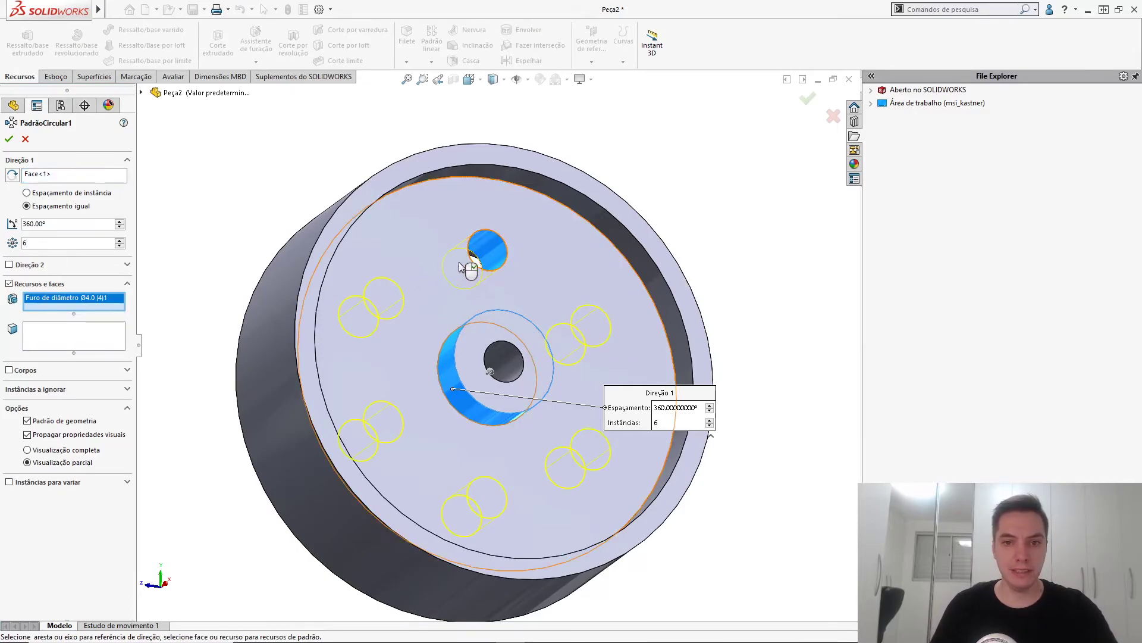
right_click(249, 166)
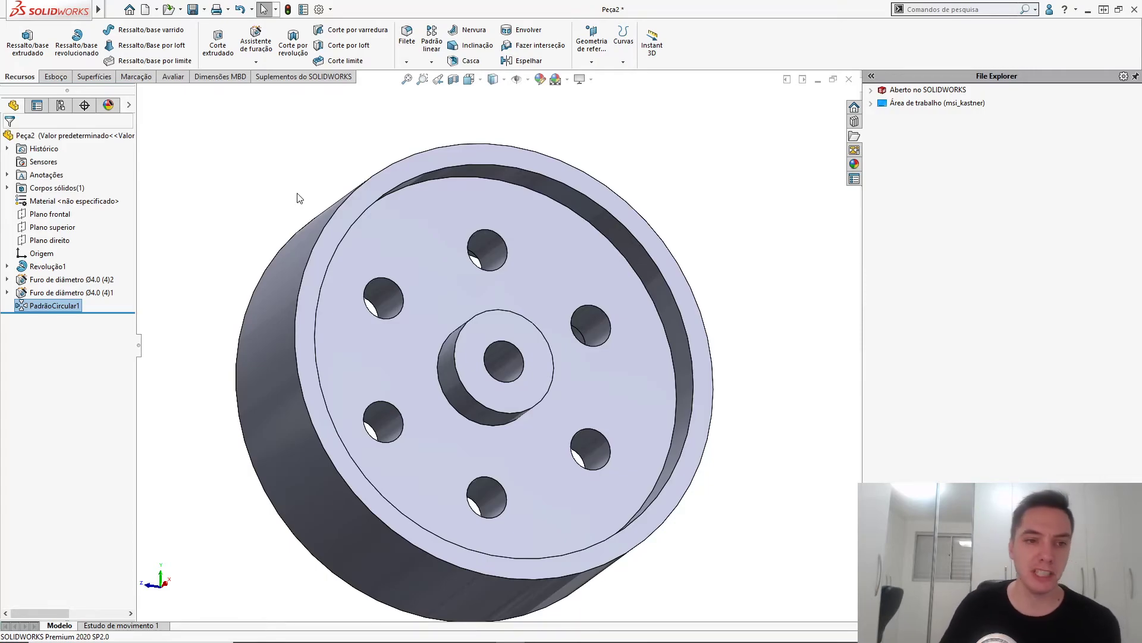
- Display the revolve's dimensions on the model, reposition the Ø42 and Ø24 dimensions for readability, and clear the selection
double_click(47, 266)
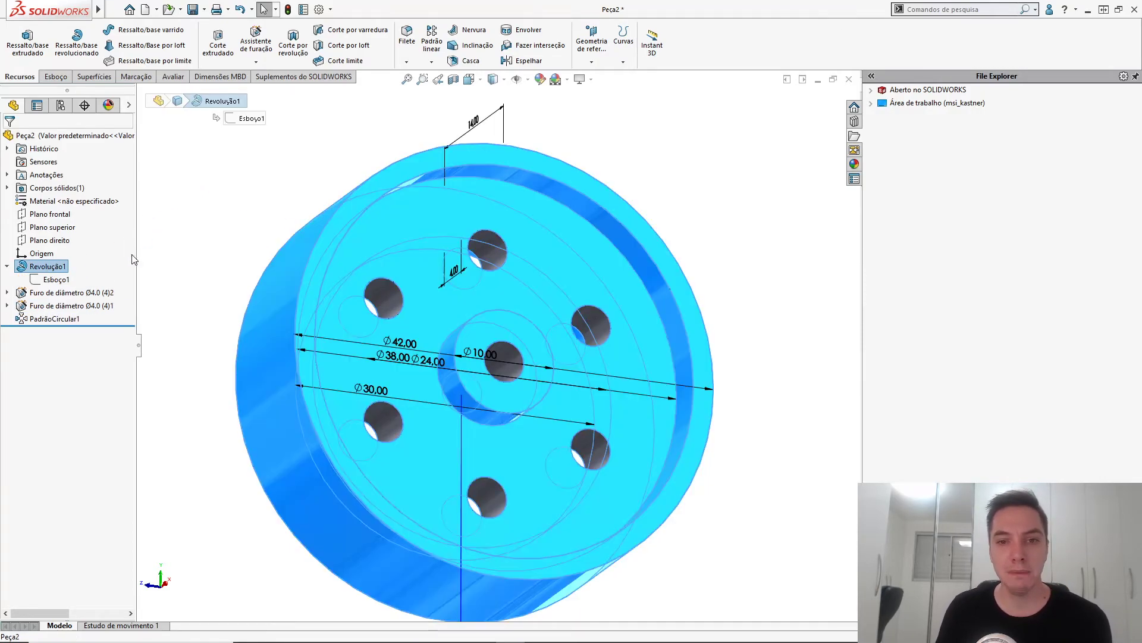
middle_drag(183, 250, 239, 245)
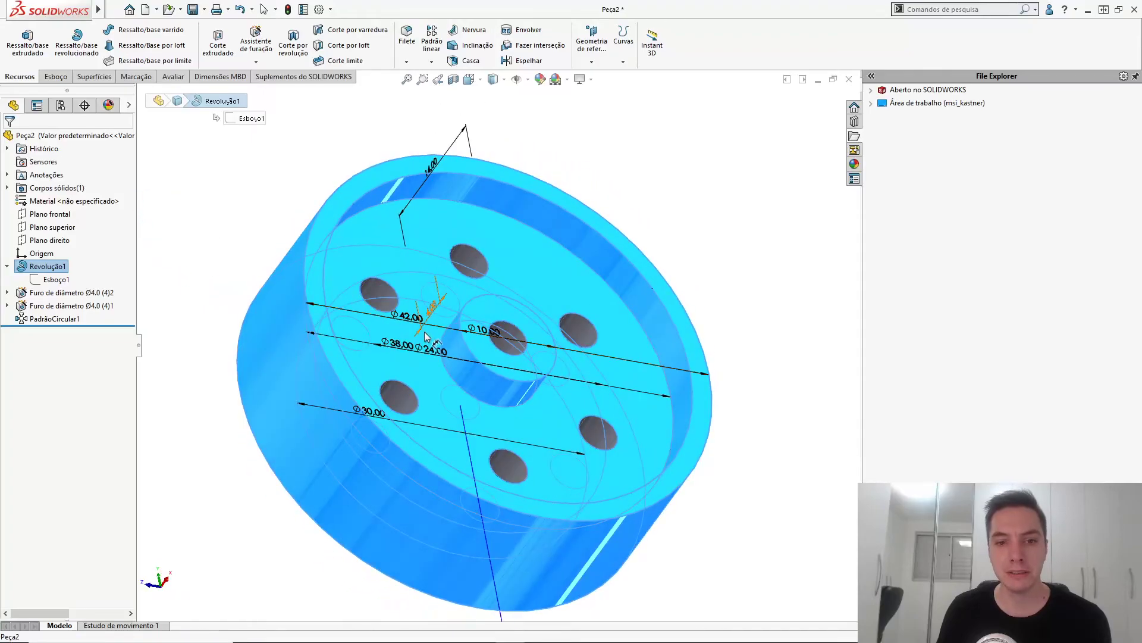
drag(405, 319, 406, 279)
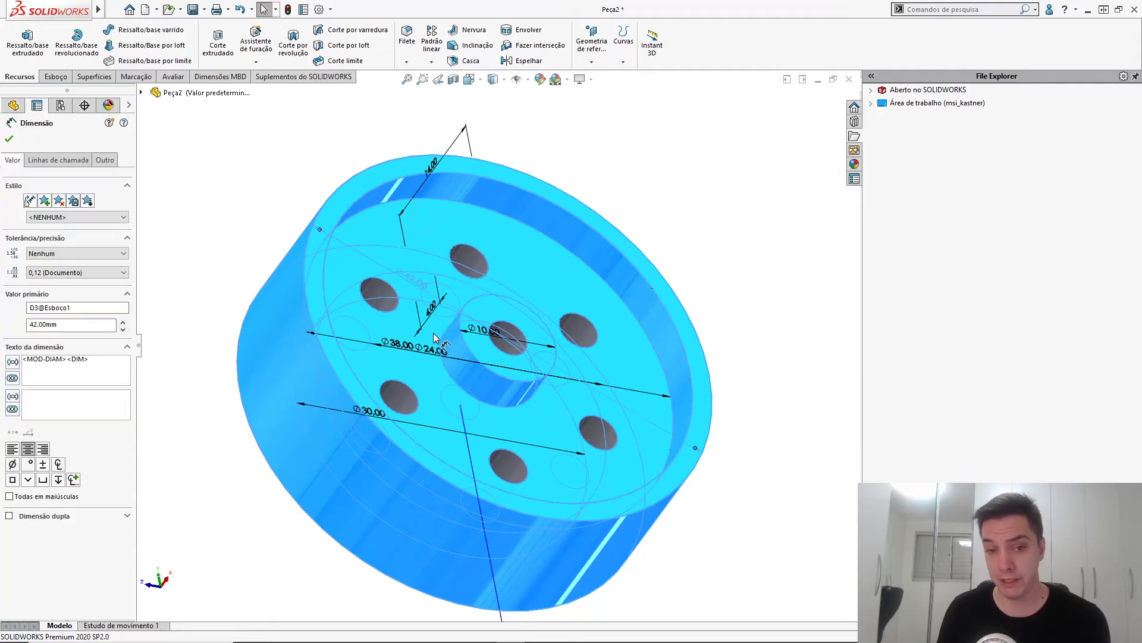
drag(438, 352, 420, 373)
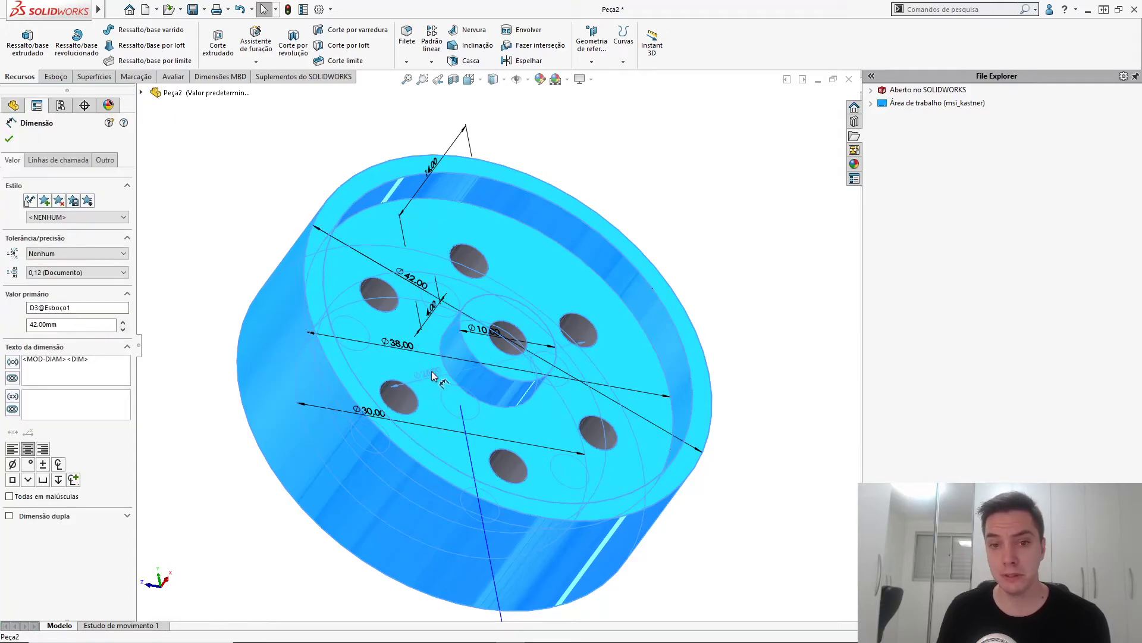
middle_drag(430, 370, 412, 418)
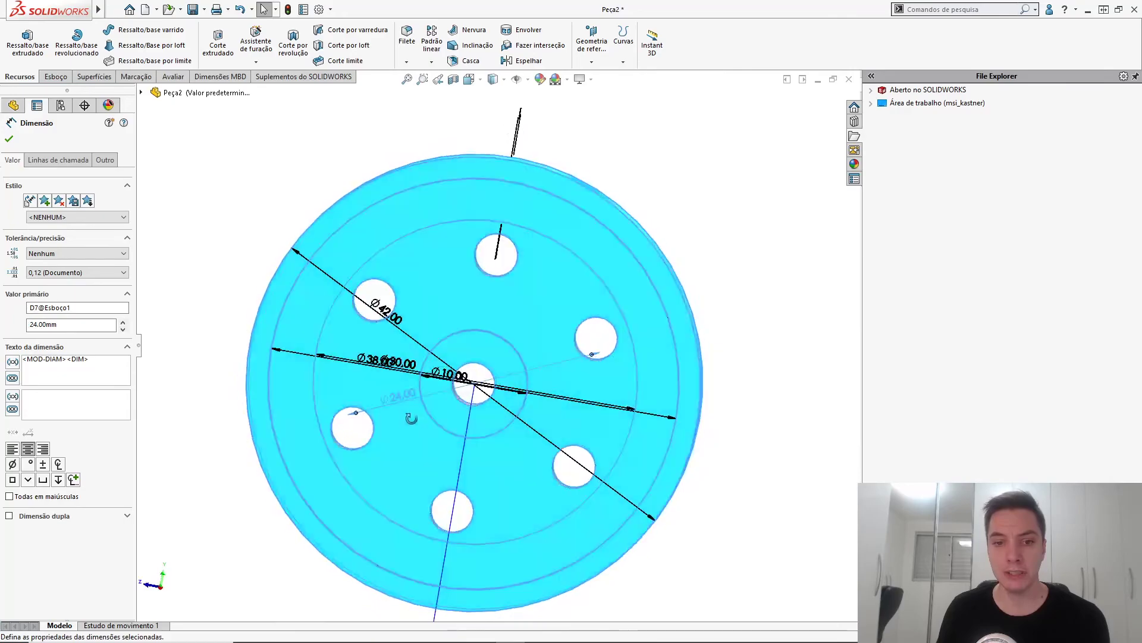
click(232, 278)
middle_drag(232, 278, 209, 203)
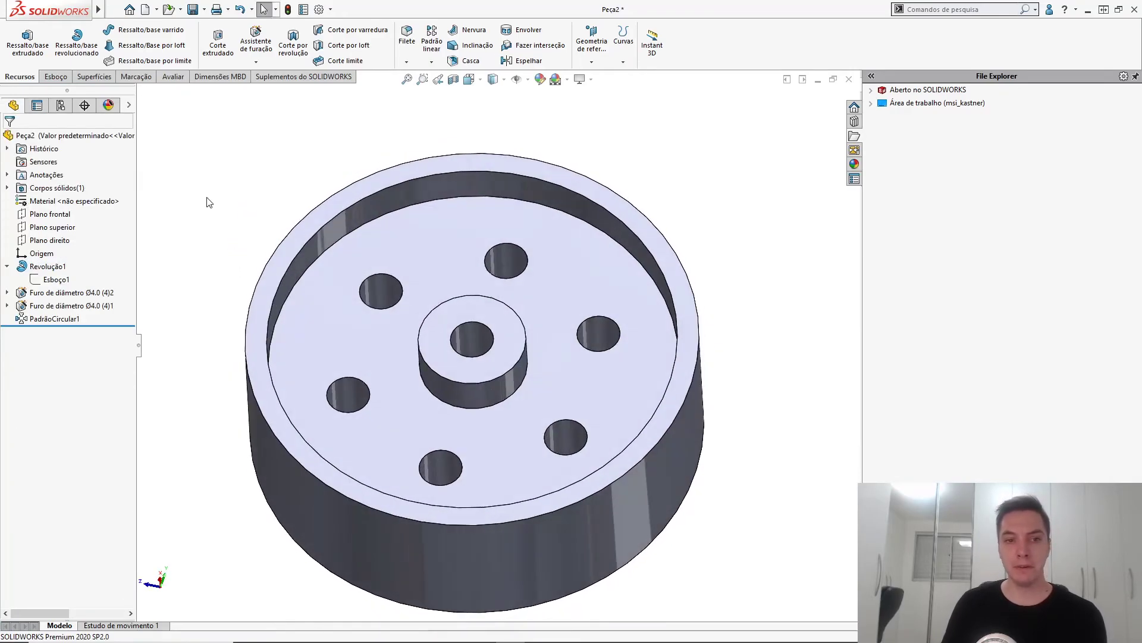
- Turn on dynamic parent reference visualization for the part and inspect the parents of both holes and the circular pattern
right_click(78, 136)
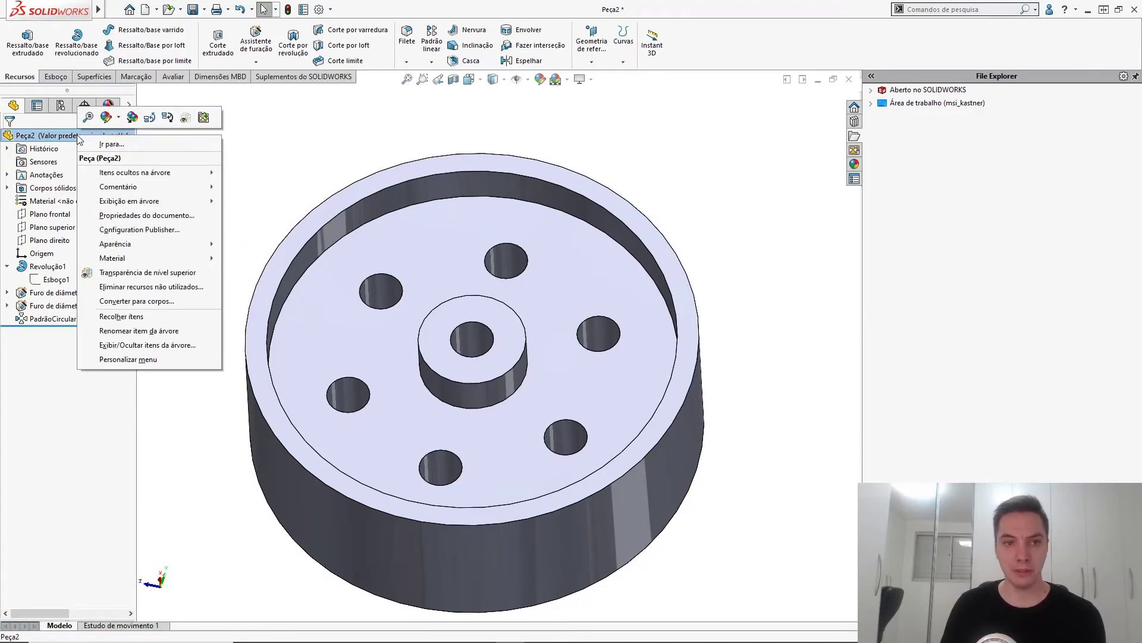
click(149, 117)
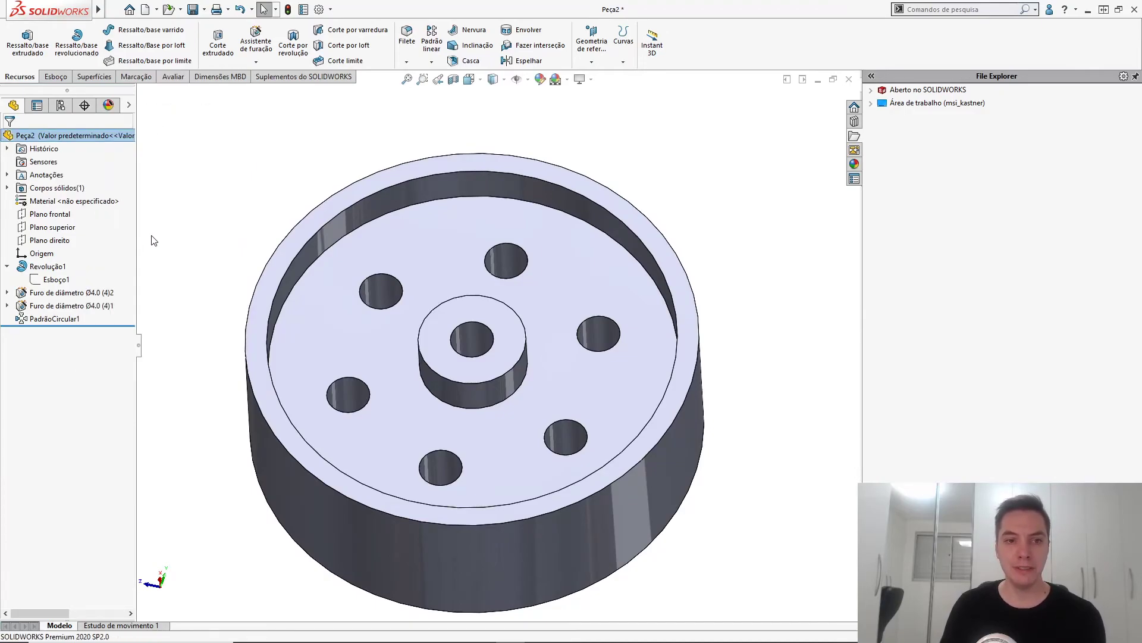
mouse_move(82, 297)
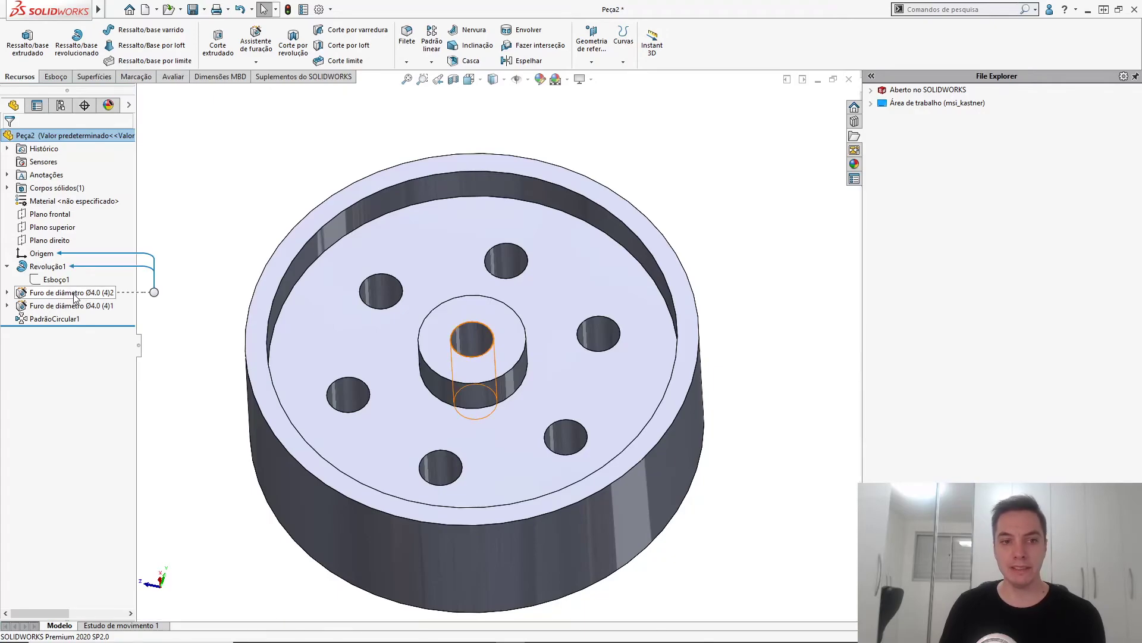
click(68, 294)
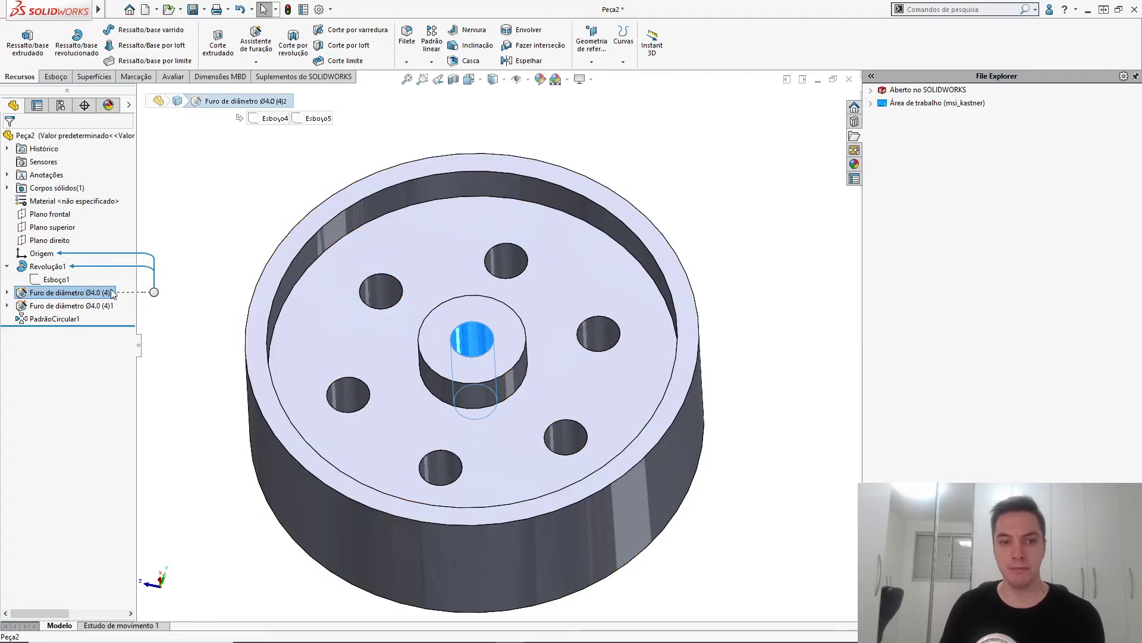
click(99, 306)
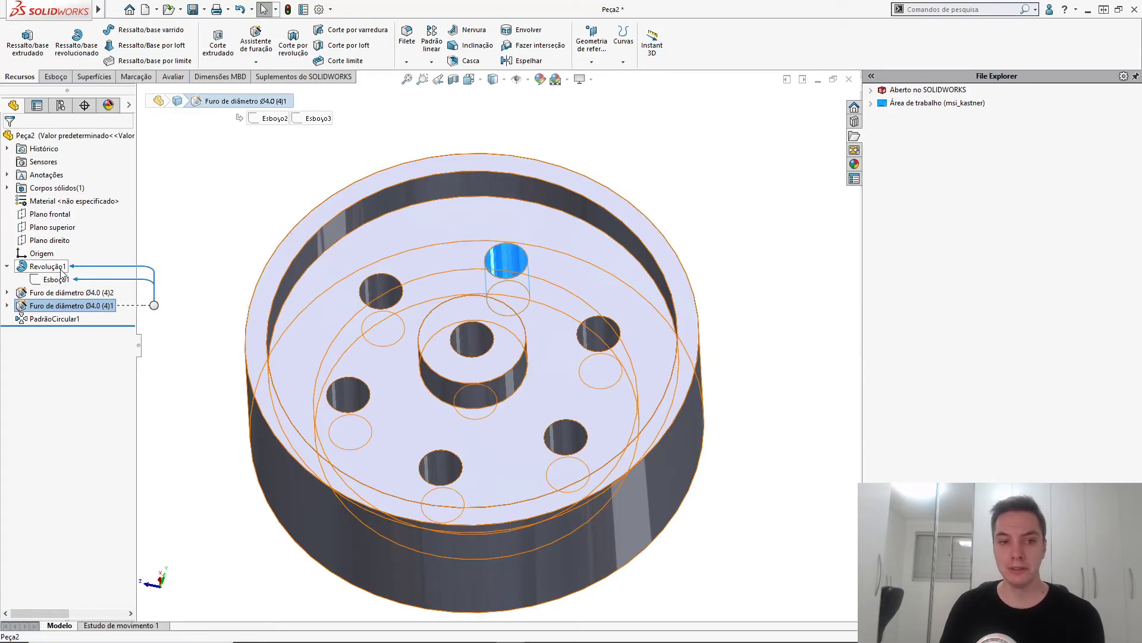
click(53, 319)
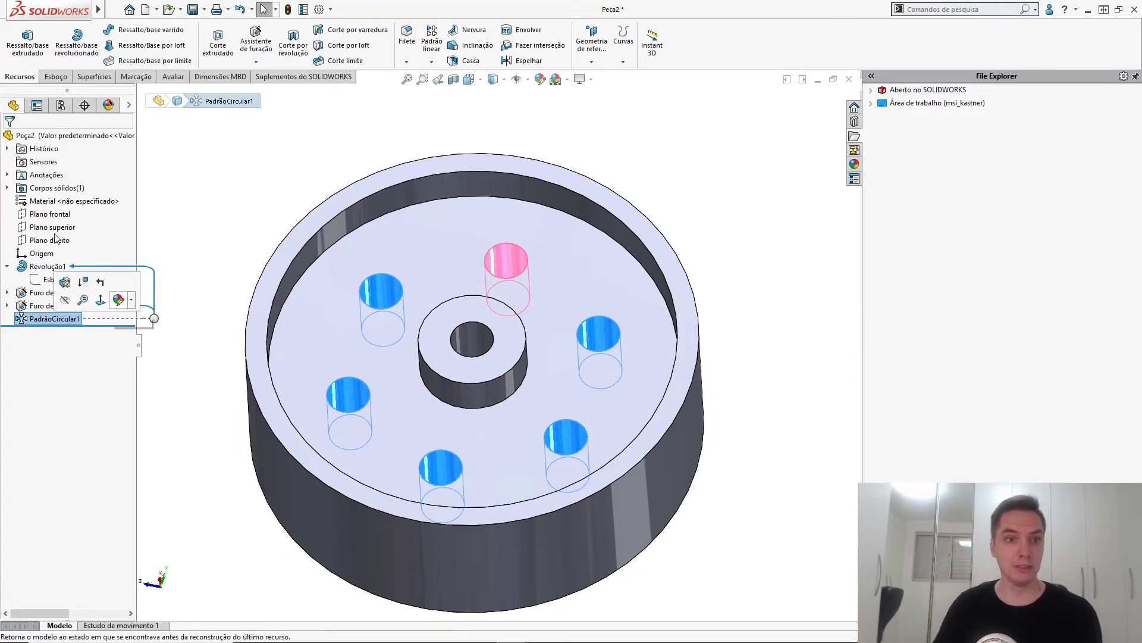
- Turn on dynamic child reference visualization for the part and inspect the circular pattern's references
right_click(80, 136)
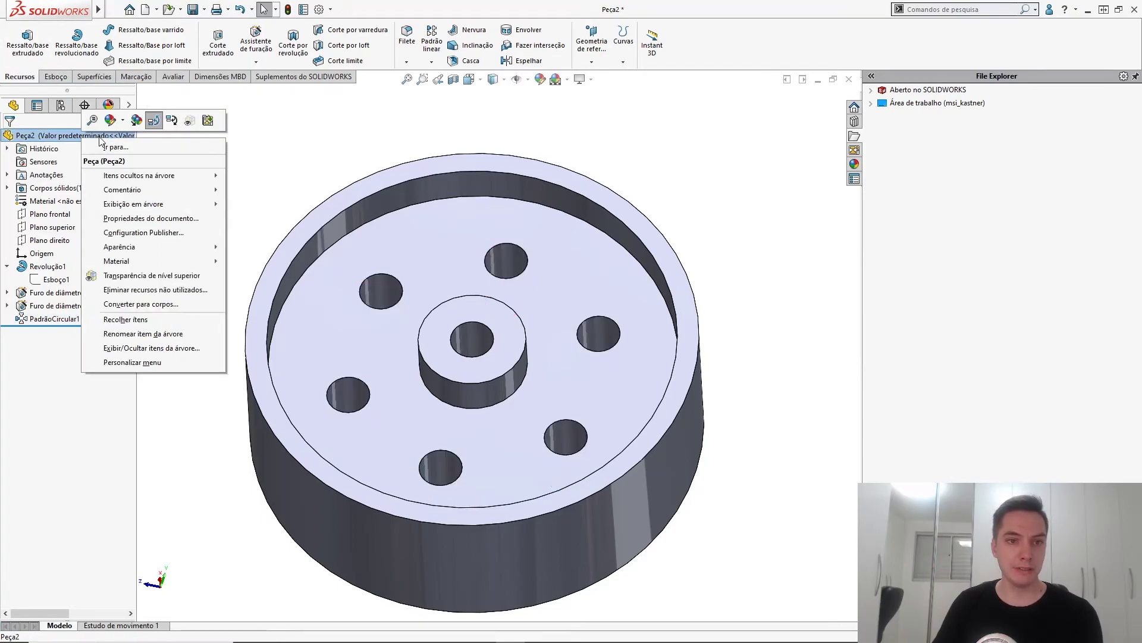
click(172, 120)
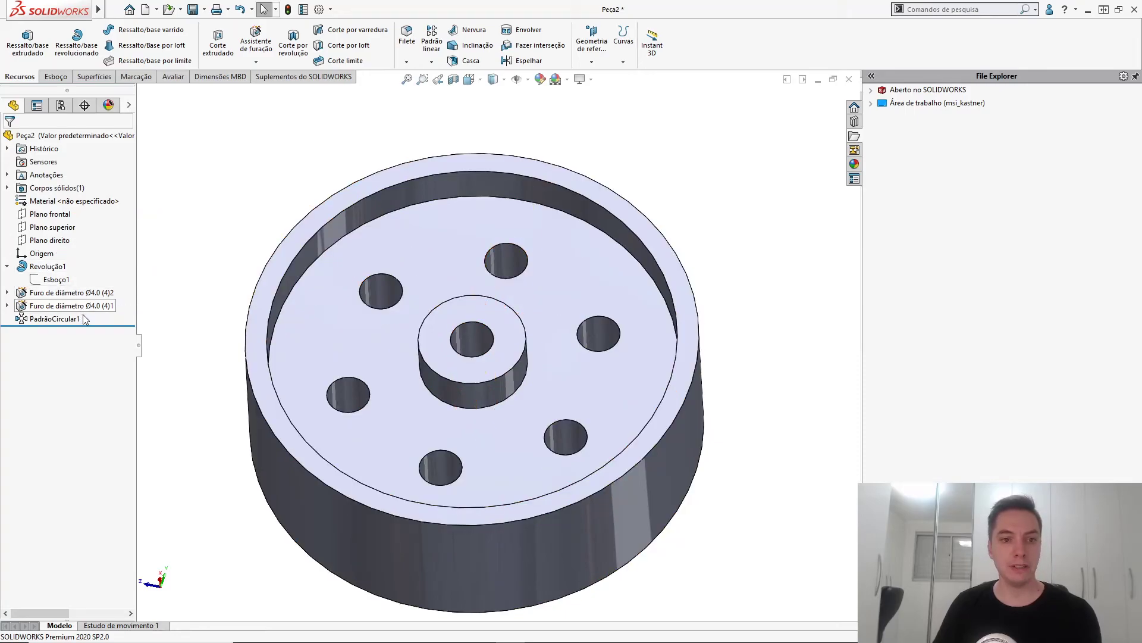
mouse_move(78, 321)
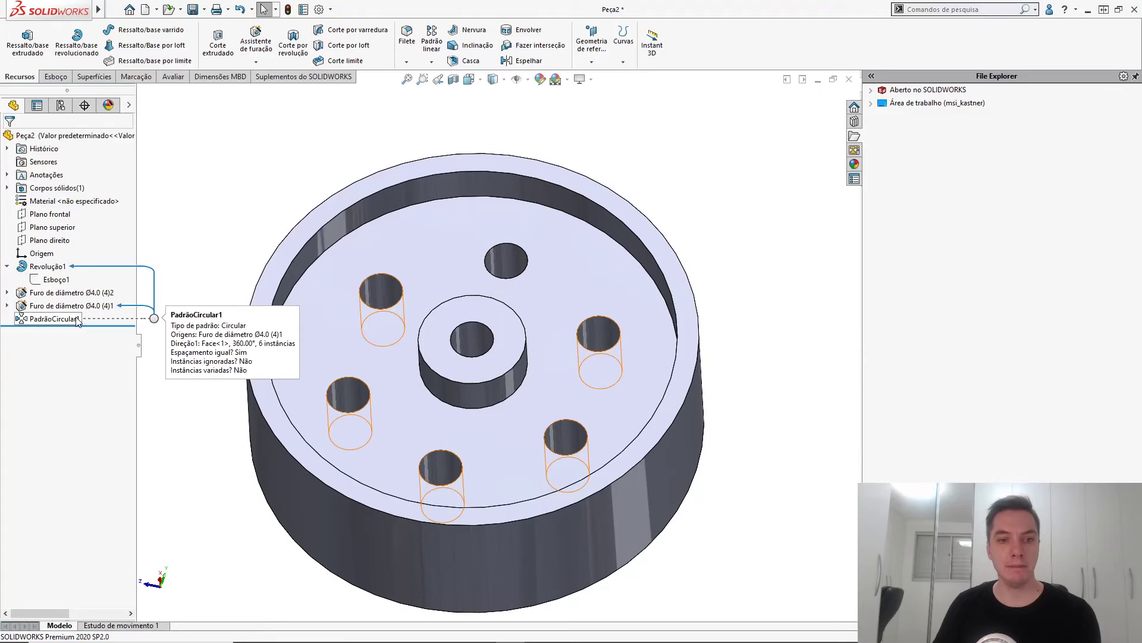
mouse_move(78, 321)
mouse_down()
mouse_move(67, 284)
mouse_move(69, 320)
mouse_up()
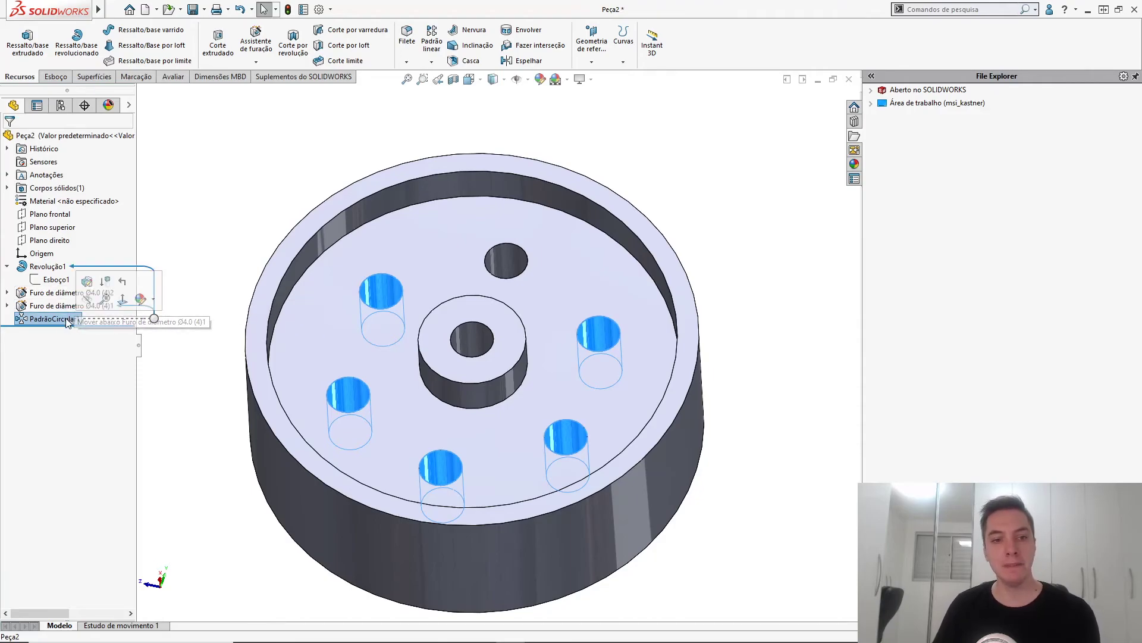
click(226, 304)
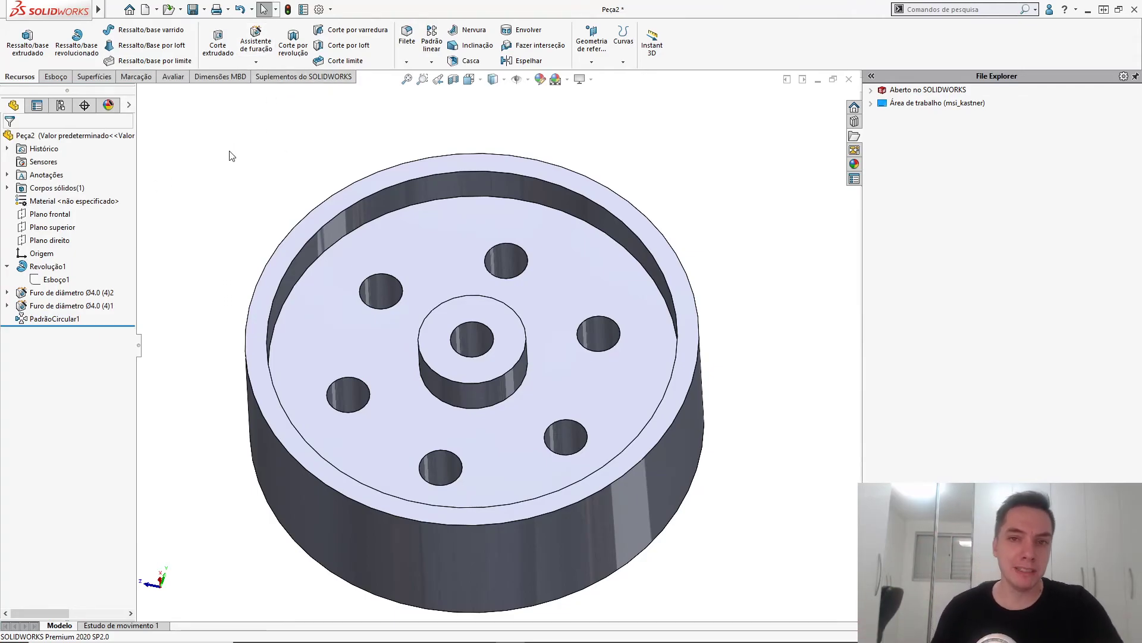
- Check the part code on the PowerPoint drawing and save the part as "11 - Válvula" in the "17 - Revolução e corte" folder
middle_drag(228, 151, 245, 138)
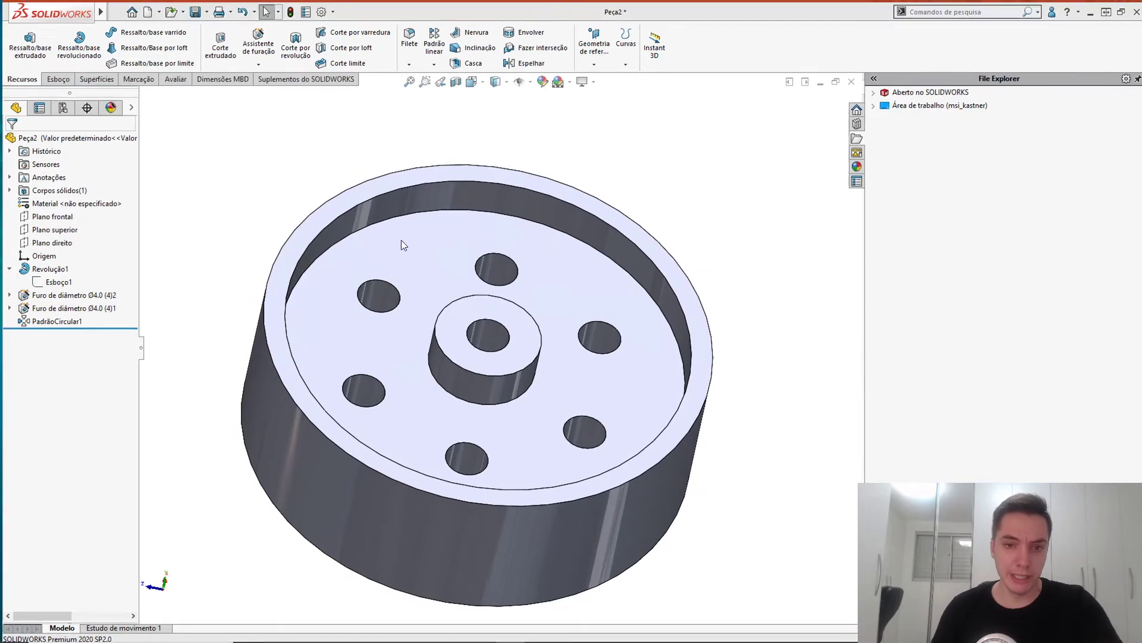
key(super+Tab)
click(494, 250)
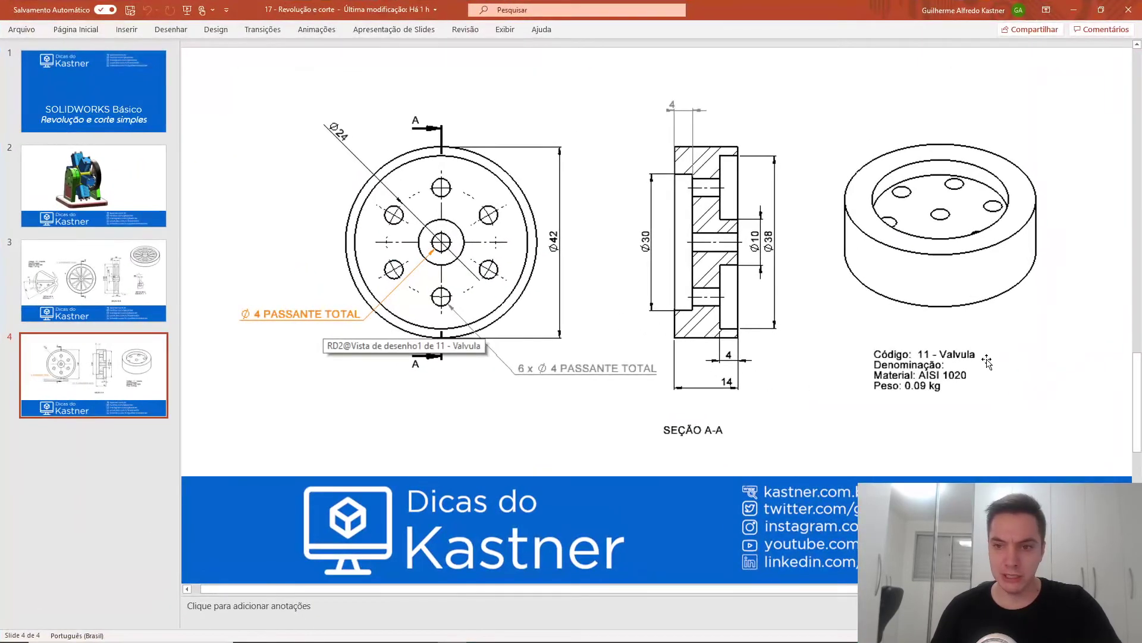
key(super+Tab)
click(452, 238)
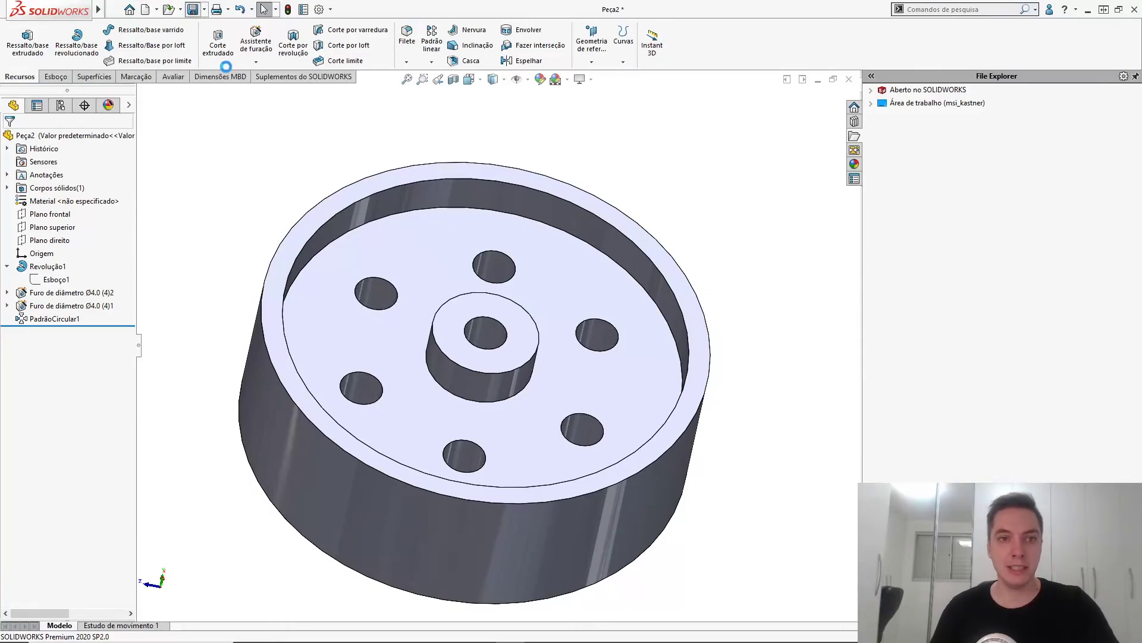
key(ctrl+s)
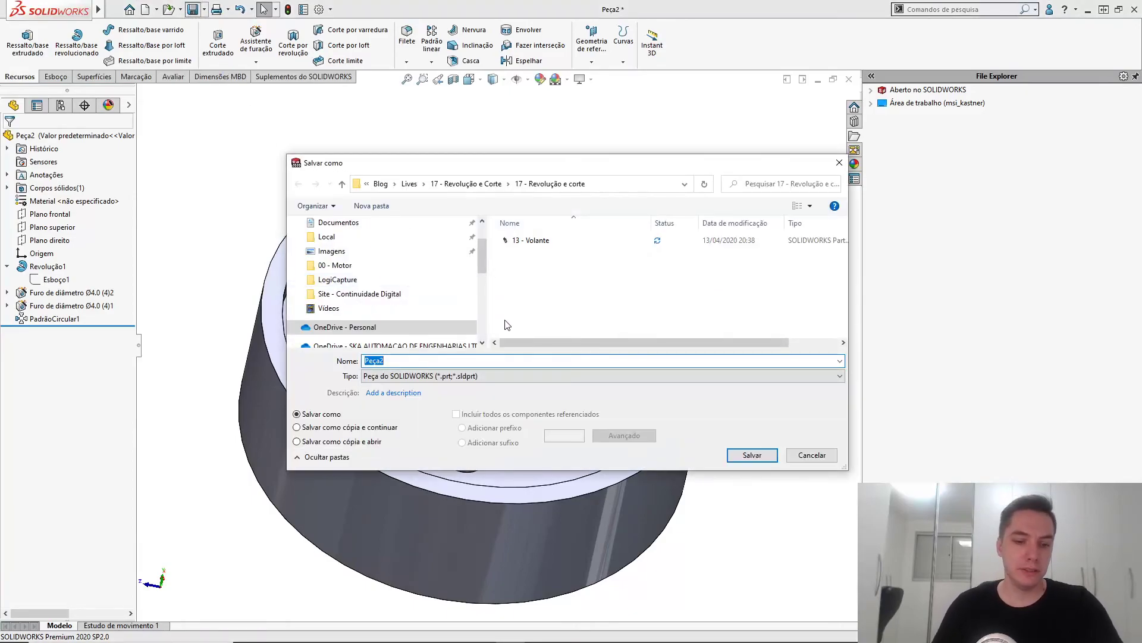
text(11 - Válvula)
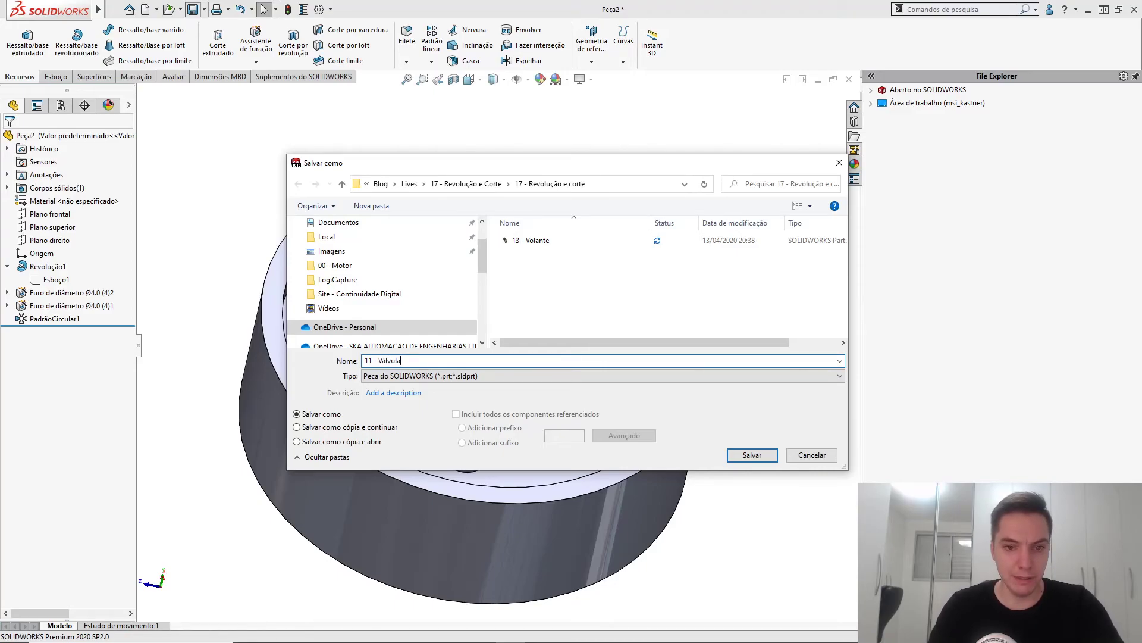
key(Return)
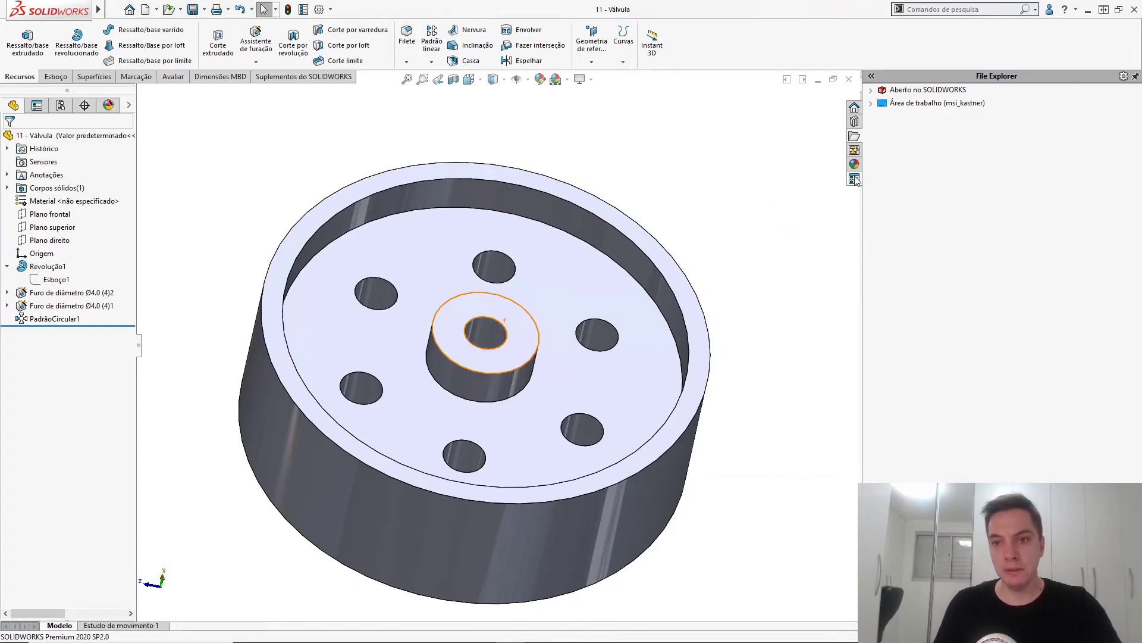
- Fill in the part's custom properties with Código 11 and Denominação "Válvula"
click(854, 150)
click(888, 170)
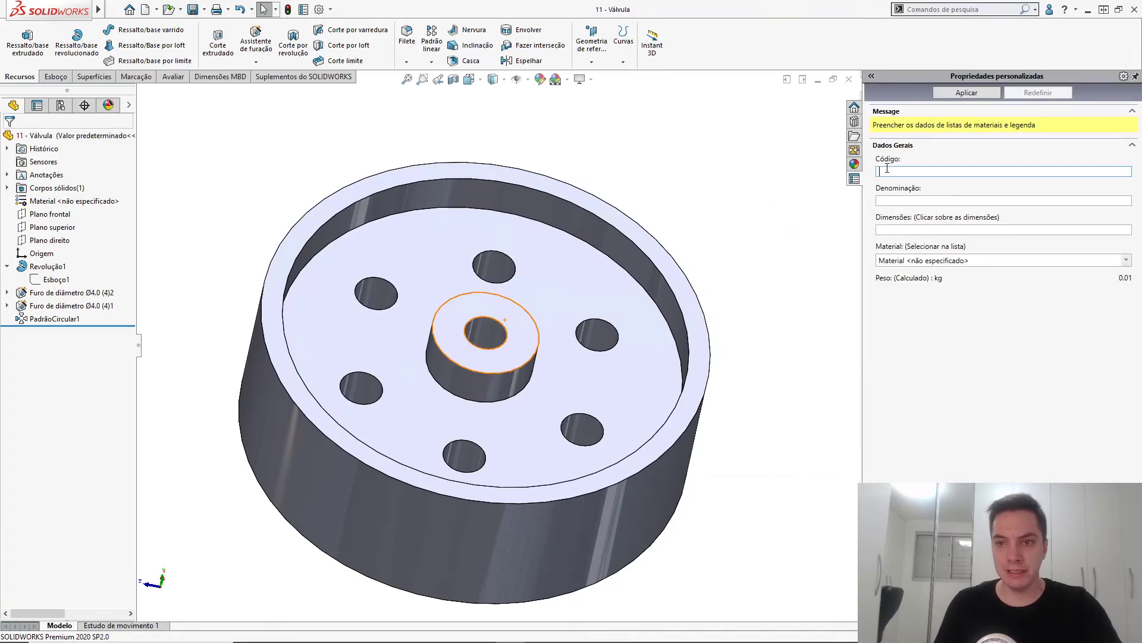
text(11)
click(896, 199)
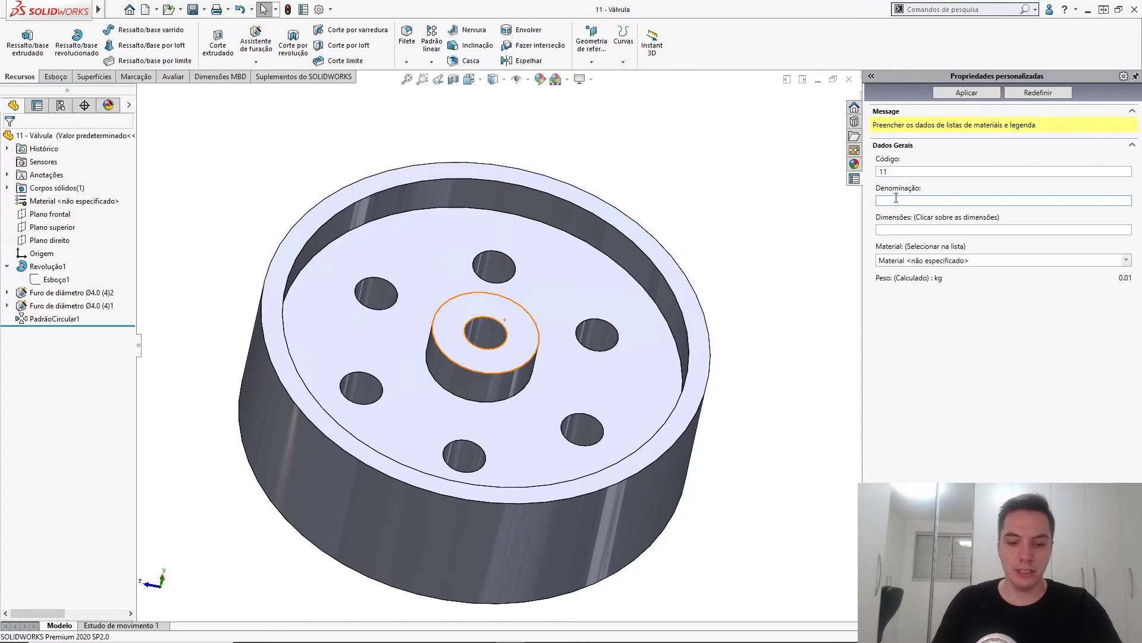
text(V)
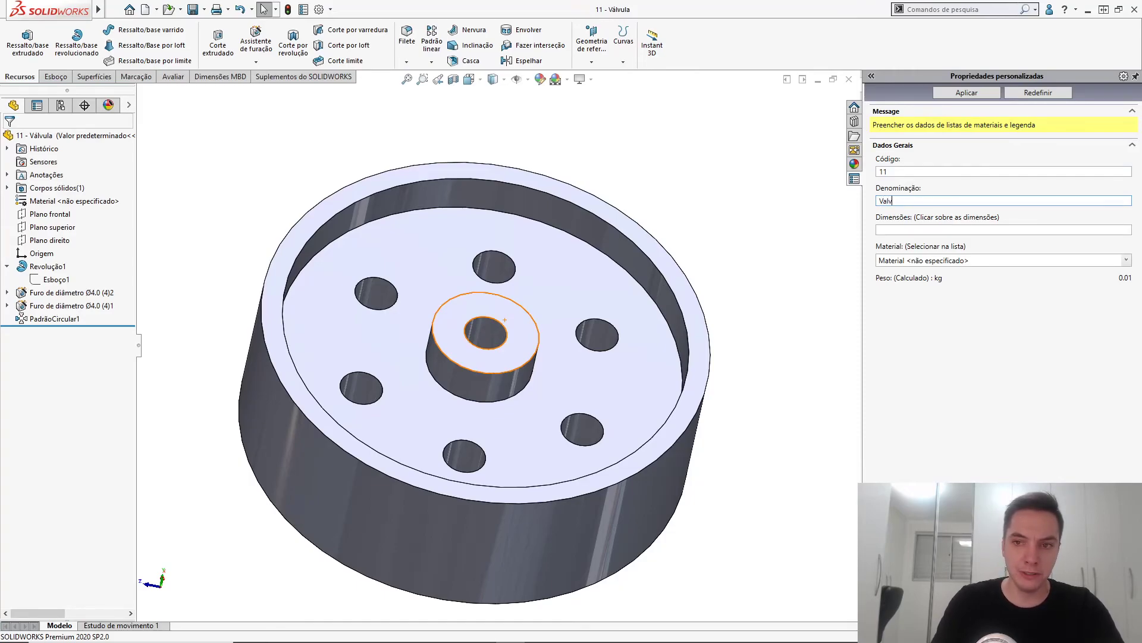
text(alv)
key(BackSpace)
key(BackSpace)
key(BackSpace)
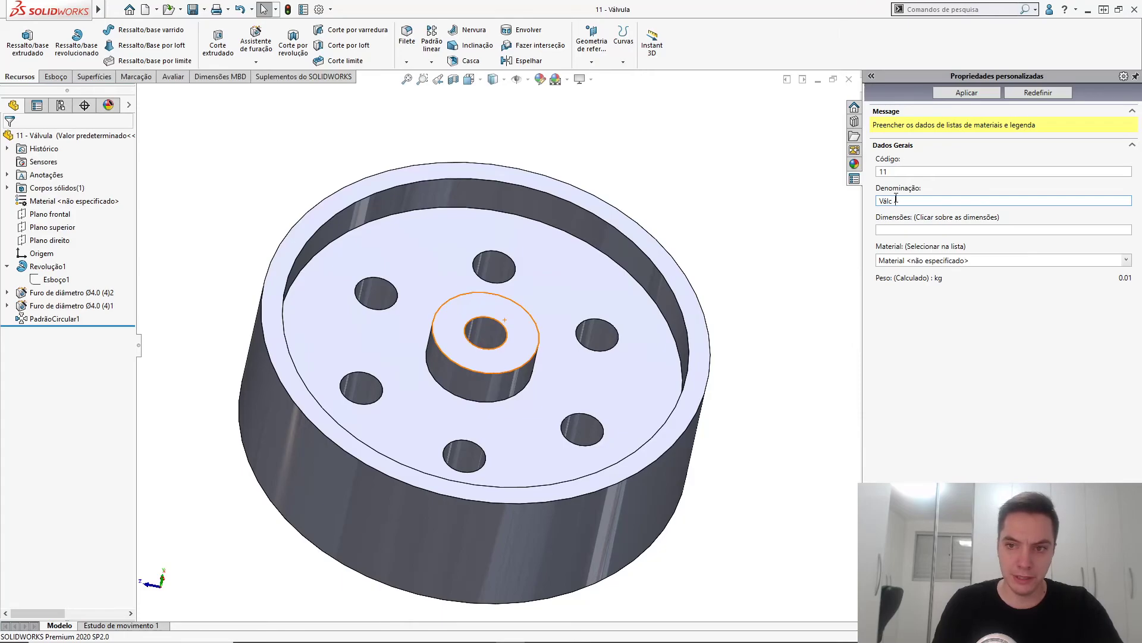
key(Tab)
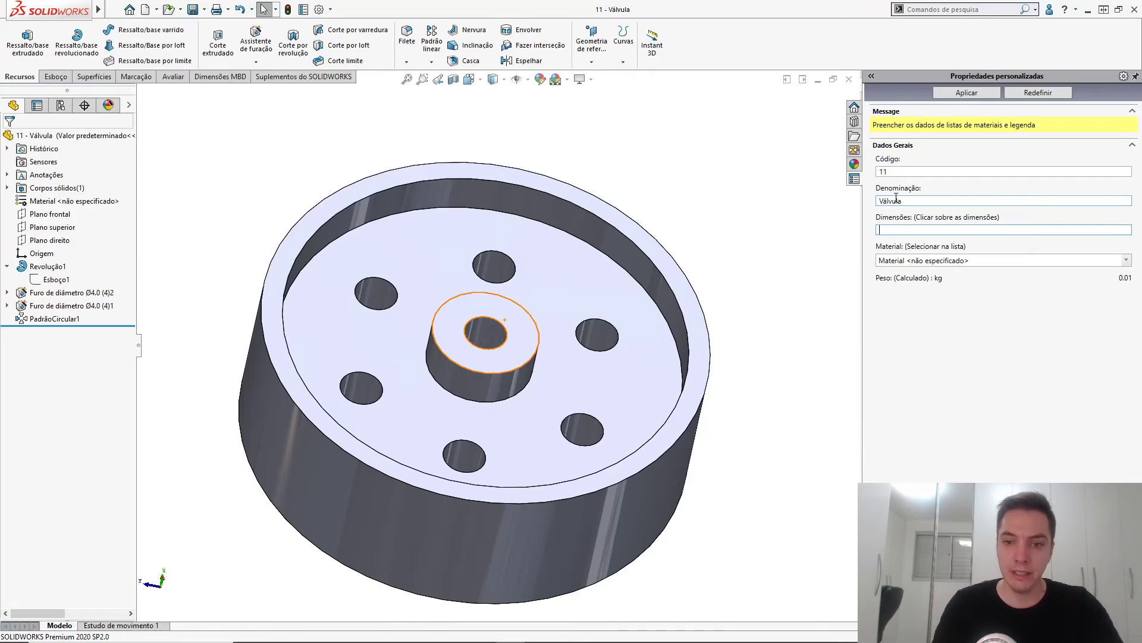
- Fill in the Dimensões property as "D42,00 x 14,00" by picking the revolve's outer diameter and height dimensions from the model
text(D)
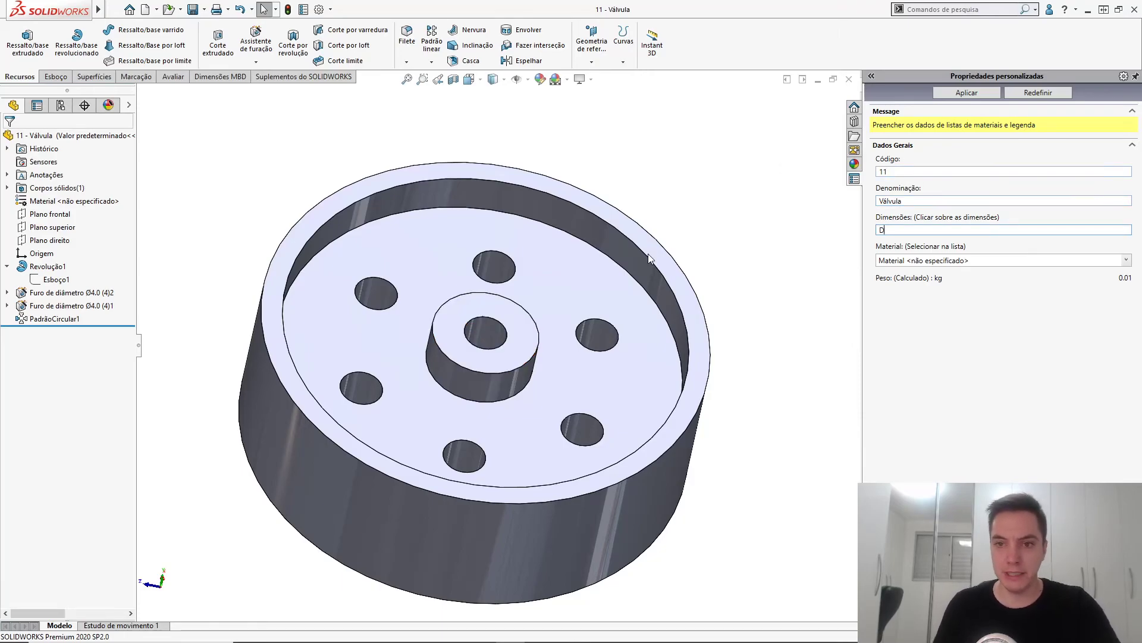
double_click(601, 509)
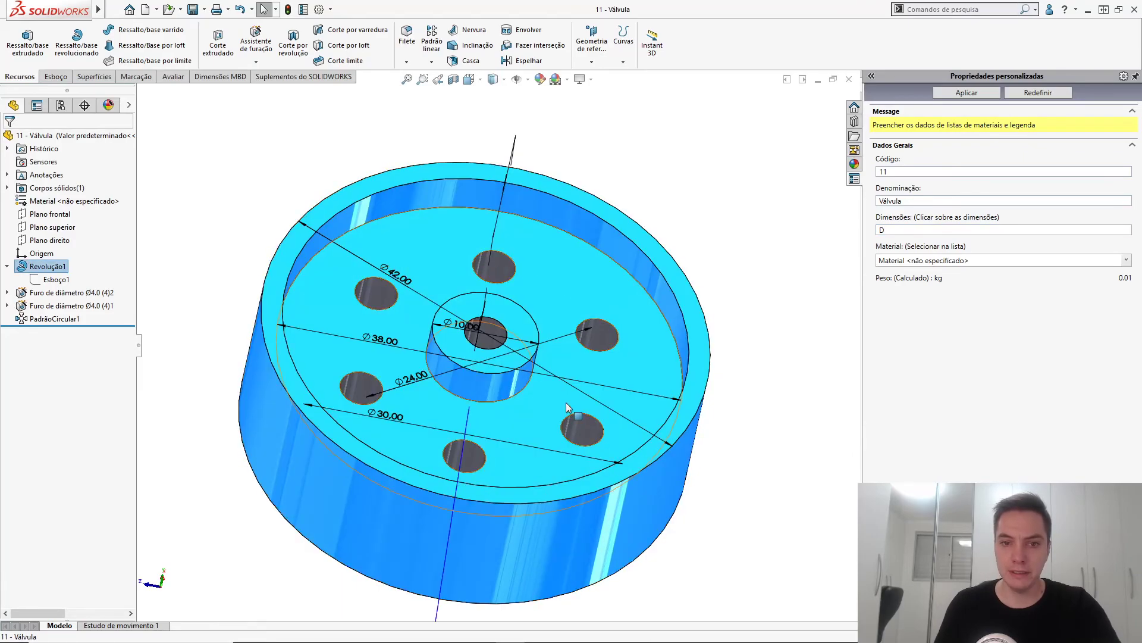
middle_drag(557, 384, 560, 406)
click(911, 231)
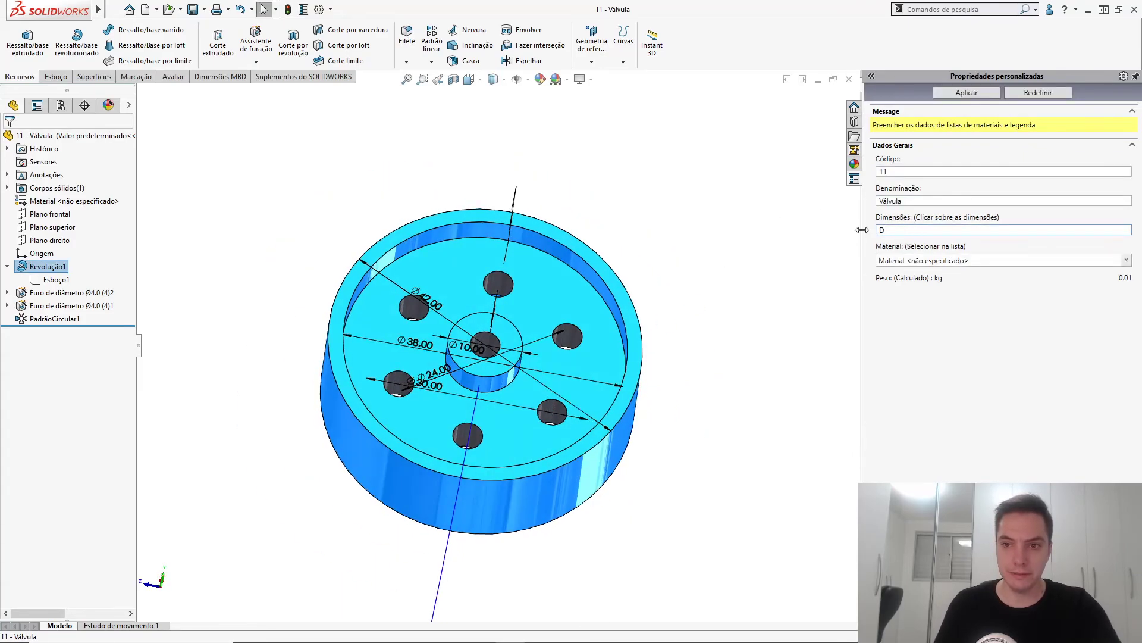
click(422, 298)
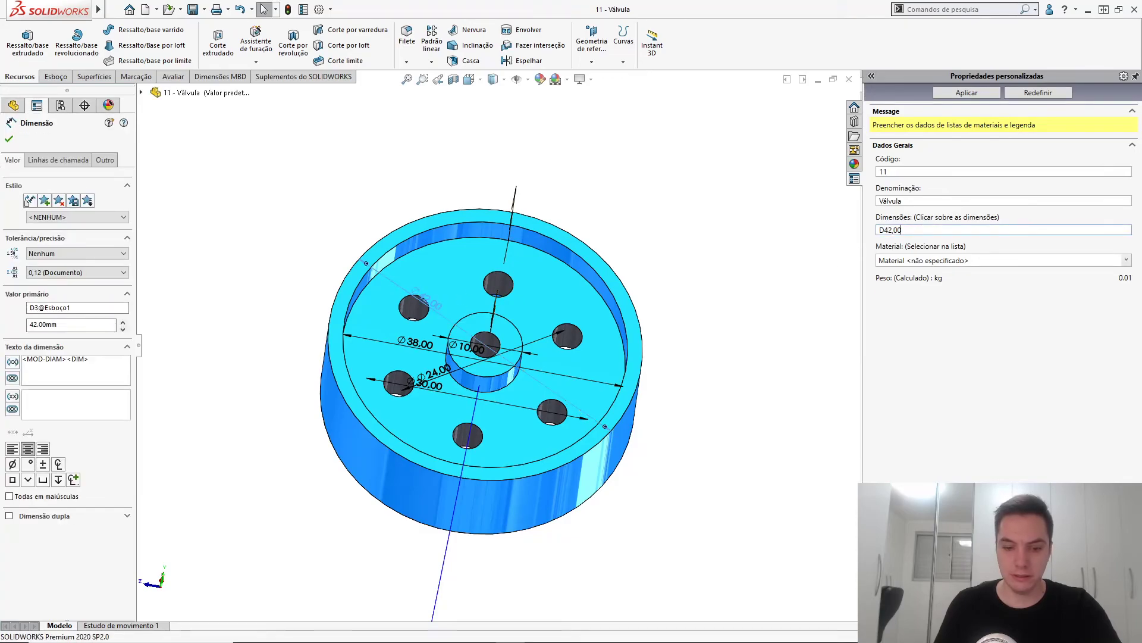
middle_drag(685, 289, 595, 247)
click(622, 262)
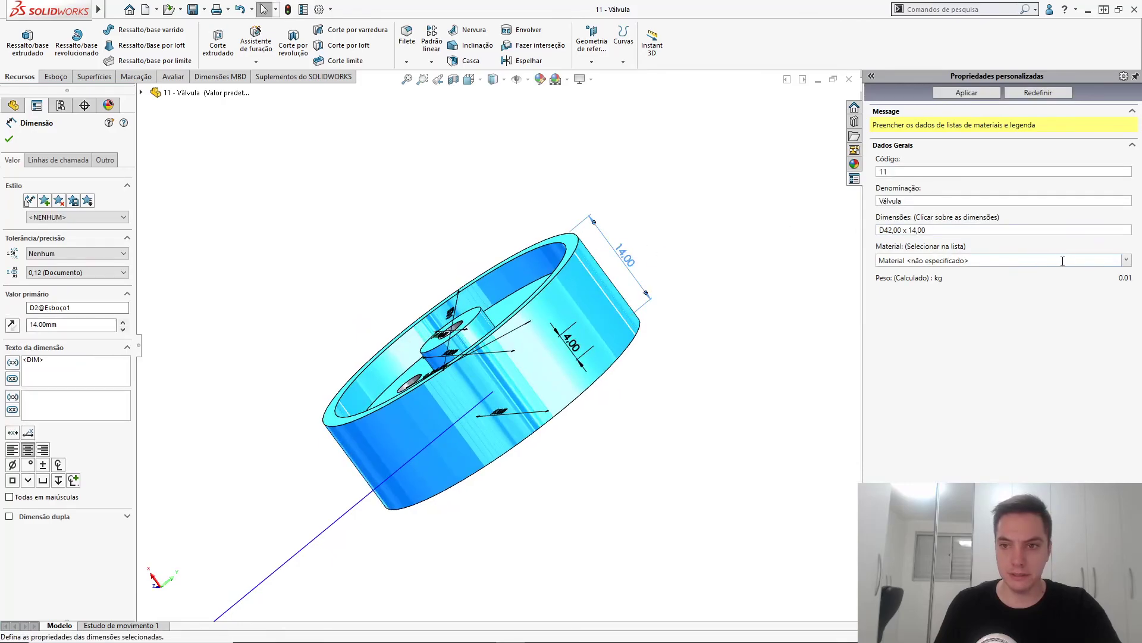
- Set the part's material to AISI 1020, accept saving the custom property changes, and apply the properties
click(1127, 262)
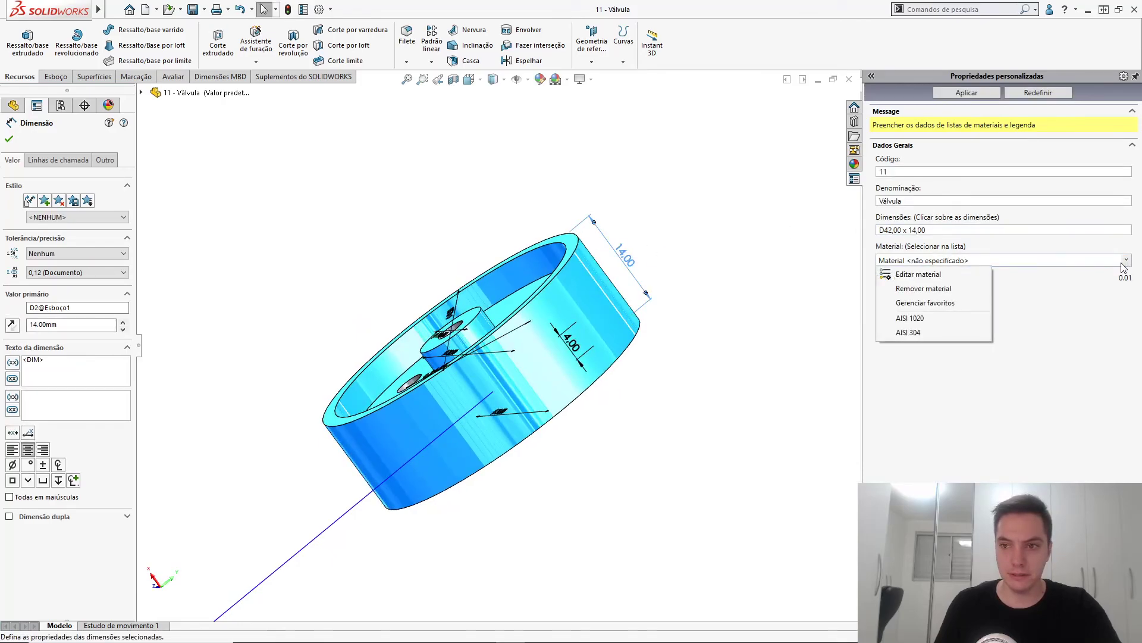
click(936, 319)
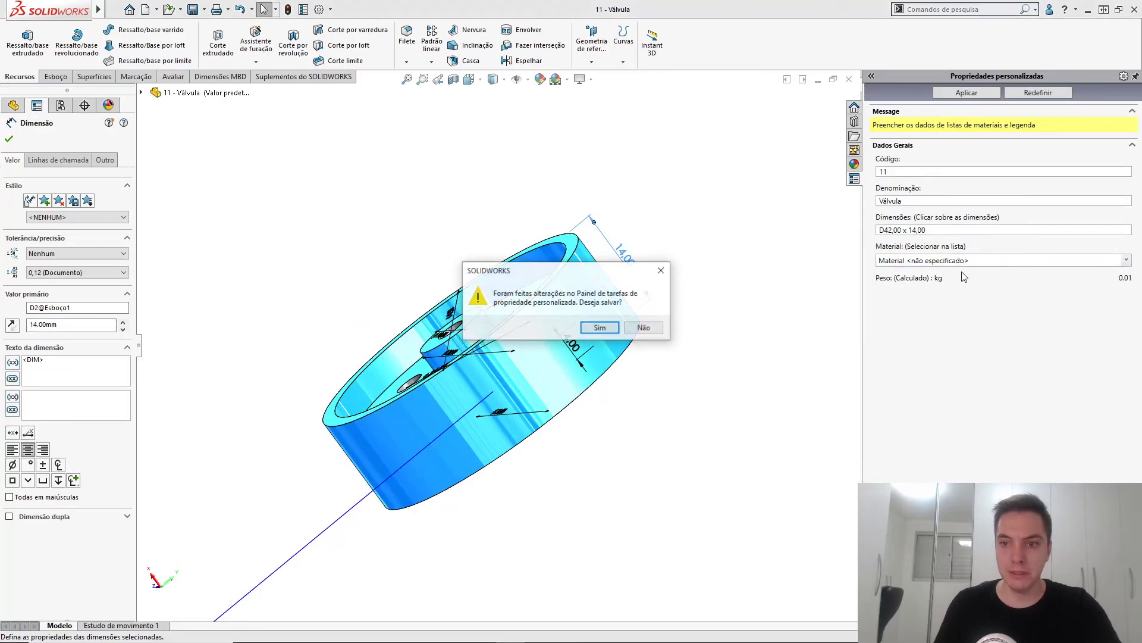
click(602, 327)
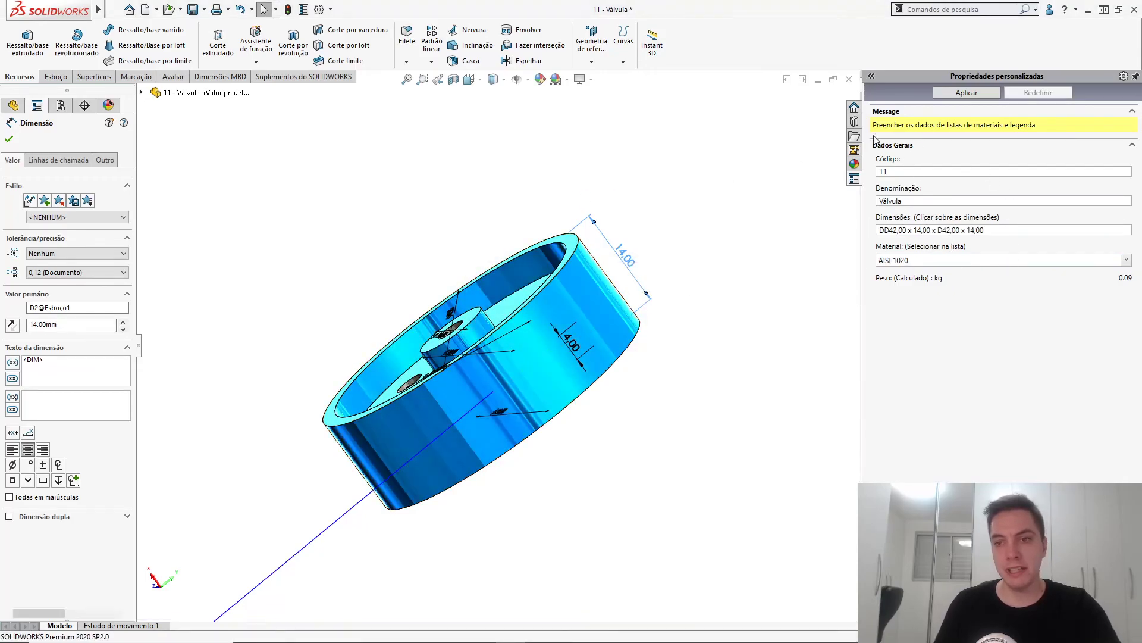
click(958, 94)
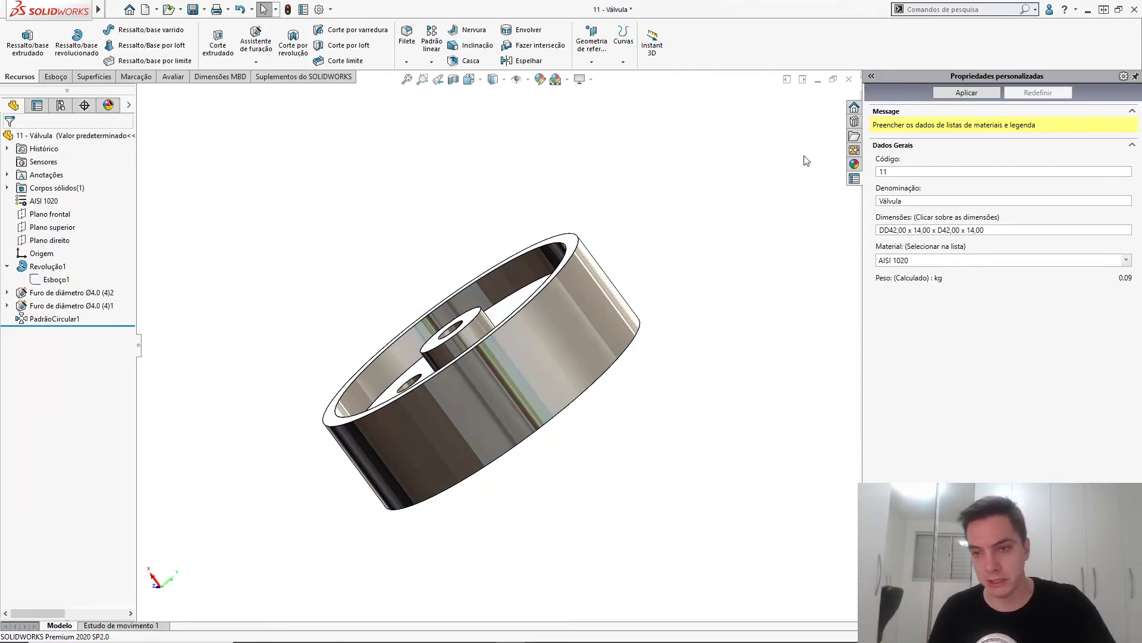
middle_drag(536, 297, 584, 327)
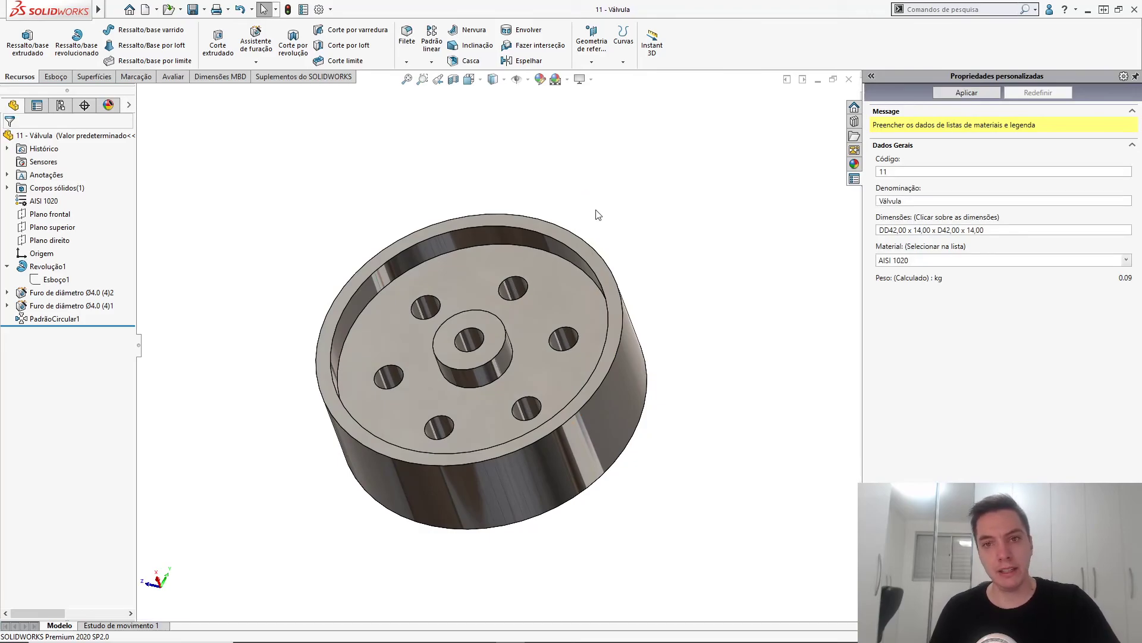
middle_drag(594, 217, 573, 238)
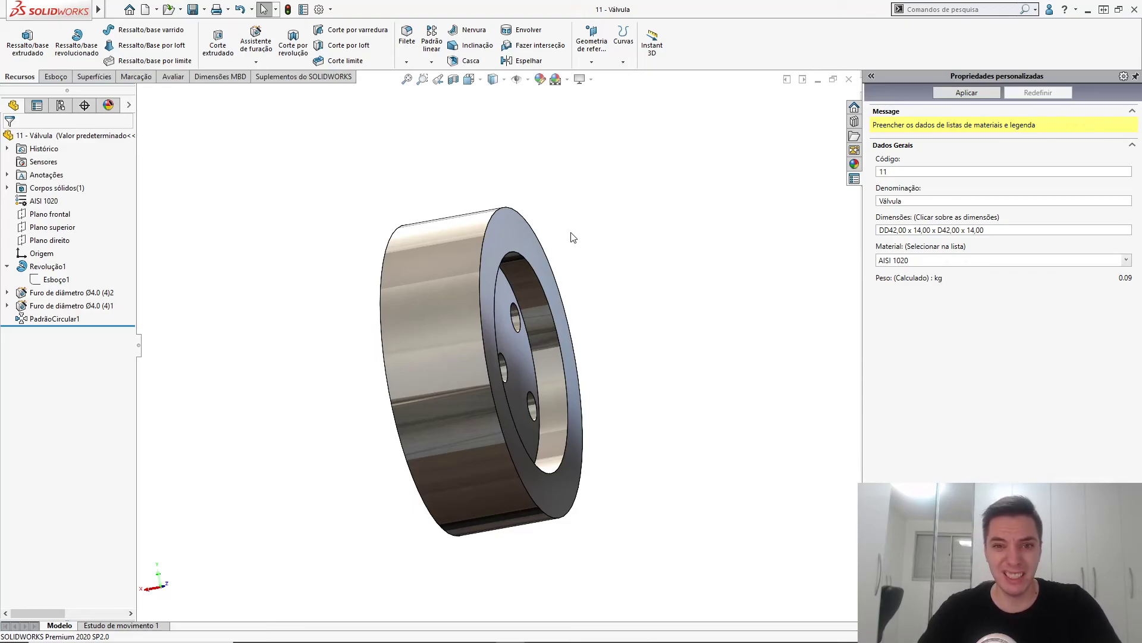
middle_drag(337, 316, 439, 328)
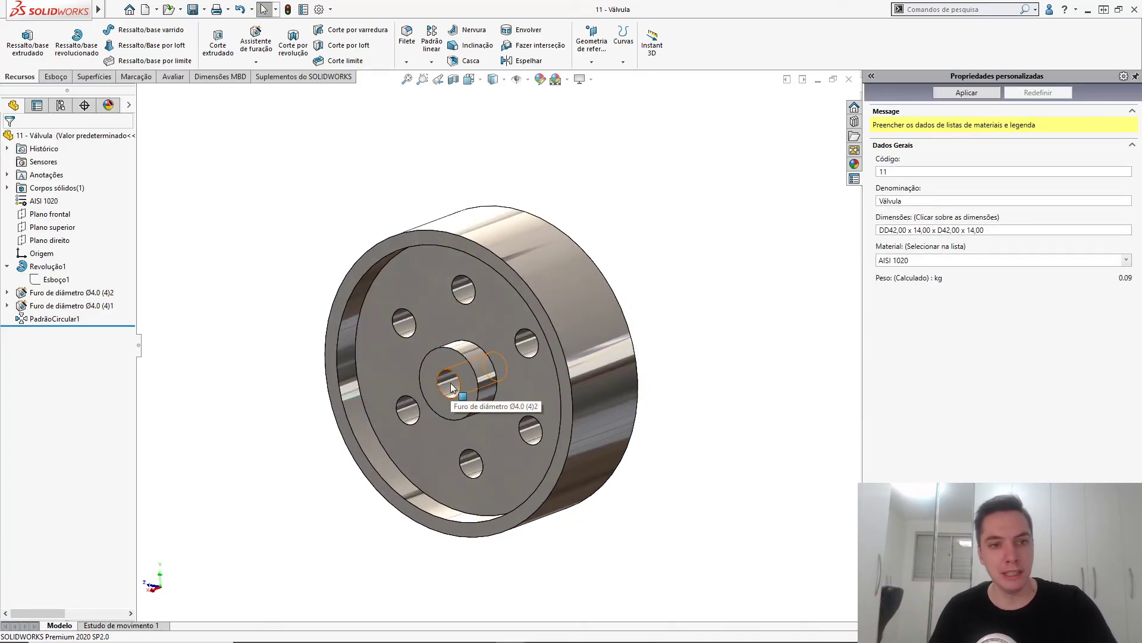
middle_drag(261, 255, 278, 169)
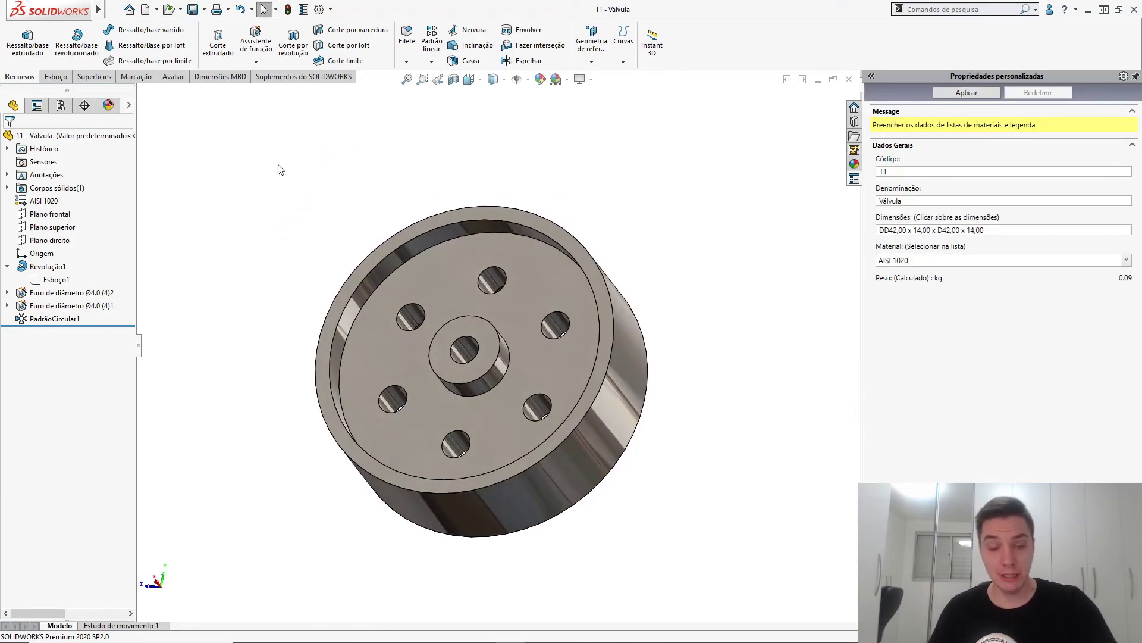